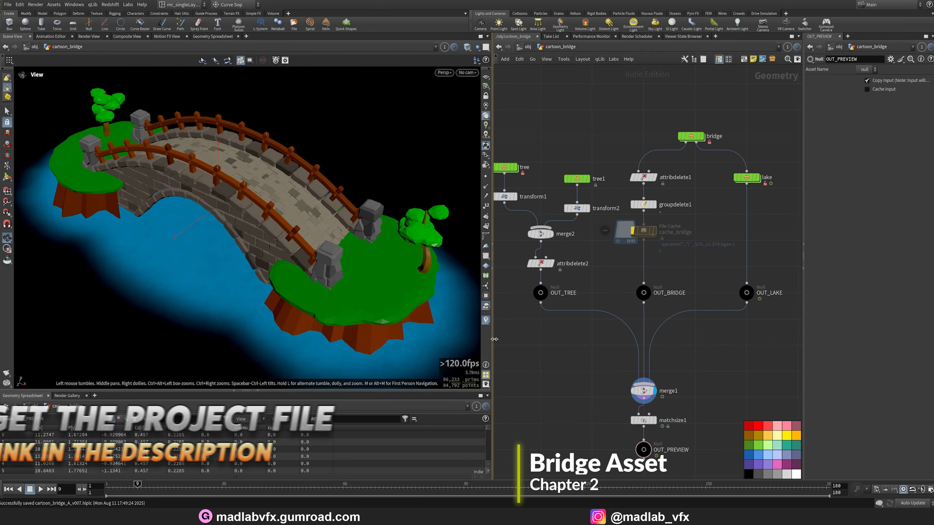
Display only the tree node and frame the tree in the viewport to inspect it.
{"action": "left_click_drag", "start_coordinate": [492, 336], "coordinate": [453, 336]}
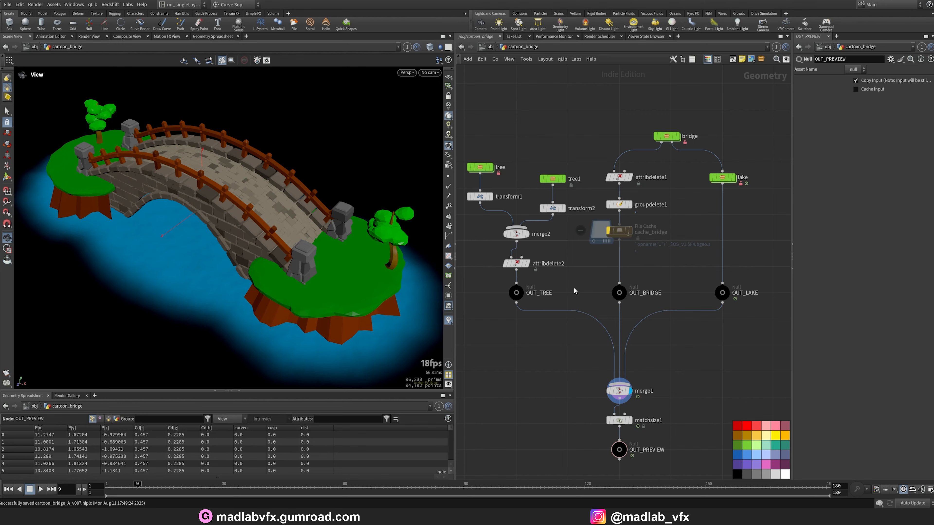
{"action": "middle_click_drag", "start_coordinate": [574, 288], "coordinate": [594, 308]}
{"action": "scroll", "coordinate": [482, 194], "scroll_direction": "up", "scroll_amount": 3}
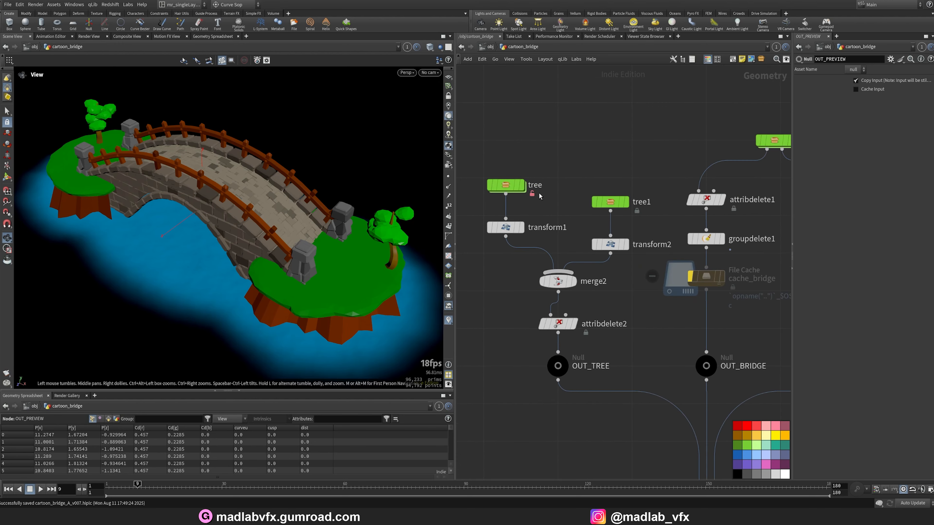
{"action": "left_click", "coordinate": [523, 187]}
{"action": "key", "text": "space+f"}
{"action": "left_click_drag", "start_coordinate": [224, 237], "coordinate": [277, 235]}
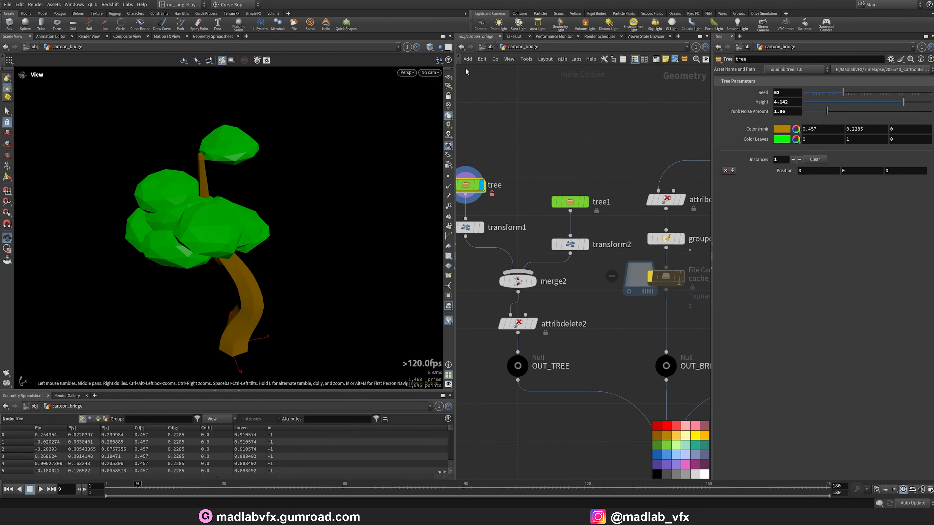
{"action": "left_click", "coordinate": [448, 77]}
{"action": "left_click_drag", "start_coordinate": [290, 176], "coordinate": [262, 200]}
Set the tree's Seed to 76, Height to 4.096 and Trunk Noise Amount to 0.73.
{"action": "mouse_move", "coordinate": [843, 93]}
{"action": "left_mouse_down"}
{"action": "mouse_move", "coordinate": [863, 94]}
{"action": "mouse_move", "coordinate": [845, 100]}
{"action": "left_mouse_up"}
{"action": "left_click_drag", "start_coordinate": [902, 112], "coordinate": [881, 110]}
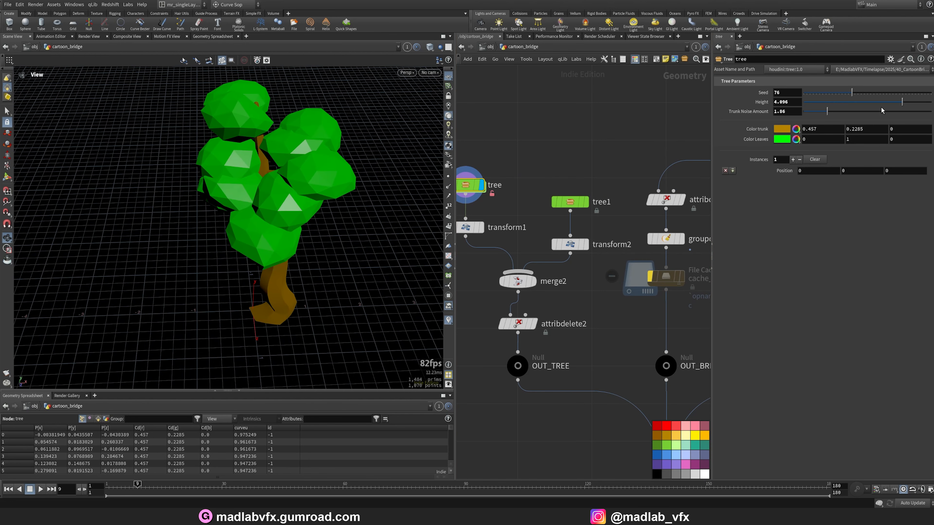
{"action": "mouse_move", "coordinate": [827, 116]}
{"action": "left_mouse_down"}
{"action": "mouse_move", "coordinate": [842, 115]}
{"action": "mouse_move", "coordinate": [813, 115]}
{"action": "left_mouse_up"}
{"action": "left_click_drag", "start_coordinate": [367, 187], "coordinate": [402, 228]}
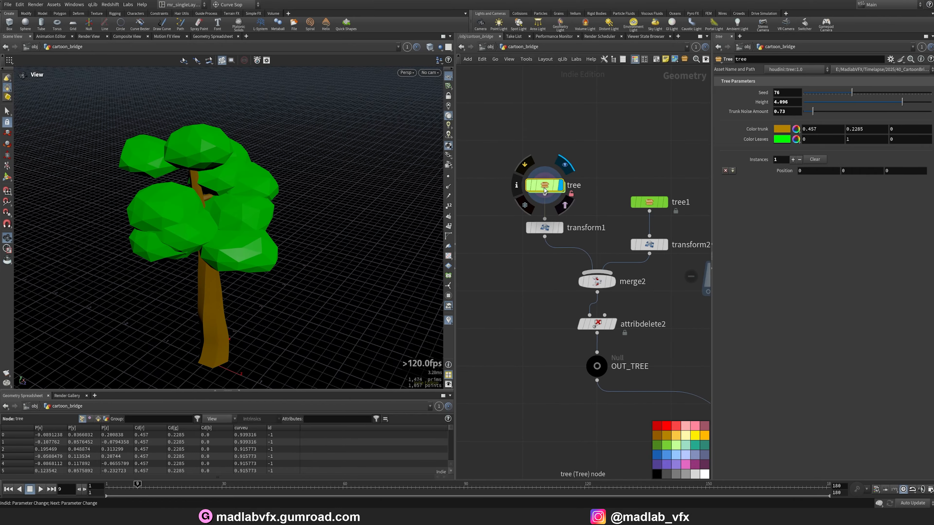
{"action": "left_click_drag", "start_coordinate": [353, 244], "coordinate": [254, 231]}
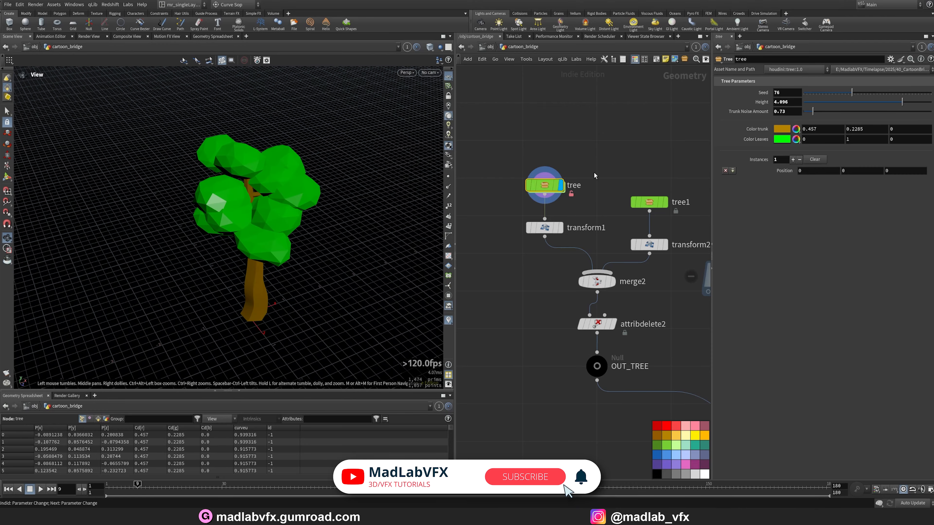
Dive inside the tree node and display the line1 node to inspect the base trunk line.
{"action": "double_click", "coordinate": [545, 188]}
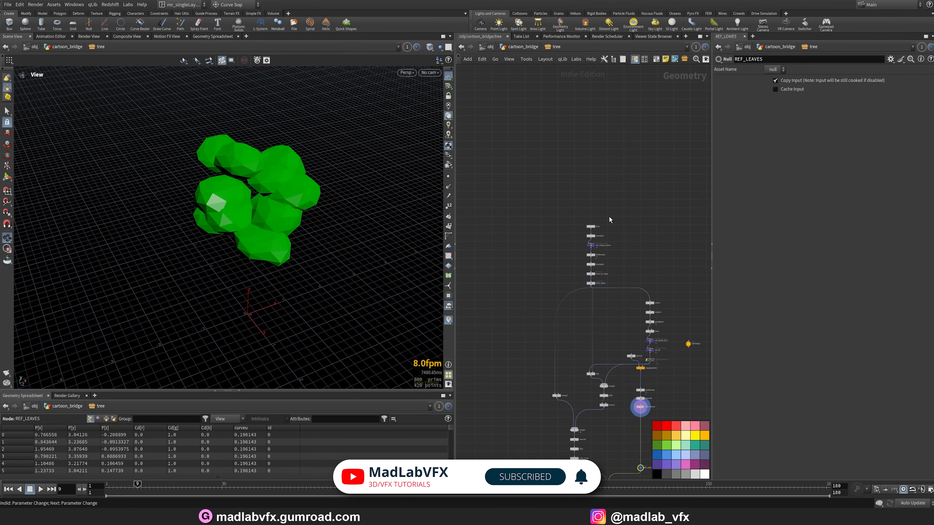
{"action": "scroll", "coordinate": [608, 225], "scroll_direction": "up", "scroll_amount": 3}
{"action": "left_click", "coordinate": [610, 235]}
{"action": "middle_click_drag", "start_coordinate": [301, 238], "coordinate": [248, 242]}
{"action": "left_click_drag", "start_coordinate": [221, 258], "coordinate": [203, 233]}
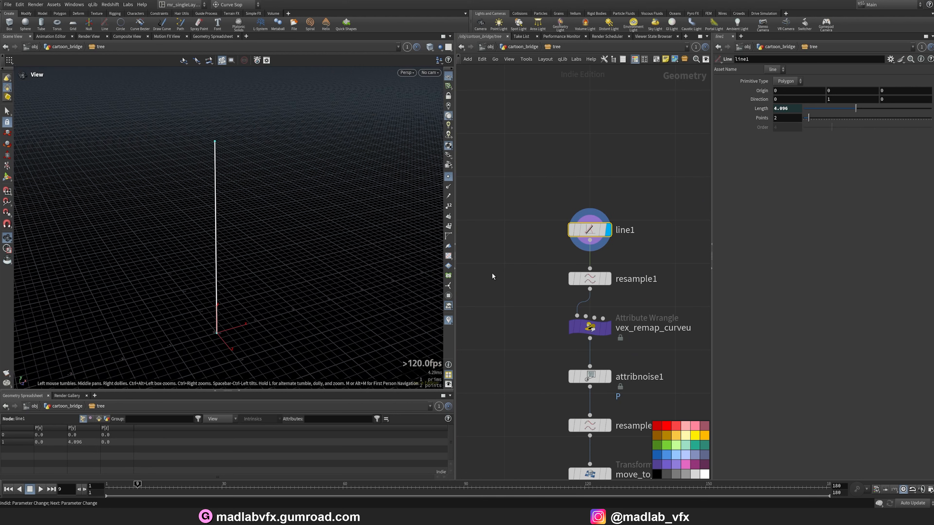
Step through resample1, vex_remap_curveu and attribnoise1 to inspect how the trunk curve is built.
{"action": "middle_click_drag", "start_coordinate": [635, 280], "coordinate": [618, 231]}
{"action": "left_click", "coordinate": [592, 234]}
{"action": "left_click", "coordinate": [582, 233]}
{"action": "left_click_drag", "start_coordinate": [259, 229], "coordinate": [244, 242]}
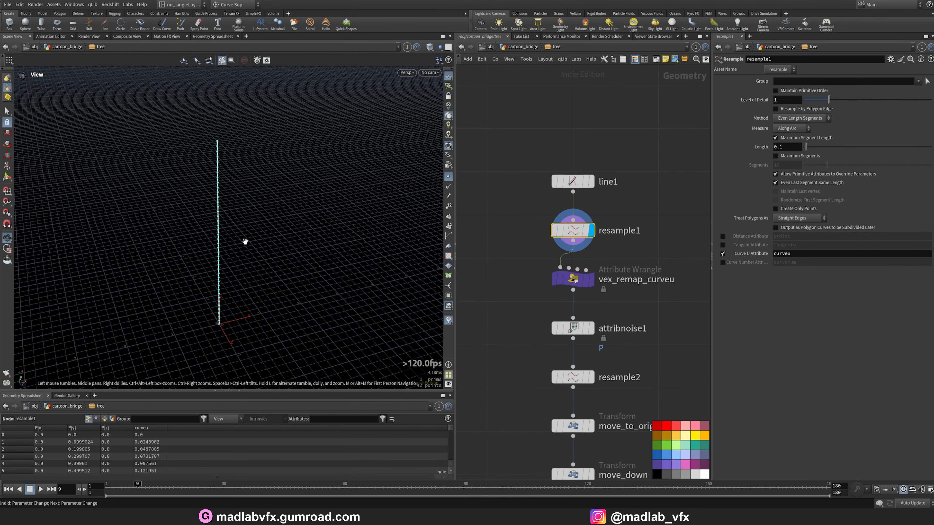
{"action": "middle_click_drag", "start_coordinate": [221, 234], "coordinate": [256, 226]}
{"action": "right_click_drag", "start_coordinate": [256, 226], "coordinate": [280, 235]}
{"action": "left_click_drag", "start_coordinate": [279, 234], "coordinate": [288, 227]}
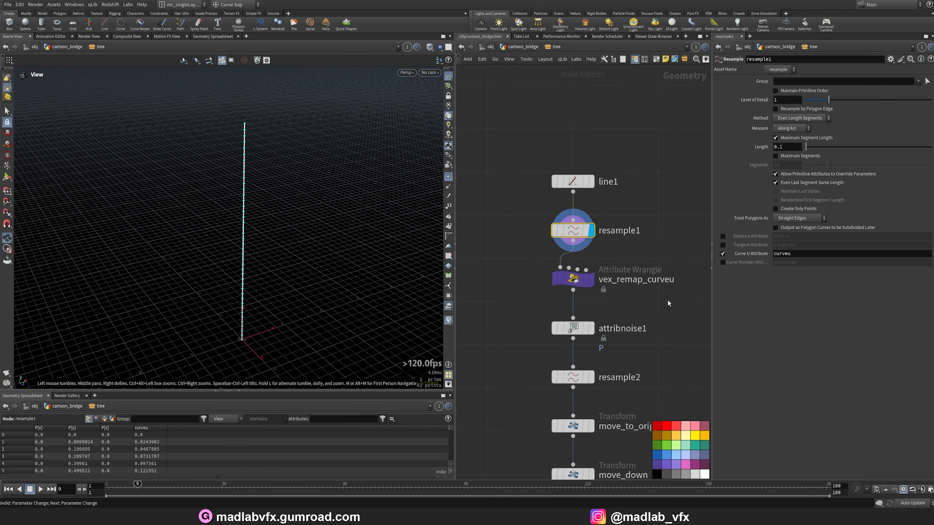
{"action": "middle_click_drag", "start_coordinate": [668, 303], "coordinate": [637, 280]}
{"action": "left_click", "coordinate": [564, 259]}
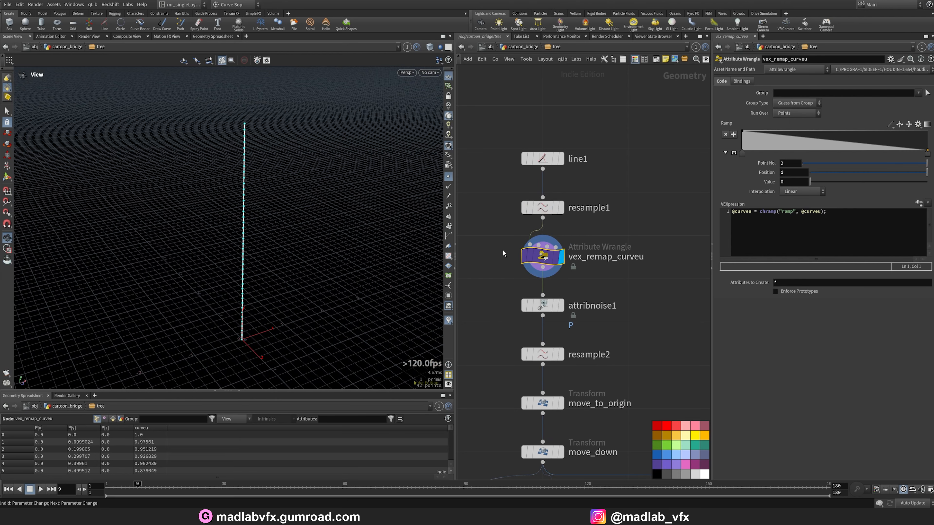
{"action": "left_click_drag", "start_coordinate": [270, 265], "coordinate": [274, 256]}
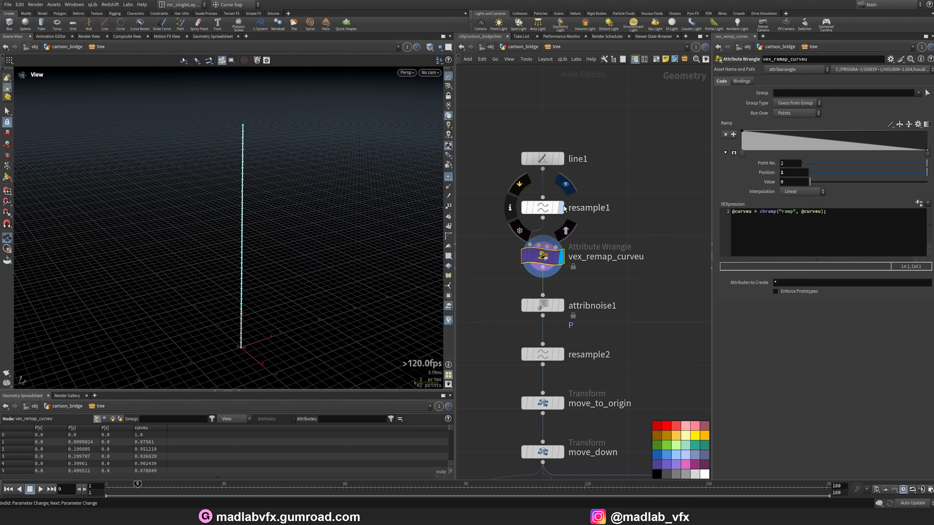
{"action": "left_click", "coordinate": [541, 210]}
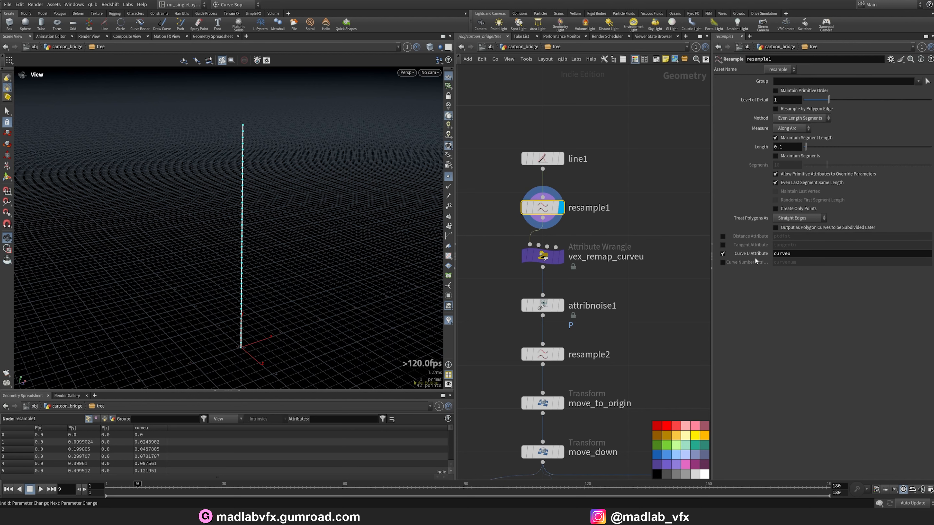
{"action": "left_click", "coordinate": [562, 257]}
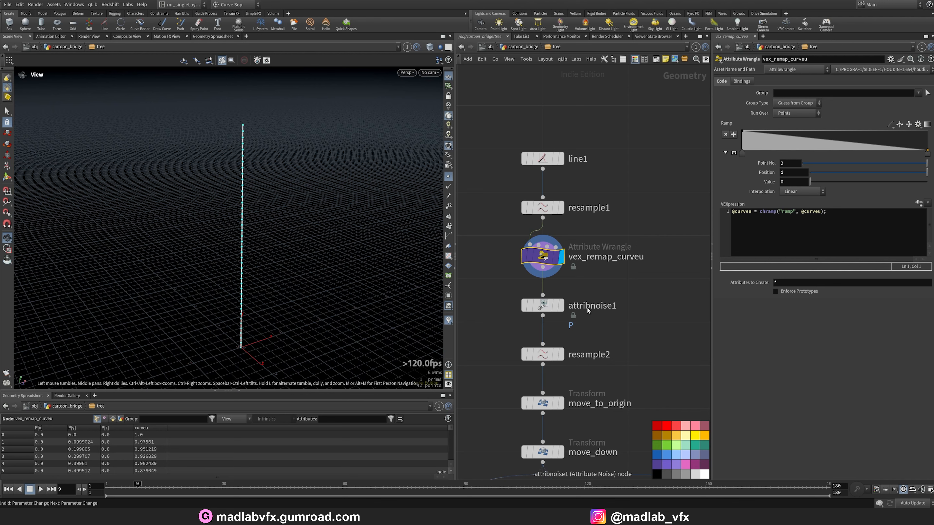
{"action": "left_click", "coordinate": [563, 309]}
{"action": "mouse_move", "coordinate": [240, 239]}
{"action": "left_mouse_down"}
{"action": "mouse_move", "coordinate": [303, 247]}
{"action": "mouse_move", "coordinate": [244, 247]}
{"action": "left_mouse_up"}
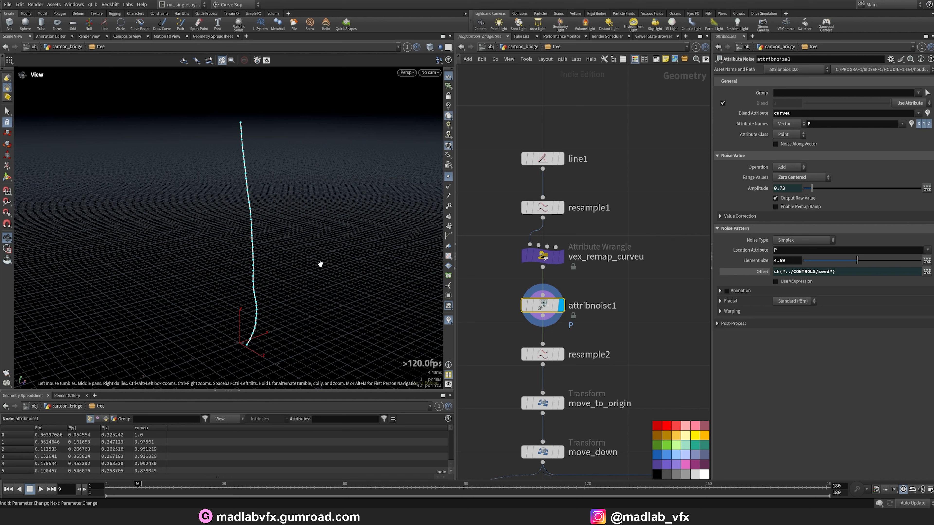
Bypass the vex_remap_curveu wrangle to compare the trunk noise without it.
{"action": "mouse_move", "coordinate": [644, 281]}
{"action": "left_mouse_down"}
{"action": "mouse_move", "coordinate": [534, 254]}
{"action": "mouse_move", "coordinate": [617, 293]}
{"action": "mouse_move", "coordinate": [516, 248]}
{"action": "left_mouse_up"}
{"action": "left_click", "coordinate": [517, 248]}
{"action": "left_click_drag", "start_coordinate": [363, 221], "coordinate": [336, 265]}
{"action": "left_click", "coordinate": [543, 208]}
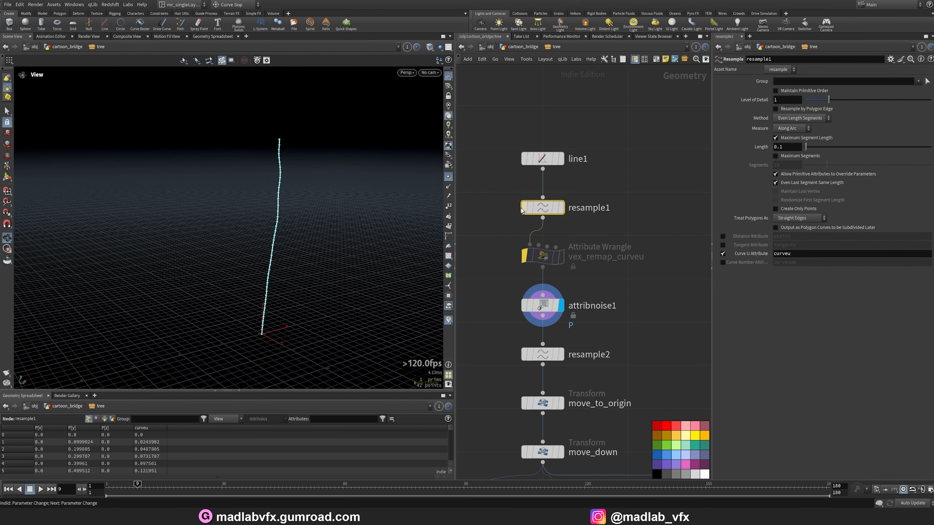
{"action": "left_click_drag", "start_coordinate": [543, 261], "coordinate": [517, 246]}
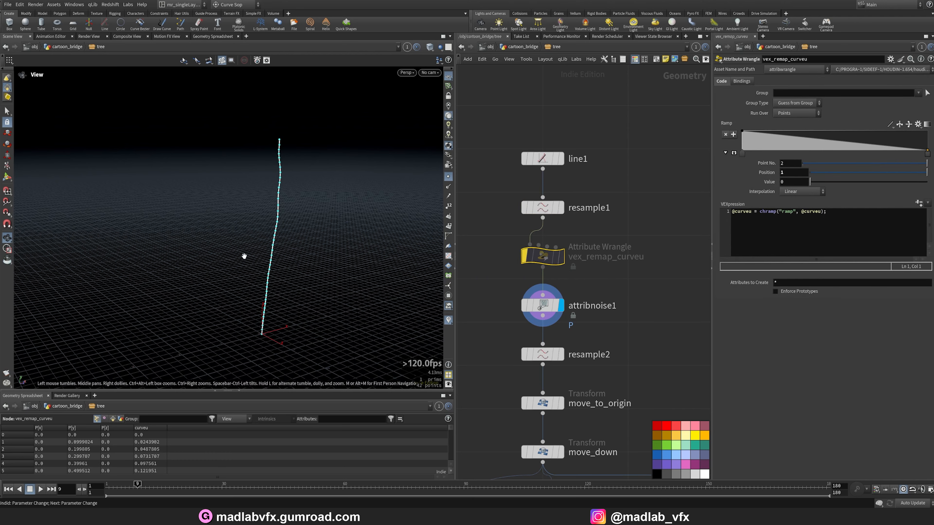
{"action": "left_click_drag", "start_coordinate": [243, 256], "coordinate": [258, 243]}
Turn off Blend on the attribnoise1 node.
{"action": "left_click_drag", "start_coordinate": [614, 327], "coordinate": [502, 286]}
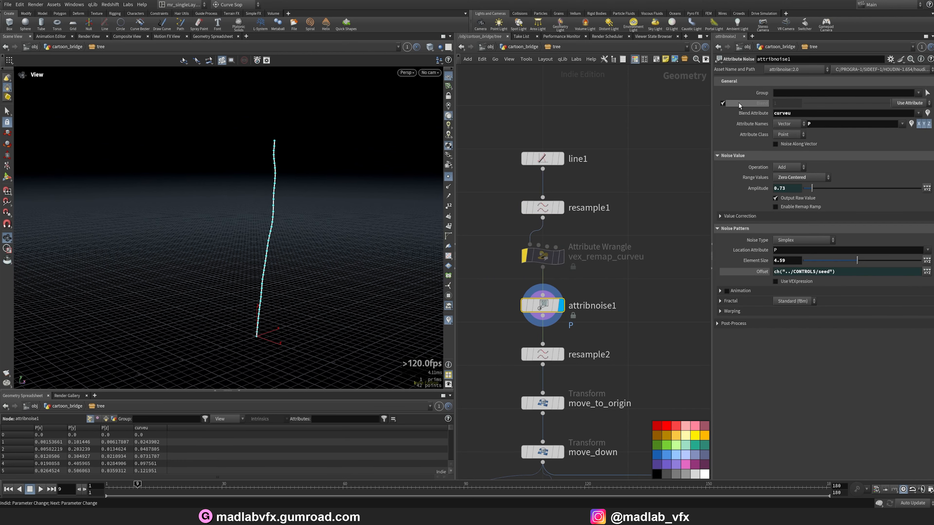
{"action": "left_click", "coordinate": [722, 103]}
{"action": "left_click_drag", "start_coordinate": [294, 248], "coordinate": [230, 266]}
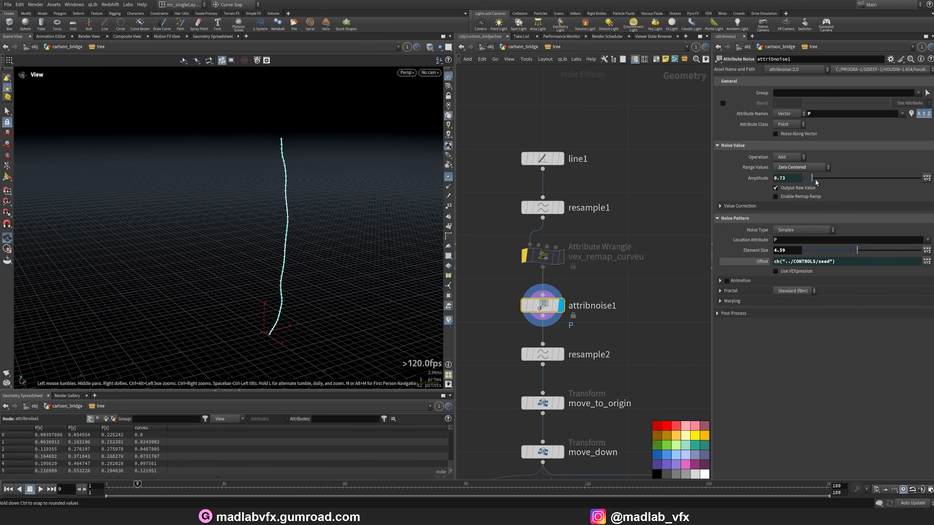
Try a noise Amplitude of 2.69 on attribnoise1, then undo the amplitude change.
{"action": "left_click_drag", "start_coordinate": [815, 182], "coordinate": [835, 182]}
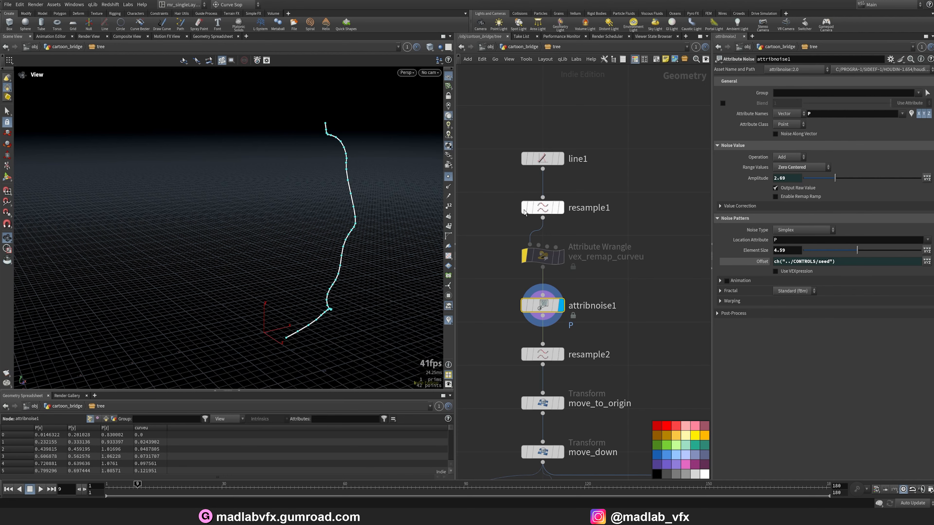
{"action": "left_click_drag", "start_coordinate": [371, 294], "coordinate": [325, 185]}
{"action": "left_click_drag", "start_coordinate": [330, 230], "coordinate": [382, 228]}
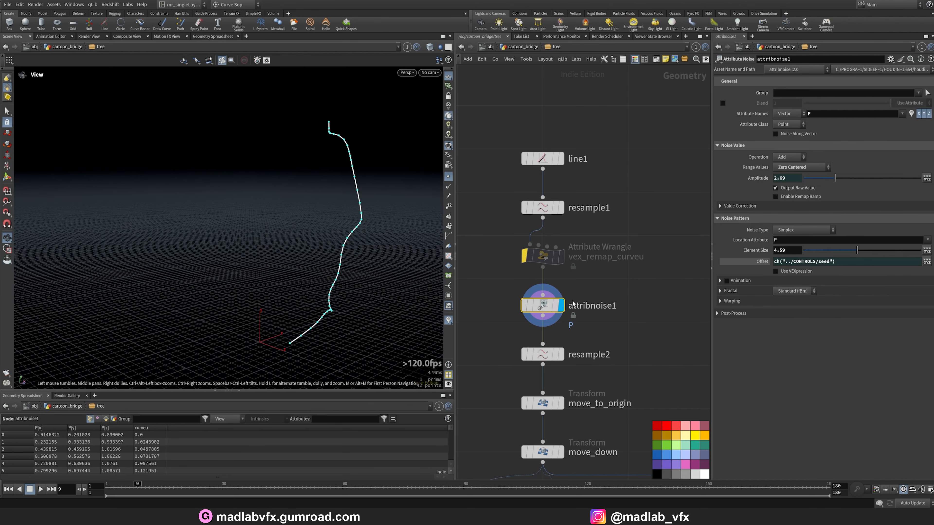
{"action": "key", "text": "ctrl+z"}
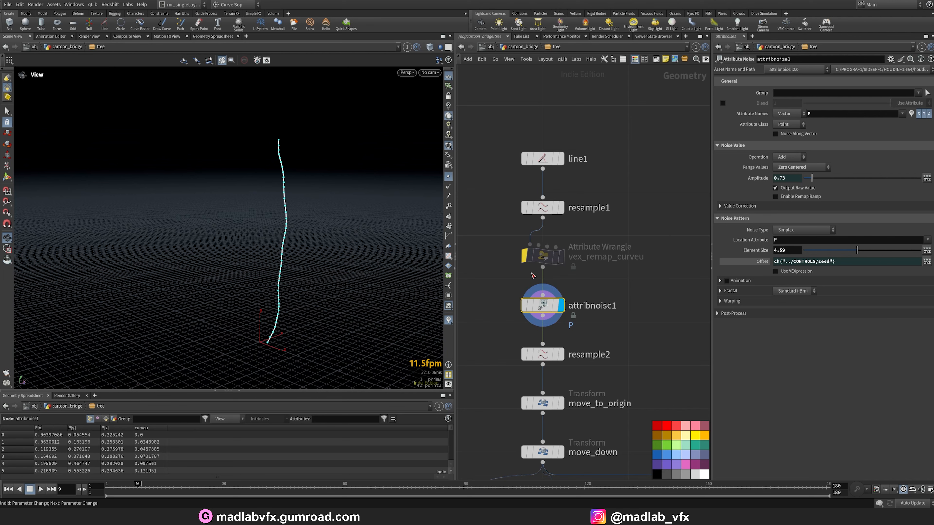
Re-enable the vex_remap_curveu wrangle and turn Blend back on for attribnoise1.
{"action": "left_click", "coordinate": [543, 256]}
{"action": "mouse_move", "coordinate": [342, 235]}
{"action": "left_mouse_down"}
{"action": "mouse_move", "coordinate": [350, 250]}
{"action": "mouse_move", "coordinate": [325, 243]}
{"action": "mouse_move", "coordinate": [346, 226]}
{"action": "mouse_move", "coordinate": [323, 250]}
{"action": "mouse_move", "coordinate": [318, 276]}
{"action": "left_mouse_up"}
{"action": "left_click", "coordinate": [542, 306]}
{"action": "left_click", "coordinate": [723, 102]}
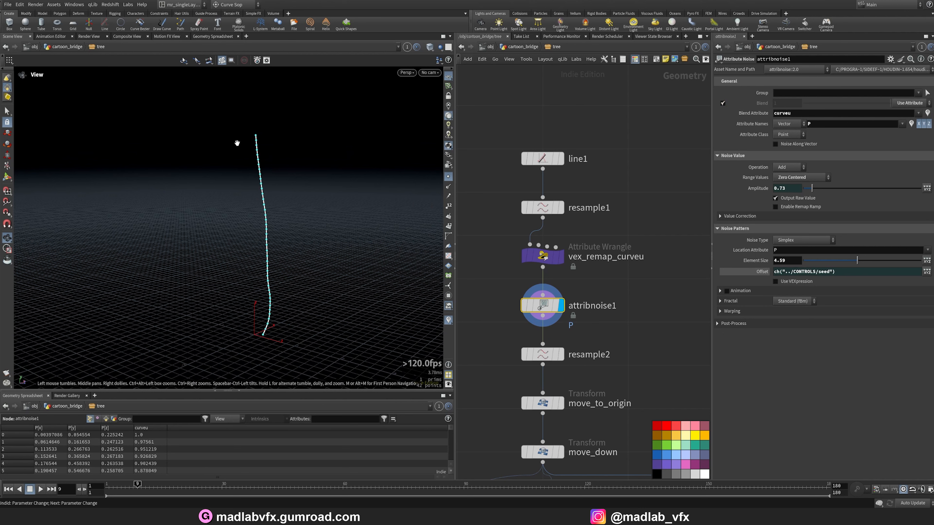
Inspect the resample2, move_to_origin and move_down nodes below the noise.
{"action": "middle_click_drag", "start_coordinate": [624, 376], "coordinate": [632, 308]}
{"action": "left_click", "coordinate": [570, 287]}
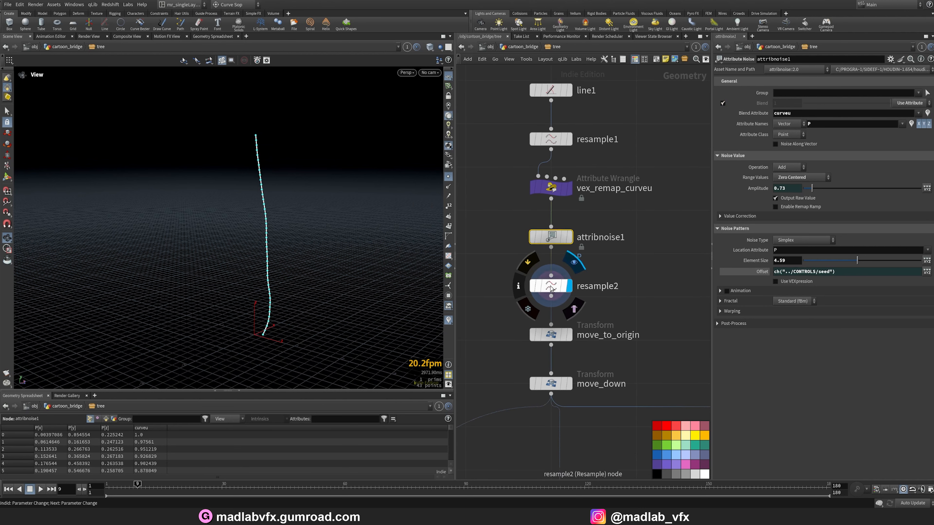
{"action": "left_click_drag", "start_coordinate": [311, 258], "coordinate": [349, 271]}
{"action": "left_click", "coordinate": [571, 341]}
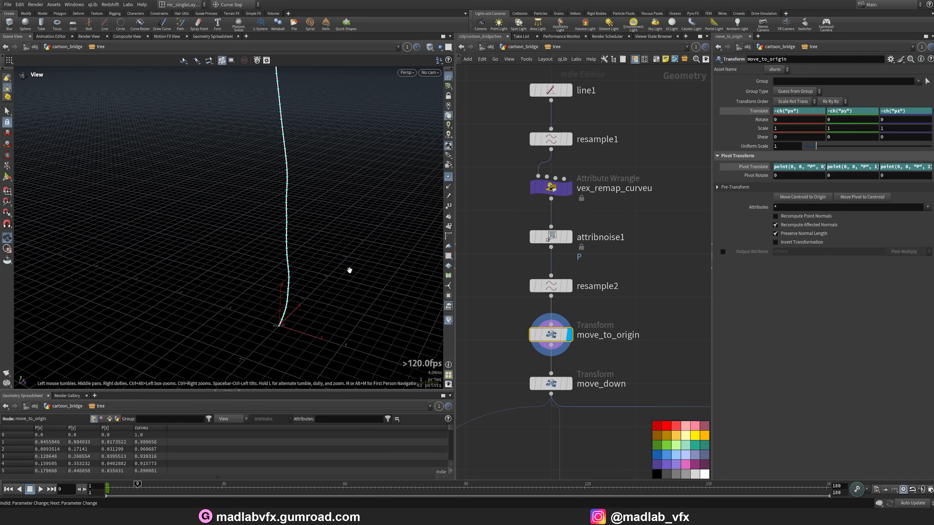
{"action": "left_click", "coordinate": [570, 384]}
{"action": "left_click_drag", "start_coordinate": [298, 294], "coordinate": [291, 275]}
{"action": "scroll", "coordinate": [590, 354], "scroll_direction": "down", "scroll_amount": 6}
{"action": "middle_click_drag", "start_coordinate": [590, 353], "coordinate": [576, 252]}
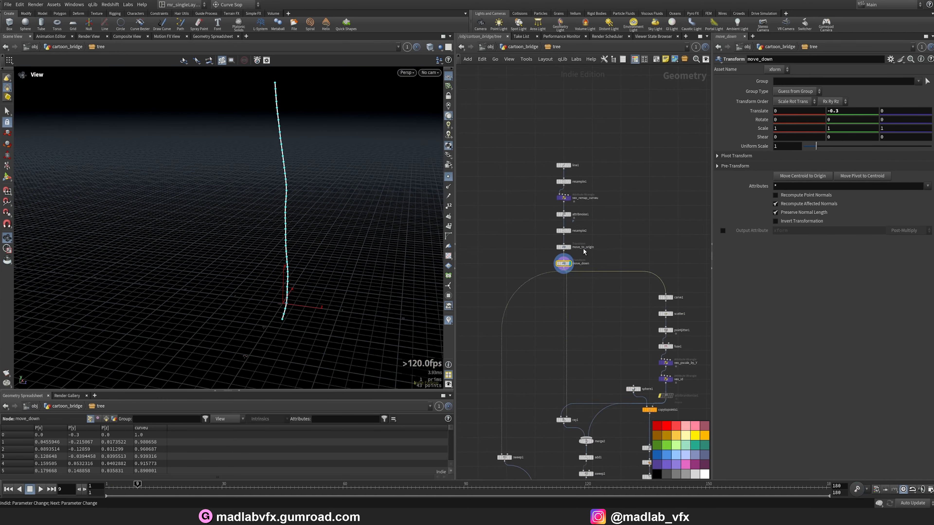
Navigate the network down to the sweep1 node and display it.
{"action": "scroll", "coordinate": [593, 316], "scroll_direction": "down", "scroll_amount": 2}
{"action": "middle_click_drag", "start_coordinate": [593, 317], "coordinate": [575, 196]}
{"action": "scroll", "coordinate": [512, 306], "scroll_direction": "up", "scroll_amount": 5}
{"action": "scroll", "coordinate": [510, 306], "scroll_direction": "up", "scroll_amount": 3}
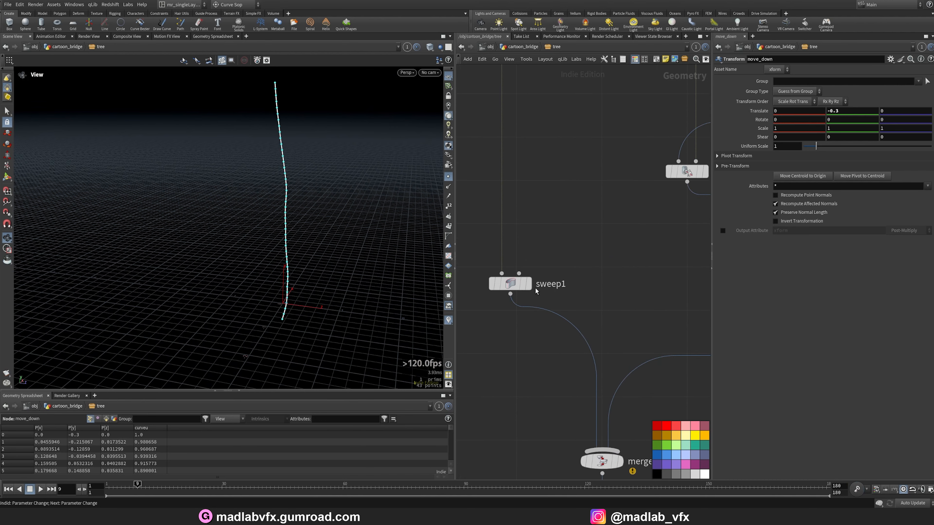
{"action": "left_click", "coordinate": [527, 259]}
{"action": "left_click_drag", "start_coordinate": [312, 267], "coordinate": [353, 254]}
{"action": "left_click", "coordinate": [449, 176]}
{"action": "left_click", "coordinate": [503, 286]}
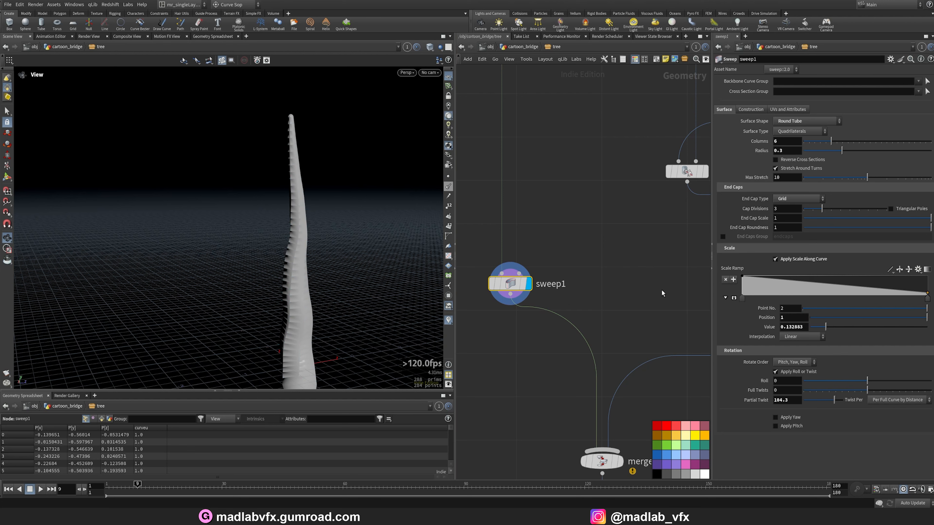
Orbit and toggle wireframe shading to examine the swept trunk mesh.
{"action": "mouse_move", "coordinate": [305, 253]}
{"action": "left_mouse_down"}
{"action": "mouse_move", "coordinate": [303, 278]}
{"action": "mouse_move", "coordinate": [361, 249]}
{"action": "left_mouse_up"}
{"action": "key", "text": "w"}
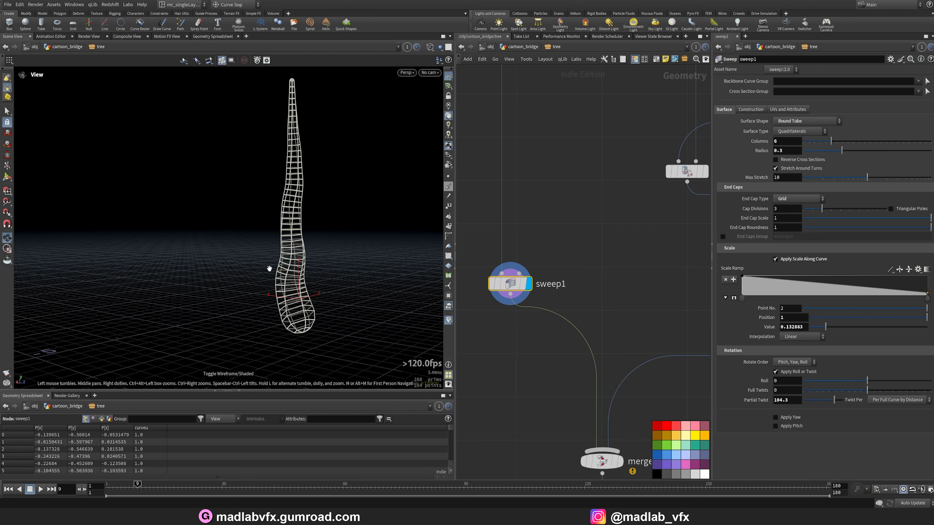
{"action": "key", "text": "w"}
{"action": "key", "text": "w"}
Try dragging the sweep's Partial Twist value, then undo the change.
{"action": "right_click_drag", "start_coordinate": [272, 267], "coordinate": [344, 269]}
{"action": "left_click_drag", "start_coordinate": [344, 269], "coordinate": [366, 272]}
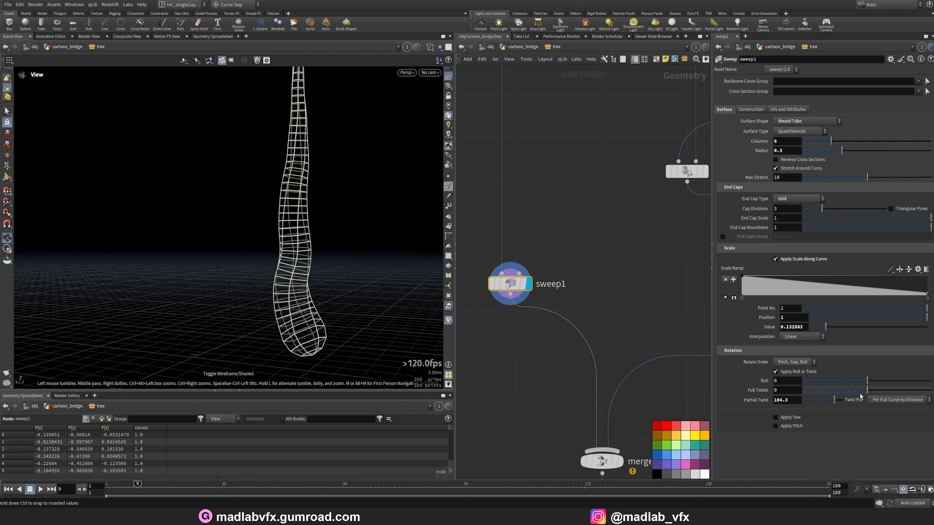
{"action": "mouse_move", "coordinate": [838, 399]}
{"action": "left_mouse_down"}
{"action": "mouse_move", "coordinate": [817, 401]}
{"action": "mouse_move", "coordinate": [834, 400]}
{"action": "left_mouse_up"}
{"action": "key", "text": "ctrl+z"}
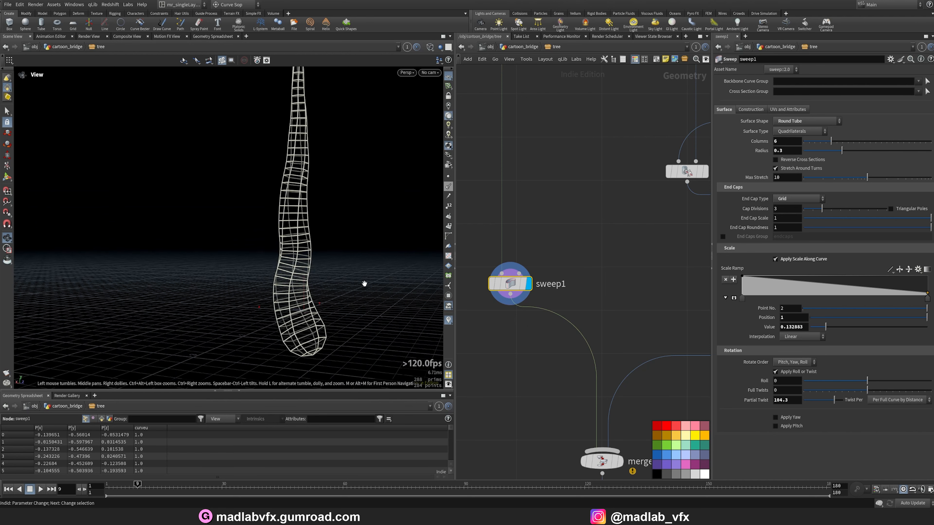
Navigate the network to the carve1 node and display it.
{"action": "scroll", "coordinate": [638, 289], "scroll_direction": "down", "scroll_amount": 5}
{"action": "middle_click_drag", "start_coordinate": [640, 290], "coordinate": [531, 396]}
{"action": "middle_click_drag", "start_coordinate": [633, 228], "coordinate": [523, 309]}
{"action": "scroll", "coordinate": [624, 272], "scroll_direction": "up", "scroll_amount": 5}
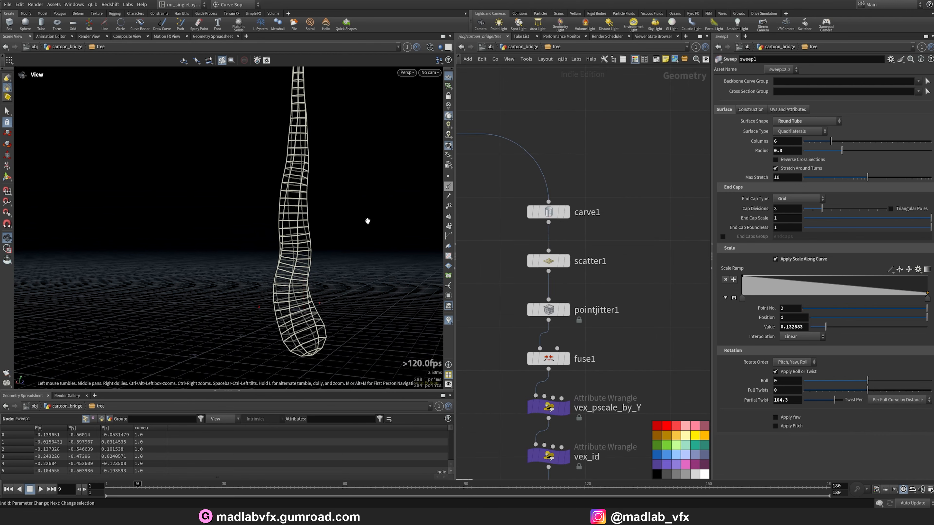
{"action": "middle_click_drag", "start_coordinate": [598, 240], "coordinate": [614, 262]}
{"action": "left_click", "coordinate": [587, 212]}
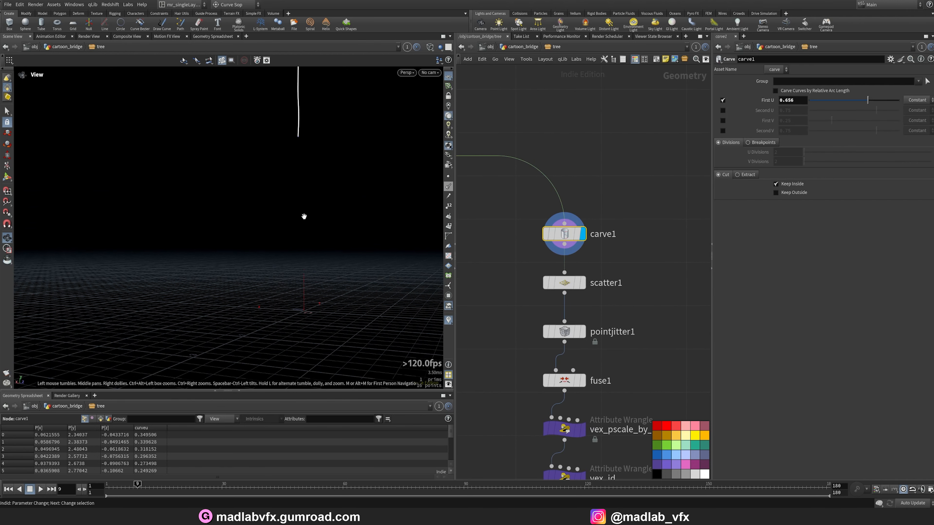
Orbit the viewport and pan the network to examine the carved trunk curve.
{"action": "right_click_drag", "start_coordinate": [302, 217], "coordinate": [275, 271]}
{"action": "middle_click_drag", "start_coordinate": [274, 271], "coordinate": [299, 339]}
{"action": "scroll", "coordinate": [511, 235], "scroll_direction": "down", "scroll_amount": 1}
{"action": "middle_click_drag", "start_coordinate": [511, 235], "coordinate": [622, 246]}
{"action": "middle_click_drag", "start_coordinate": [481, 224], "coordinate": [514, 238]}
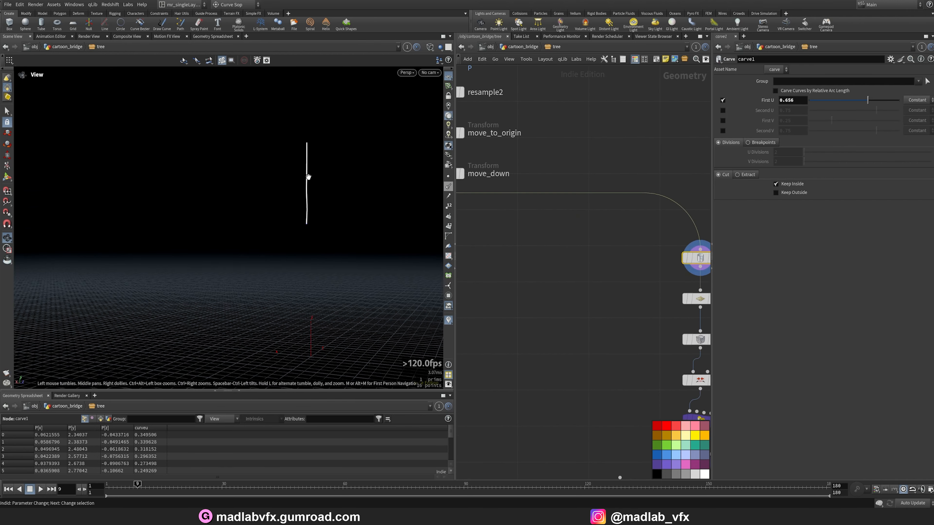
{"action": "left_click_drag", "start_coordinate": [308, 177], "coordinate": [265, 196]}
{"action": "scroll", "coordinate": [514, 234], "scroll_direction": "down", "scroll_amount": 1}
{"action": "middle_click_drag", "start_coordinate": [514, 235], "coordinate": [490, 255]}
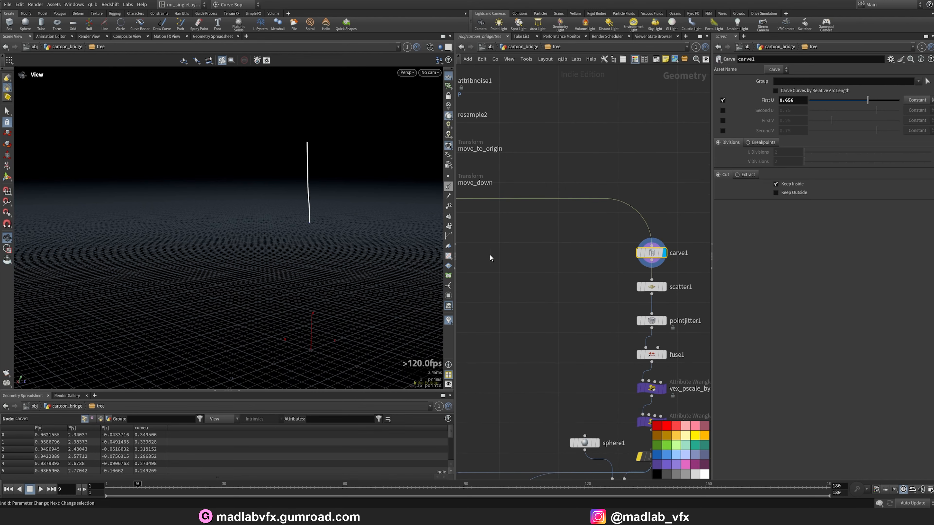
Display the scatter1 node and orbit the viewport to view the scattered points along the trunk.
{"action": "middle_click_drag", "start_coordinate": [548, 266], "coordinate": [501, 244]}
{"action": "left_click", "coordinate": [617, 265]}
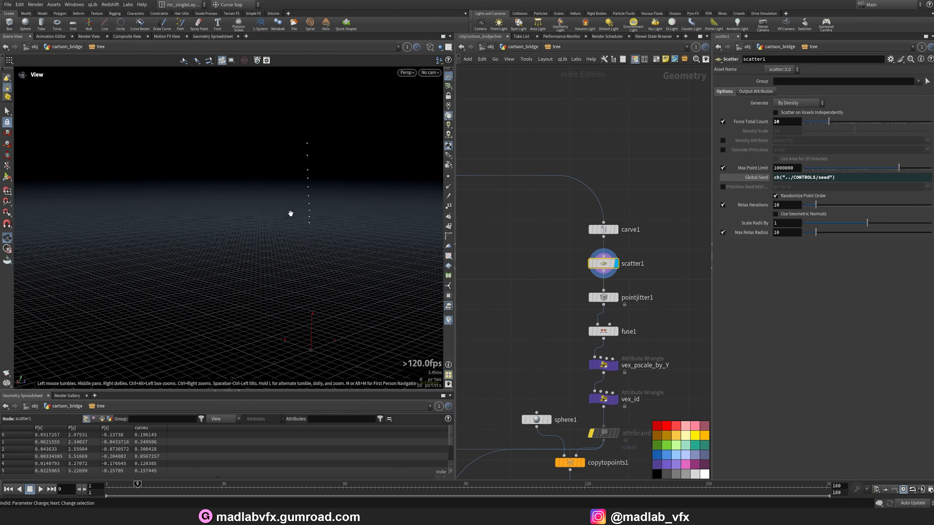
{"action": "left_click_drag", "start_coordinate": [289, 213], "coordinate": [306, 206]}
Display the pointjitter1 node and orbit to view the jittered points.
{"action": "middle_click_drag", "start_coordinate": [669, 299], "coordinate": [659, 283]}
{"action": "left_click", "coordinate": [606, 283]}
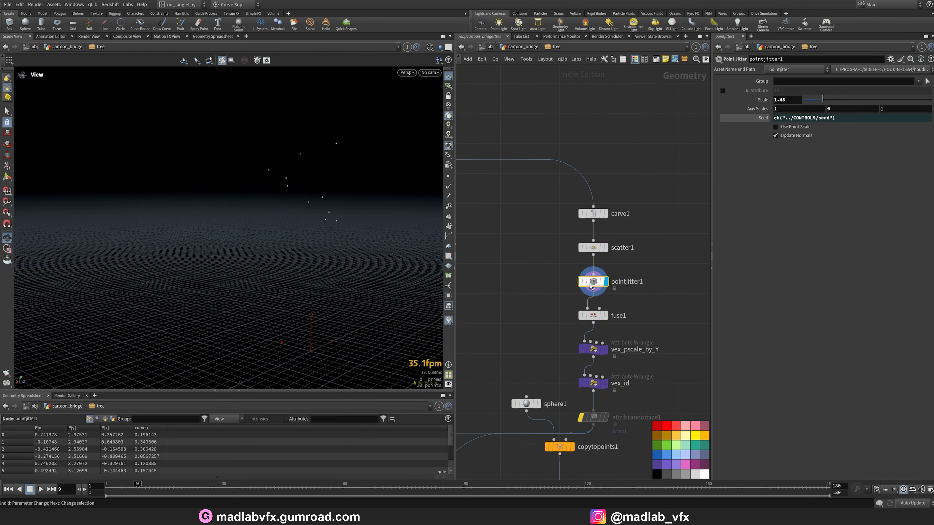
{"action": "left_click_drag", "start_coordinate": [264, 213], "coordinate": [405, 250]}
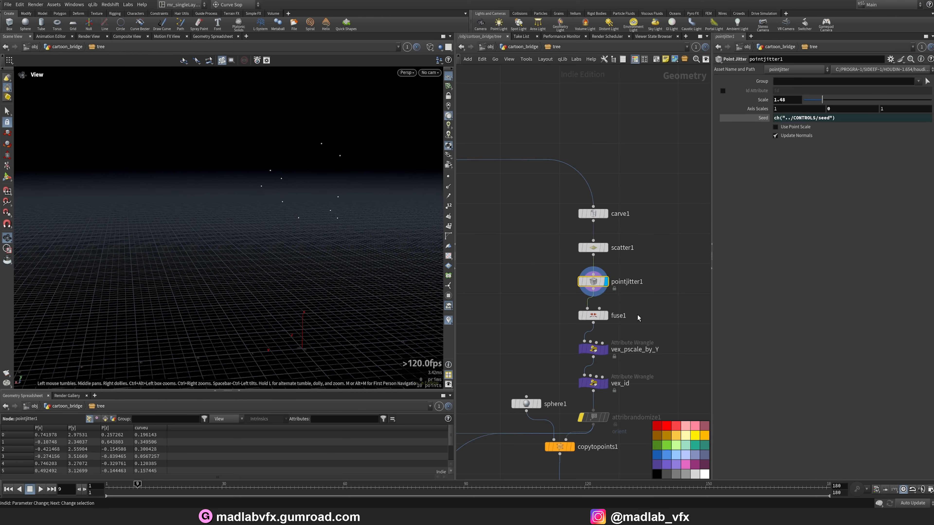
Display the fuse1 and vex_pscale_by_Y nodes in turn to inspect their parameters and resulting points.
{"action": "left_click", "coordinate": [598, 320]}
{"action": "mouse_move", "coordinate": [287, 206]}
{"action": "left_mouse_down"}
{"action": "mouse_move", "coordinate": [344, 198]}
{"action": "mouse_move", "coordinate": [285, 221]}
{"action": "left_mouse_up"}
{"action": "middle_click_drag", "start_coordinate": [610, 350], "coordinate": [592, 302]}
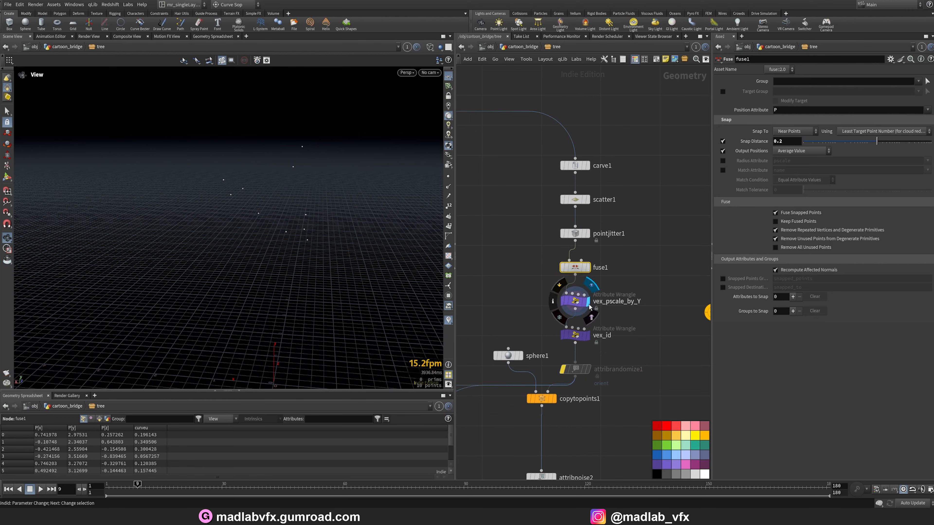
{"action": "left_click", "coordinate": [588, 305]}
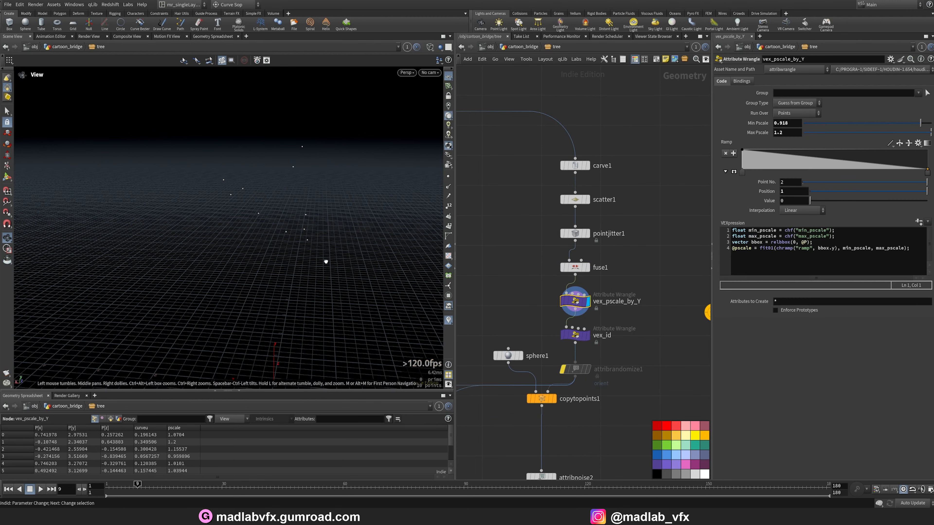
{"action": "left_click_drag", "start_coordinate": [325, 262], "coordinate": [276, 178]}
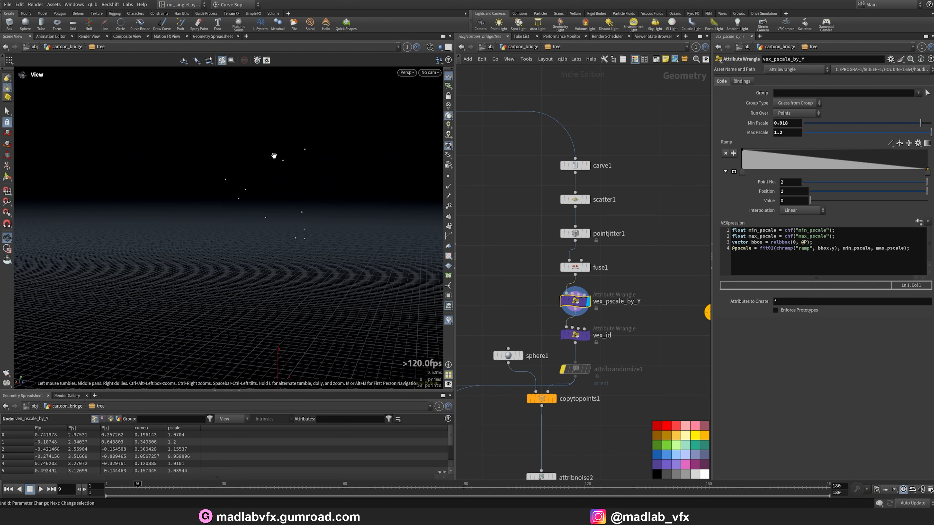
Display the vex_id and copytopoints1 nodes, toggling shading to view the copied leaf spheres.
{"action": "middle_click_drag", "start_coordinate": [630, 334], "coordinate": [634, 323]}
{"action": "left_click", "coordinate": [582, 327]}
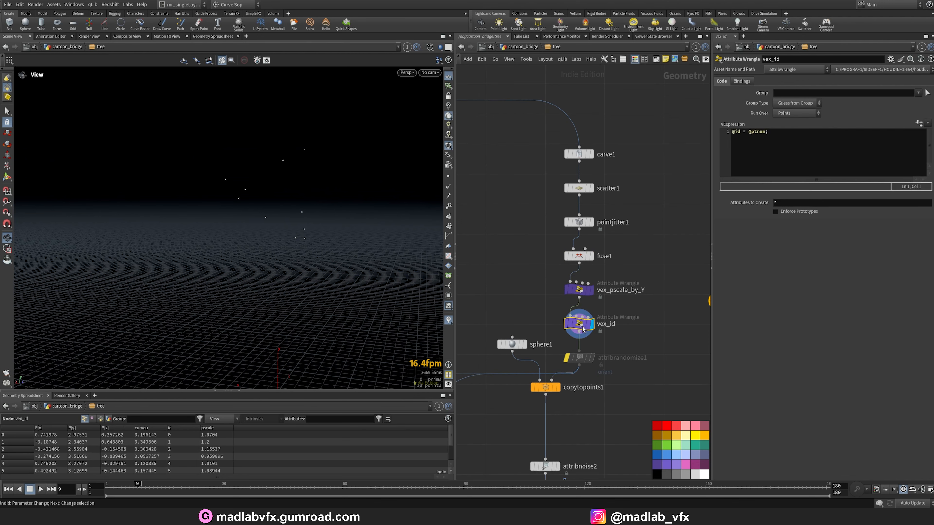
{"action": "middle_click_drag", "start_coordinate": [669, 360], "coordinate": [609, 315]}
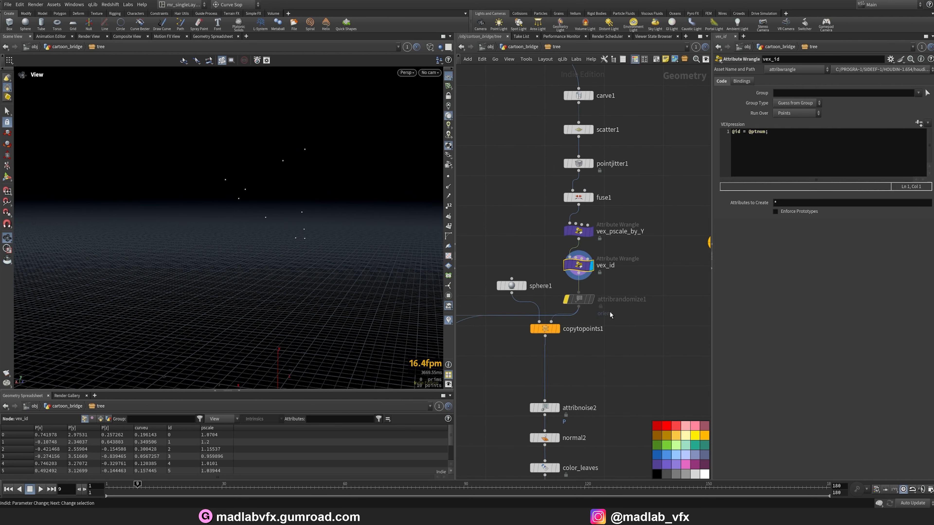
{"action": "left_click", "coordinate": [559, 331]}
{"action": "key", "text": "w"}
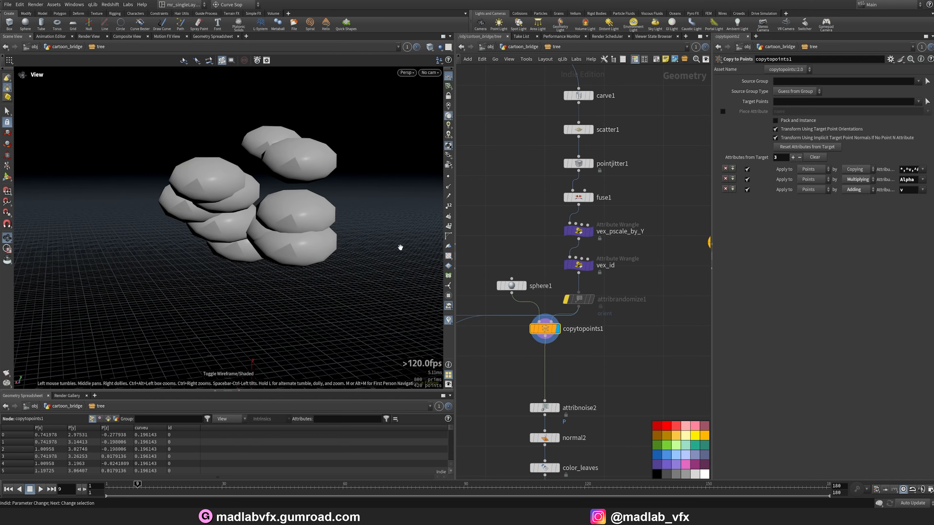
{"action": "mouse_move", "coordinate": [377, 240]}
{"action": "left_mouse_down"}
{"action": "mouse_move", "coordinate": [331, 243]}
{"action": "mouse_move", "coordinate": [398, 223]}
{"action": "left_mouse_up"}
Display the attribnoise2 node and orbit around the noise-deformed leaf spheres.
{"action": "middle_click_drag", "start_coordinate": [558, 341], "coordinate": [565, 273]}
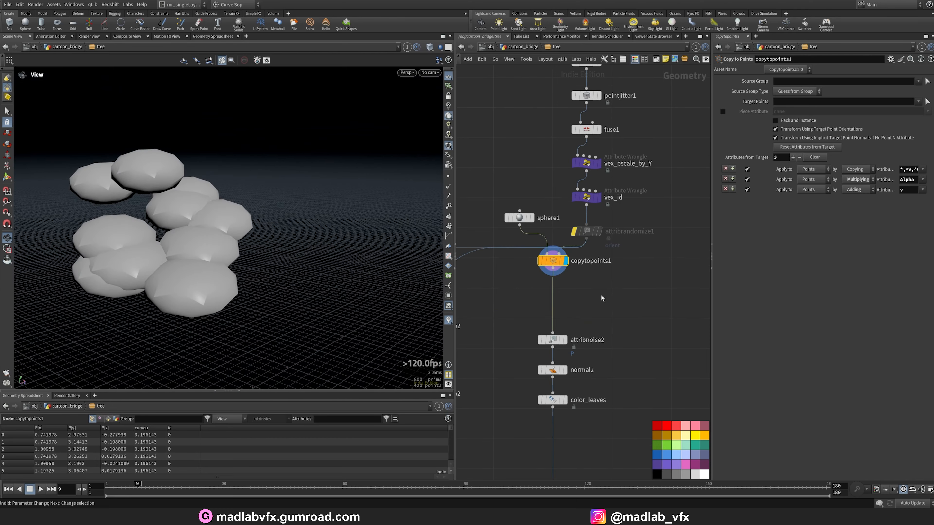
{"action": "left_click", "coordinate": [568, 344]}
{"action": "left_click", "coordinate": [552, 339]}
{"action": "left_click_drag", "start_coordinate": [258, 226], "coordinate": [203, 211]}
Display the normal2 and color_leaves nodes to view the shaded green leaf clusters.
{"action": "left_click", "coordinate": [565, 372]}
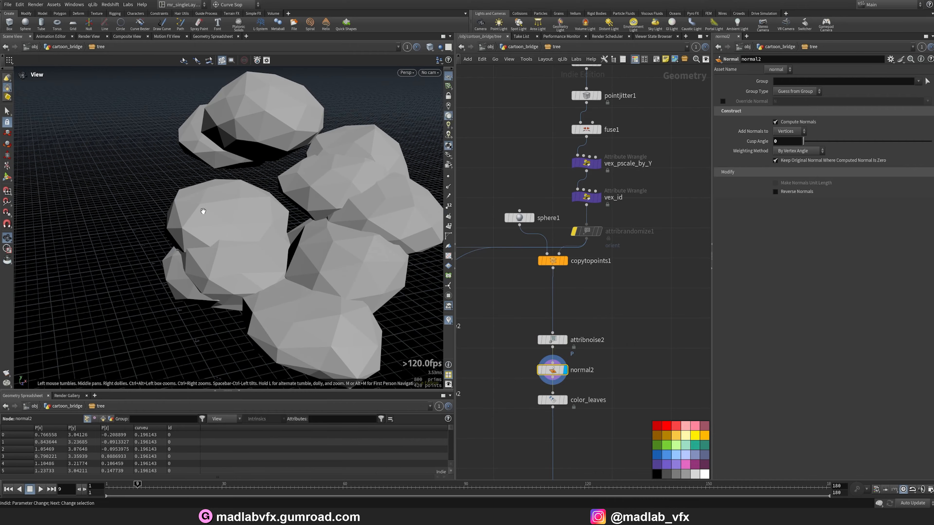
{"action": "middle_click_drag", "start_coordinate": [647, 316], "coordinate": [637, 237]}
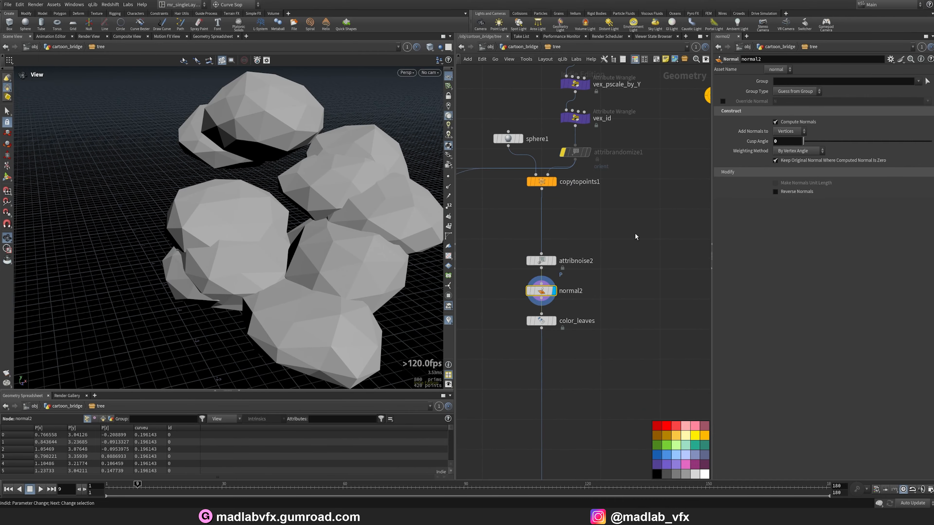
{"action": "left_click", "coordinate": [555, 323]}
Display the REF_LEAVES null and then merge1 to view the complete tree with trunk and leaves.
{"action": "scroll", "coordinate": [343, 243], "scroll_direction": "down", "scroll_amount": 3}
{"action": "scroll", "coordinate": [618, 355], "scroll_direction": "down", "scroll_amount": 3}
{"action": "middle_click_drag", "start_coordinate": [618, 355], "coordinate": [628, 230]}
{"action": "scroll", "coordinate": [601, 334], "scroll_direction": "up", "scroll_amount": 3}
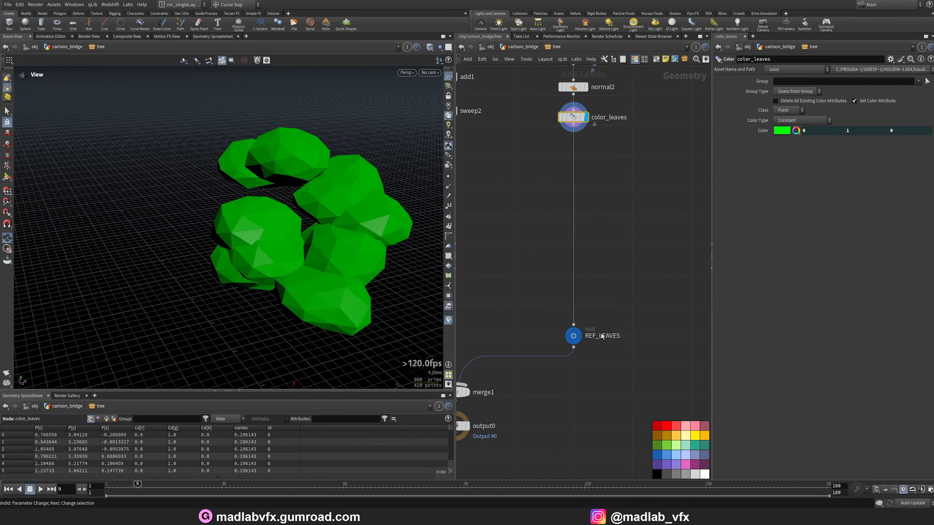
{"action": "left_click", "coordinate": [577, 336]}
{"action": "middle_click_drag", "start_coordinate": [468, 412], "coordinate": [552, 343]}
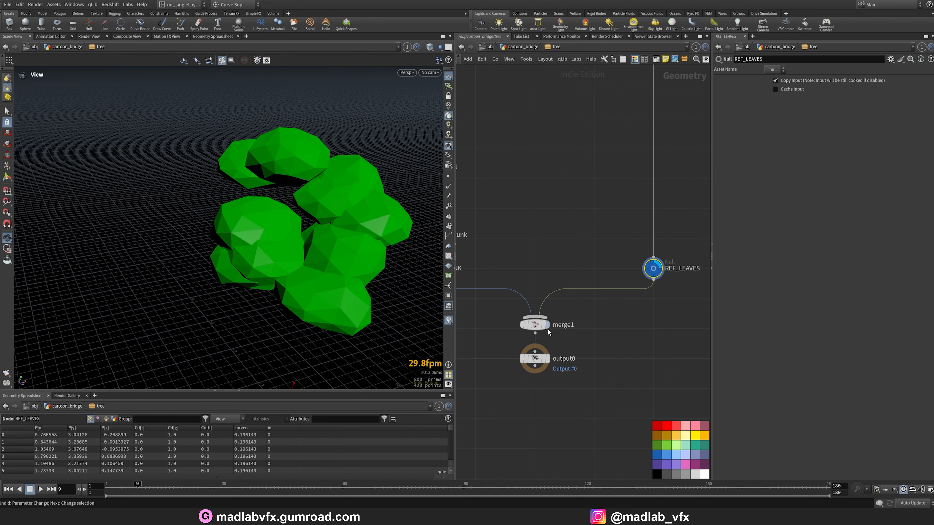
{"action": "left_click", "coordinate": [549, 333]}
{"action": "left_click_drag", "start_coordinate": [379, 260], "coordinate": [303, 271]}
{"action": "scroll", "coordinate": [581, 316], "scroll_direction": "down", "scroll_amount": 5}
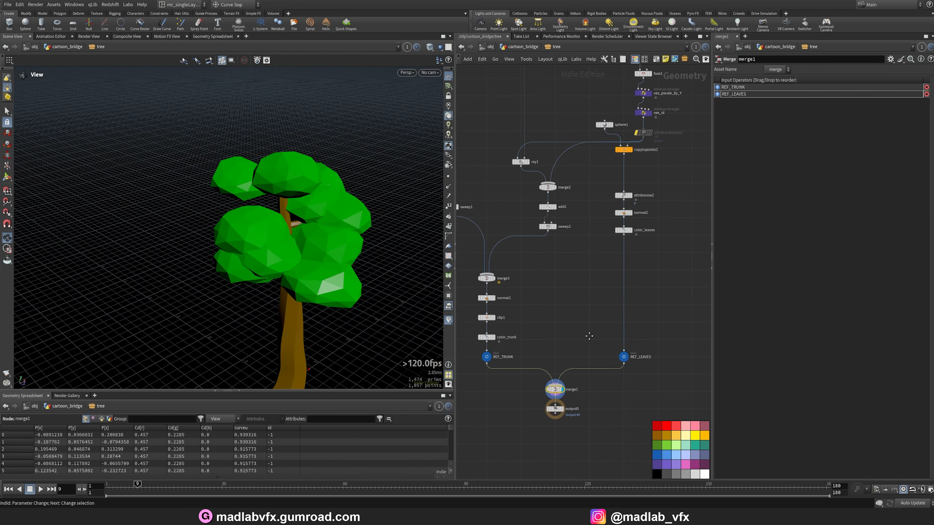
{"action": "scroll", "coordinate": [301, 287], "scroll_direction": "up", "scroll_amount": 5}
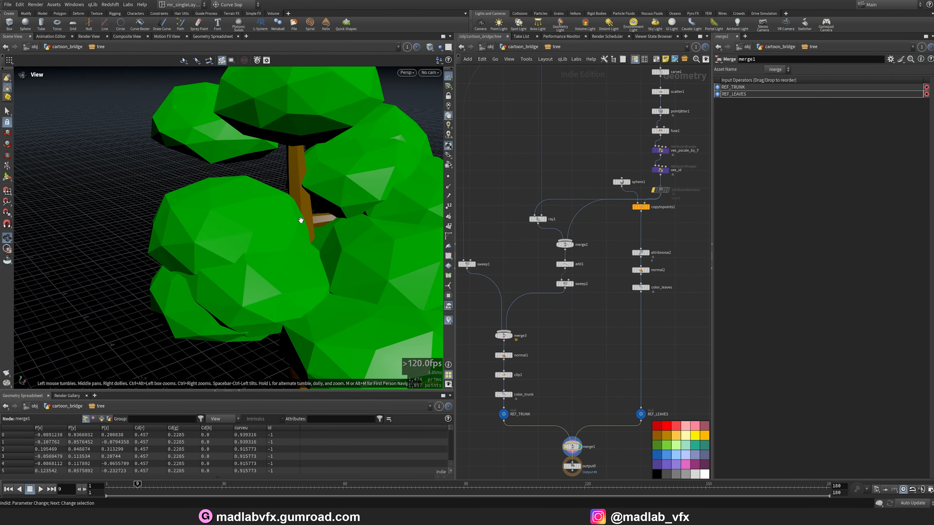
Display the sweep2 node to view the swept branch cones.
{"action": "scroll", "coordinate": [577, 271], "scroll_direction": "up", "scroll_amount": 3}
{"action": "left_click", "coordinate": [561, 259]}
{"action": "scroll", "coordinate": [582, 276], "scroll_direction": "down", "scroll_amount": 2}
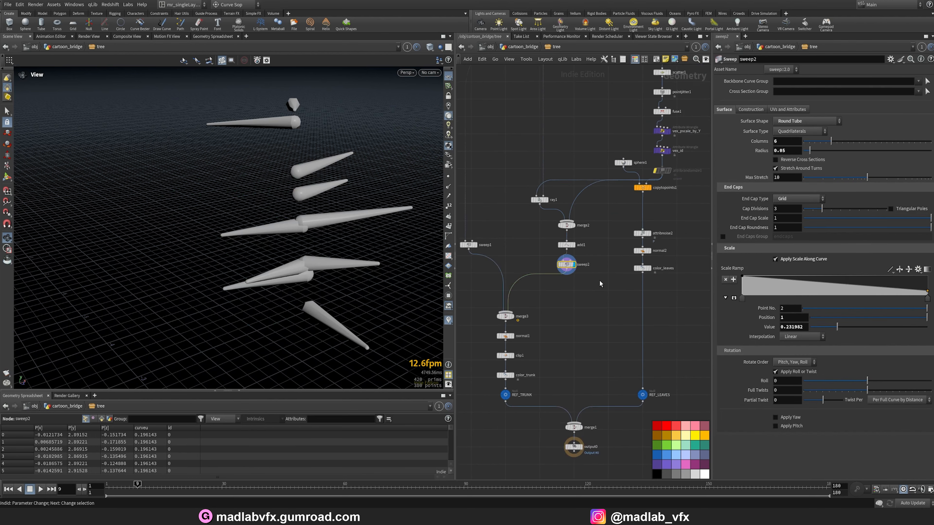
{"action": "middle_click_drag", "start_coordinate": [575, 274], "coordinate": [617, 462]}
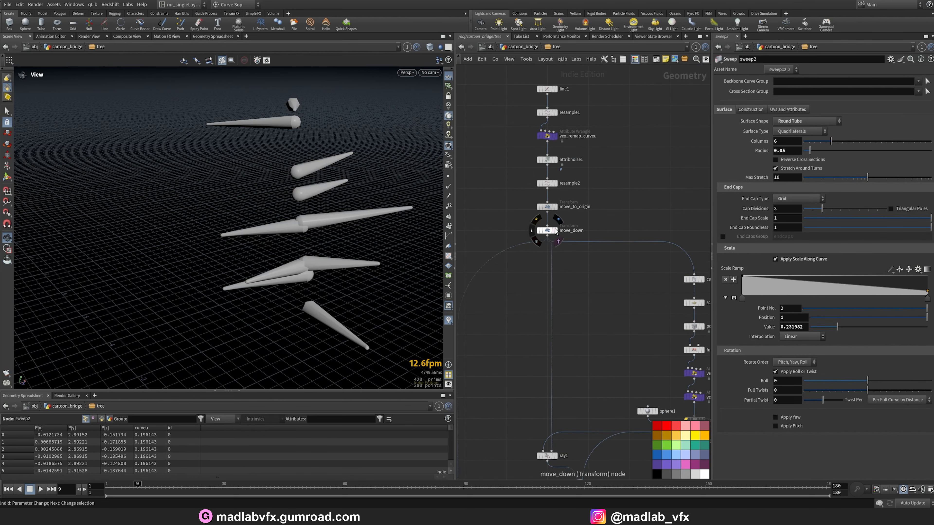
Display the move_down transform node and orbit around the trunk curve.
{"action": "left_click", "coordinate": [555, 230]}
{"action": "left_click_drag", "start_coordinate": [331, 227], "coordinate": [480, 305]}
{"action": "scroll", "coordinate": [535, 348], "scroll_direction": "down", "scroll_amount": 3}
{"action": "scroll", "coordinate": [544, 351], "scroll_direction": "up", "scroll_amount": 2}
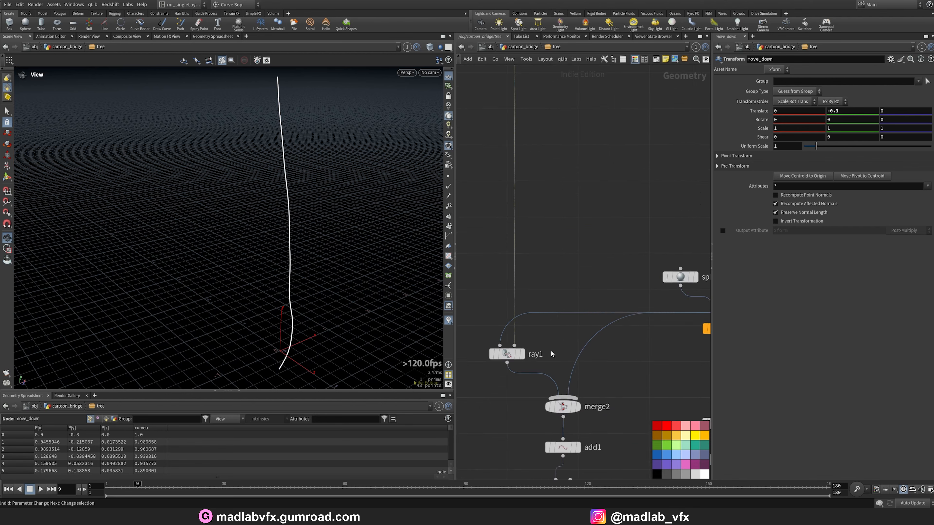
{"action": "scroll", "coordinate": [663, 303], "scroll_direction": "up", "scroll_amount": 3}
{"action": "left_click_drag", "start_coordinate": [375, 241], "coordinate": [425, 291]}
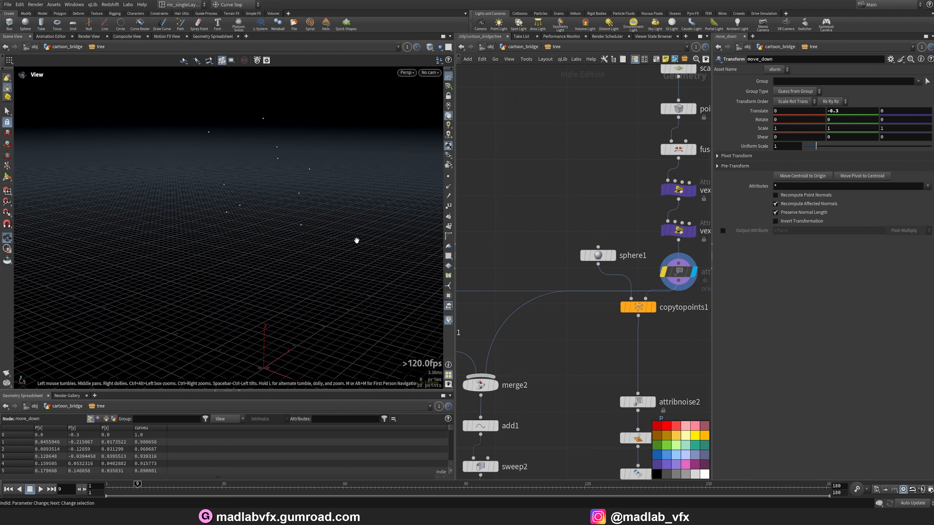
Display the ray1 node and orbit to examine the projected curve.
{"action": "middle_click_drag", "start_coordinate": [552, 348], "coordinate": [643, 332]}
{"action": "left_click", "coordinate": [529, 316]}
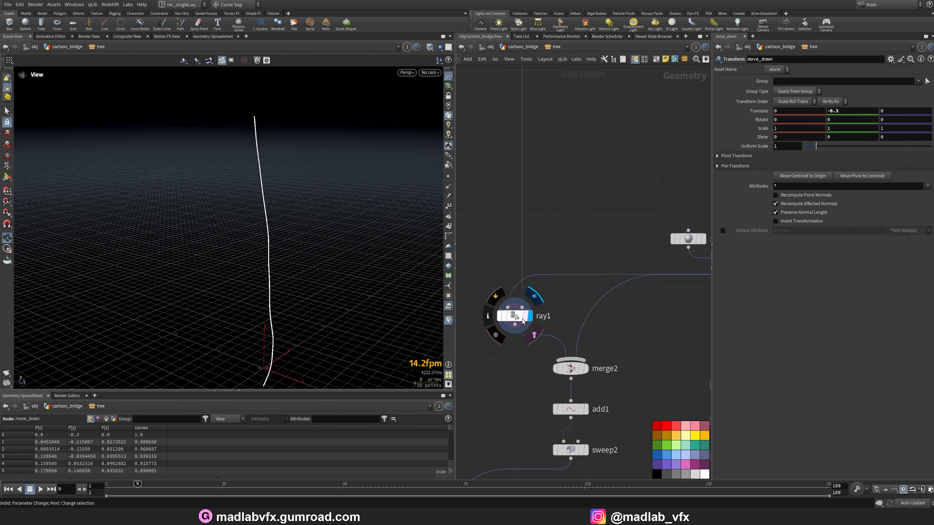
{"action": "left_click_drag", "start_coordinate": [258, 227], "coordinate": [227, 131]}
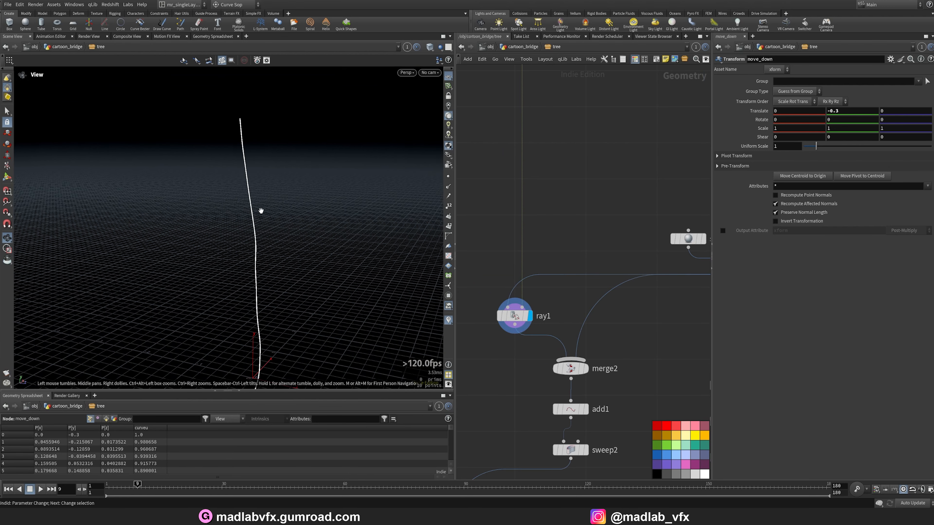
Display the merge2 and add1 nodes to view the generated branch lines.
{"action": "middle_click_drag", "start_coordinate": [524, 340], "coordinate": [531, 305]}
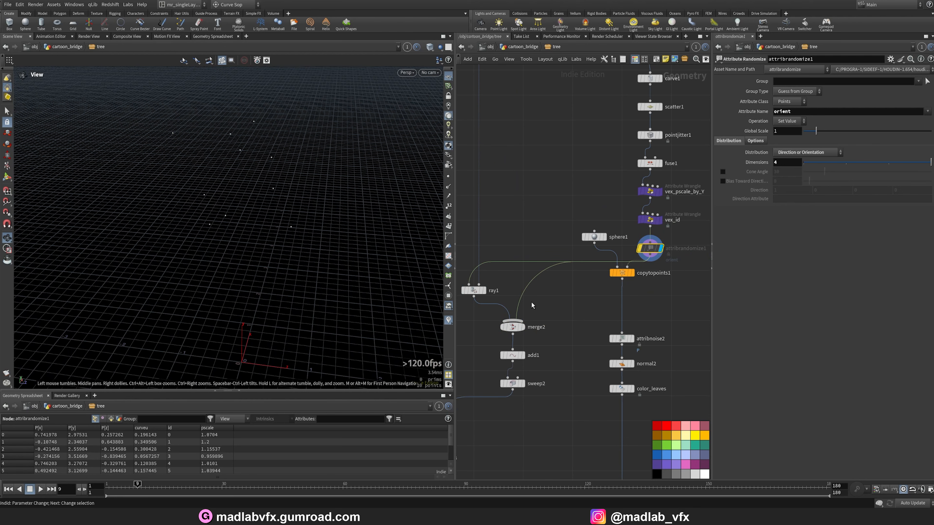
{"action": "left_click", "coordinate": [515, 331]}
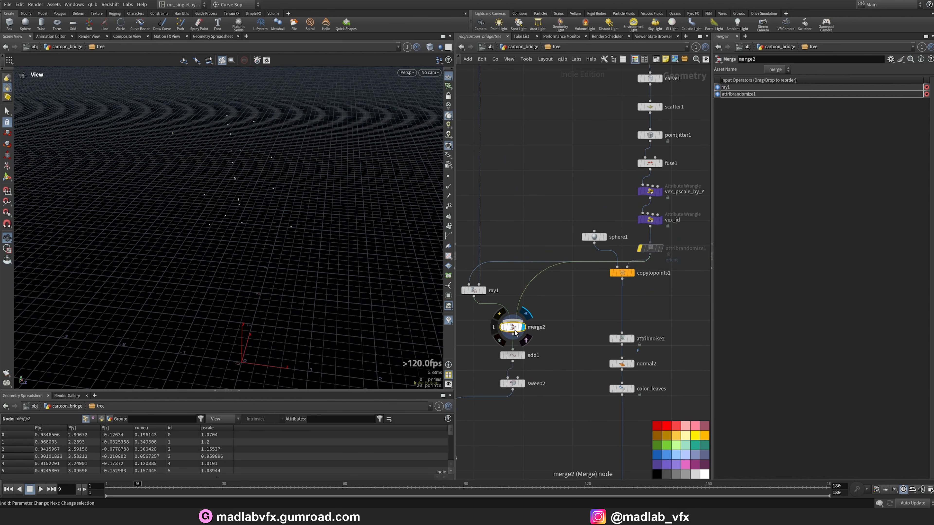
{"action": "left_click", "coordinate": [515, 355]}
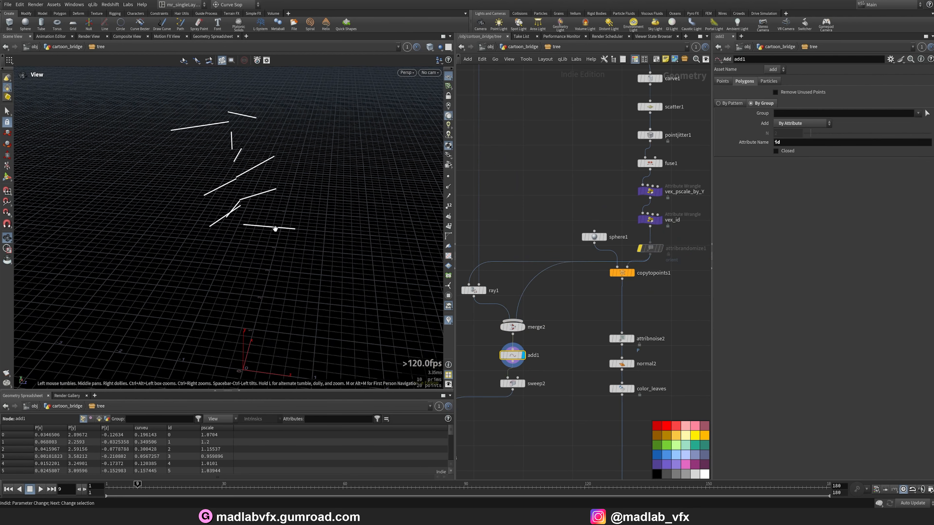
{"action": "left_click_drag", "start_coordinate": [275, 228], "coordinate": [221, 216]}
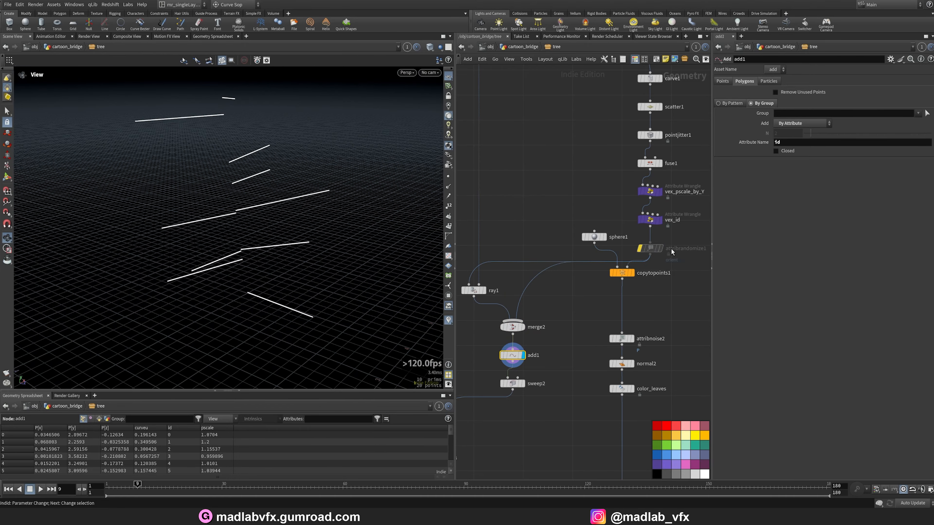
Select the vex_id wrangle and enlarge its VEXpression code text for reading.
{"action": "left_click", "coordinate": [651, 219]}
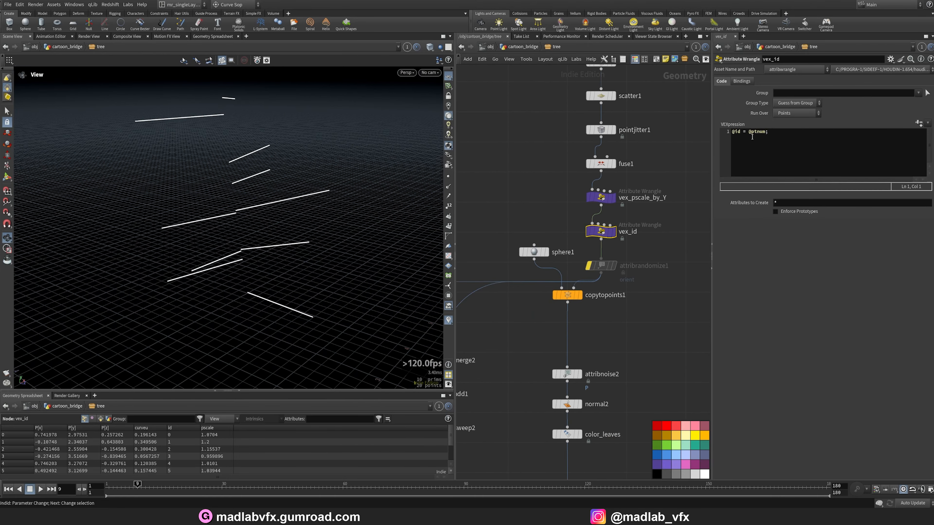
{"action": "left_click", "coordinate": [779, 146]}
{"action": "scroll", "coordinate": [779, 146], "scroll_direction": "up", "scroll_amount": 3, "text": "ctrl"}
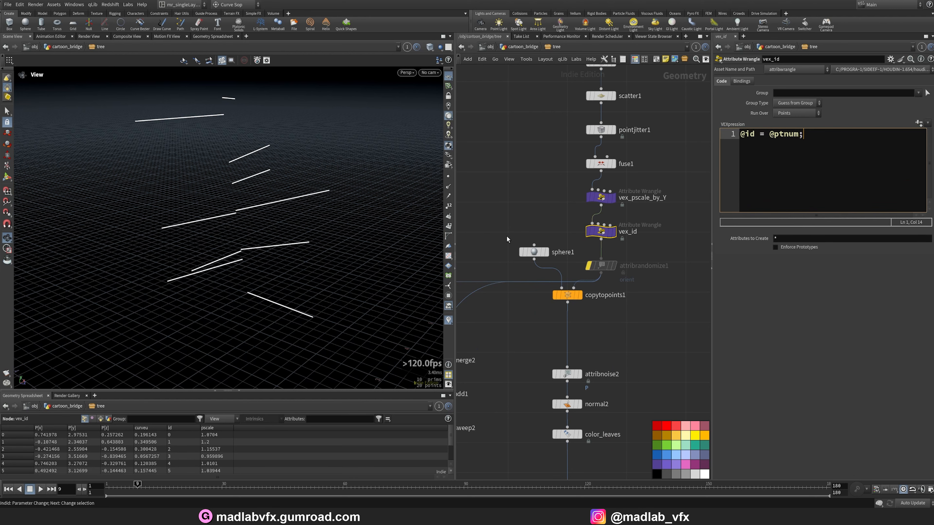
{"action": "left_click_drag", "start_coordinate": [263, 296], "coordinate": [249, 250]}
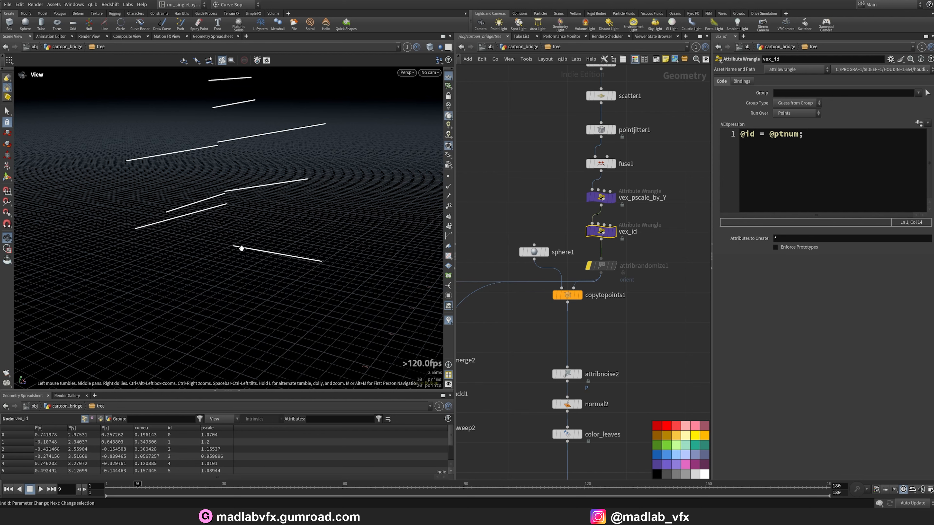
{"action": "scroll", "coordinate": [223, 250], "scroll_direction": "up", "scroll_amount": 3}
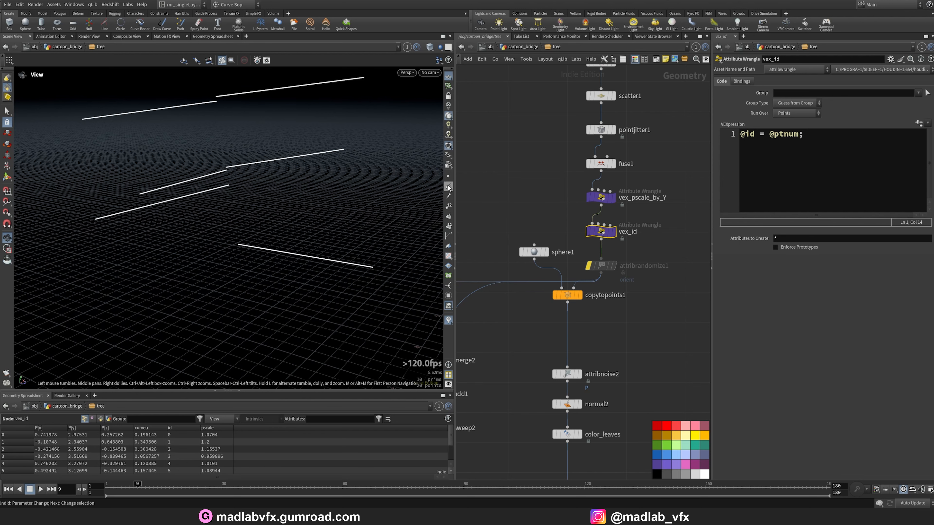
Display the vex_id node with point display enabled in the viewport.
{"action": "left_click", "coordinate": [448, 176]}
{"action": "middle_click_drag", "start_coordinate": [544, 347], "coordinate": [550, 345]}
{"action": "scroll", "coordinate": [550, 310], "scroll_direction": "up", "scroll_amount": 2}
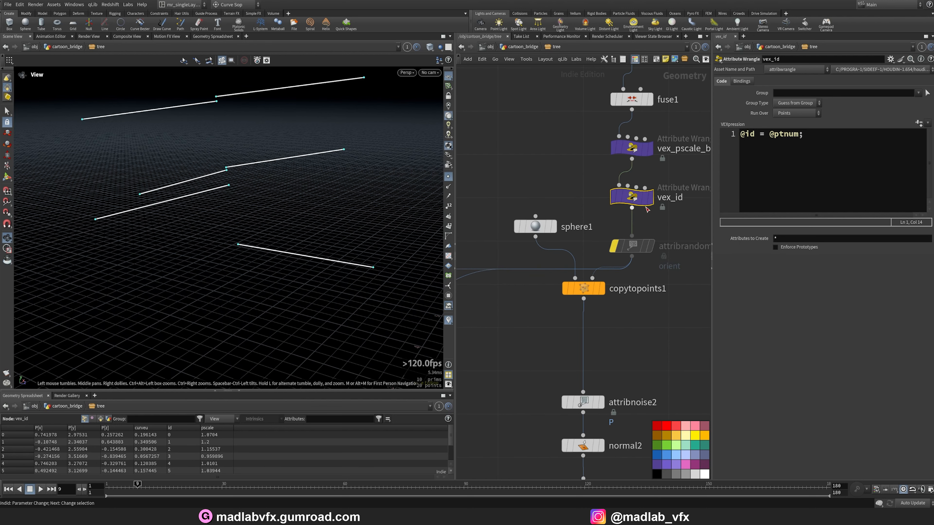
{"action": "left_click", "coordinate": [650, 199]}
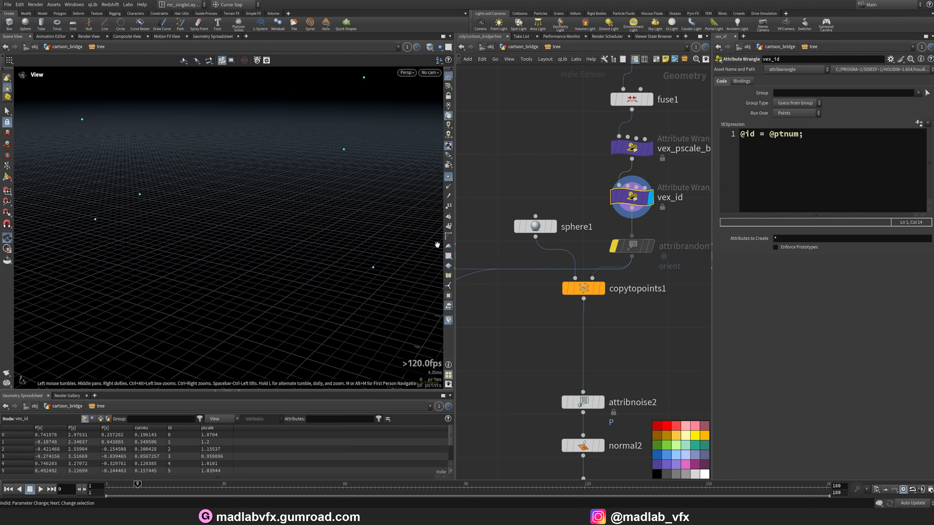
{"action": "left_click", "coordinate": [448, 207]}
Display ray1 and merge2, orbiting to inspect the branch points with point numbers shown.
{"action": "scroll", "coordinate": [520, 275], "scroll_direction": "down", "scroll_amount": 1}
{"action": "middle_click_drag", "start_coordinate": [474, 321], "coordinate": [640, 312]}
{"action": "scroll", "coordinate": [547, 304], "scroll_direction": "up", "scroll_amount": 2}
{"action": "left_click", "coordinate": [547, 304]}
{"action": "left_click", "coordinate": [525, 303]}
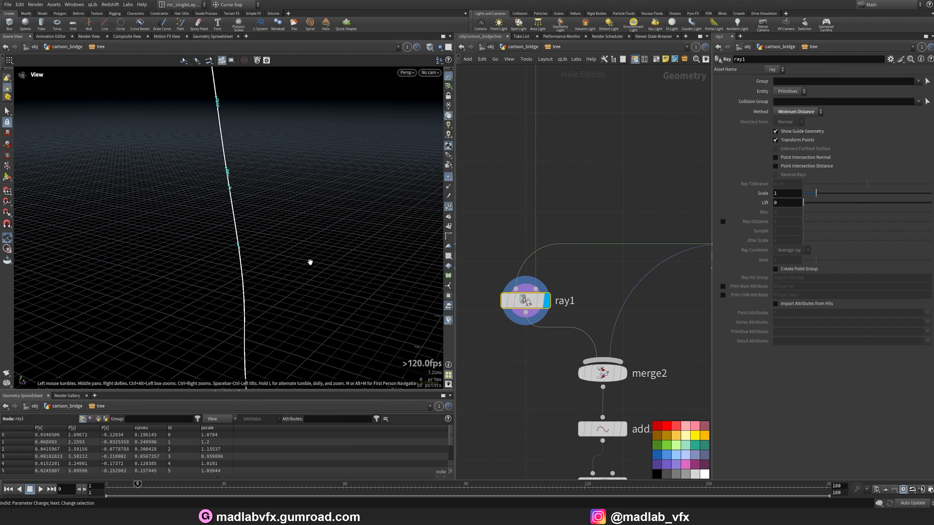
{"action": "right_click_drag", "start_coordinate": [209, 191], "coordinate": [266, 196]}
{"action": "left_click_drag", "start_coordinate": [256, 186], "coordinate": [237, 200]}
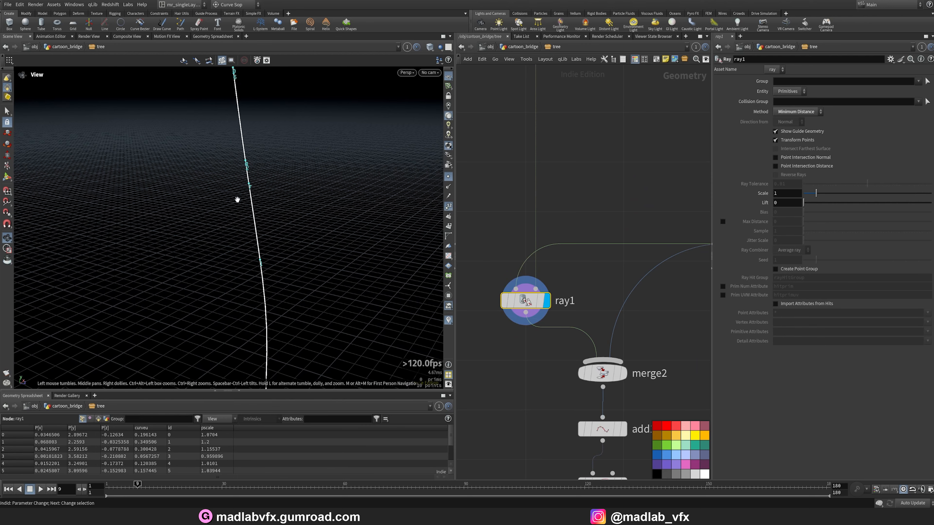
{"action": "left_click", "coordinate": [624, 372]}
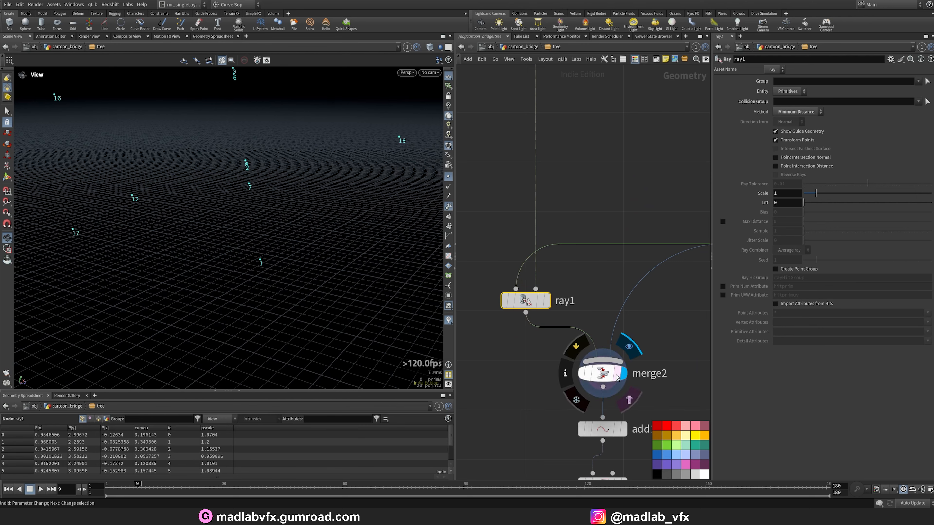
Display the merge2 node and then the add1 node, orbiting to view the connected branch lines.
{"action": "left_click", "coordinate": [603, 372]}
{"action": "left_click_drag", "start_coordinate": [296, 267], "coordinate": [235, 267]}
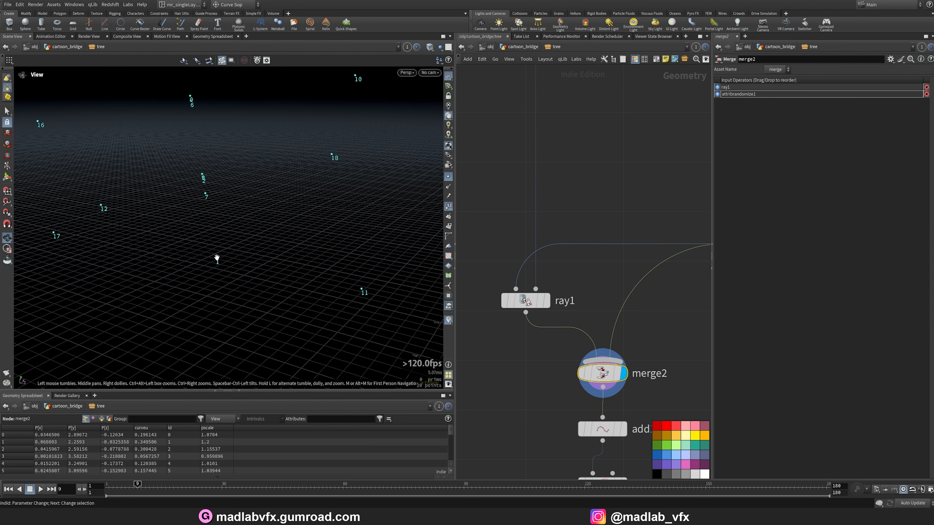
{"action": "middle_click_drag", "start_coordinate": [567, 406], "coordinate": [523, 309]}
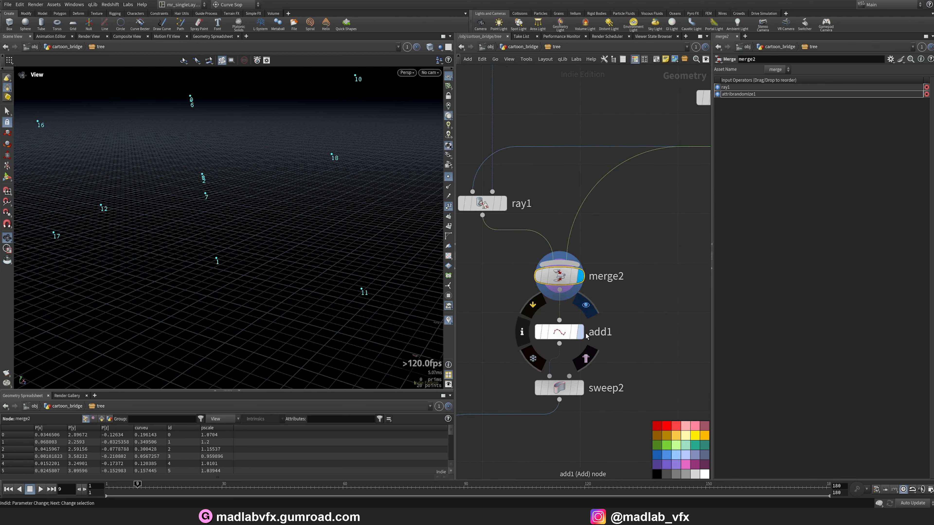
{"action": "left_click", "coordinate": [582, 333]}
{"action": "left_click", "coordinate": [560, 332]}
{"action": "left_click_drag", "start_coordinate": [318, 236], "coordinate": [375, 250]}
{"action": "scroll", "coordinate": [628, 345], "scroll_direction": "down", "scroll_amount": 1}
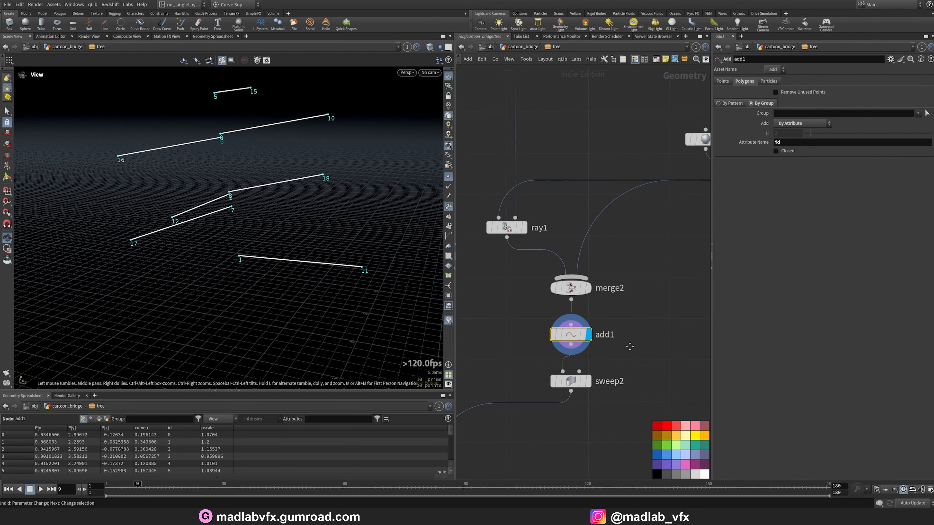
Display the sweep2 node to view the tapered tubes swept along the branches.
{"action": "middle_click_drag", "start_coordinate": [629, 346], "coordinate": [617, 300]}
{"action": "left_click", "coordinate": [576, 336]}
{"action": "left_click", "coordinate": [559, 335]}
{"action": "left_click_drag", "start_coordinate": [299, 252], "coordinate": [314, 265]}
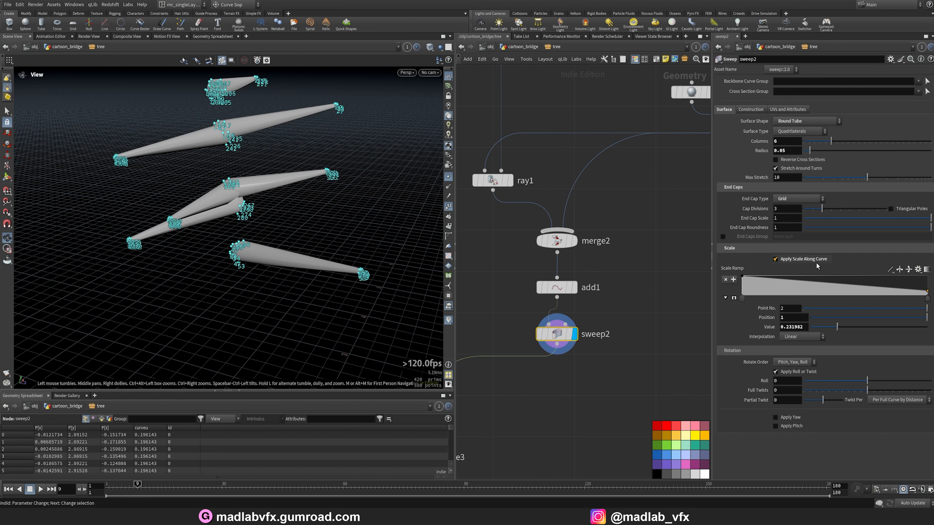
Display the REF_TRUNK null and orbit to inspect the finished trunk with its branches.
{"action": "scroll", "coordinate": [562, 369], "scroll_direction": "down", "scroll_amount": 5}
{"action": "middle_click_drag", "start_coordinate": [535, 410], "coordinate": [533, 251]}
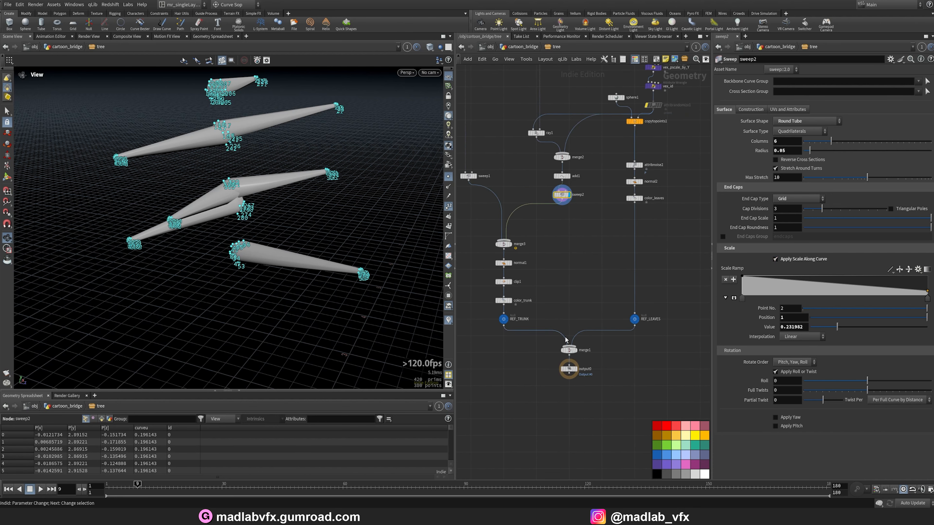
{"action": "scroll", "coordinate": [525, 328], "scroll_direction": "up", "scroll_amount": 3}
{"action": "left_click", "coordinate": [499, 304]}
{"action": "left_click", "coordinate": [488, 312]}
{"action": "left_click_drag", "start_coordinate": [308, 249], "coordinate": [396, 226]}
{"action": "left_click", "coordinate": [448, 207]}
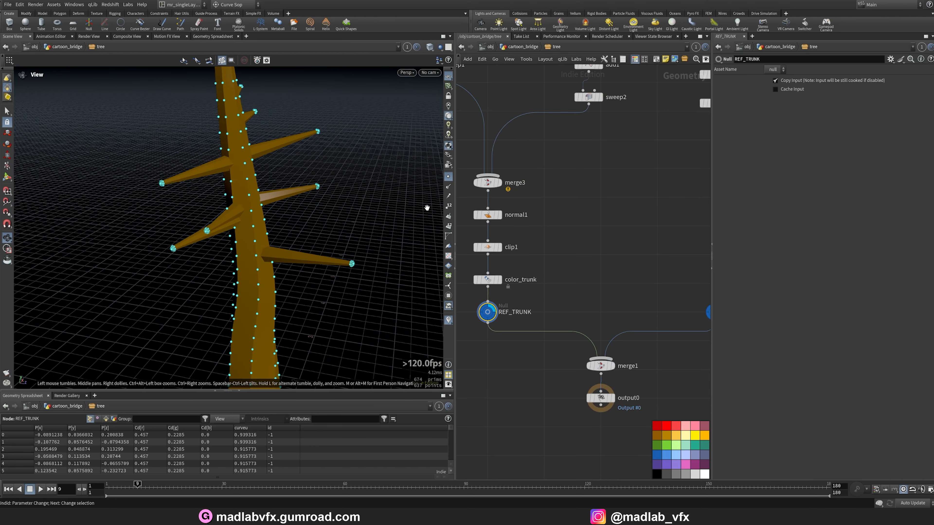
Display the merge1 node and orbit to inspect the combined trunk and leaf canopy.
{"action": "scroll", "coordinate": [353, 244], "scroll_direction": "down", "scroll_amount": 2}
{"action": "left_click_drag", "start_coordinate": [323, 252], "coordinate": [260, 271]}
{"action": "left_click", "coordinate": [607, 366]}
{"action": "left_click", "coordinate": [608, 369]}
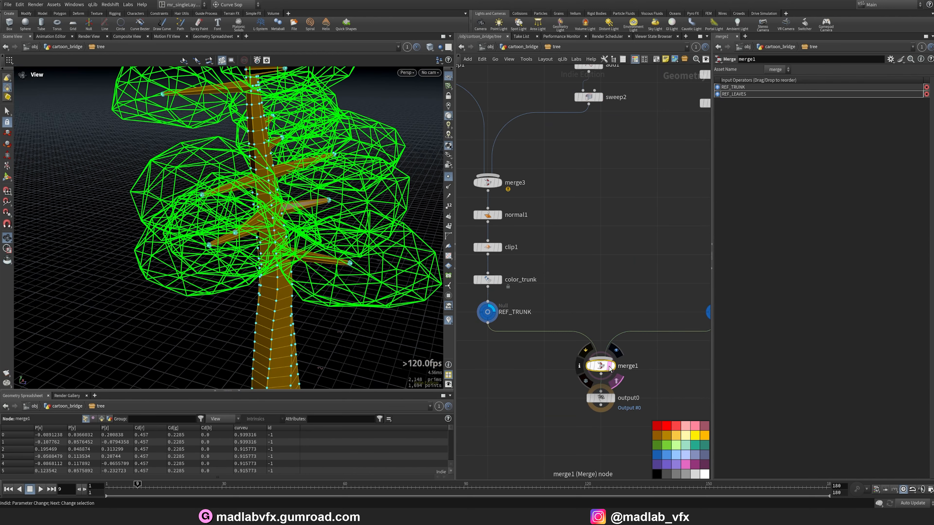
{"action": "scroll", "coordinate": [272, 262], "scroll_direction": "down", "scroll_amount": 3}
{"action": "left_click_drag", "start_coordinate": [272, 263], "coordinate": [338, 257]}
{"action": "scroll", "coordinate": [596, 282], "scroll_direction": "down", "scroll_amount": 2}
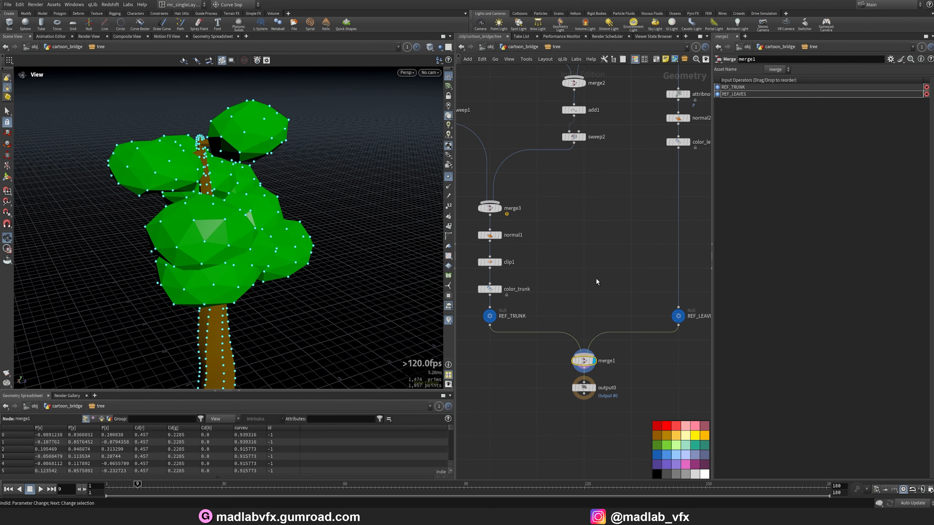
Go up to the cartoon_bridge level, display the bridge asset, hide point display and orbit around it.
{"action": "key", "text": "u"}
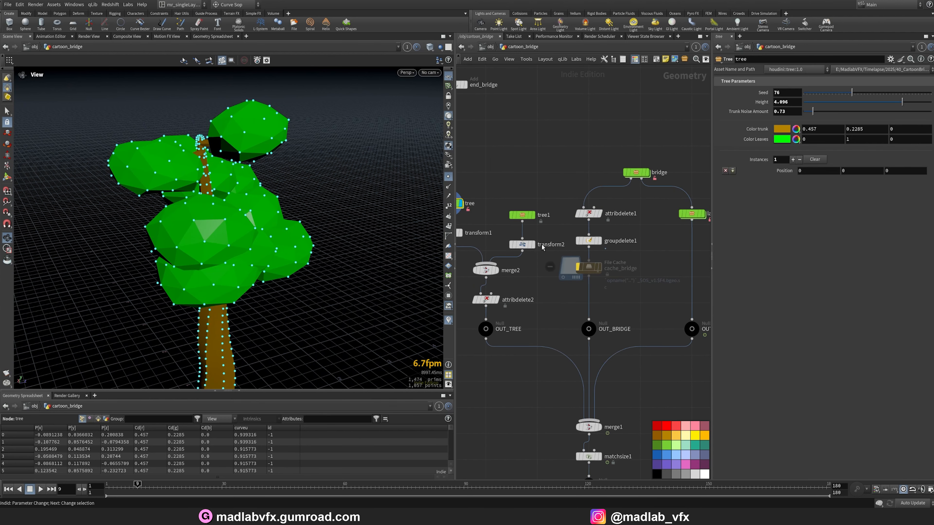
{"action": "middle_click_drag", "start_coordinate": [567, 218], "coordinate": [486, 229]}
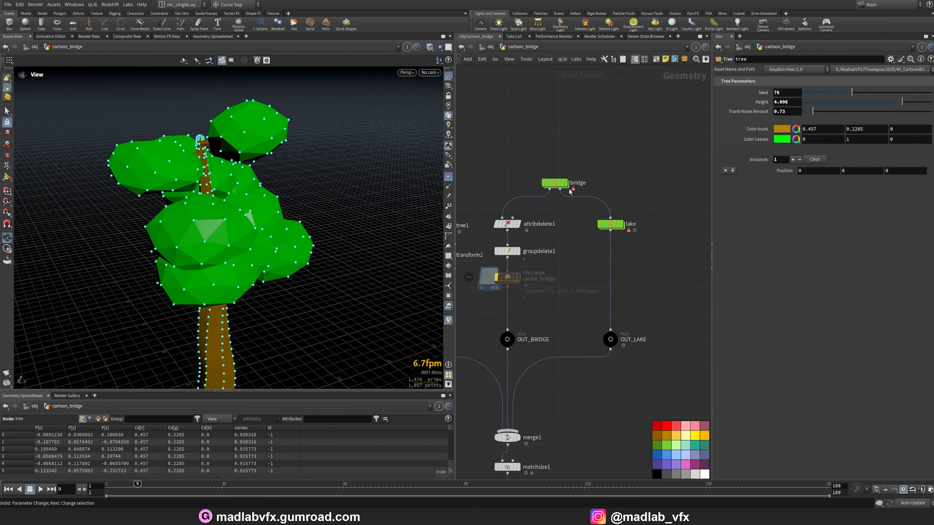
{"action": "mouse_move", "coordinate": [570, 189]}
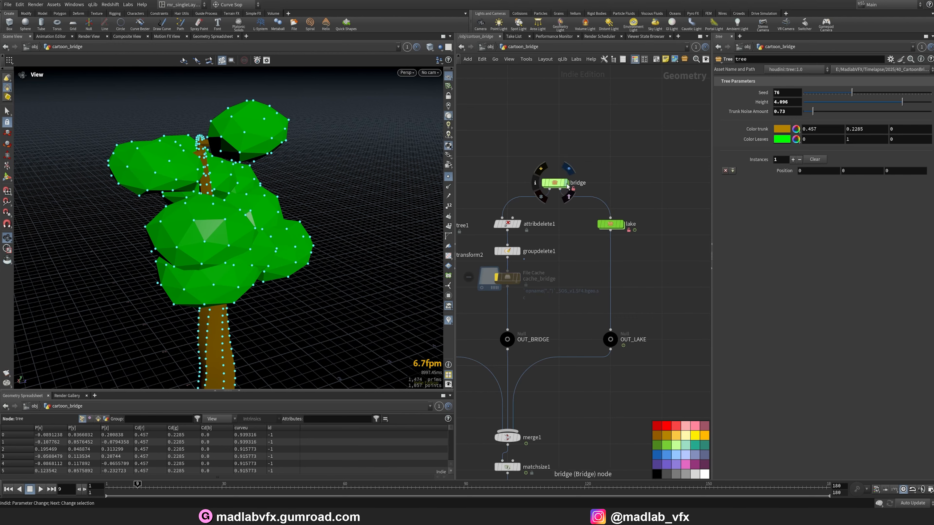
{"action": "left_click", "coordinate": [568, 186]}
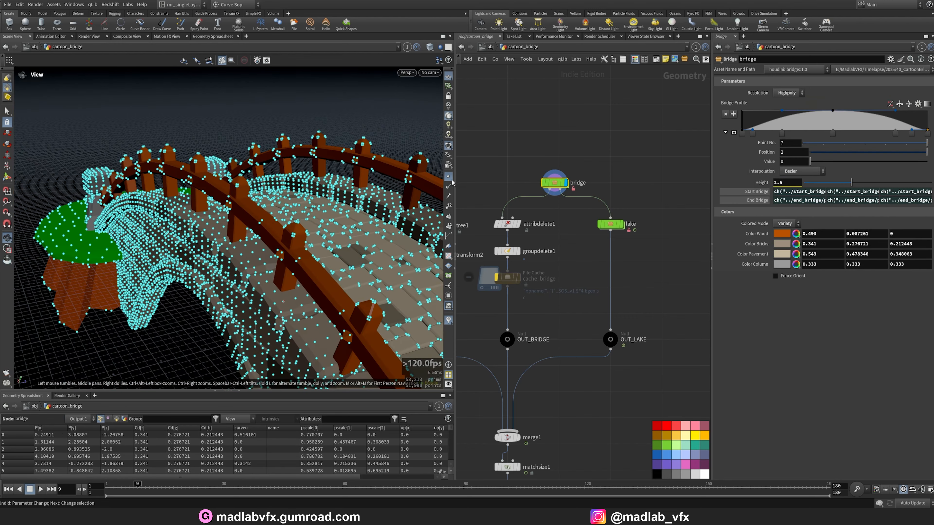
{"action": "left_click", "coordinate": [448, 176]}
{"action": "left_click_drag", "start_coordinate": [423, 191], "coordinate": [247, 258]}
{"action": "left_click_drag", "start_coordinate": [322, 197], "coordinate": [254, 249]}
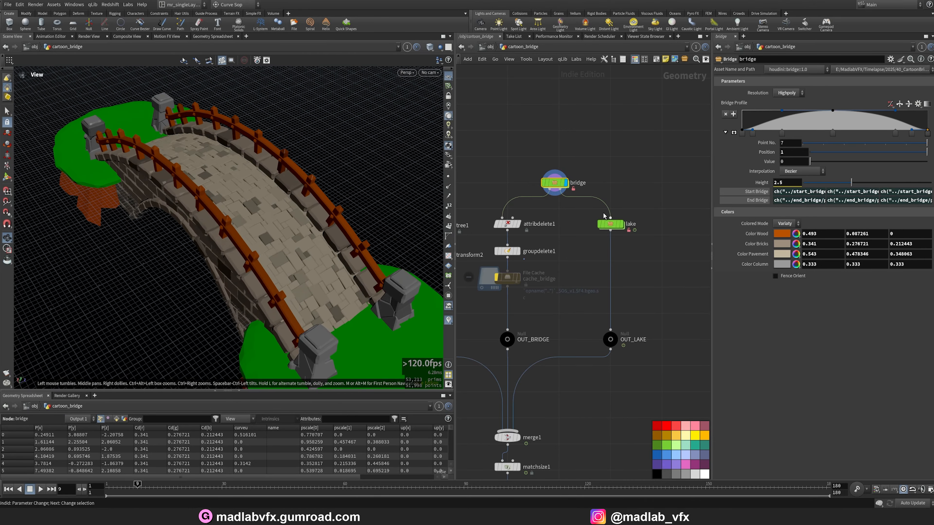
Dive into the bridge asset's network and save the scene file.
{"action": "double_click", "coordinate": [554, 182]}
{"action": "scroll", "coordinate": [598, 208], "scroll_direction": "down", "scroll_amount": 6}
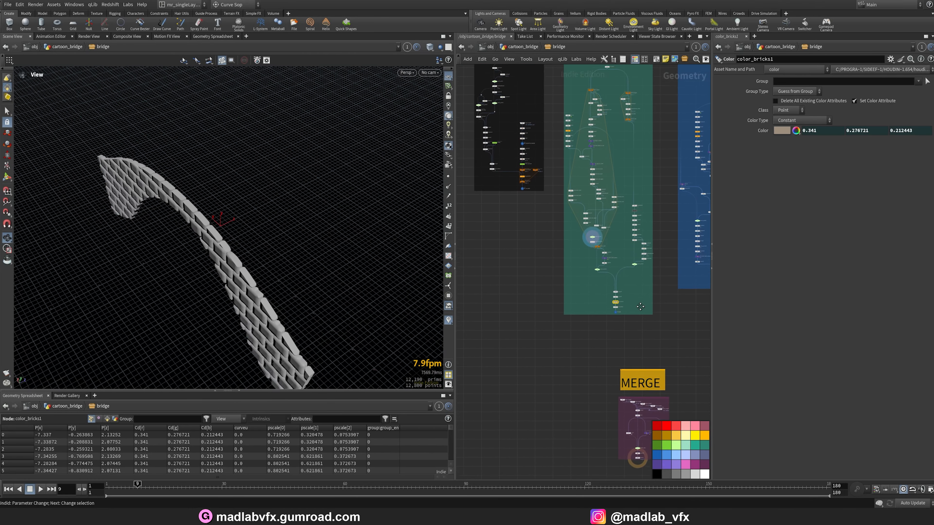
{"action": "middle_click_drag", "start_coordinate": [640, 306], "coordinate": [645, 320]}
{"action": "key", "text": "ctrl+s"}
Navigate to the spline section of the bridge network and display the start Add node.
{"action": "scroll", "coordinate": [526, 253], "scroll_direction": "down", "scroll_amount": 1}
{"action": "middle_click_drag", "start_coordinate": [525, 254], "coordinate": [573, 337]}
{"action": "scroll", "coordinate": [519, 167], "scroll_direction": "down", "scroll_amount": 1}
{"action": "middle_click_drag", "start_coordinate": [519, 168], "coordinate": [602, 178]}
{"action": "scroll", "coordinate": [584, 237], "scroll_direction": "up", "scroll_amount": 8}
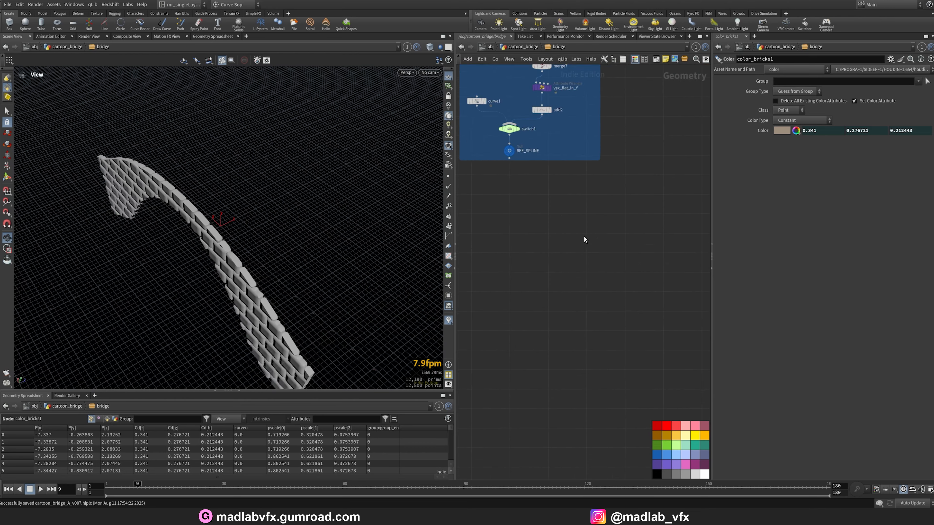
{"action": "scroll", "coordinate": [585, 240], "scroll_direction": "up", "scroll_amount": 5}
{"action": "left_click", "coordinate": [537, 156]}
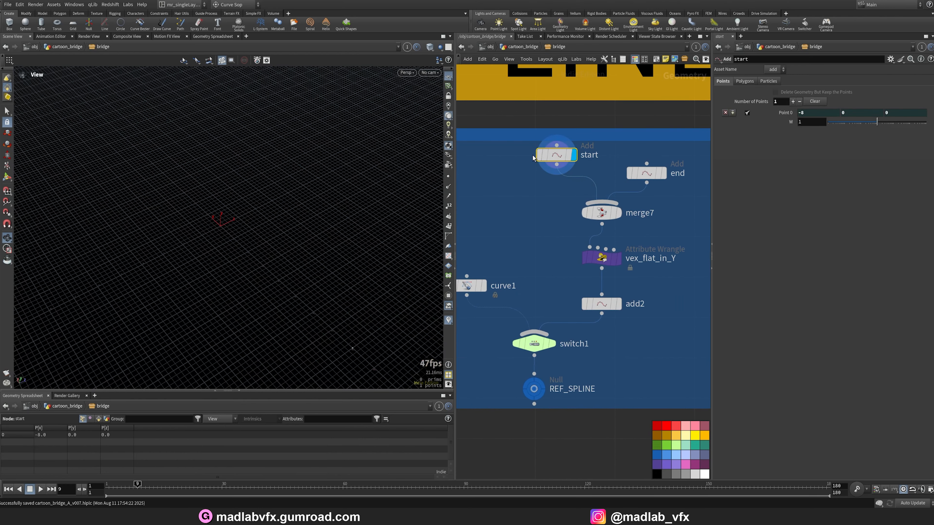
{"action": "mouse_move", "coordinate": [259, 252]}
{"action": "left_mouse_down"}
{"action": "mouse_move", "coordinate": [229, 257]}
{"action": "mouse_move", "coordinate": [275, 259]}
{"action": "left_mouse_up"}
{"action": "middle_click_drag", "start_coordinate": [354, 230], "coordinate": [333, 229]}
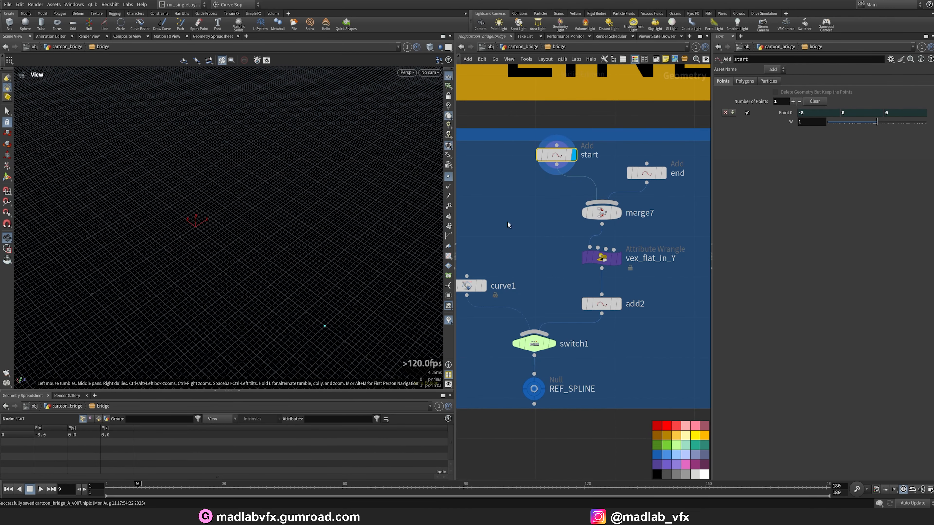
Display the end and merge7 nodes, then open the vex_flat_in_Y wrangle to read its code.
{"action": "left_click", "coordinate": [647, 172]}
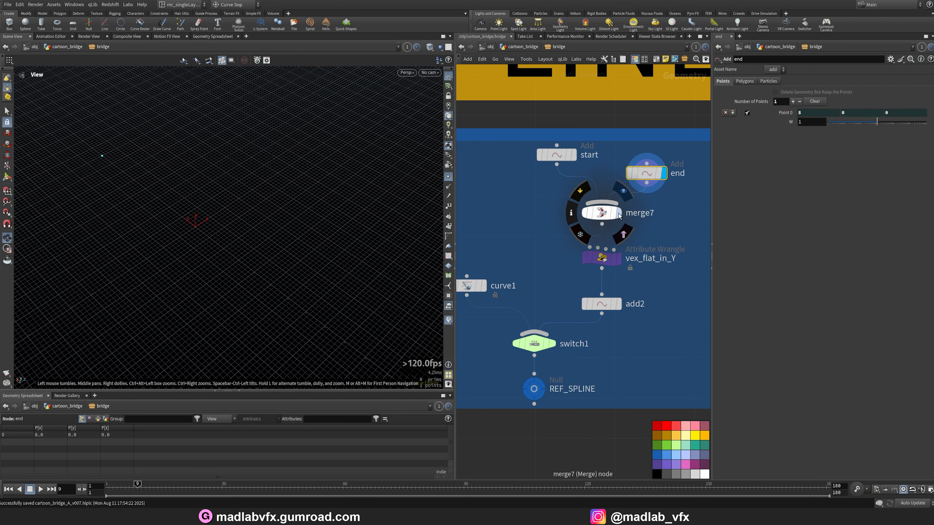
{"action": "left_click", "coordinate": [602, 213]}
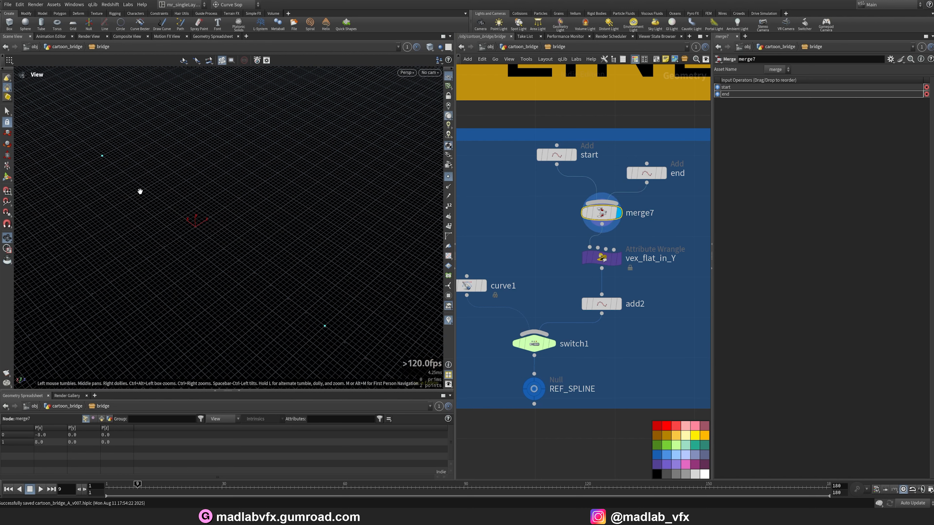
{"action": "left_click_drag", "start_coordinate": [140, 191], "coordinate": [150, 199]}
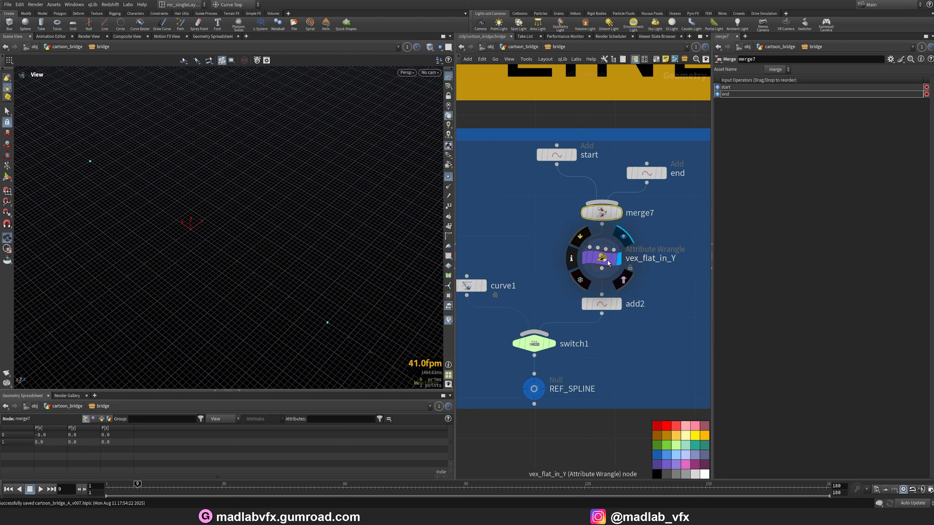
{"action": "left_click", "coordinate": [600, 258]}
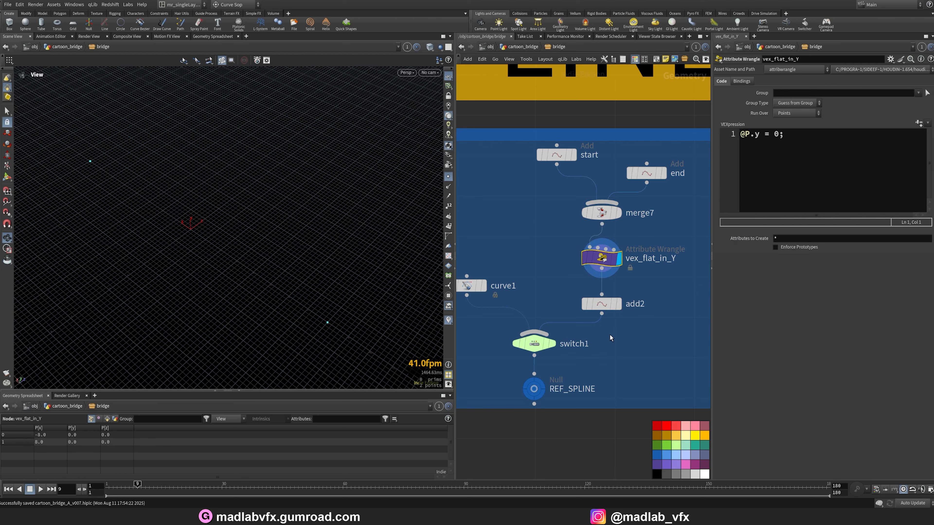
Display the add2 node and the REF_SPLINE null to view the flattened spline line.
{"action": "middle_click_drag", "start_coordinate": [530, 282], "coordinate": [538, 270]}
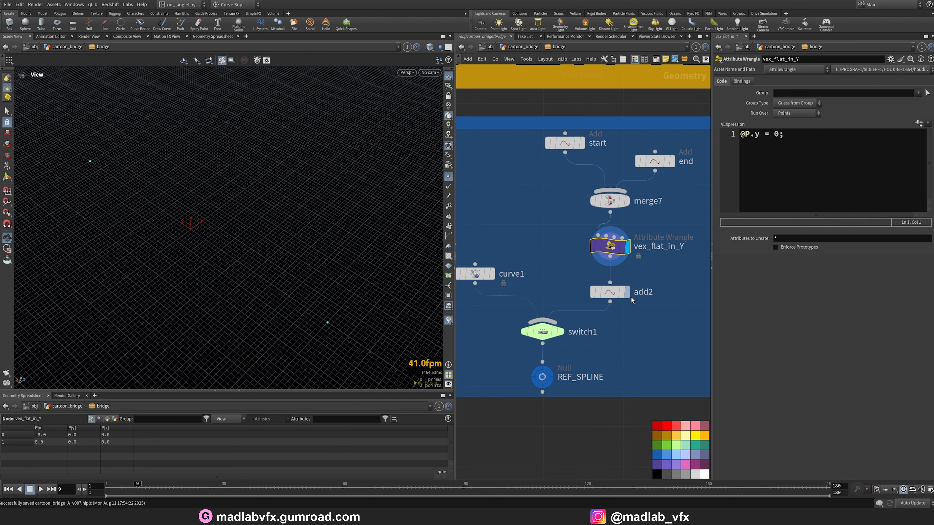
{"action": "left_click", "coordinate": [627, 293]}
{"action": "left_click", "coordinate": [613, 293]}
{"action": "left_click_drag", "start_coordinate": [312, 262], "coordinate": [319, 242]}
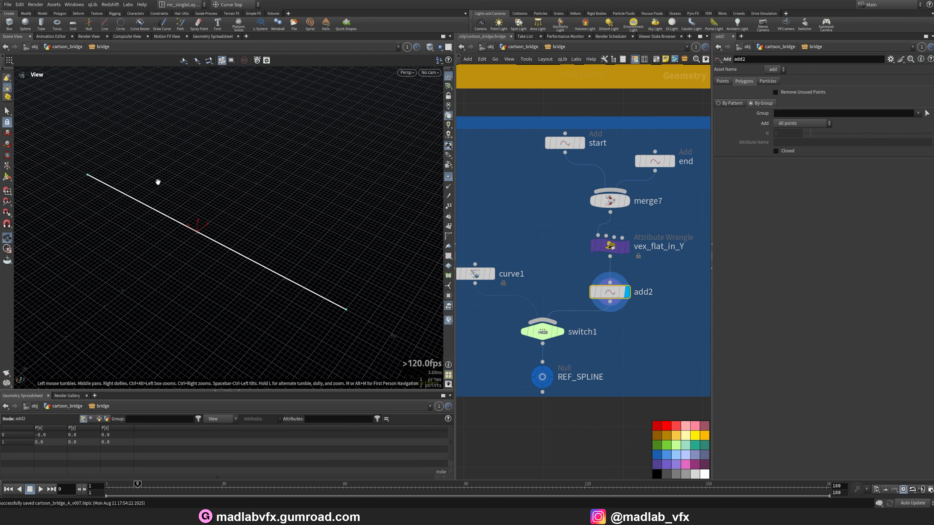
{"action": "middle_click_drag", "start_coordinate": [603, 338], "coordinate": [580, 298]}
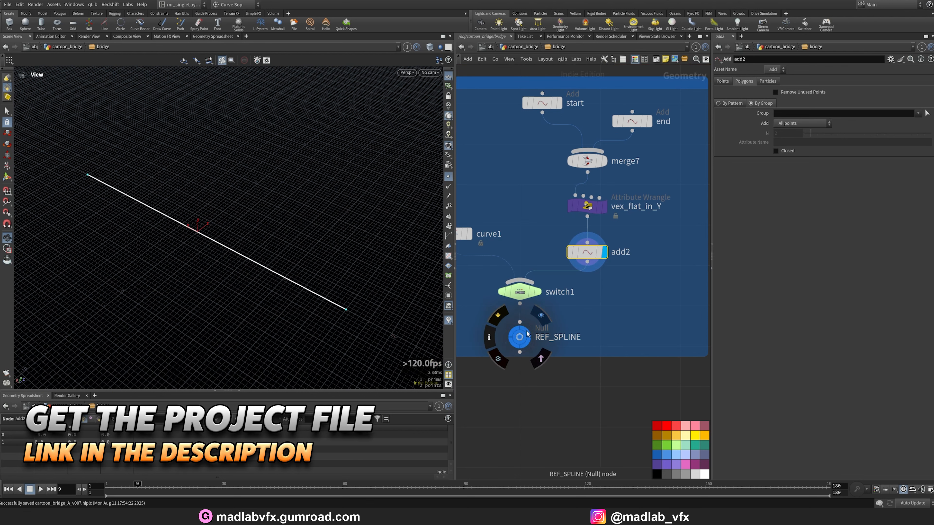
{"action": "left_click", "coordinate": [527, 330]}
{"action": "left_click", "coordinate": [520, 336]}
Navigate to the column section, display the REF_COLLUMN null and orbit to inspect the columns.
{"action": "scroll", "coordinate": [621, 320], "scroll_direction": "down", "scroll_amount": 5}
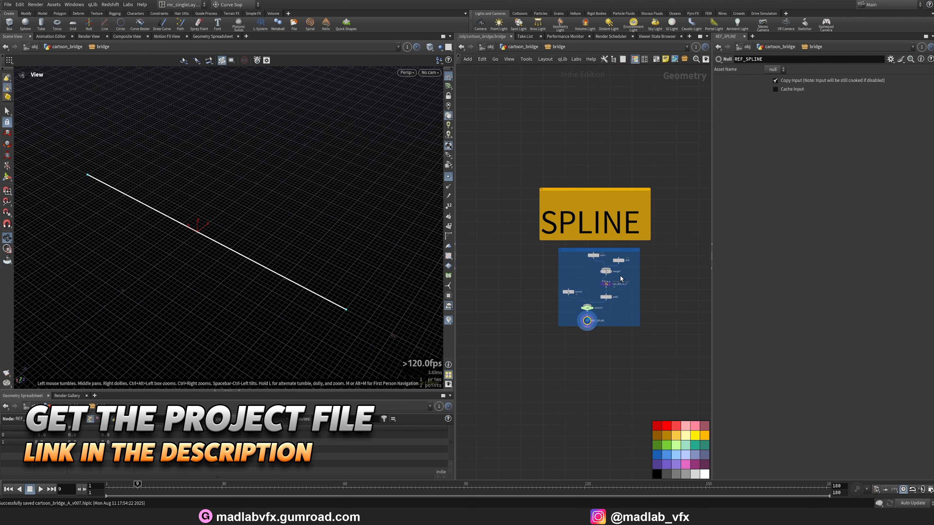
{"action": "middle_click_drag", "start_coordinate": [670, 301], "coordinate": [517, 290]}
{"action": "middle_click_drag", "start_coordinate": [578, 271], "coordinate": [445, 263]}
{"action": "middle_click_drag", "start_coordinate": [603, 313], "coordinate": [588, 125]}
{"action": "middle_click_drag", "start_coordinate": [629, 320], "coordinate": [606, 225]}
{"action": "scroll", "coordinate": [556, 286], "scroll_direction": "up", "scroll_amount": 8}
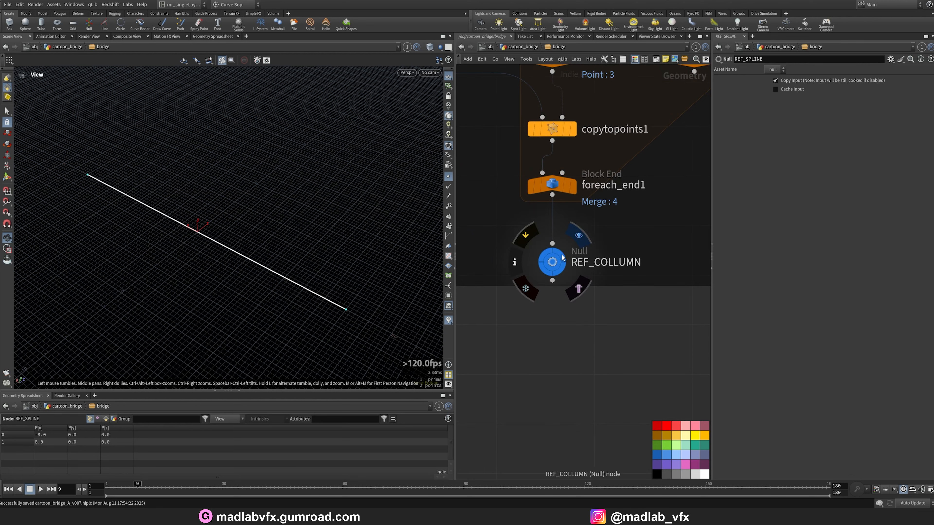
{"action": "left_click", "coordinate": [562, 257]}
{"action": "left_click_drag", "start_coordinate": [282, 289], "coordinate": [356, 260]}
{"action": "left_click", "coordinate": [448, 179]}
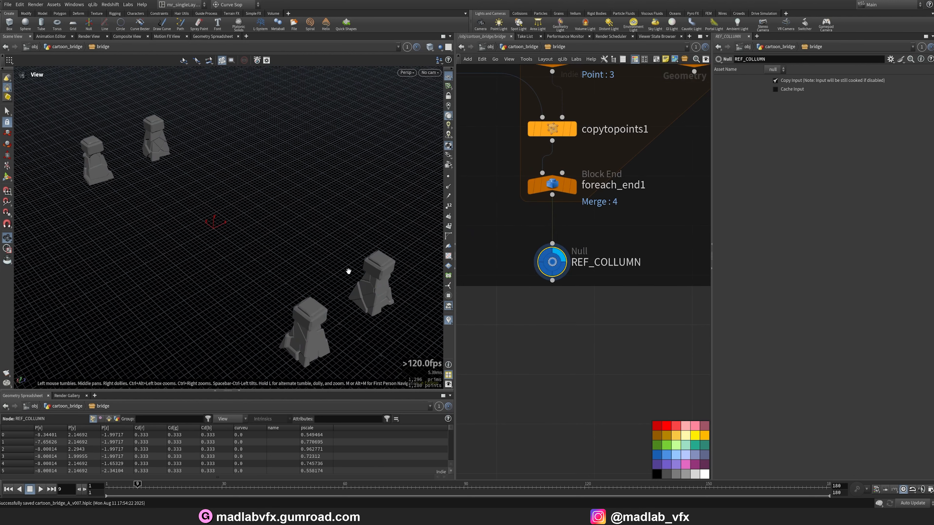
{"action": "middle_click_drag", "start_coordinate": [348, 271], "coordinate": [283, 208]}
{"action": "right_click_drag", "start_coordinate": [283, 208], "coordinate": [361, 273]}
{"action": "left_click_drag", "start_coordinate": [206, 268], "coordinate": [230, 245]}
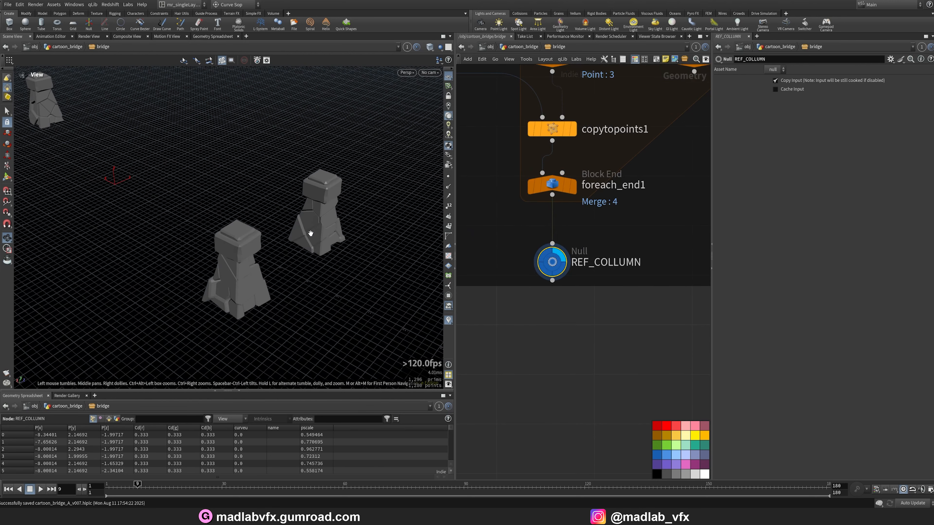
{"action": "scroll", "coordinate": [603, 346], "scroll_direction": "down", "scroll_amount": 2}
Go back up to the cartoon_bridge level and orbit around the bridge to inspect the columns in place.
{"action": "key", "text": "u"}
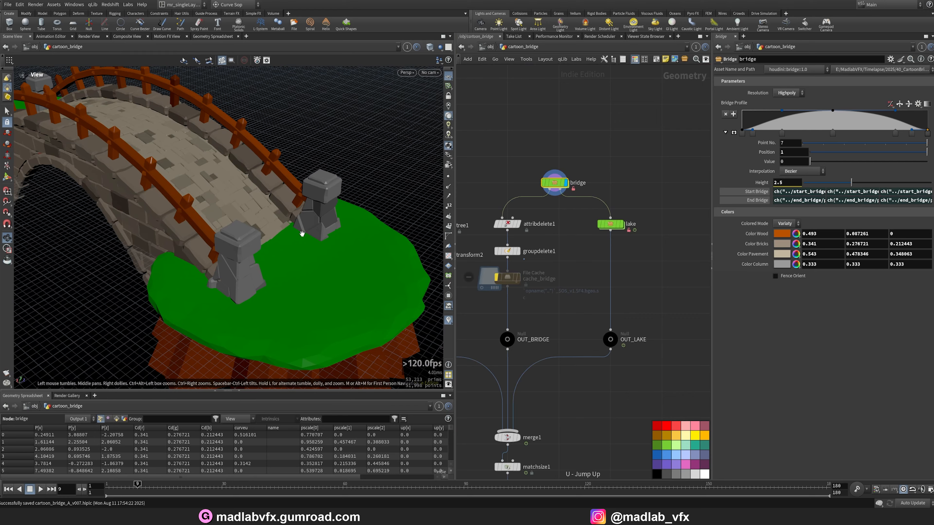
{"action": "left_click_drag", "start_coordinate": [302, 234], "coordinate": [355, 263]}
{"action": "middle_click_drag", "start_coordinate": [354, 263], "coordinate": [369, 276]}
{"action": "right_click_drag", "start_coordinate": [372, 208], "coordinate": [73, 110]}
{"action": "middle_click_drag", "start_coordinate": [73, 111], "coordinate": [209, 230]}
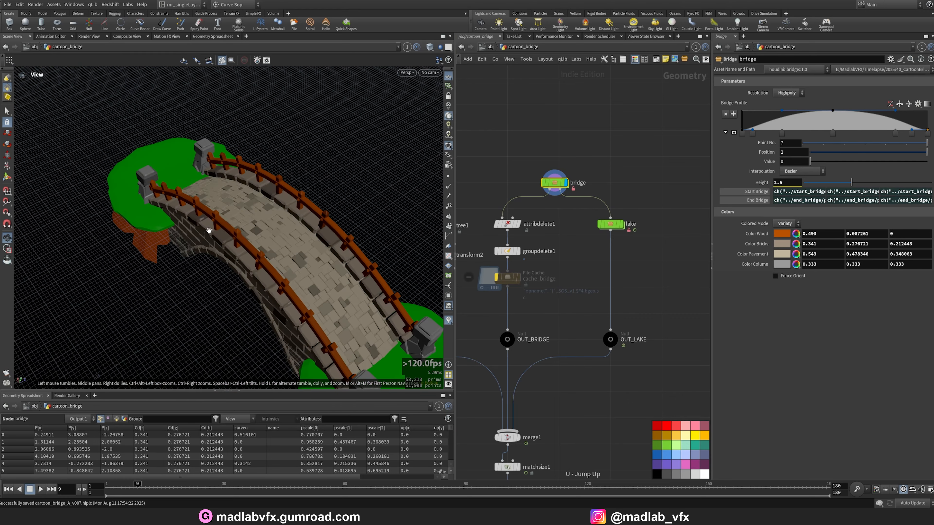
{"action": "left_click_drag", "start_coordinate": [208, 230], "coordinate": [187, 204]}
{"action": "middle_click_drag", "start_coordinate": [237, 248], "coordinate": [121, 130]}
{"action": "right_click_drag", "start_coordinate": [122, 130], "coordinate": [233, 263]}
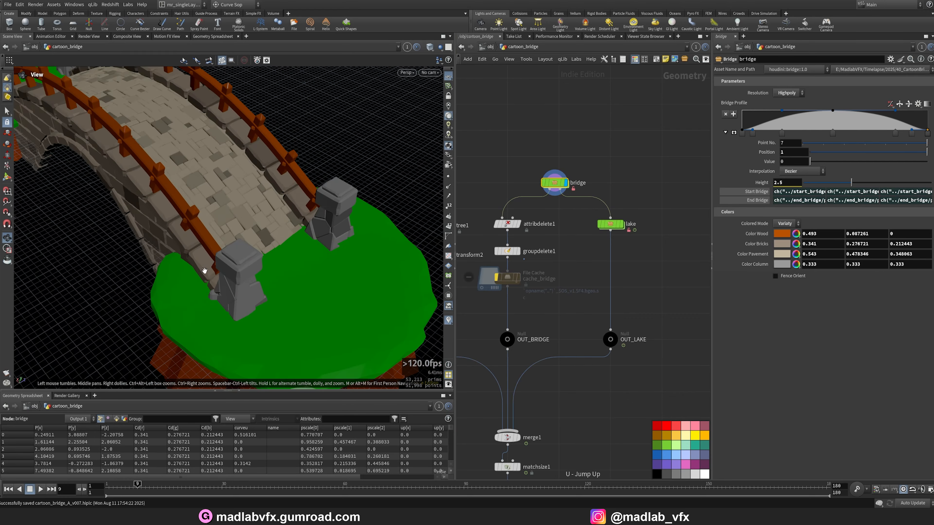
{"action": "mouse_move", "coordinate": [216, 274]}
{"action": "left_mouse_down"}
{"action": "mouse_move", "coordinate": [231, 246]}
{"action": "mouse_move", "coordinate": [216, 259]}
{"action": "left_mouse_up"}
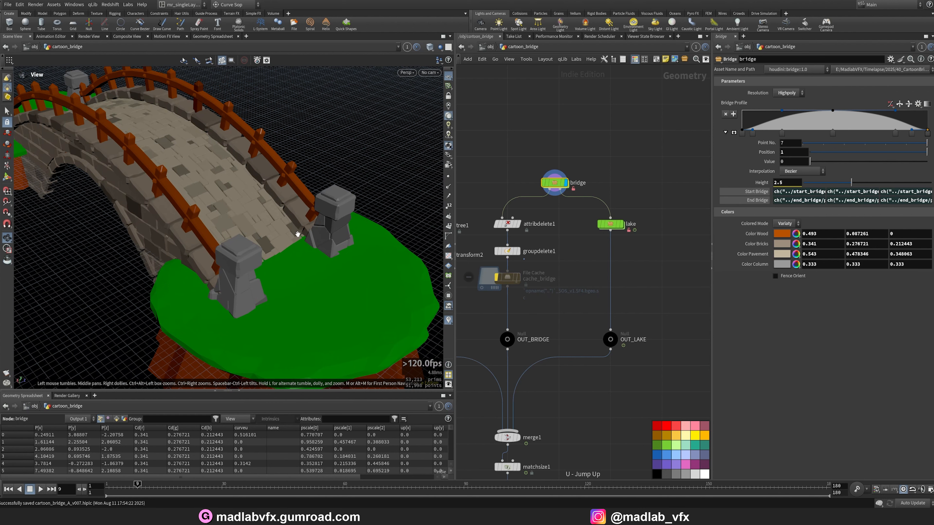
Dive into the bridge asset again and display the box1 node at the top of the column network.
{"action": "double_click", "coordinate": [554, 184]}
{"action": "scroll", "coordinate": [604, 239], "scroll_direction": "down", "scroll_amount": 7}
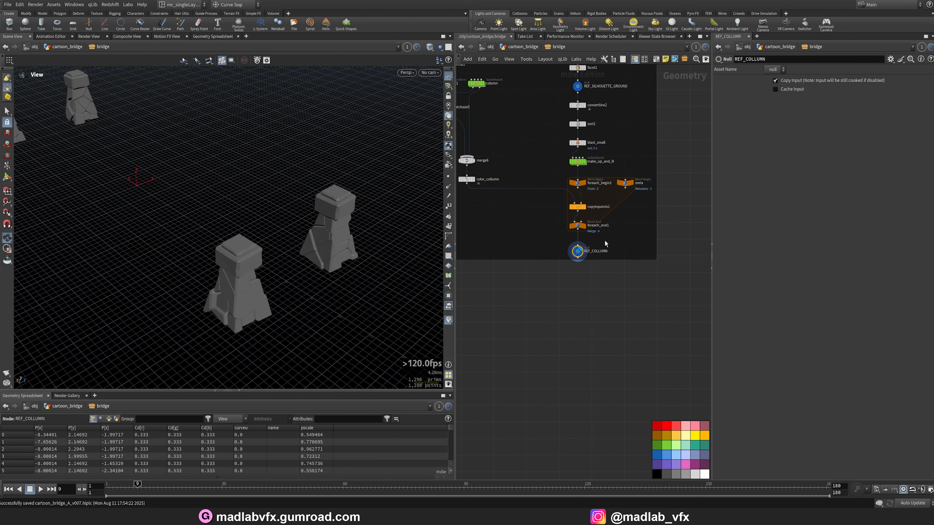
{"action": "scroll", "coordinate": [612, 239], "scroll_direction": "up", "scroll_amount": 8}
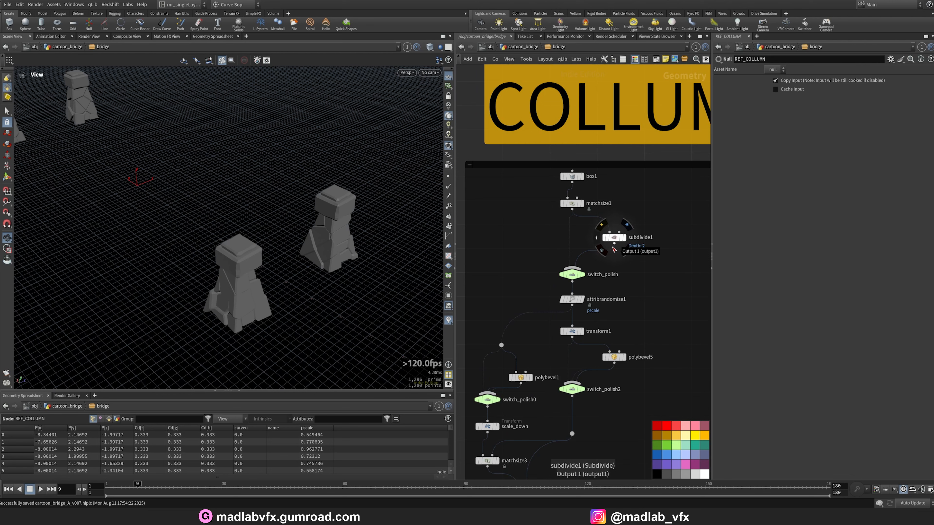
{"action": "scroll", "coordinate": [586, 208], "scroll_direction": "up", "scroll_amount": 4}
{"action": "left_click", "coordinate": [592, 156]}
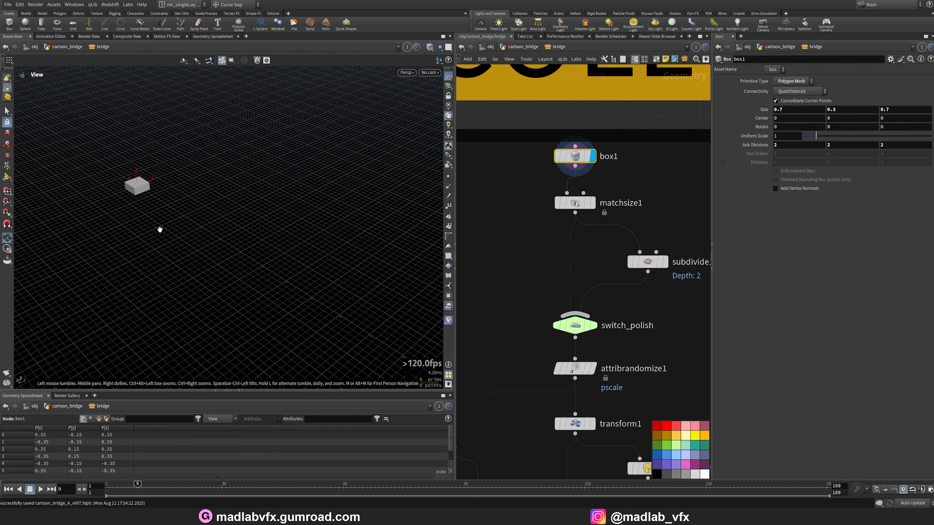
Frame and orbit the box in wireframe, then display the matchsize1 node to view the box against its target bounds.
{"action": "key", "text": "space+g"}
{"action": "right_click_drag", "start_coordinate": [286, 242], "coordinate": [171, 252]}
{"action": "mouse_move", "coordinate": [170, 253]}
{"action": "left_mouse_down"}
{"action": "mouse_move", "coordinate": [204, 238]}
{"action": "mouse_move", "coordinate": [222, 253]}
{"action": "mouse_move", "coordinate": [213, 251]}
{"action": "mouse_move", "coordinate": [228, 216]}
{"action": "mouse_move", "coordinate": [223, 246]}
{"action": "mouse_move", "coordinate": [210, 223]}
{"action": "mouse_move", "coordinate": [233, 204]}
{"action": "mouse_move", "coordinate": [224, 243]}
{"action": "mouse_move", "coordinate": [214, 219]}
{"action": "mouse_move", "coordinate": [206, 251]}
{"action": "left_mouse_up"}
{"action": "key", "text": "shift+w"}
{"action": "key", "text": "shift+w"}
{"action": "left_click", "coordinate": [593, 204]}
{"action": "left_click", "coordinate": [573, 204]}
{"action": "middle_click_drag", "start_coordinate": [676, 280], "coordinate": [625, 265]}
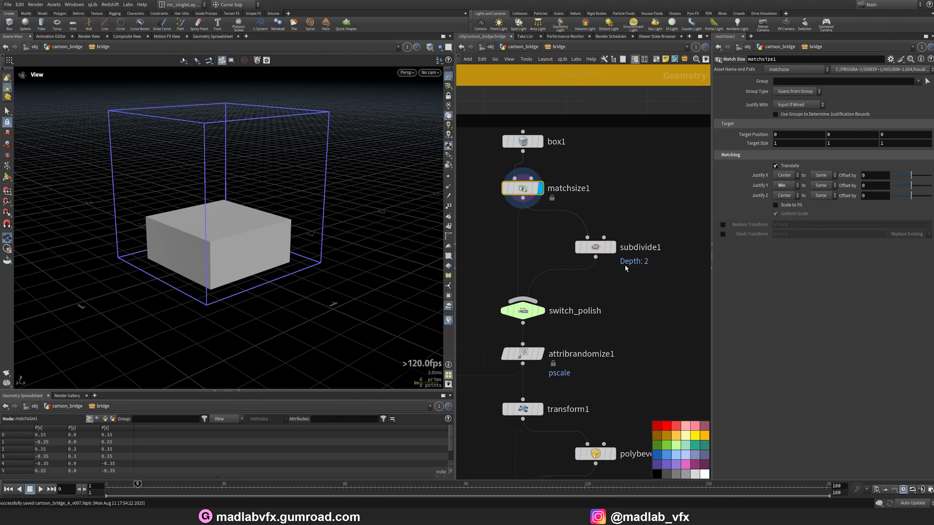
Display the subdivide1 node and toggle wireframe to view the subdivided column block.
{"action": "left_click", "coordinate": [613, 247]}
{"action": "left_click", "coordinate": [595, 247]}
{"action": "key", "text": "shift+w"}
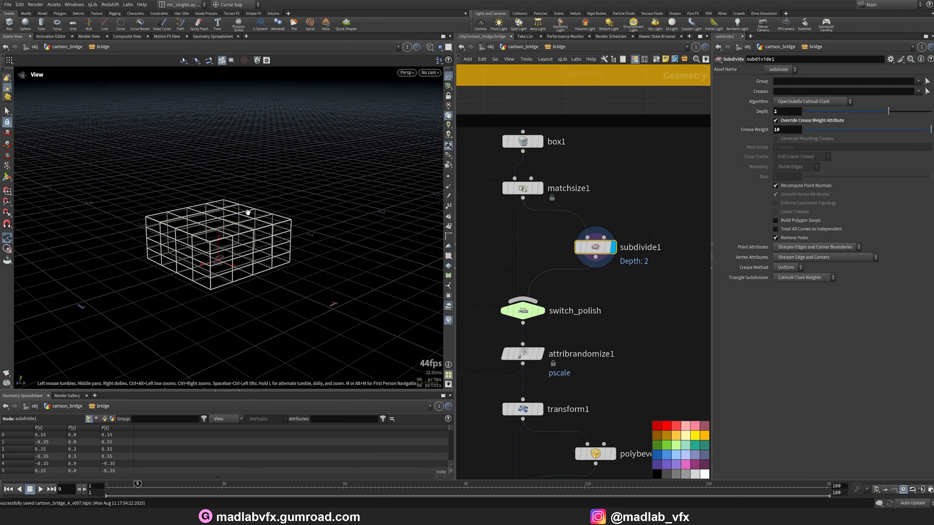
Display switch_polish and then matchsize1 again, orbiting to compare the box outputs.
{"action": "left_click", "coordinate": [541, 311]}
{"action": "left_click", "coordinate": [524, 311]}
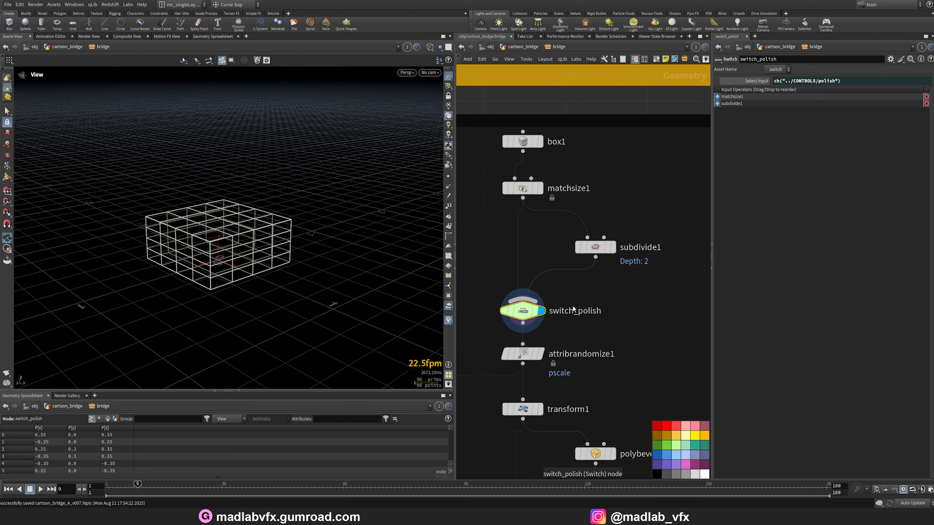
{"action": "left_click", "coordinate": [540, 189]}
{"action": "left_click", "coordinate": [523, 188]}
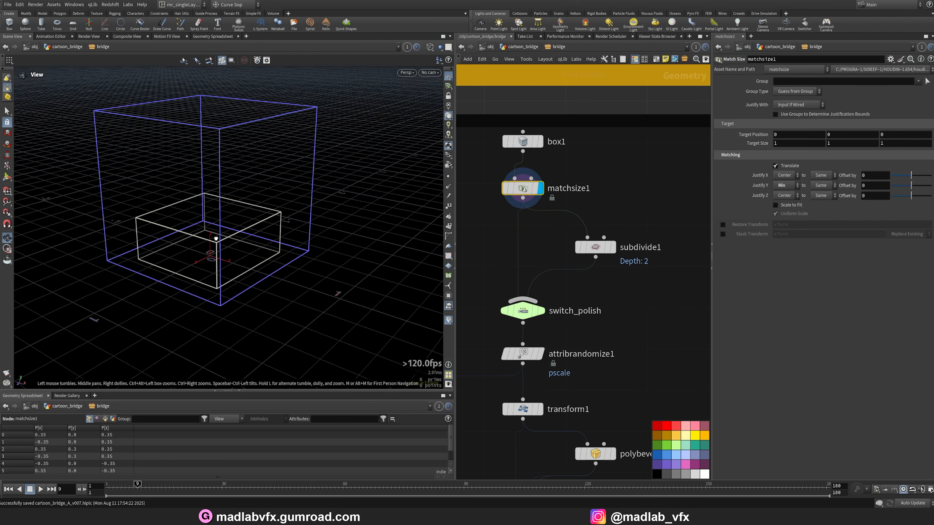
{"action": "left_click_drag", "start_coordinate": [216, 238], "coordinate": [194, 241]}
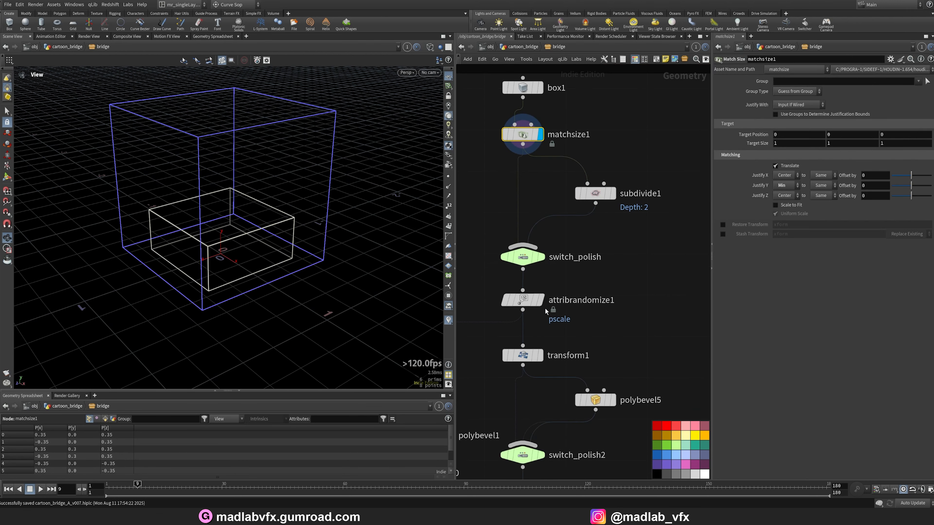
Display the attribrandomize1 node and orbit around the subdivided block.
{"action": "left_click", "coordinate": [541, 300]}
{"action": "left_click", "coordinate": [522, 300]}
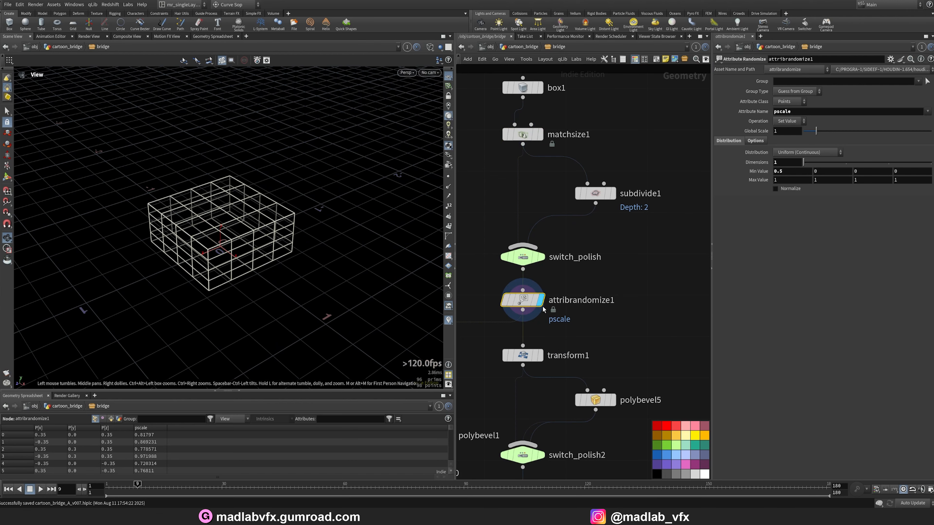
{"action": "left_click_drag", "start_coordinate": [225, 229], "coordinate": [280, 206]}
Display transform1, orbit the scaled block and turn on the wireframe-over-shaded view.
{"action": "left_click", "coordinate": [540, 355]}
{"action": "left_click", "coordinate": [522, 355]}
{"action": "left_click_drag", "start_coordinate": [328, 259], "coordinate": [292, 239]}
{"action": "middle_click_drag", "start_coordinate": [254, 225], "coordinate": [279, 218]}
{"action": "key", "text": "shift+w"}
{"action": "left_click_drag", "start_coordinate": [279, 218], "coordinate": [295, 231]}
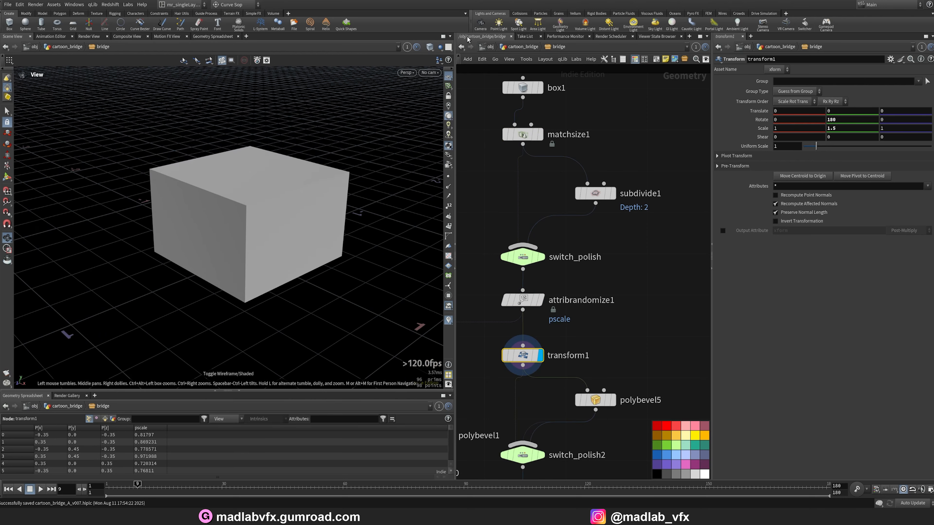
{"action": "left_click", "coordinate": [431, 48]}
{"action": "left_click", "coordinate": [449, 152]}
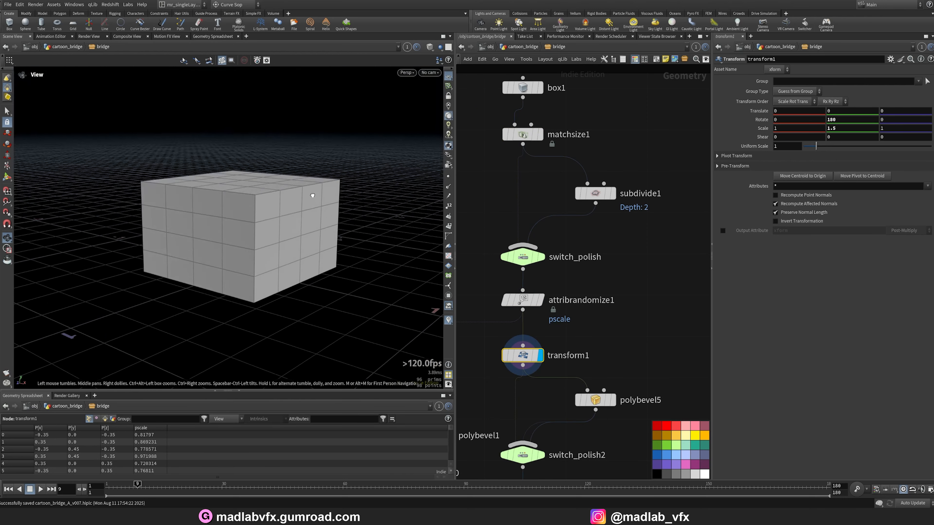
Pan down the network and display polybevel5 to inspect the bevelled column block.
{"action": "mouse_move", "coordinate": [620, 401]}
{"action": "middle_mouse_down"}
{"action": "mouse_move", "coordinate": [608, 317]}
{"action": "mouse_move", "coordinate": [619, 343]}
{"action": "mouse_move", "coordinate": [626, 318]}
{"action": "mouse_move", "coordinate": [610, 319]}
{"action": "middle_mouse_up"}
{"action": "scroll", "coordinate": [595, 339], "scroll_direction": "down", "scroll_amount": 2}
{"action": "scroll", "coordinate": [628, 315], "scroll_direction": "up", "scroll_amount": 2}
{"action": "left_click", "coordinate": [619, 274]}
{"action": "left_click_drag", "start_coordinate": [346, 206], "coordinate": [312, 218]}
{"action": "middle_click_drag", "start_coordinate": [607, 219], "coordinate": [612, 299]}
{"action": "left_click_drag", "start_coordinate": [592, 277], "coordinate": [510, 249]}
{"action": "left_click_drag", "start_coordinate": [647, 317], "coordinate": [602, 372]}
{"action": "middle_click_drag", "start_coordinate": [637, 314], "coordinate": [620, 300]}
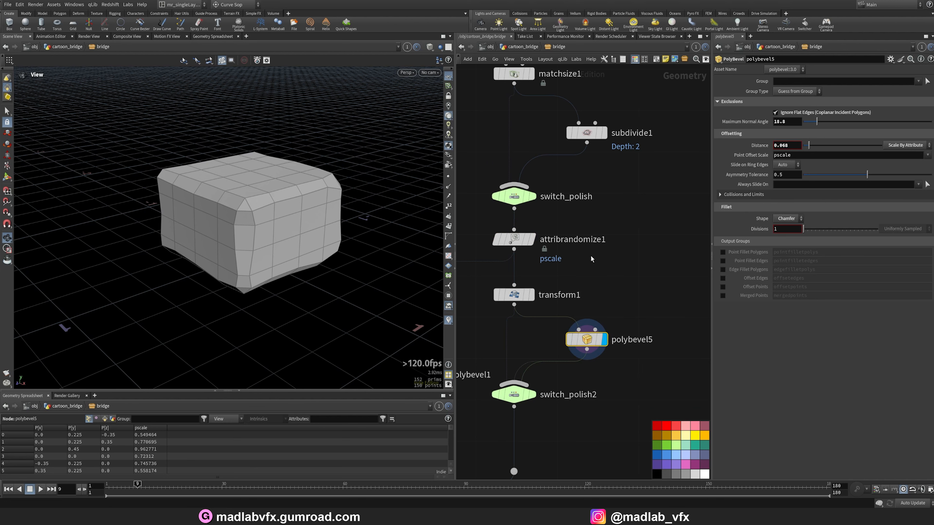
Bypass attribrandomize1 to compare the bevel without random pscale, then re-enable the node.
{"action": "left_click", "coordinate": [514, 239]}
{"action": "left_click", "coordinate": [497, 239]}
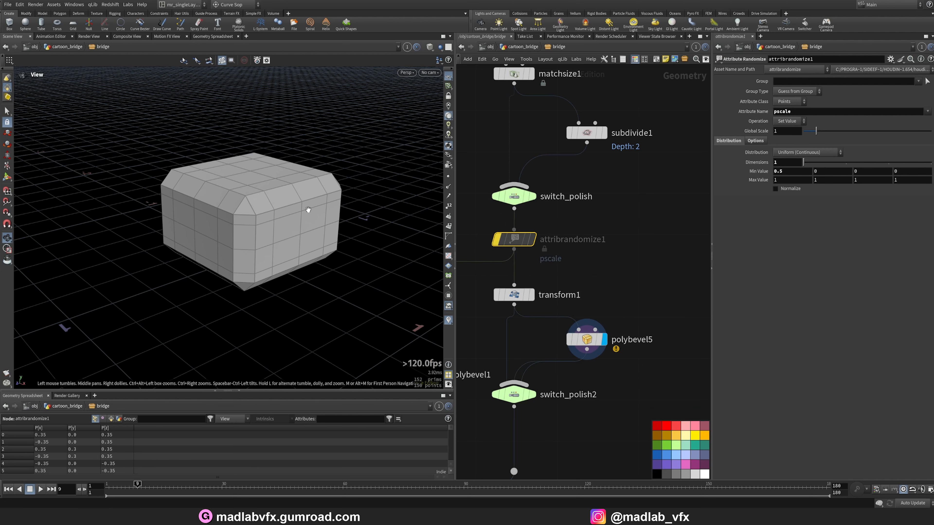
{"action": "left_click_drag", "start_coordinate": [308, 210], "coordinate": [205, 184]}
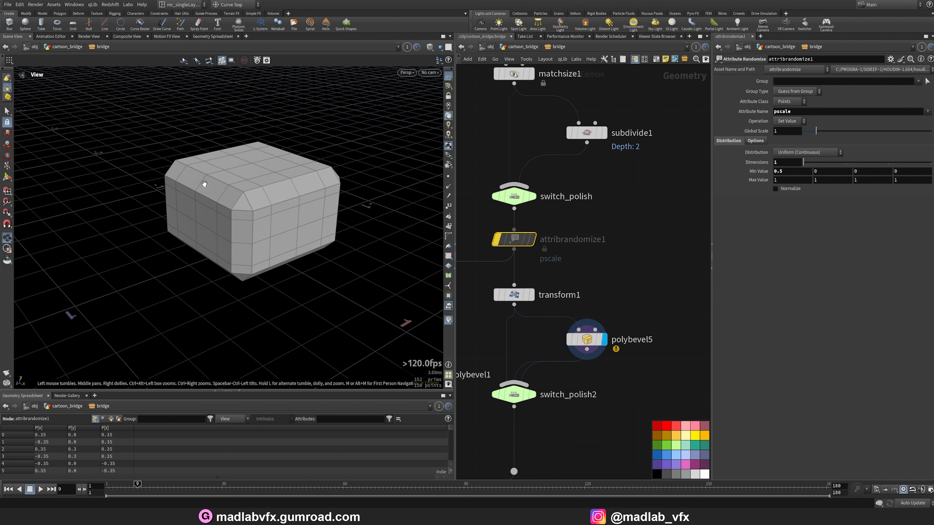
{"action": "left_click", "coordinate": [497, 239]}
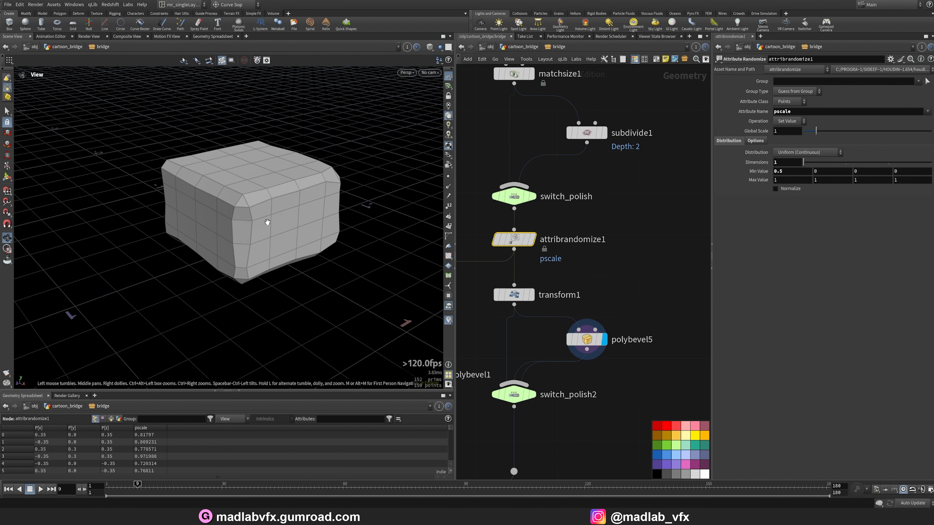
Display polybevel1 and then switch_polish0, orbiting to inspect the lower bevelled block.
{"action": "mouse_move", "coordinate": [267, 223]}
{"action": "left_mouse_down"}
{"action": "mouse_move", "coordinate": [282, 207]}
{"action": "mouse_move", "coordinate": [273, 215]}
{"action": "left_mouse_up"}
{"action": "scroll", "coordinate": [622, 403], "scroll_direction": "down", "scroll_amount": 3}
{"action": "key", "text": "h"}
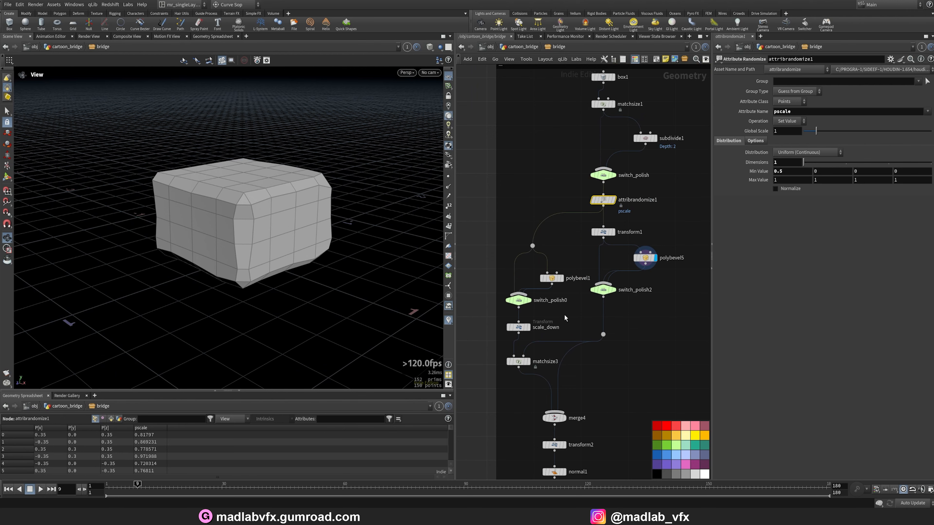
{"action": "scroll", "coordinate": [565, 318], "scroll_direction": "up", "scroll_amount": 3}
{"action": "left_click", "coordinate": [567, 259]}
{"action": "left_click", "coordinate": [550, 259]}
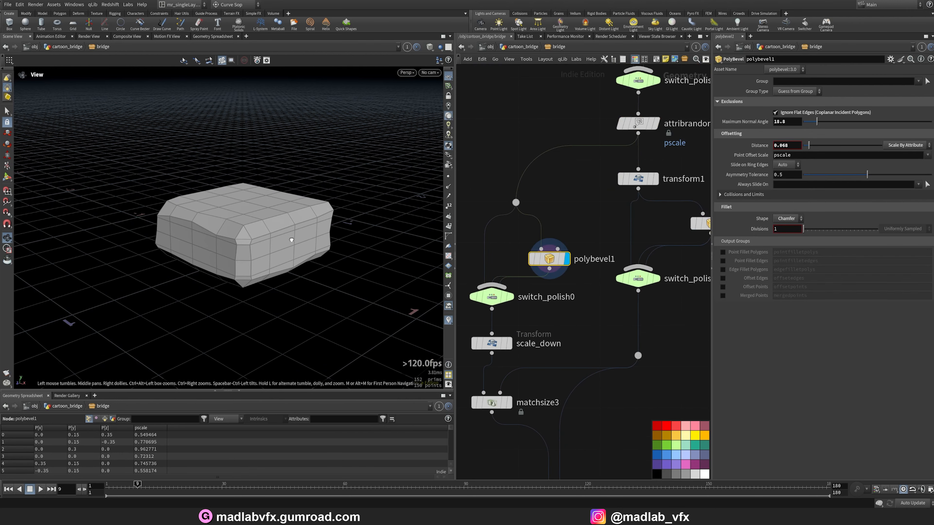
{"action": "mouse_move", "coordinate": [288, 252]}
{"action": "left_mouse_down"}
{"action": "mouse_move", "coordinate": [290, 229]}
{"action": "mouse_move", "coordinate": [277, 246]}
{"action": "left_mouse_up"}
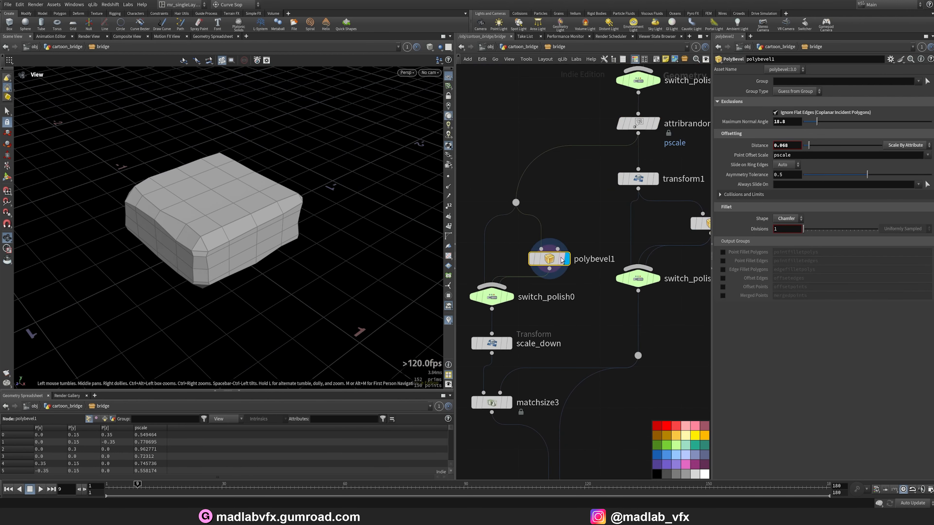
{"action": "left_click", "coordinate": [510, 296]}
{"action": "left_click", "coordinate": [492, 297]}
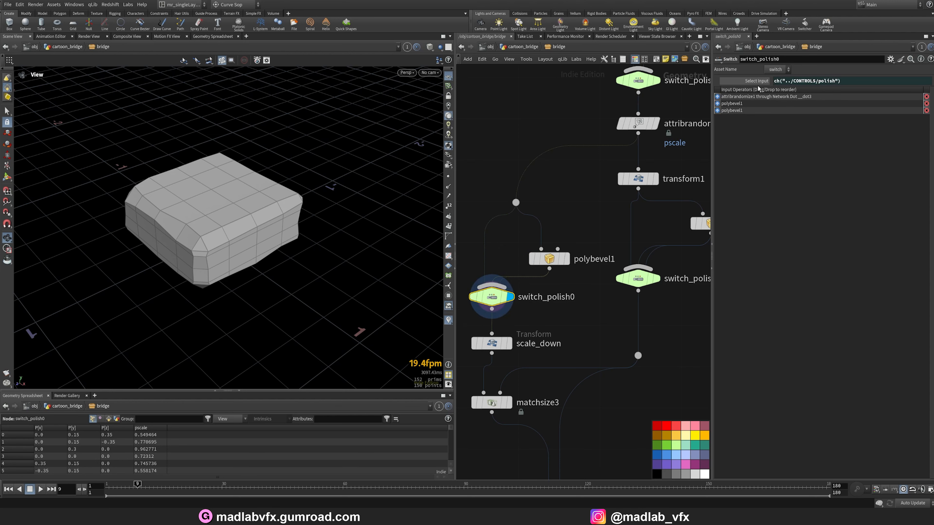
Go back up to the cartoon_bridge level, frame the bridge and zoom in on its arch.
{"action": "key", "text": "u"}
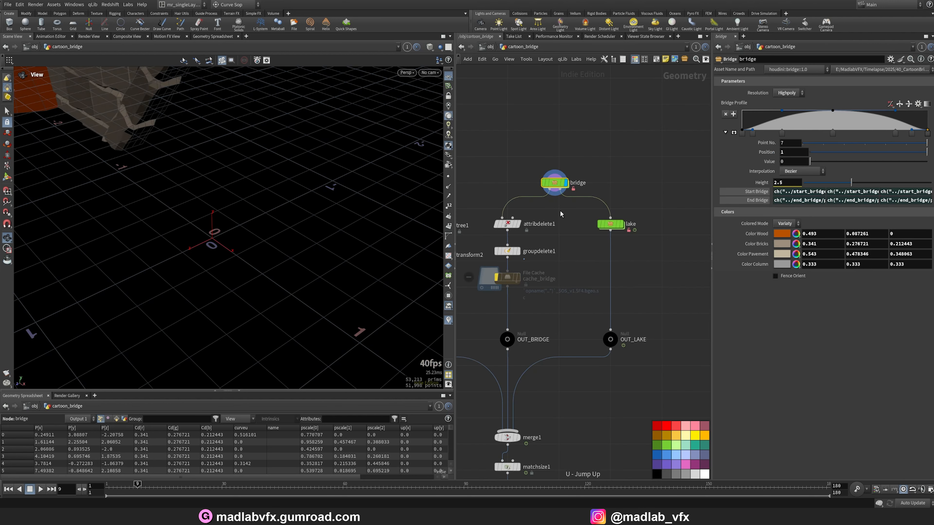
{"action": "key", "text": "g"}
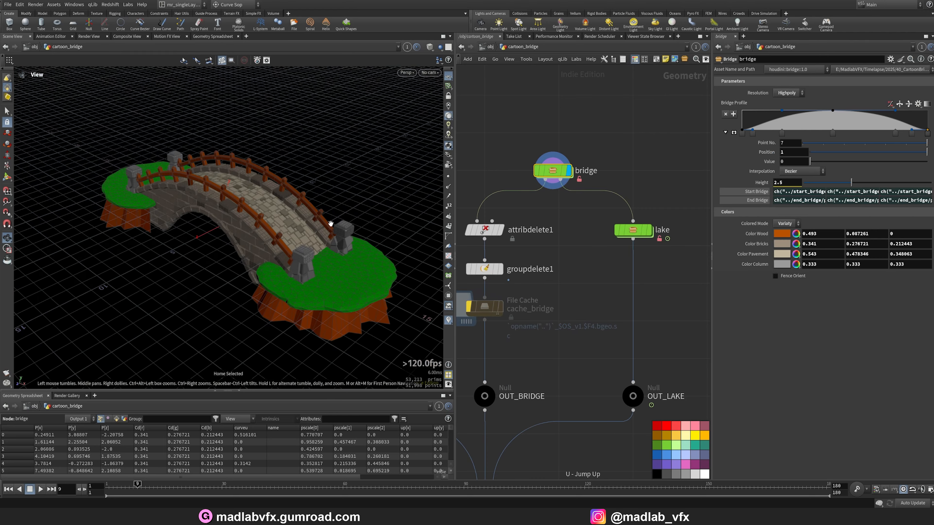
{"action": "scroll", "coordinate": [331, 223], "scroll_direction": "up", "scroll_amount": 8}
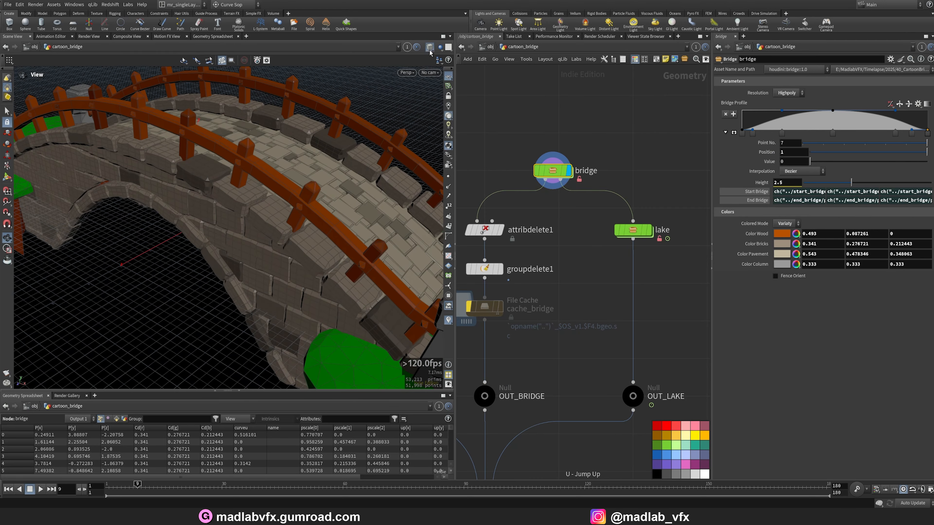
{"action": "left_click", "coordinate": [430, 53]}
{"action": "left_click", "coordinate": [442, 128]}
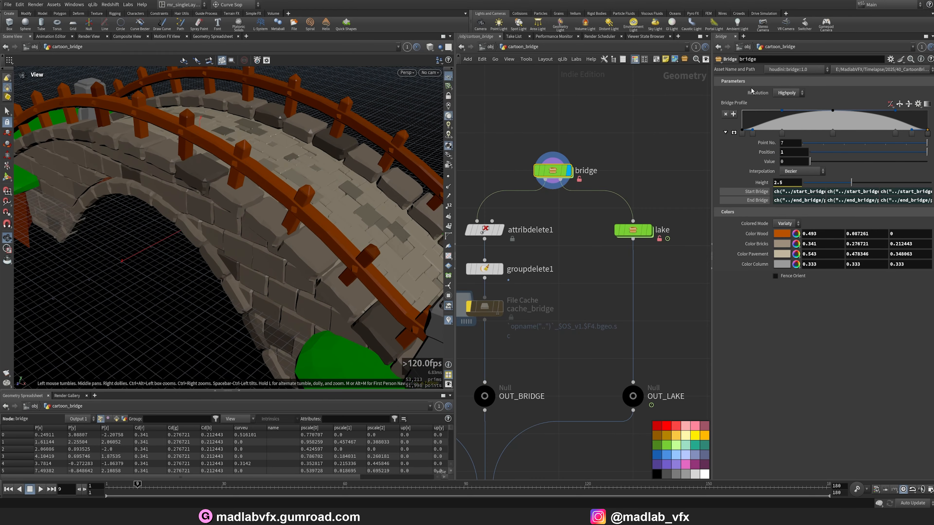
Set the bridge's Resolution to Proxy and orbit to inspect the simplified geometry.
{"action": "left_click", "coordinate": [792, 94]}
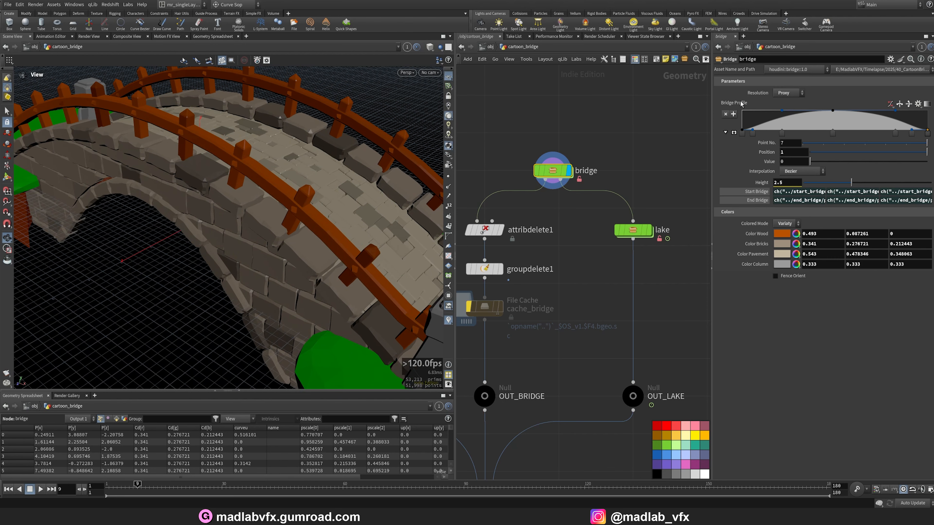
{"action": "mouse_move", "coordinate": [404, 184]}
{"action": "left_mouse_down"}
{"action": "mouse_move", "coordinate": [371, 203]}
{"action": "mouse_move", "coordinate": [278, 215]}
{"action": "mouse_move", "coordinate": [304, 231]}
{"action": "mouse_move", "coordinate": [312, 215]}
{"action": "mouse_move", "coordinate": [304, 219]}
{"action": "left_mouse_up"}
{"action": "key", "text": "w"}
{"action": "key", "text": "w"}
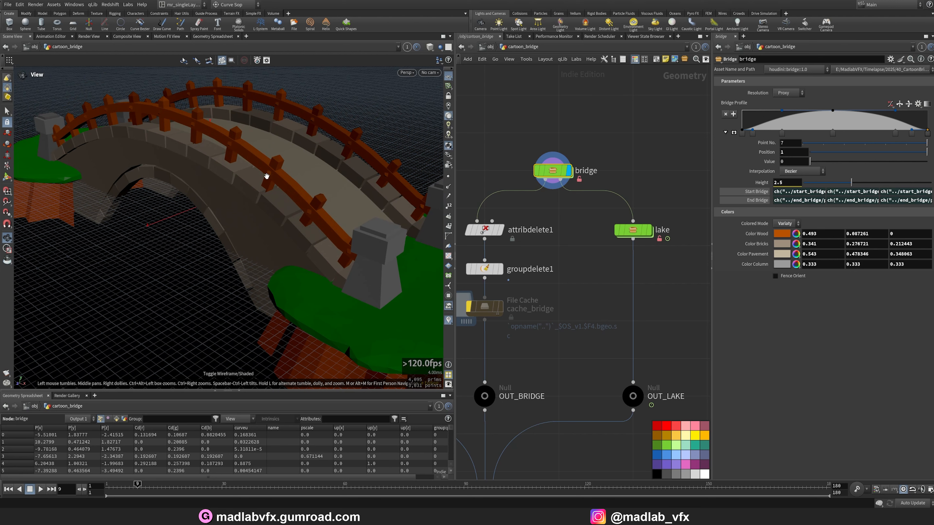
Set the bridge's Colored Mode to White and orbit with wireframe shown over the surfaces.
{"action": "left_click", "coordinate": [785, 224]}
{"action": "left_click", "coordinate": [784, 234]}
{"action": "scroll", "coordinate": [267, 192], "scroll_direction": "up", "scroll_amount": 3}
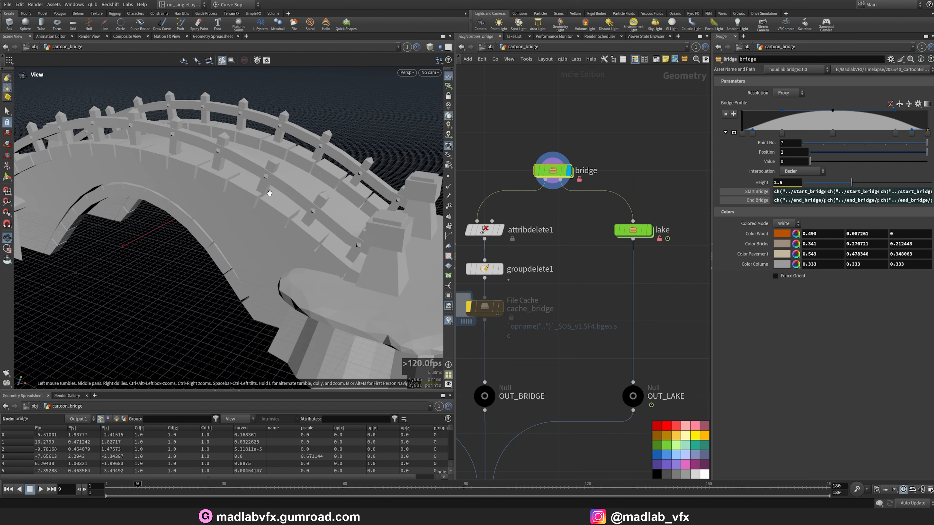
{"action": "left_click_drag", "start_coordinate": [267, 192], "coordinate": [337, 198]}
{"action": "left_click", "coordinate": [429, 47]}
{"action": "left_click", "coordinate": [456, 152]}
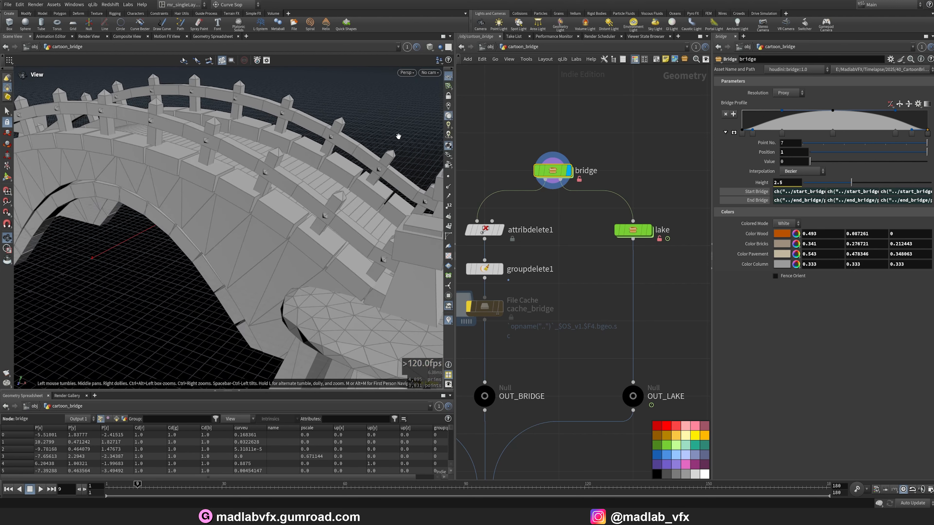
{"action": "left_click_drag", "start_coordinate": [265, 191], "coordinate": [287, 190]}
Switch the bridge's Resolution to Lowpoly and then to Highpoly, orbiting to compare the detail.
{"action": "left_click", "coordinate": [786, 93]}
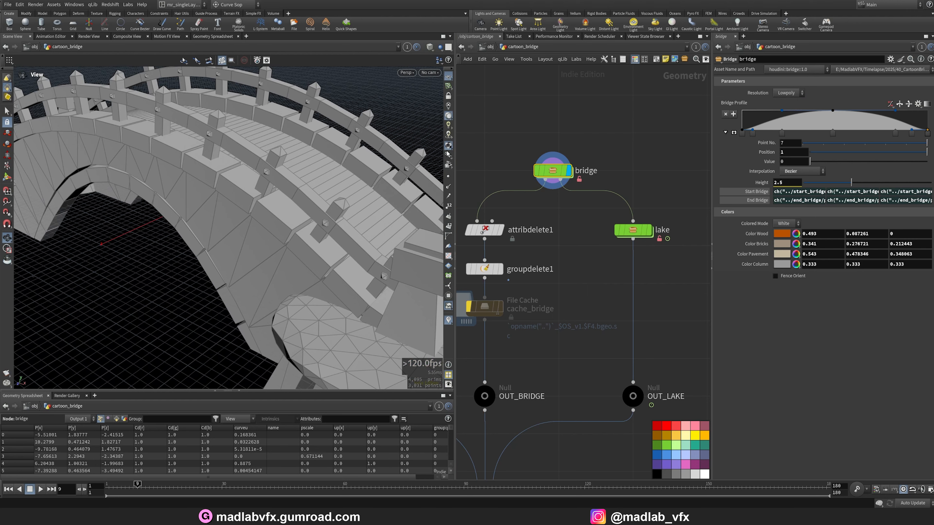
{"action": "mouse_move", "coordinate": [286, 233]}
{"action": "left_mouse_down"}
{"action": "mouse_move", "coordinate": [287, 216]}
{"action": "mouse_move", "coordinate": [277, 231]}
{"action": "mouse_move", "coordinate": [291, 243]}
{"action": "left_mouse_up"}
{"action": "left_click", "coordinate": [798, 96]}
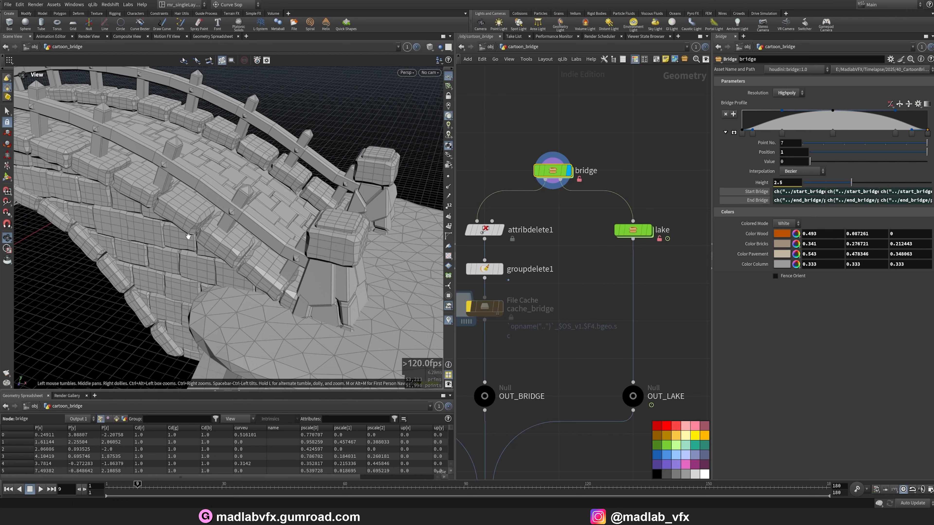
{"action": "left_click_drag", "start_coordinate": [222, 243], "coordinate": [326, 237]}
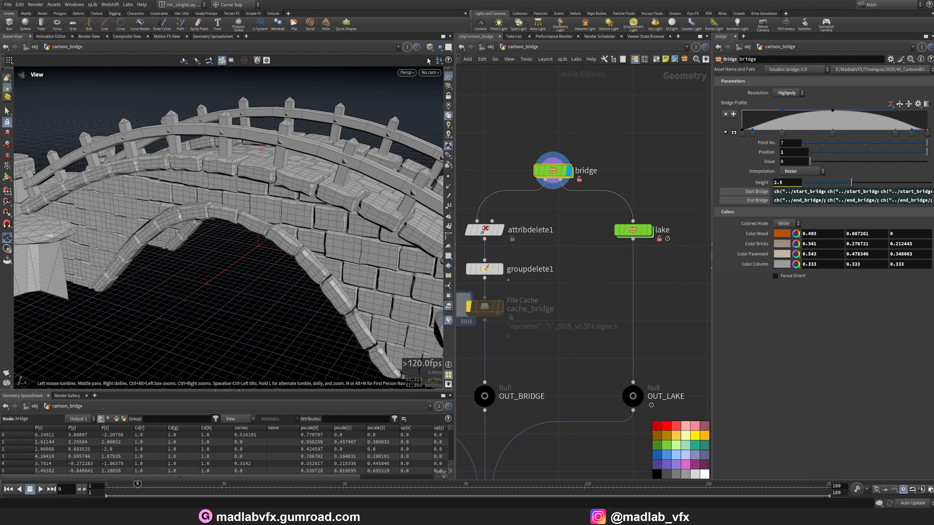
Dive into the bridge asset and display the scale_down node, orbiting the smaller block.
{"action": "double_click", "coordinate": [555, 174]}
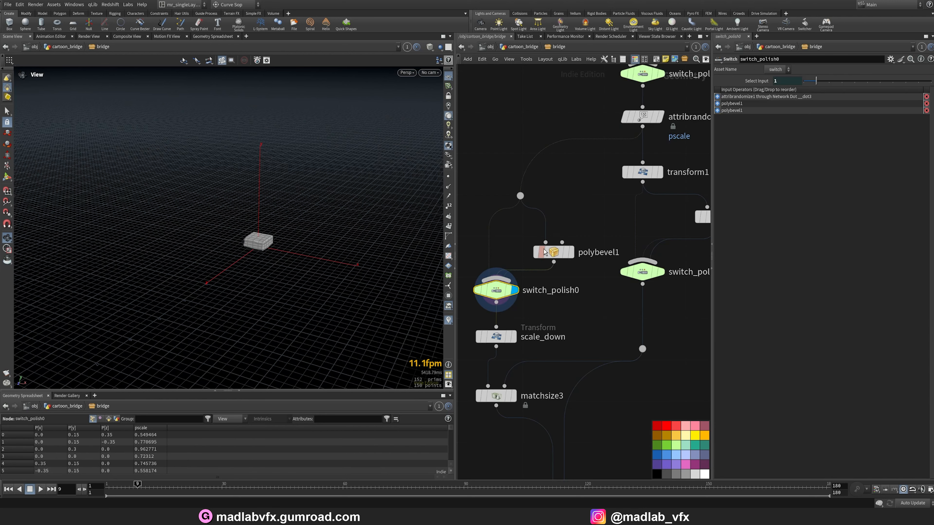
{"action": "right_click_drag", "start_coordinate": [273, 275], "coordinate": [301, 246]}
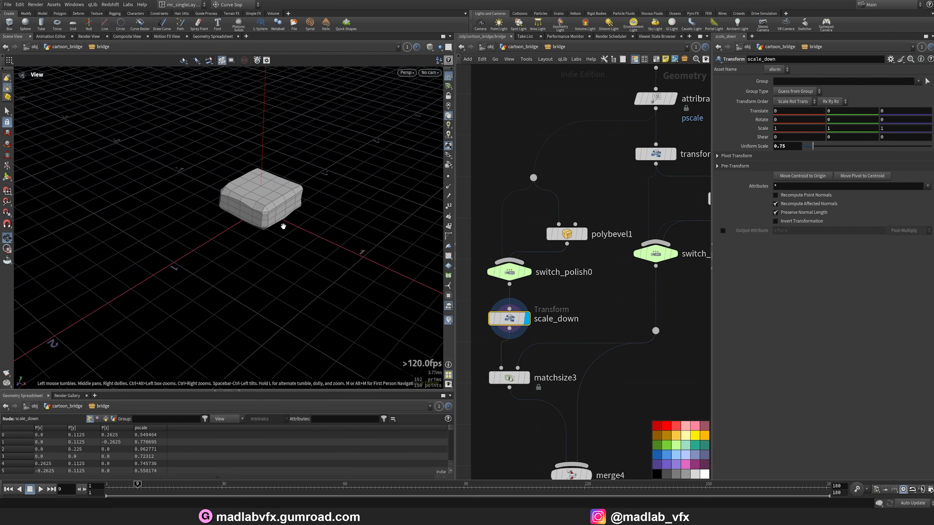
{"action": "left_click_drag", "start_coordinate": [235, 217], "coordinate": [260, 213]}
{"action": "middle_click_drag", "start_coordinate": [263, 208], "coordinate": [244, 251]}
{"action": "mouse_move", "coordinate": [245, 241]}
{"action": "left_mouse_down"}
{"action": "mouse_move", "coordinate": [260, 217]}
{"action": "mouse_move", "coordinate": [244, 247]}
{"action": "left_mouse_up"}
{"action": "middle_click_drag", "start_coordinate": [566, 342], "coordinate": [567, 270]}
Display the matchsize3 node and orbit to view the block placed inside its bounds.
{"action": "left_click", "coordinate": [528, 308]}
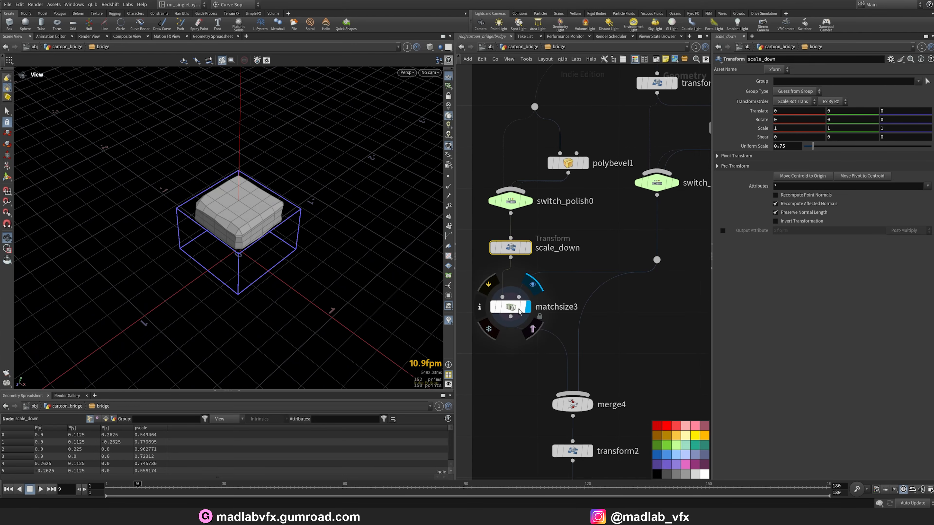
{"action": "left_click", "coordinate": [515, 307]}
{"action": "scroll", "coordinate": [590, 337], "scroll_direction": "down", "scroll_amount": 3}
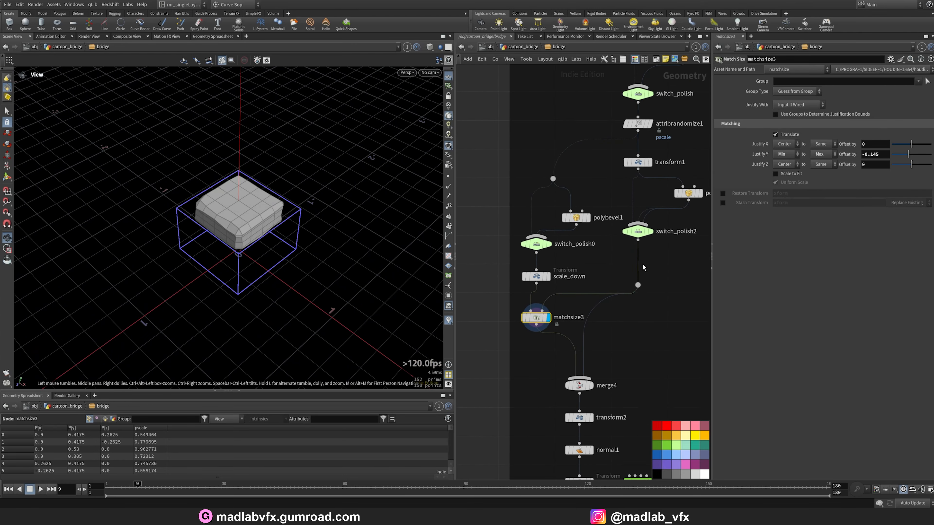
{"action": "left_click_drag", "start_coordinate": [216, 247], "coordinate": [248, 228]}
Display switch_polish2 and then matchsize3 again, orbiting to compare the two blocks.
{"action": "left_click", "coordinate": [652, 232]}
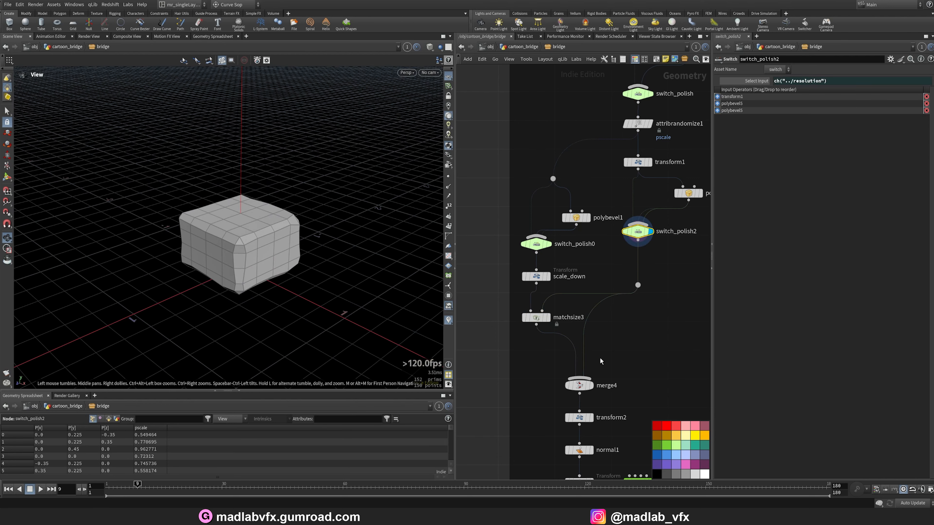
{"action": "left_click", "coordinate": [548, 318]}
{"action": "left_click", "coordinate": [535, 317]}
{"action": "left_click_drag", "start_coordinate": [250, 272], "coordinate": [319, 257]}
Display the merge4 node to view the stacked column base and cap.
{"action": "left_click", "coordinate": [591, 386]}
{"action": "left_click", "coordinate": [580, 385]}
{"action": "middle_click_drag", "start_coordinate": [601, 414], "coordinate": [566, 316]}
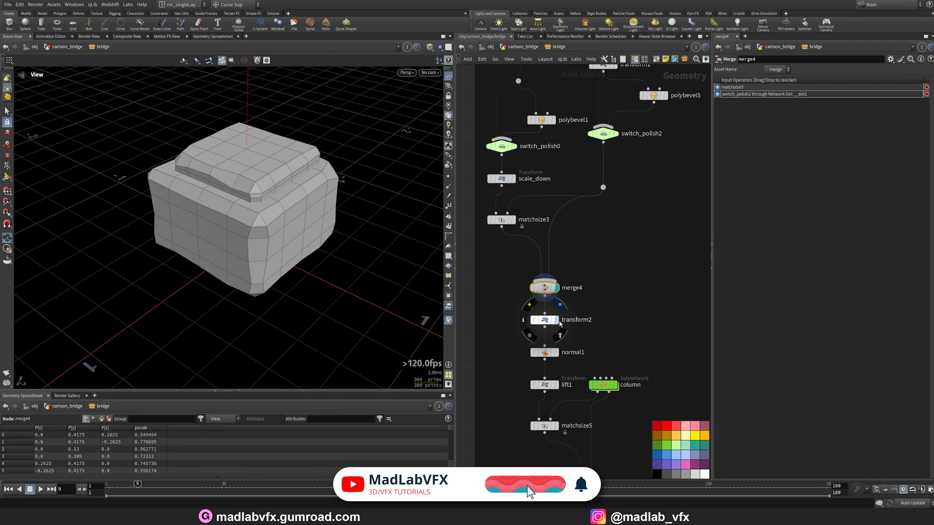
Display the transform2 node and orbit around the merged column piece.
{"action": "left_click", "coordinate": [557, 320]}
{"action": "left_click", "coordinate": [545, 320]}
{"action": "left_click_drag", "start_coordinate": [375, 267], "coordinate": [262, 249]}
{"action": "middle_click_drag", "start_coordinate": [617, 335], "coordinate": [565, 265]}
Display normal1 and then lift1, orbiting to view the raised column piece.
{"action": "left_click", "coordinate": [558, 330]}
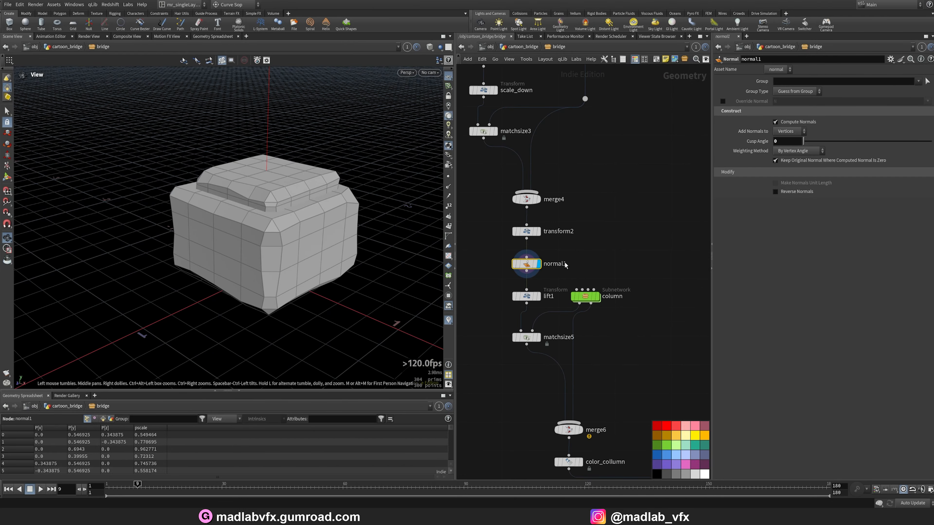
{"action": "left_click", "coordinate": [540, 297]}
{"action": "scroll", "coordinate": [265, 219], "scroll_direction": "down", "scroll_amount": 3}
{"action": "left_click_drag", "start_coordinate": [265, 219], "coordinate": [279, 255]}
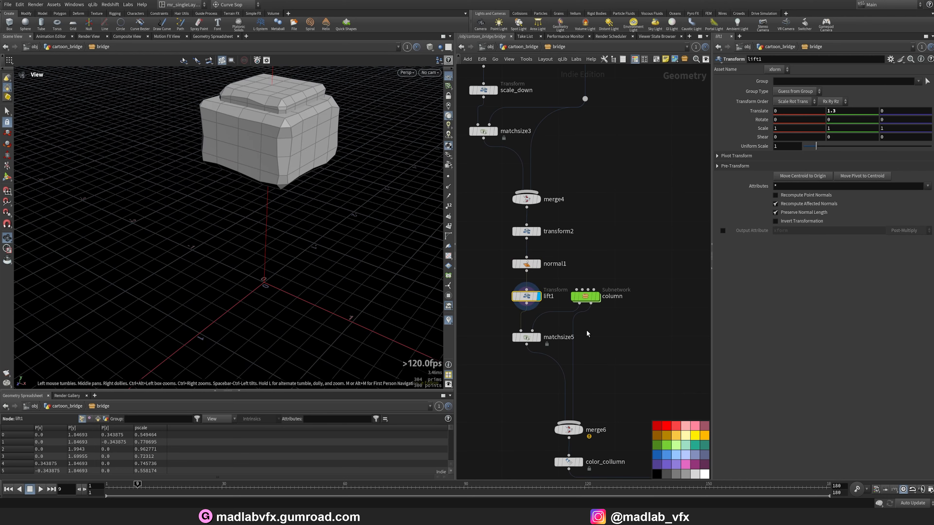
Open the column subnetwork to inspect its internal node network.
{"action": "scroll", "coordinate": [550, 360], "scroll_direction": "up", "scroll_amount": 2}
{"action": "scroll", "coordinate": [617, 309], "scroll_direction": "down", "scroll_amount": 6}
{"action": "middle_click_drag", "start_coordinate": [617, 313], "coordinate": [568, 265]}
{"action": "scroll", "coordinate": [568, 265], "scroll_direction": "up", "scroll_amount": 5}
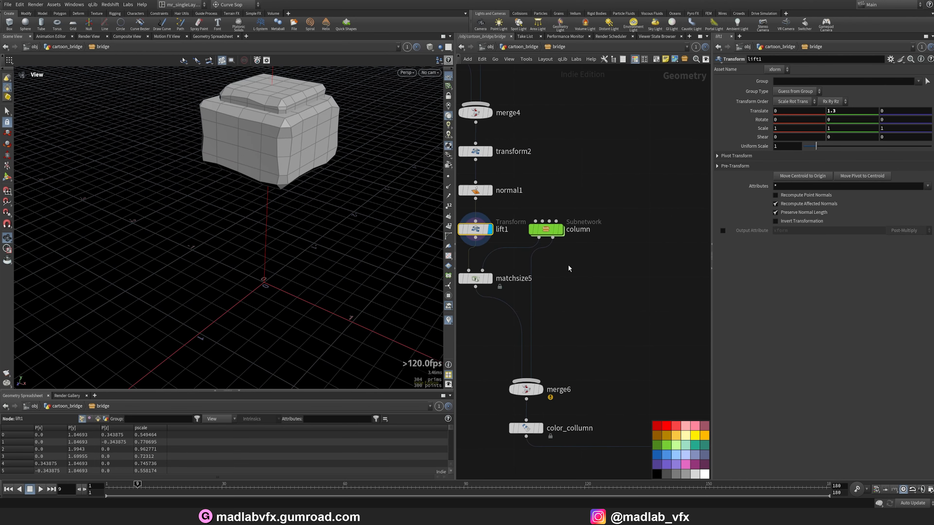
{"action": "double_click", "coordinate": [546, 231]}
{"action": "scroll", "coordinate": [586, 204], "scroll_direction": "up", "scroll_amount": 5}
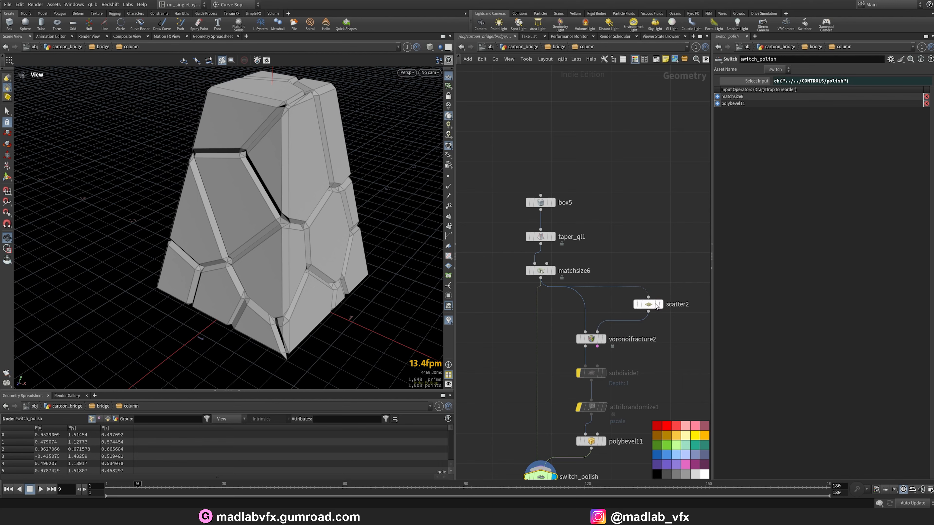
Display box5, taper_ql1 and matchsize6 in turn, orbiting to view the tapered box base.
{"action": "left_click", "coordinate": [553, 202]}
{"action": "left_click_drag", "start_coordinate": [294, 238], "coordinate": [256, 199]}
{"action": "left_click", "coordinate": [552, 236]}
{"action": "left_click", "coordinate": [554, 272]}
{"action": "left_click", "coordinate": [538, 272]}
{"action": "left_click_drag", "start_coordinate": [265, 329], "coordinate": [210, 235]}
{"action": "middle_click_drag", "start_coordinate": [667, 347], "coordinate": [643, 289]}
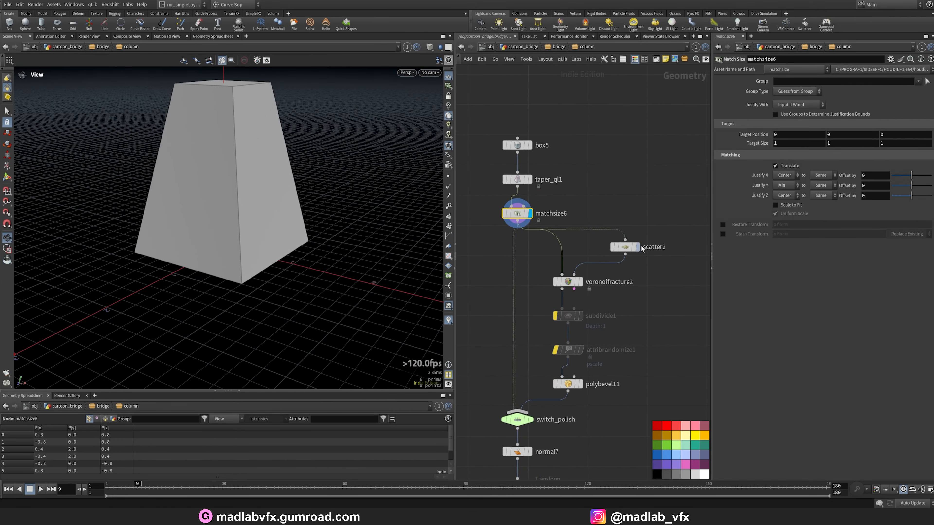
Display scatter2 and then voronoifracture2, orbiting to view the scattered points and fractured block.
{"action": "left_click", "coordinate": [637, 247]}
{"action": "left_click_drag", "start_coordinate": [236, 165], "coordinate": [234, 272]}
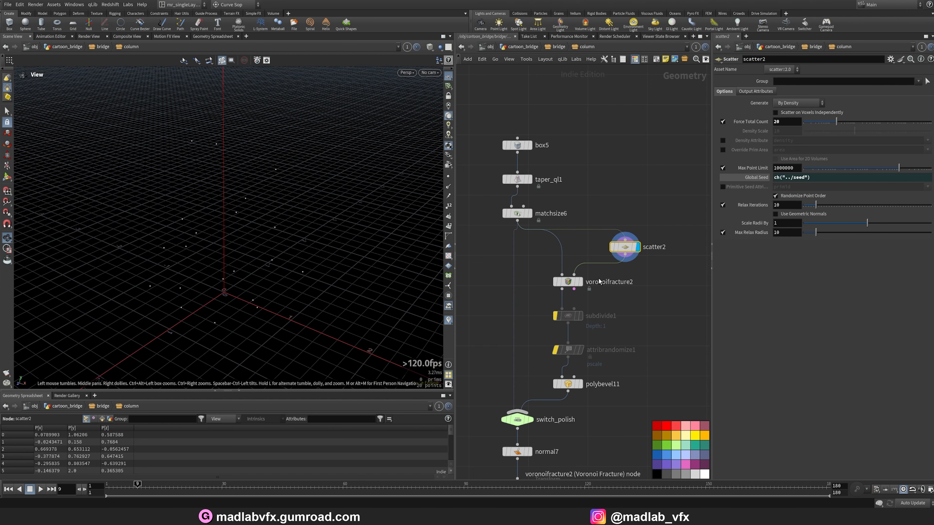
{"action": "left_click", "coordinate": [583, 285]}
{"action": "left_click_drag", "start_coordinate": [236, 206], "coordinate": [250, 189]}
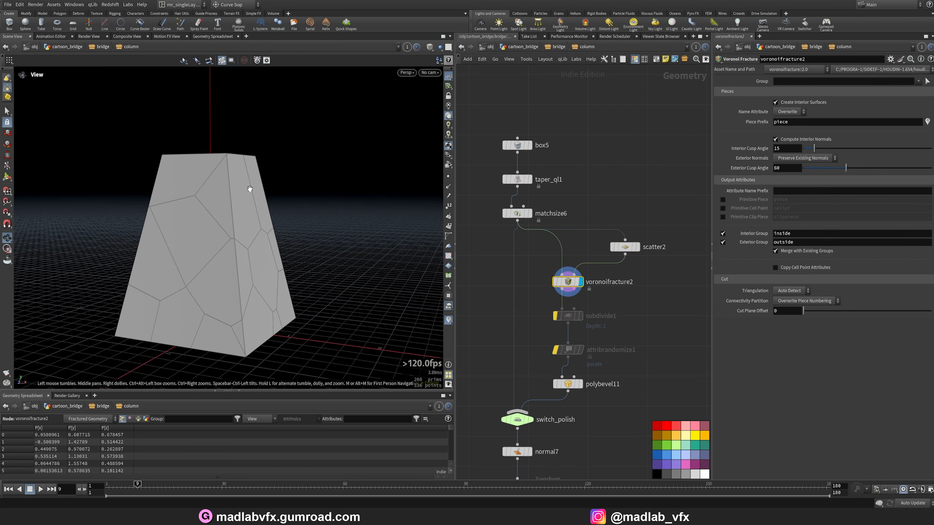
{"action": "mouse_move", "coordinate": [267, 242]}
{"action": "left_mouse_down"}
{"action": "mouse_move", "coordinate": [185, 221]}
{"action": "mouse_move", "coordinate": [253, 186]}
{"action": "mouse_move", "coordinate": [246, 248]}
{"action": "mouse_move", "coordinate": [223, 267]}
{"action": "mouse_move", "coordinate": [264, 257]}
{"action": "left_mouse_up"}
Display polybevel11 and then normal7, orbiting around the bevelled fractured column.
{"action": "middle_click_drag", "start_coordinate": [623, 332], "coordinate": [610, 282]}
{"action": "left_click", "coordinate": [569, 334]}
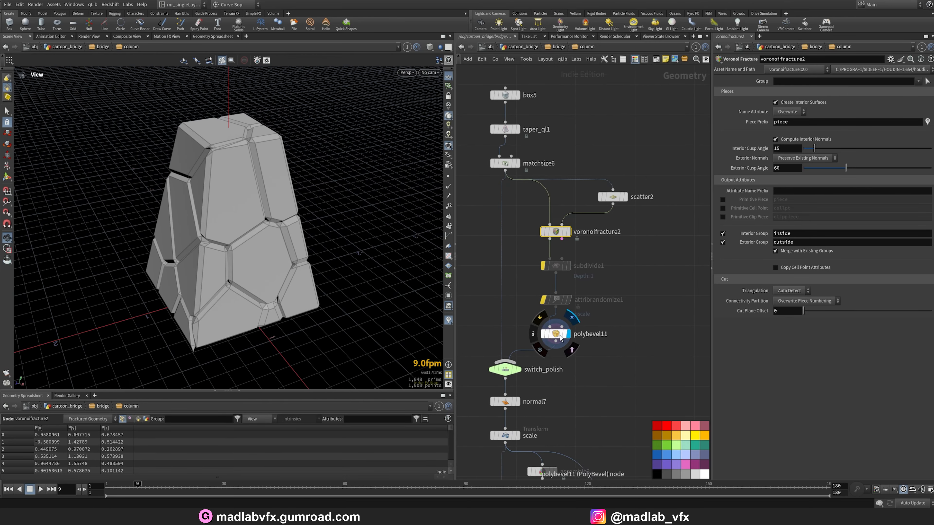
{"action": "left_click_drag", "start_coordinate": [225, 241], "coordinate": [239, 224]}
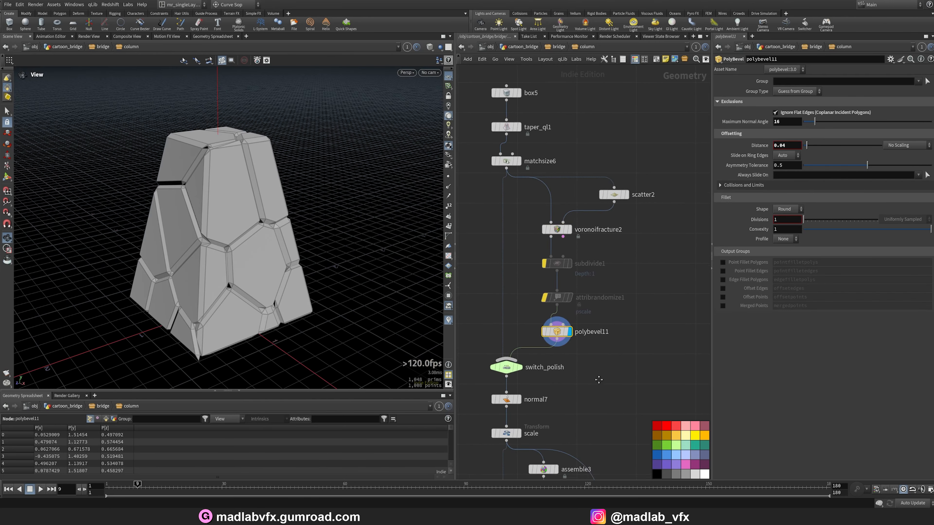
{"action": "middle_click_drag", "start_coordinate": [521, 374], "coordinate": [532, 338]}
{"action": "left_click", "coordinate": [535, 346]}
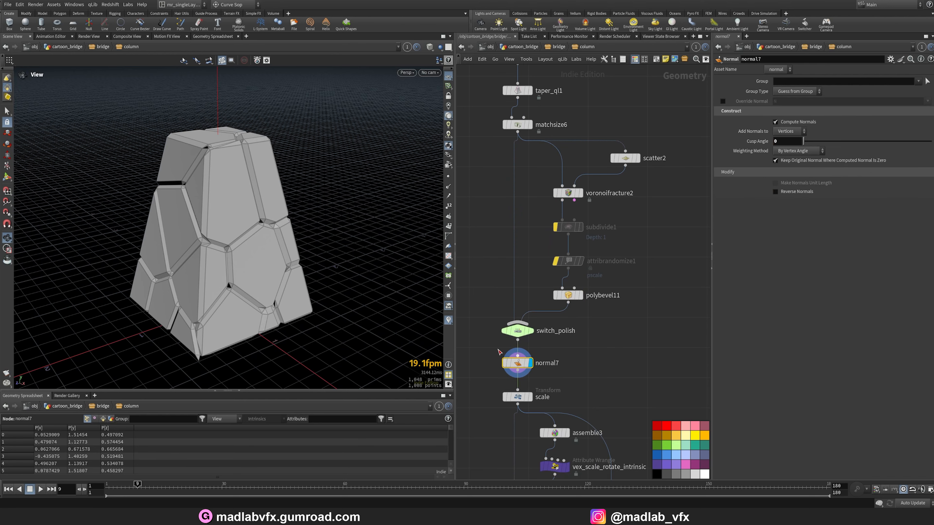
{"action": "left_click_drag", "start_coordinate": [259, 281], "coordinate": [308, 304]}
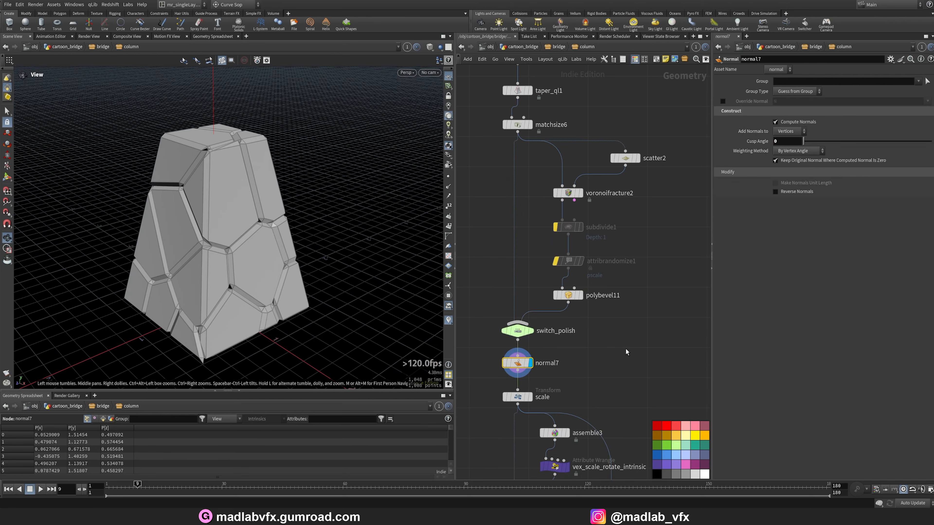
Display the scale node and orbit around the scaled fractured column.
{"action": "middle_click_drag", "start_coordinate": [626, 352], "coordinate": [621, 266]}
{"action": "left_click_drag", "start_coordinate": [246, 234], "coordinate": [240, 234]}
{"action": "right_click_drag", "start_coordinate": [240, 233], "coordinate": [293, 228]}
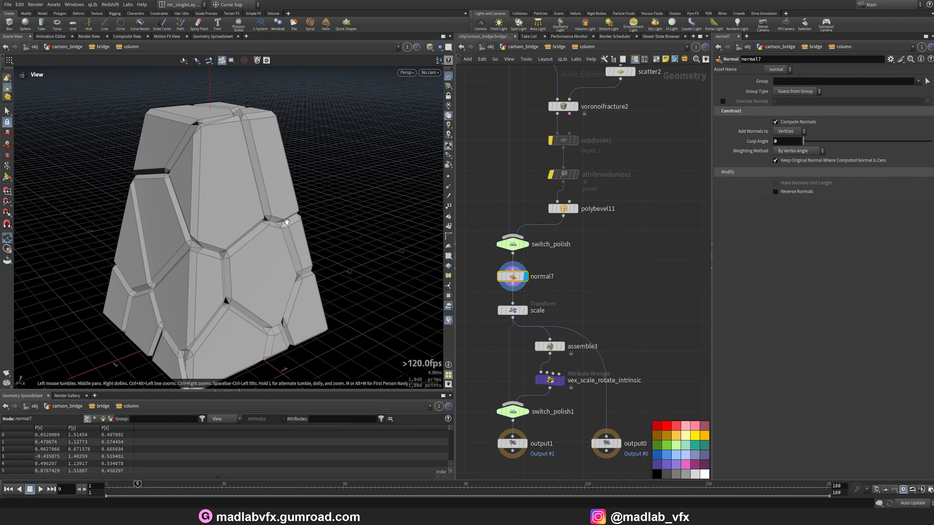
{"action": "left_click_drag", "start_coordinate": [287, 222], "coordinate": [396, 255]}
{"action": "middle_click_drag", "start_coordinate": [573, 299], "coordinate": [588, 264]}
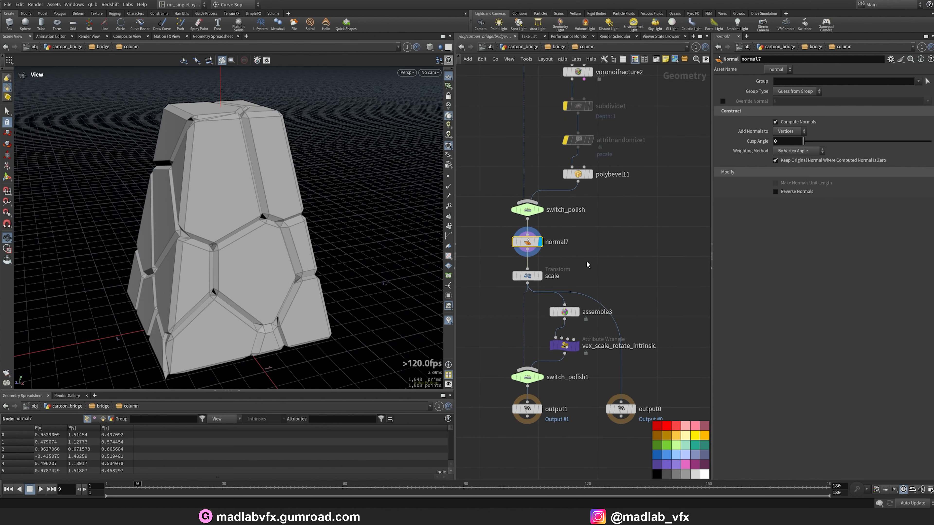
{"action": "left_click", "coordinate": [528, 279]}
{"action": "left_click", "coordinate": [539, 276]}
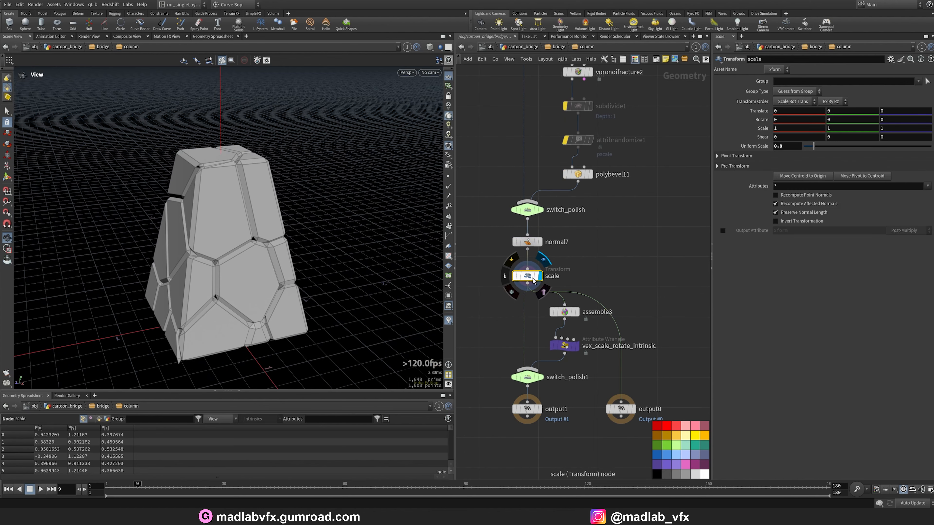
{"action": "mouse_move", "coordinate": [290, 255]}
{"action": "left_mouse_down"}
{"action": "mouse_move", "coordinate": [303, 236]}
{"action": "mouse_move", "coordinate": [291, 244]}
{"action": "left_mouse_up"}
{"action": "middle_click_drag", "start_coordinate": [647, 302], "coordinate": [643, 276]}
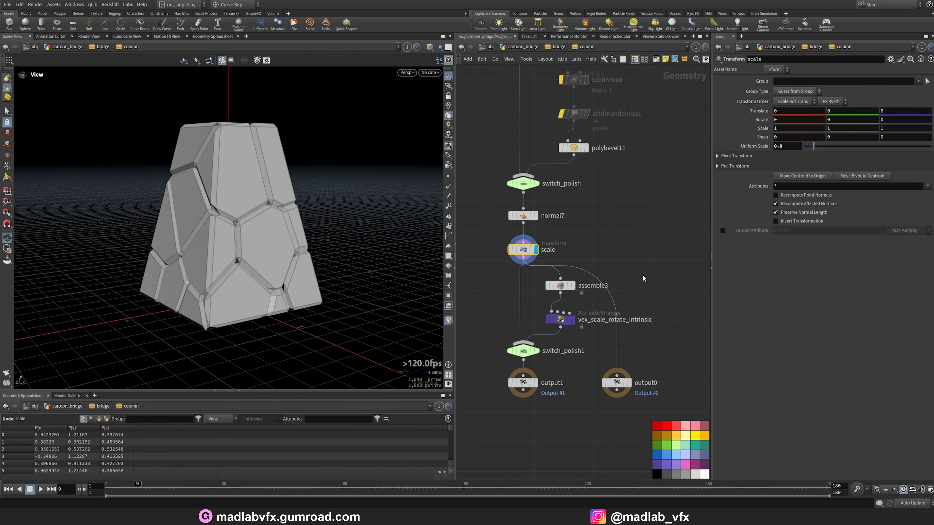
Display assemble3 and then vex_scale_rotate_intrinsic, orbiting to view the randomly rotated pieces.
{"action": "scroll", "coordinate": [597, 303], "scroll_direction": "up", "scroll_amount": 3}
{"action": "left_click", "coordinate": [565, 282]}
{"action": "left_click", "coordinate": [545, 278]}
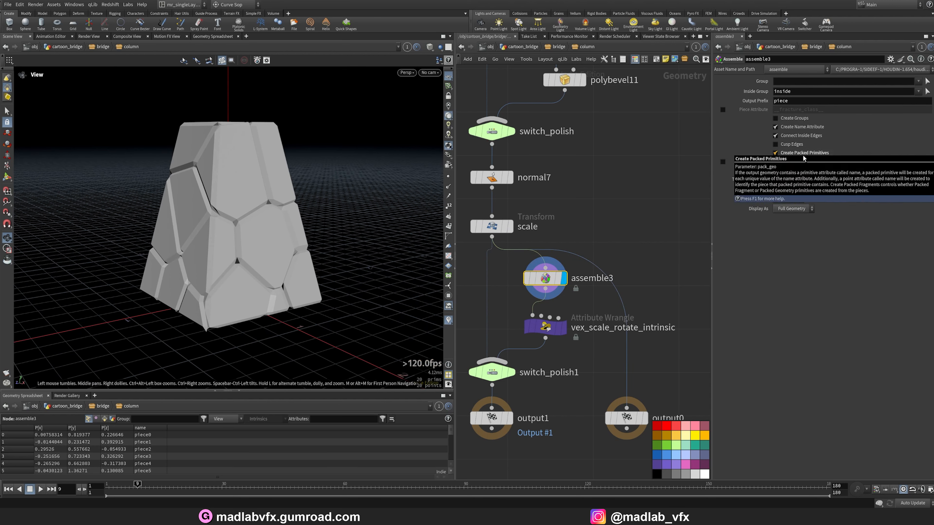
{"action": "left_click", "coordinate": [563, 327]}
{"action": "left_click", "coordinate": [550, 329]}
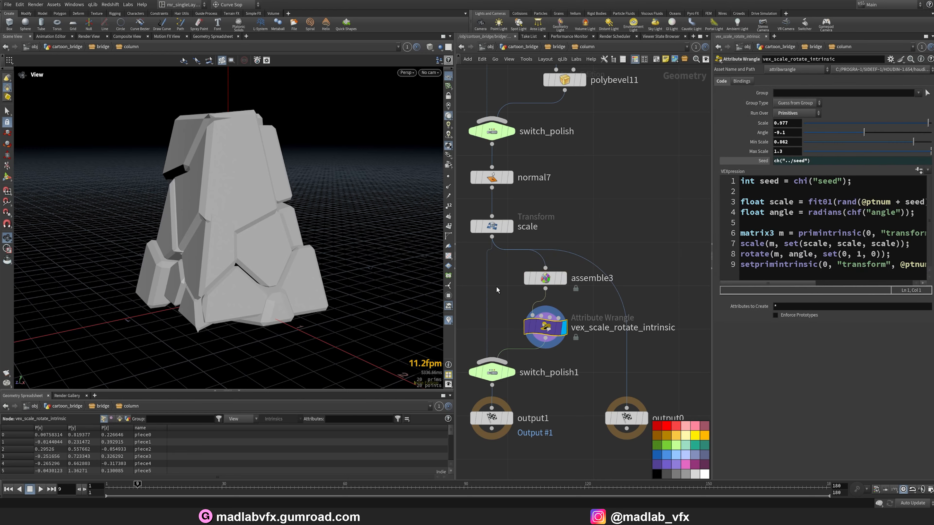
{"action": "left_click_drag", "start_coordinate": [318, 228], "coordinate": [350, 263]}
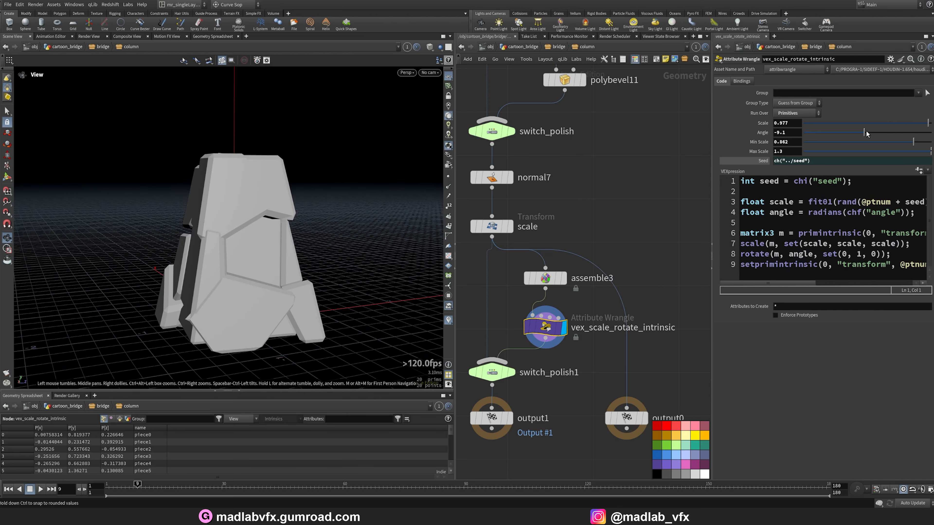
Undo a change to the wrangle's Angle value.
{"action": "left_click_drag", "start_coordinate": [865, 133], "coordinate": [860, 135]}
{"action": "key", "text": "ctrl+z"}
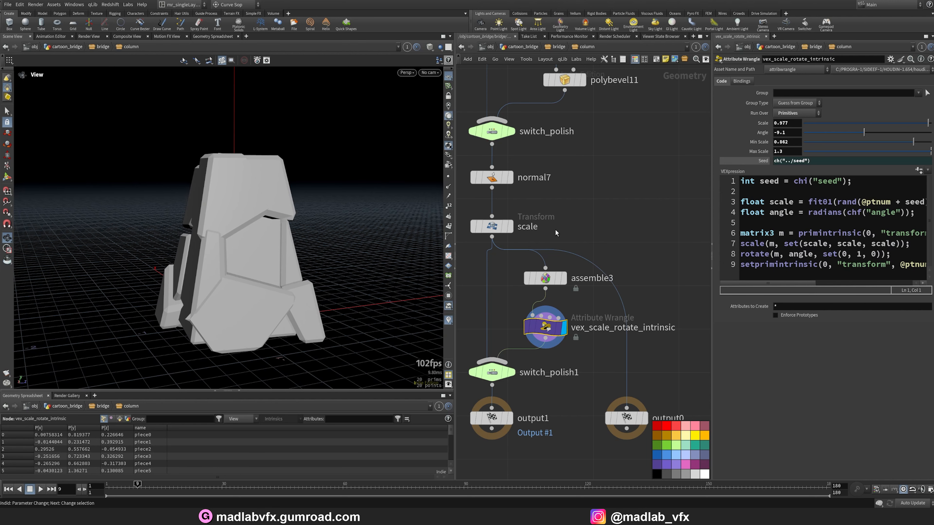
Leave the column subnetwork and display merge6 to view the combined column.
{"action": "scroll", "coordinate": [636, 231], "scroll_direction": "down", "scroll_amount": 3}
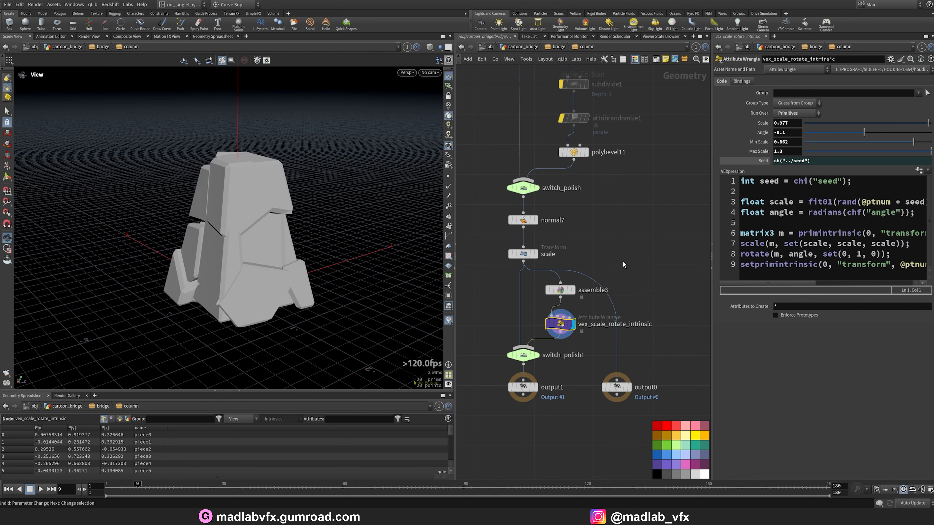
{"action": "key", "text": "u"}
{"action": "left_click_drag", "start_coordinate": [258, 221], "coordinate": [272, 228]}
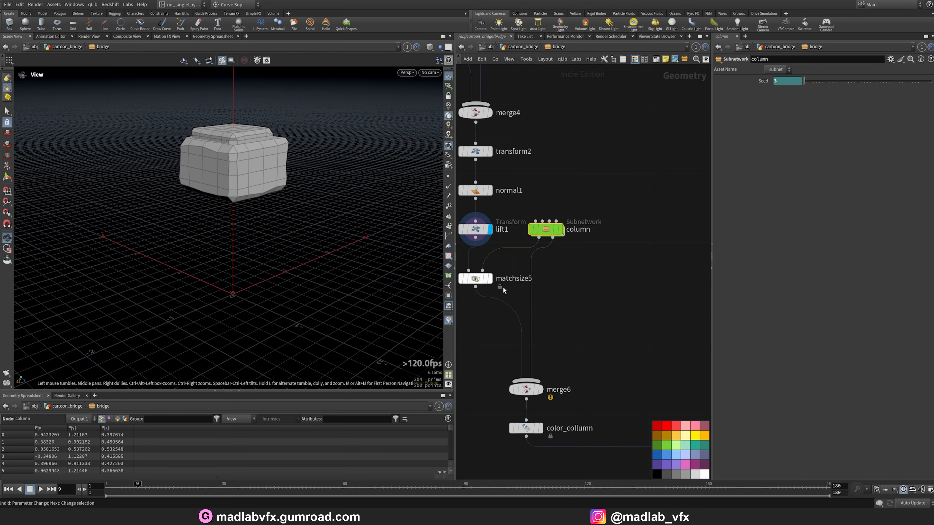
{"action": "middle_click_drag", "start_coordinate": [587, 322], "coordinate": [595, 247]}
{"action": "left_click", "coordinate": [548, 315]}
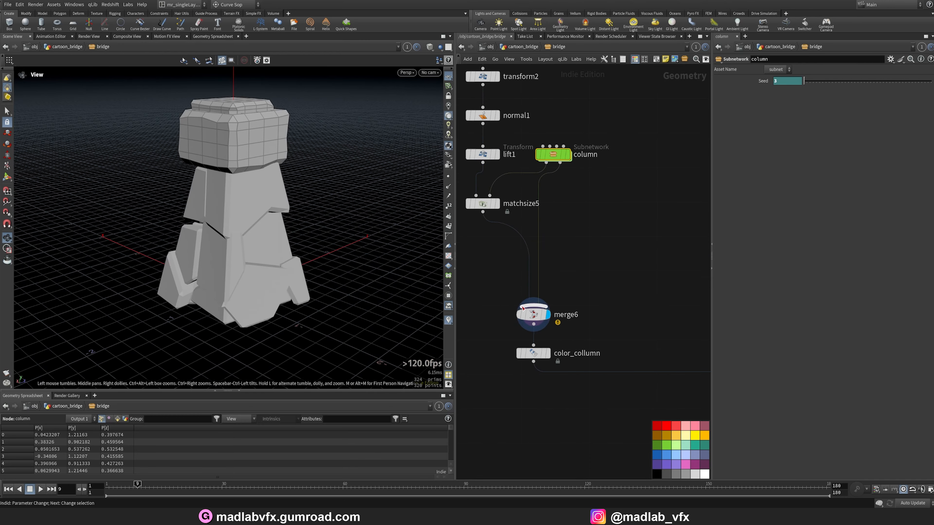
{"action": "left_click", "coordinate": [540, 315]}
Display the color_collumn node and orbit around the colored column.
{"action": "mouse_move", "coordinate": [237, 237]}
{"action": "left_mouse_down"}
{"action": "mouse_move", "coordinate": [320, 223]}
{"action": "mouse_move", "coordinate": [246, 207]}
{"action": "mouse_move", "coordinate": [243, 238]}
{"action": "left_mouse_up"}
{"action": "scroll", "coordinate": [588, 321], "scroll_direction": "down", "scroll_amount": 3}
{"action": "middle_click_drag", "start_coordinate": [579, 348], "coordinate": [512, 308]}
{"action": "scroll", "coordinate": [513, 309], "scroll_direction": "up", "scroll_amount": 4}
{"action": "left_click", "coordinate": [481, 296]}
{"action": "left_click", "coordinate": [469, 292]}
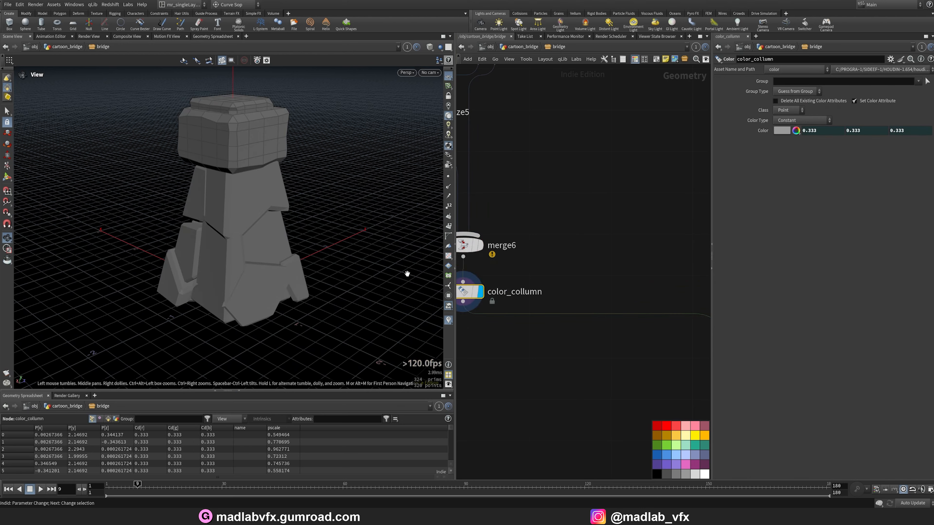
Display REF_COLUMN and orbit to view the columns copied along the bridge.
{"action": "scroll", "coordinate": [280, 255], "scroll_direction": "down", "scroll_amount": 1}
{"action": "scroll", "coordinate": [491, 370], "scroll_direction": "down", "scroll_amount": 4}
{"action": "middle_click_drag", "start_coordinate": [557, 257], "coordinate": [540, 293]}
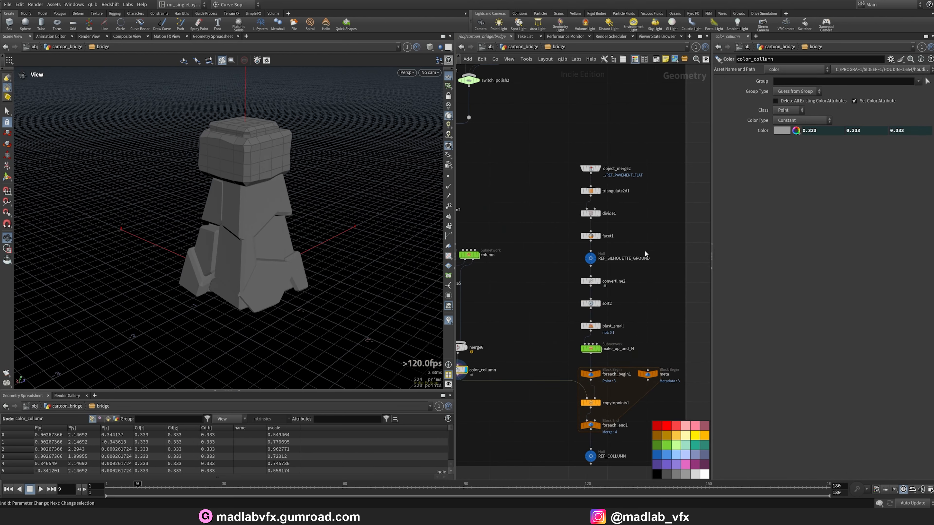
{"action": "middle_click_drag", "start_coordinate": [647, 290], "coordinate": [623, 228]}
{"action": "scroll", "coordinate": [581, 378], "scroll_direction": "up", "scroll_amount": 3}
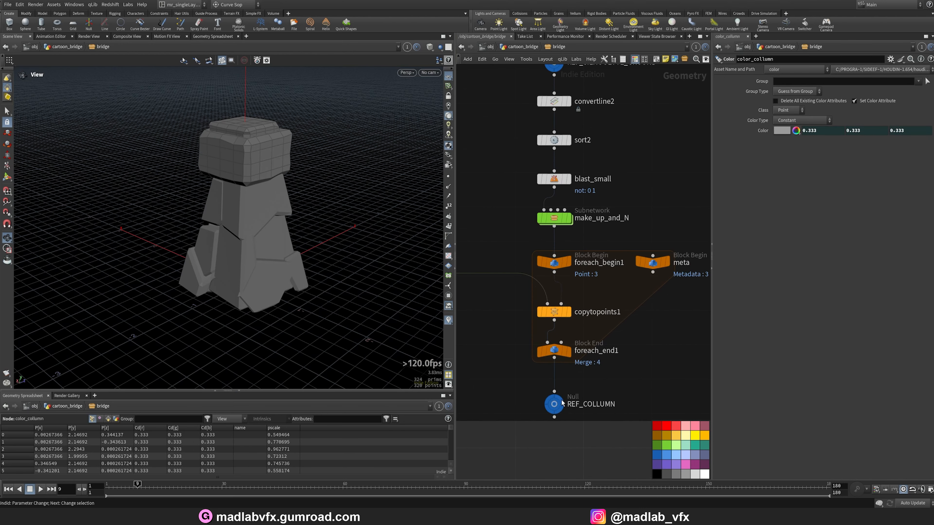
{"action": "left_click", "coordinate": [561, 400]}
{"action": "left_click", "coordinate": [555, 404]}
{"action": "scroll", "coordinate": [345, 245], "scroll_direction": "down", "scroll_amount": 5}
{"action": "scroll", "coordinate": [611, 176], "scroll_direction": "down", "scroll_amount": 2}
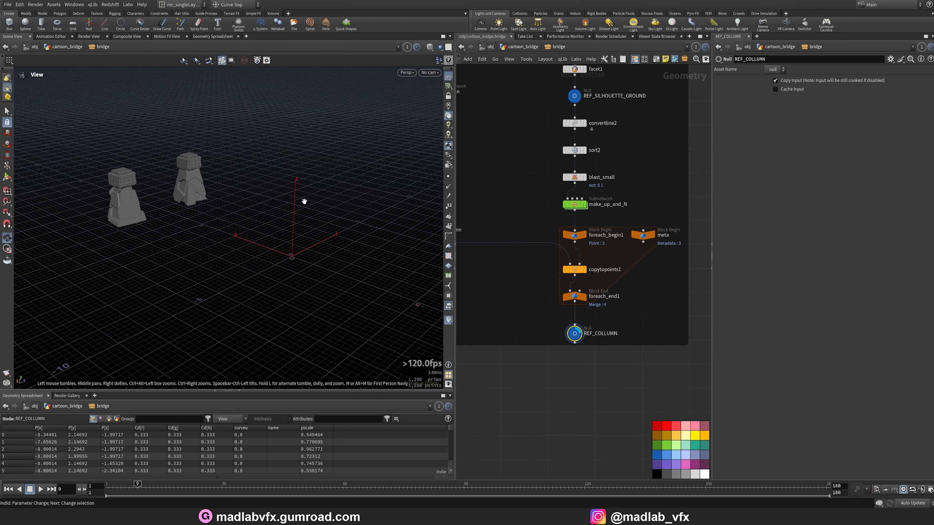
{"action": "left_click_drag", "start_coordinate": [304, 201], "coordinate": [329, 235]}
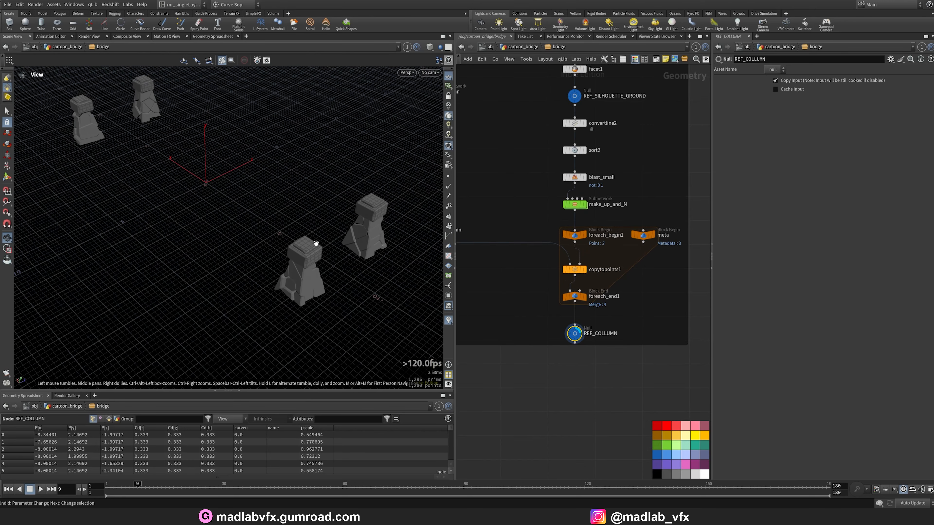
Display object_merge2 to view the flat pavement reference.
{"action": "scroll", "coordinate": [599, 165], "scroll_direction": "down", "scroll_amount": 4}
{"action": "middle_click_drag", "start_coordinate": [602, 167], "coordinate": [594, 274]}
{"action": "scroll", "coordinate": [603, 202], "scroll_direction": "up", "scroll_amount": 7}
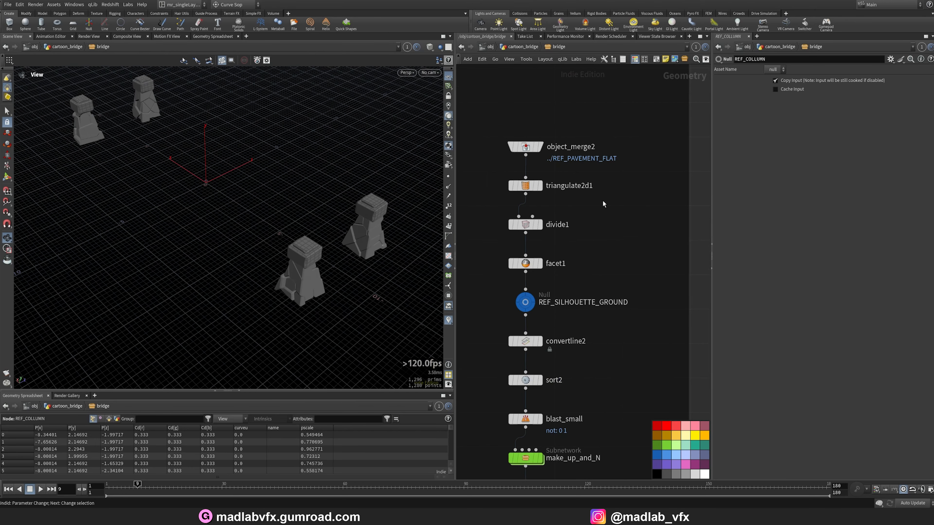
{"action": "left_click", "coordinate": [529, 139]}
{"action": "left_click", "coordinate": [520, 139]}
Browse the COLLUMN, WALLS and PAVEMENT network boxes in the bridge network.
{"action": "mouse_move", "coordinate": [225, 206]}
{"action": "left_mouse_down"}
{"action": "mouse_move", "coordinate": [208, 212]}
{"action": "mouse_move", "coordinate": [220, 216]}
{"action": "left_mouse_up"}
{"action": "scroll", "coordinate": [586, 226], "scroll_direction": "down", "scroll_amount": 2}
{"action": "scroll", "coordinate": [586, 225], "scroll_direction": "down", "scroll_amount": 3}
{"action": "scroll", "coordinate": [583, 242], "scroll_direction": "up", "scroll_amount": 5}
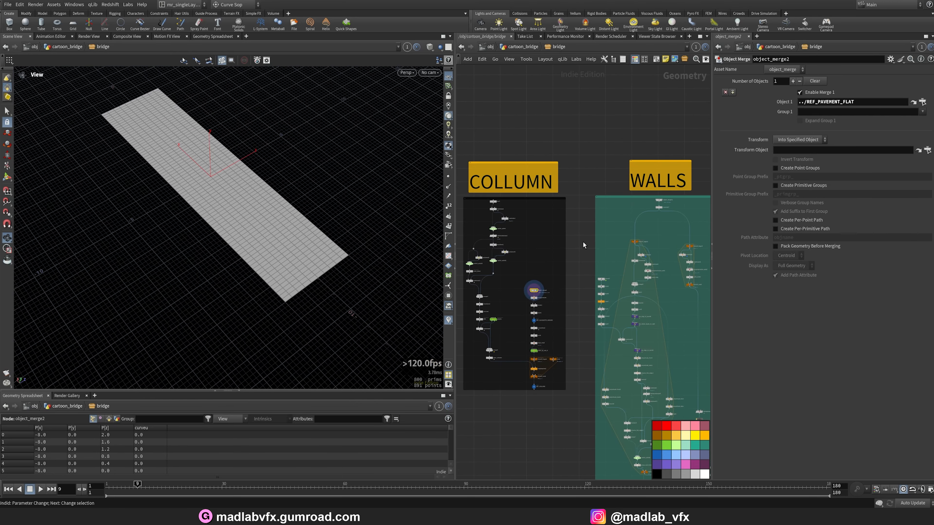
{"action": "middle_click_drag", "start_coordinate": [603, 184], "coordinate": [646, 160]}
{"action": "scroll", "coordinate": [505, 258], "scroll_direction": "up", "scroll_amount": 6}
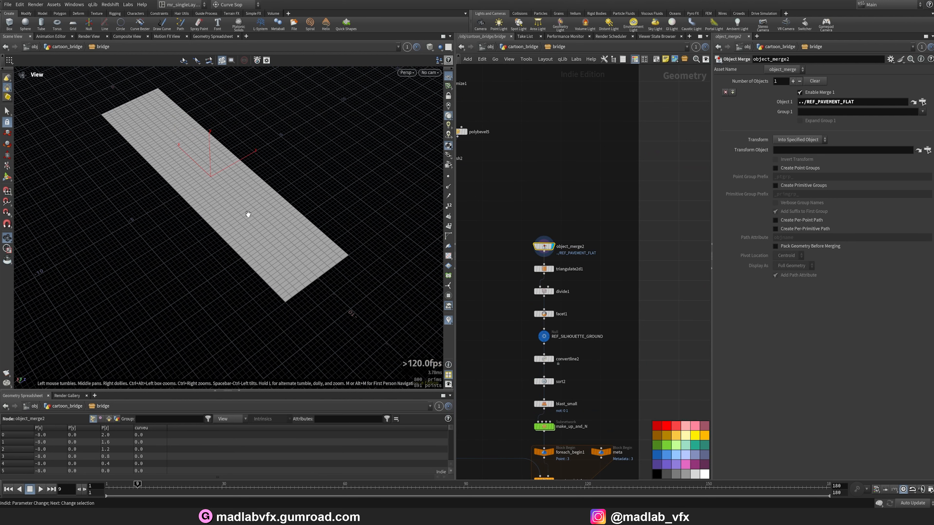
{"action": "scroll", "coordinate": [639, 223], "scroll_direction": "down", "scroll_amount": 4}
{"action": "middle_click_drag", "start_coordinate": [648, 228], "coordinate": [472, 232]}
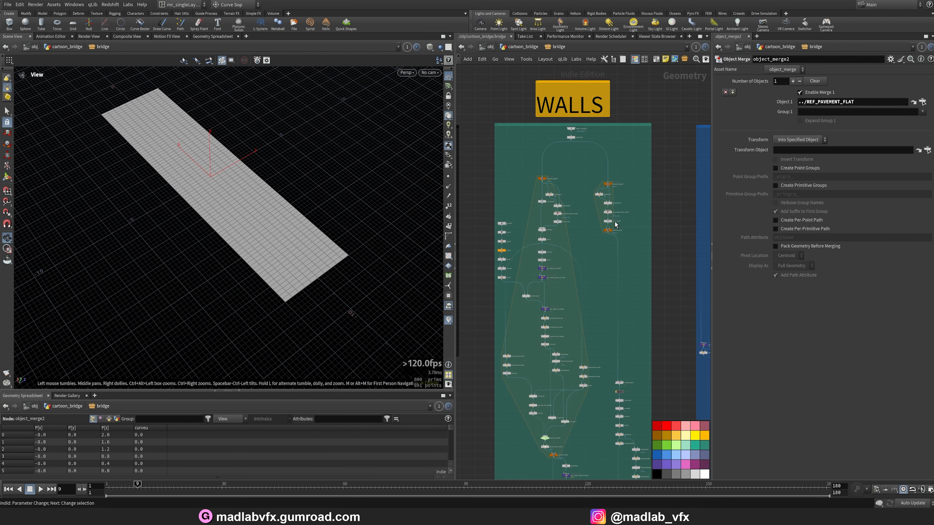
{"action": "scroll", "coordinate": [662, 246], "scroll_direction": "down", "scroll_amount": 3}
{"action": "middle_click_drag", "start_coordinate": [664, 250], "coordinate": [498, 230]}
{"action": "scroll", "coordinate": [581, 179], "scroll_direction": "up", "scroll_amount": 3}
{"action": "scroll", "coordinate": [542, 170], "scroll_direction": "up", "scroll_amount": 6}
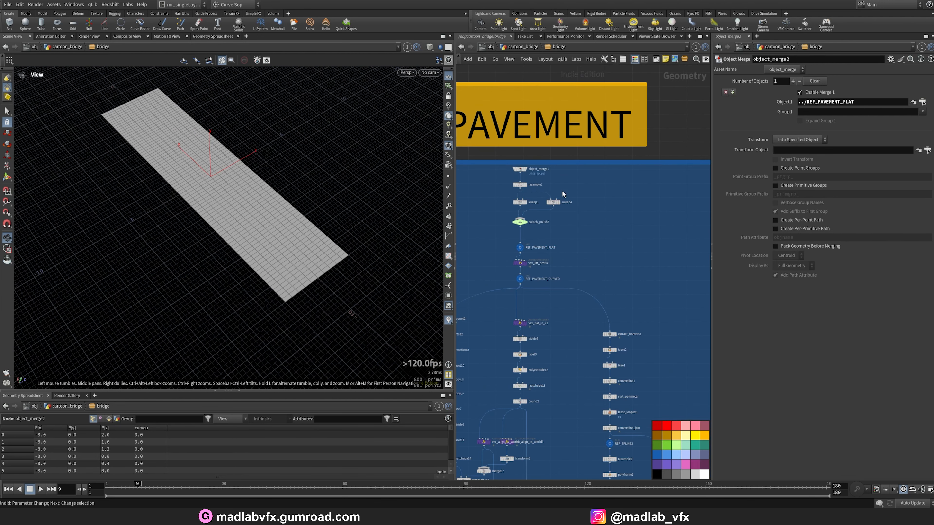
Display object_merge1 and then resample1, orbiting to view the resampled spline.
{"action": "left_click", "coordinate": [541, 165]}
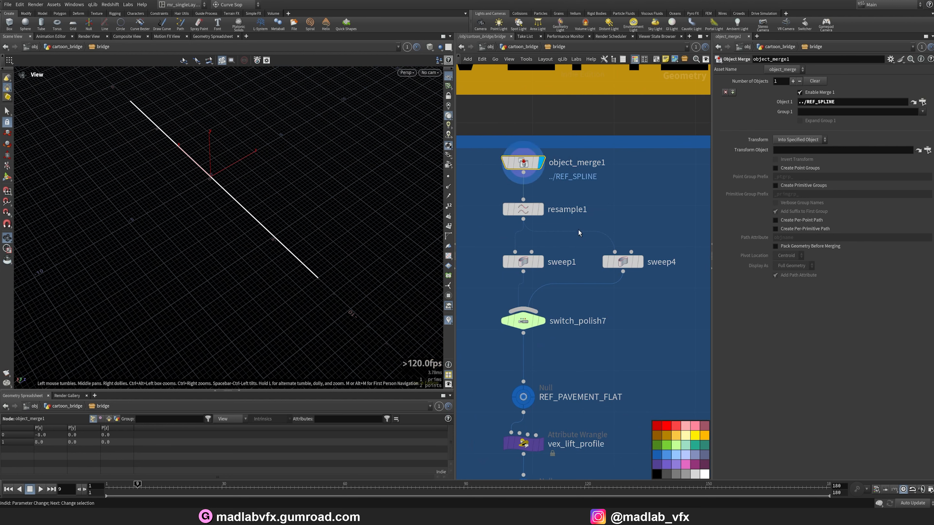
{"action": "left_click", "coordinate": [542, 209]}
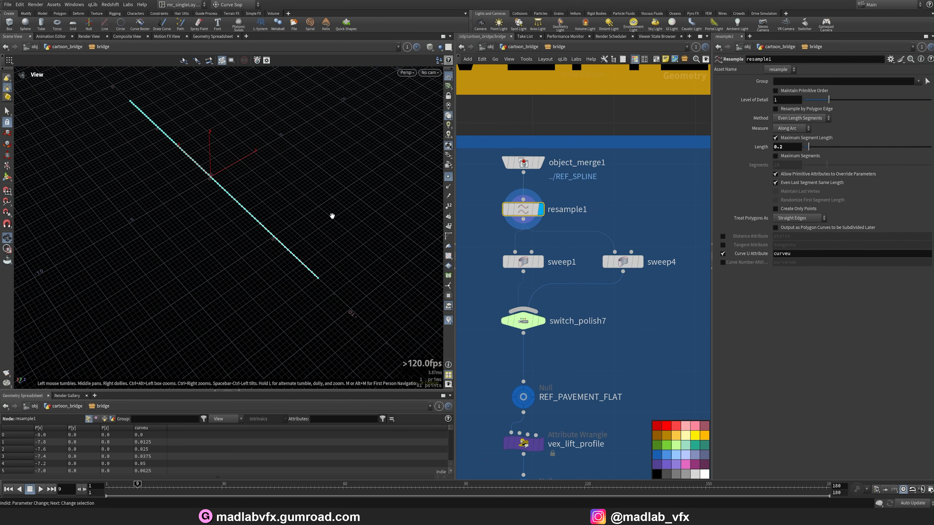
{"action": "left_click_drag", "start_coordinate": [332, 216], "coordinate": [265, 231]}
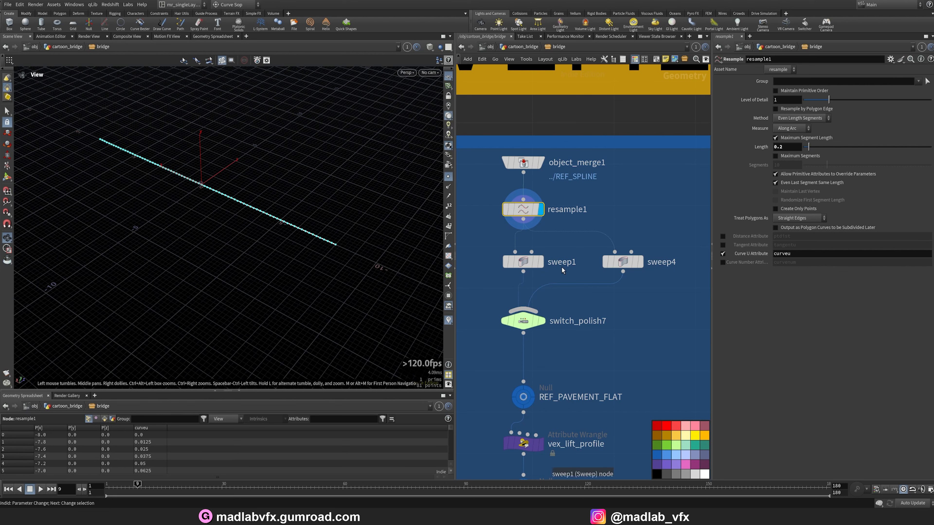
Display switch_polish7 to view the swept pavement and inspect sweep4's parameters.
{"action": "left_click", "coordinate": [541, 321]}
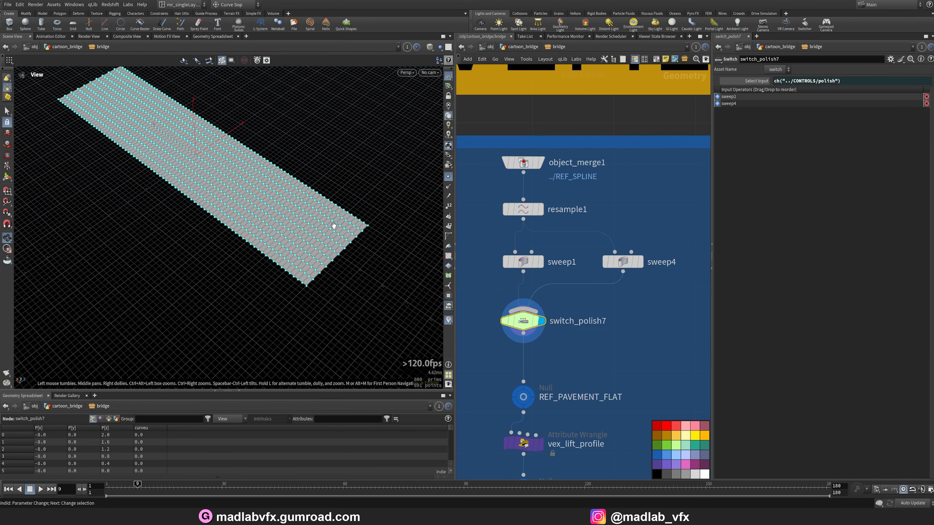
{"action": "left_click", "coordinate": [625, 262]}
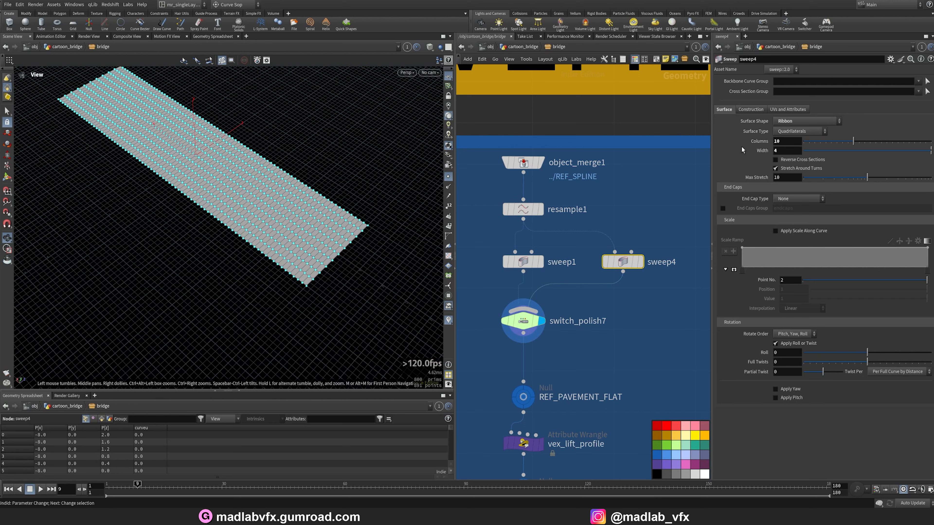
Display vex_lift_profile and examine its lift ramp and VEX expression while orbiting the arched pavement.
{"action": "middle_click_drag", "start_coordinate": [594, 330], "coordinate": [581, 257]}
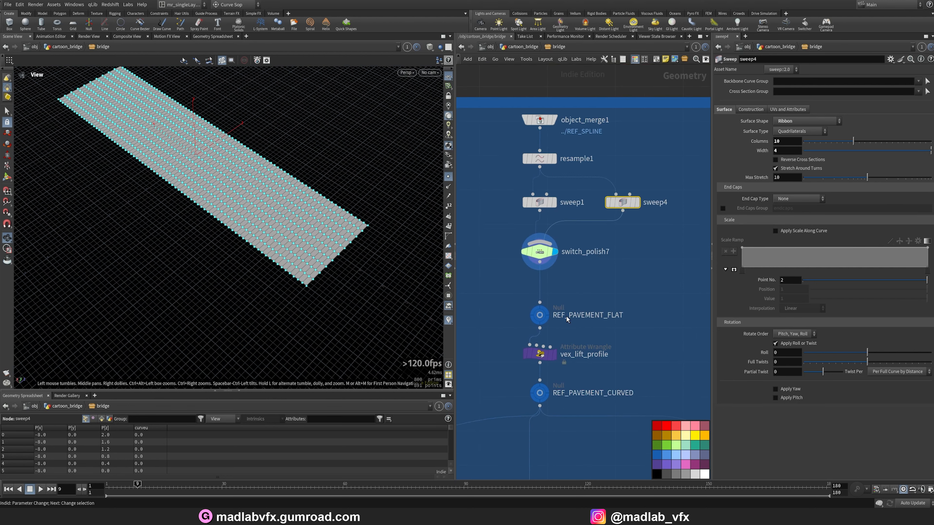
{"action": "scroll", "coordinate": [555, 379], "scroll_direction": "up", "scroll_amount": 2}
{"action": "left_click", "coordinate": [552, 369]}
{"action": "left_click", "coordinate": [536, 368]}
{"action": "left_click_drag", "start_coordinate": [379, 184], "coordinate": [350, 220]}
{"action": "left_click_drag", "start_coordinate": [429, 179], "coordinate": [124, 253]}
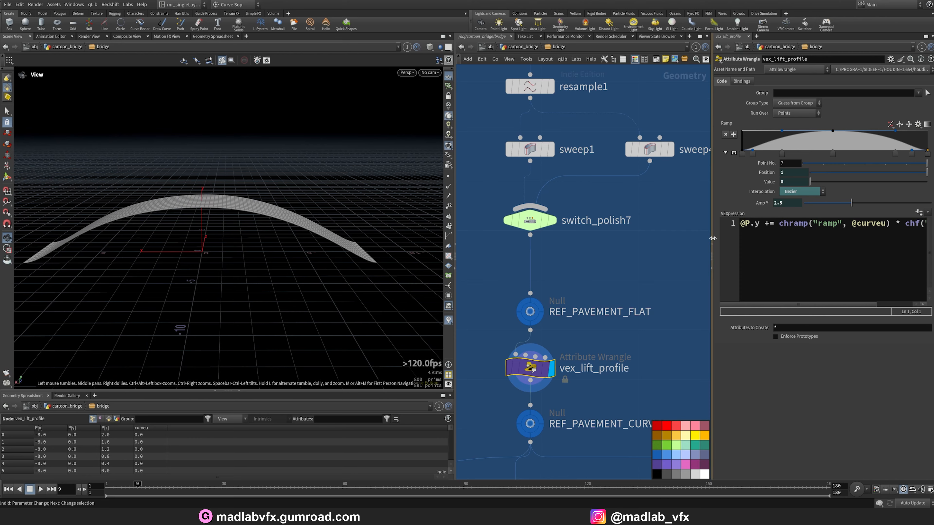
{"action": "left_click_drag", "start_coordinate": [712, 238], "coordinate": [588, 239]}
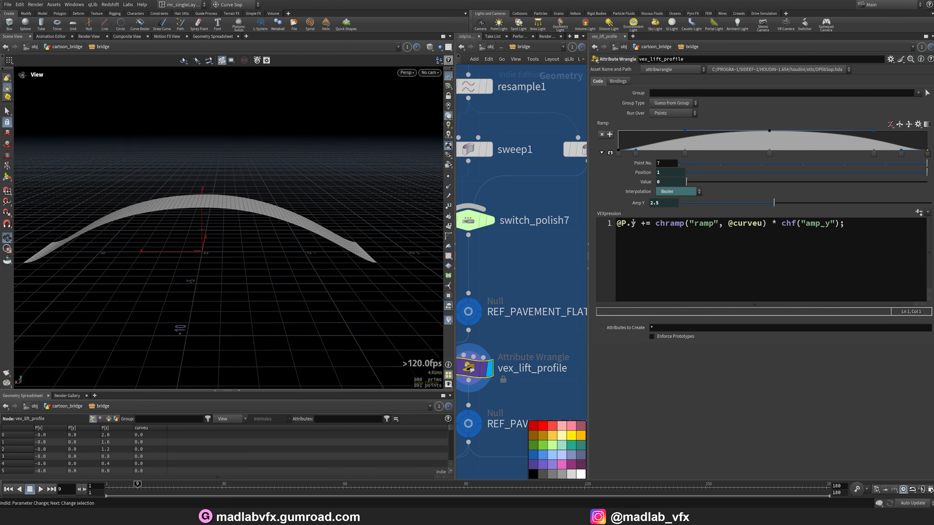
{"action": "left_click", "coordinate": [610, 153]}
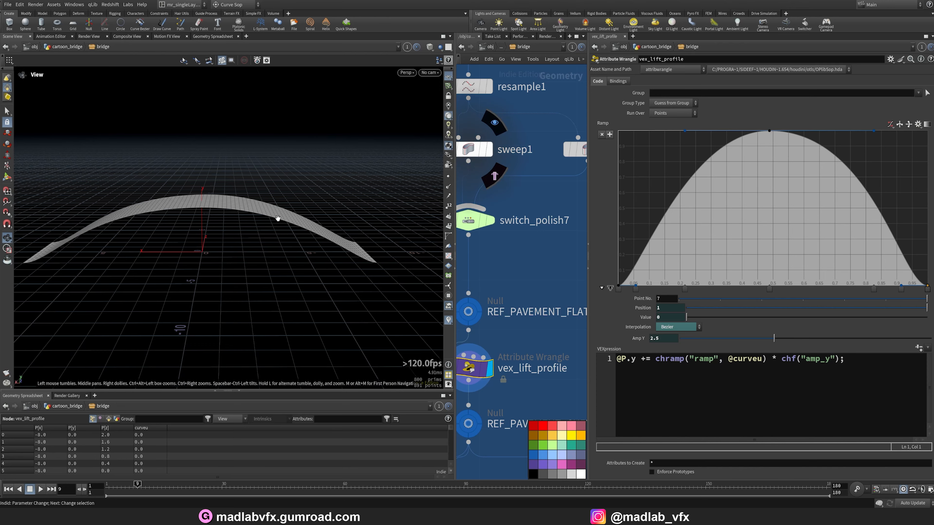
{"action": "left_click_drag", "start_coordinate": [279, 215], "coordinate": [195, 218]}
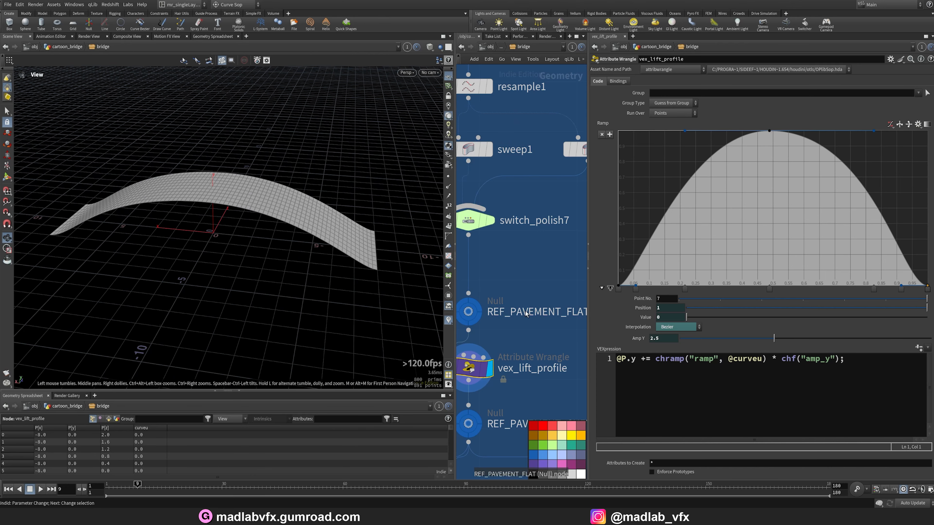
{"action": "left_click_drag", "start_coordinate": [588, 349], "coordinate": [683, 350]}
{"action": "scroll", "coordinate": [559, 280], "scroll_direction": "down", "scroll_amount": 3}
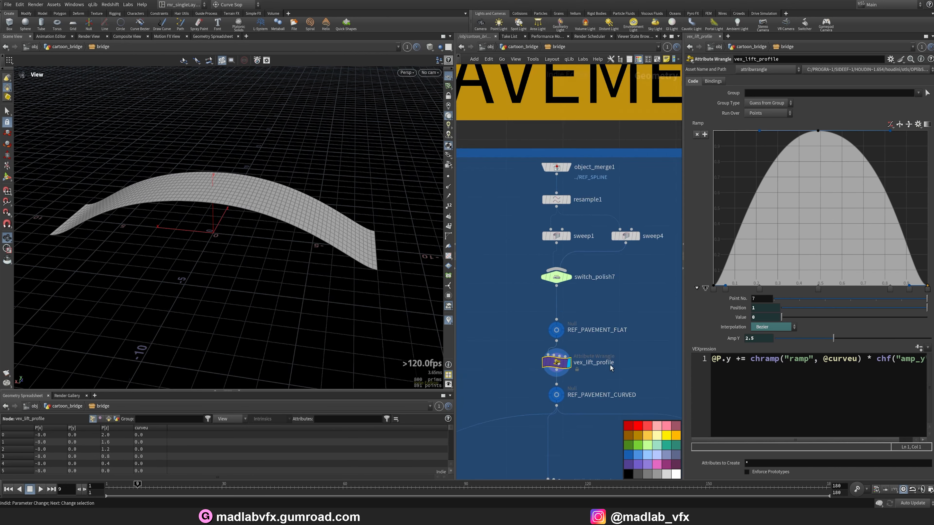
Select REF_PAVEMENT_CURVED, then display the column network's object_merge2 referencing the flat pavement.
{"action": "left_click", "coordinate": [547, 271]}
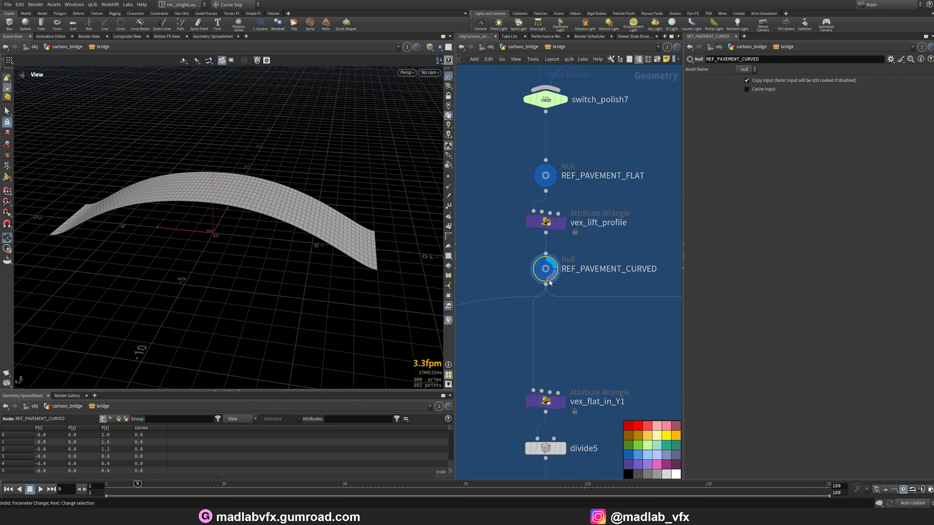
{"action": "scroll", "coordinate": [575, 330], "scroll_direction": "down", "scroll_amount": 5}
{"action": "middle_click_drag", "start_coordinate": [575, 335], "coordinate": [640, 281]}
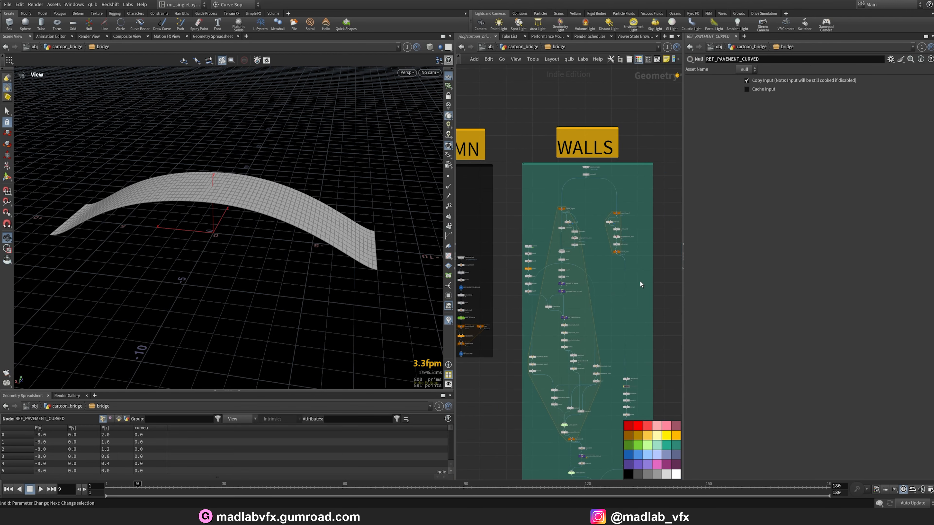
{"action": "scroll", "coordinate": [481, 387], "scroll_direction": "up", "scroll_amount": 5}
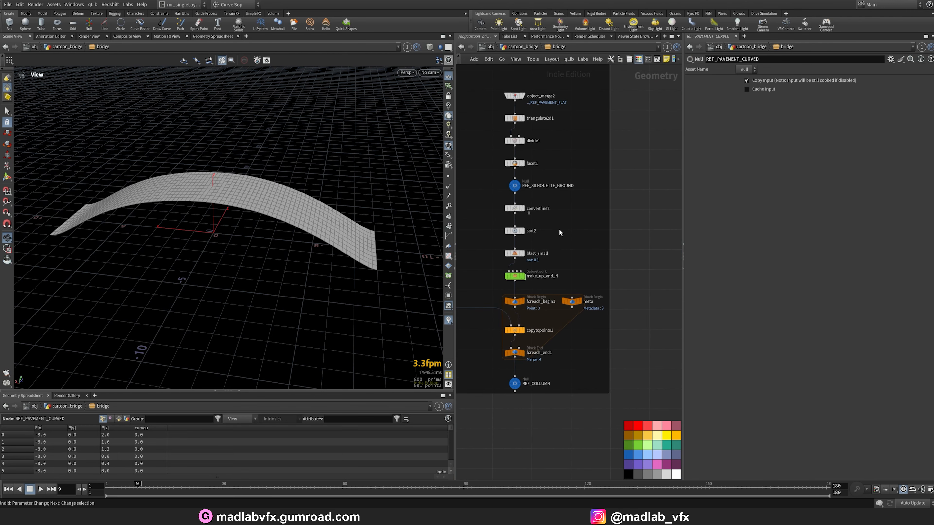
{"action": "middle_click_drag", "start_coordinate": [559, 228], "coordinate": [575, 246]}
{"action": "scroll", "coordinate": [543, 192], "scroll_direction": "up", "scroll_amount": 4}
{"action": "left_click", "coordinate": [527, 189]}
{"action": "left_click_drag", "start_coordinate": [220, 268], "coordinate": [312, 222]}
{"action": "key", "text": "1"}
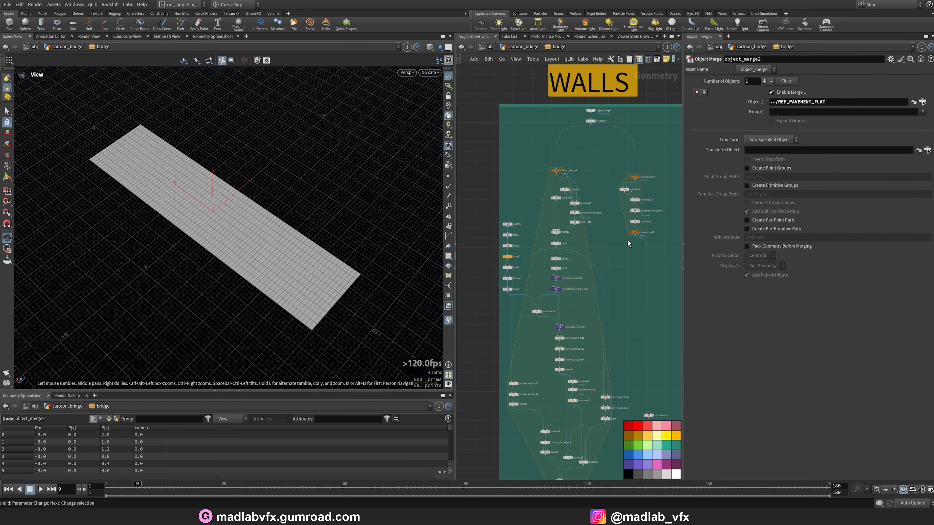
Display triangulate2d1 in the column network to view the triangulated pavement surface.
{"action": "scroll", "coordinate": [585, 240], "scroll_direction": "up", "scroll_amount": 5}
{"action": "left_click", "coordinate": [548, 146]}
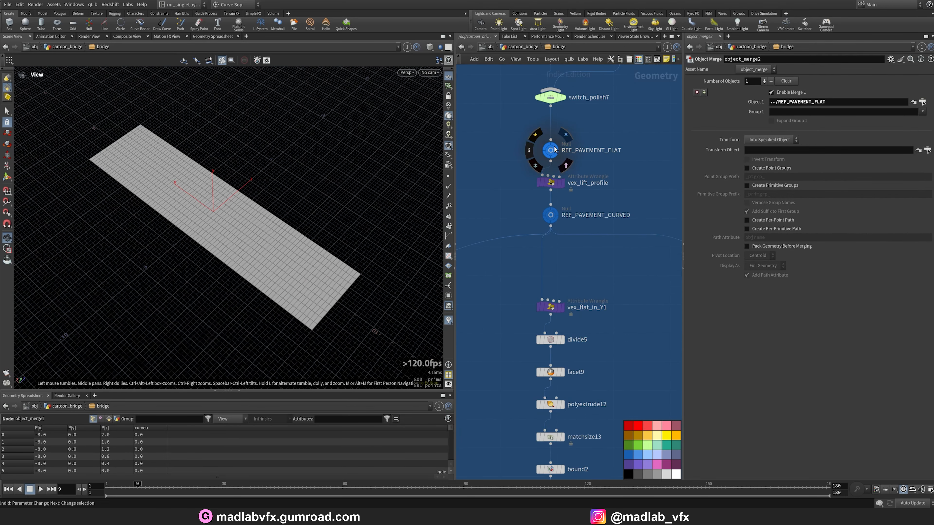
{"action": "scroll", "coordinate": [503, 240], "scroll_direction": "down", "scroll_amount": 5}
{"action": "middle_click_drag", "start_coordinate": [504, 240], "coordinate": [683, 214]}
{"action": "middle_click_drag", "start_coordinate": [548, 239], "coordinate": [716, 229]}
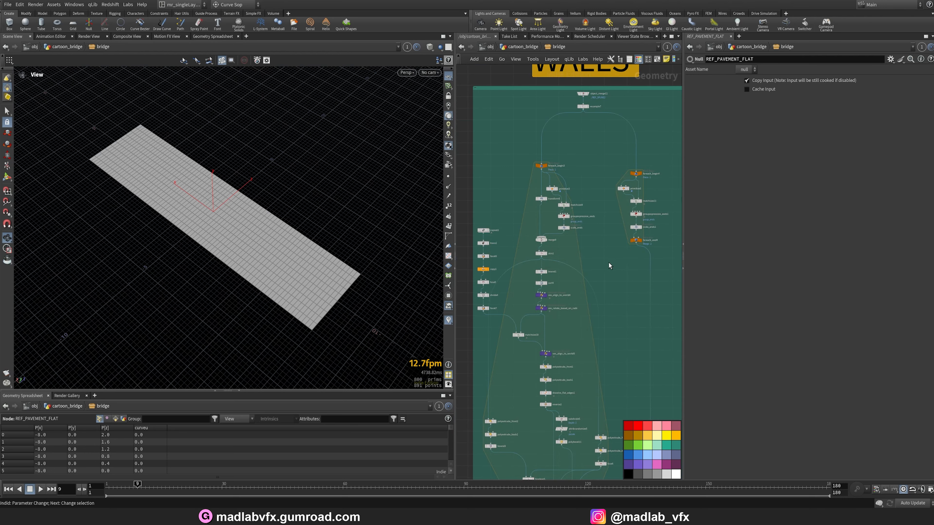
{"action": "left_click_drag", "start_coordinate": [682, 287], "coordinate": [785, 286]}
{"action": "middle_click_drag", "start_coordinate": [509, 296], "coordinate": [696, 281]}
{"action": "scroll", "coordinate": [610, 218], "scroll_direction": "up", "scroll_amount": 5}
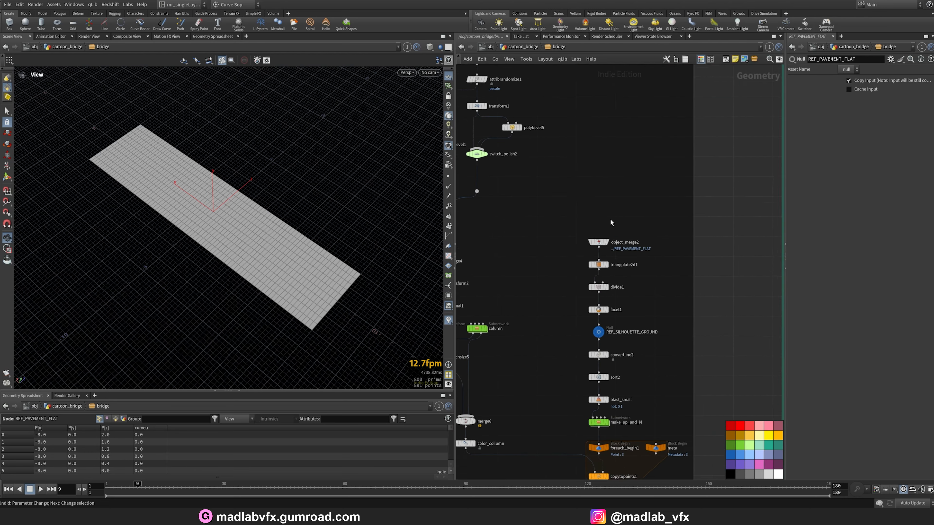
{"action": "mouse_move", "coordinate": [601, 204]}
{"action": "middle_mouse_down"}
{"action": "mouse_move", "coordinate": [681, 209]}
{"action": "mouse_move", "coordinate": [595, 203]}
{"action": "middle_mouse_up"}
{"action": "scroll", "coordinate": [682, 213], "scroll_direction": "down", "scroll_amount": 3}
{"action": "scroll", "coordinate": [605, 228], "scroll_direction": "up", "scroll_amount": 6}
{"action": "left_click", "coordinate": [570, 220]}
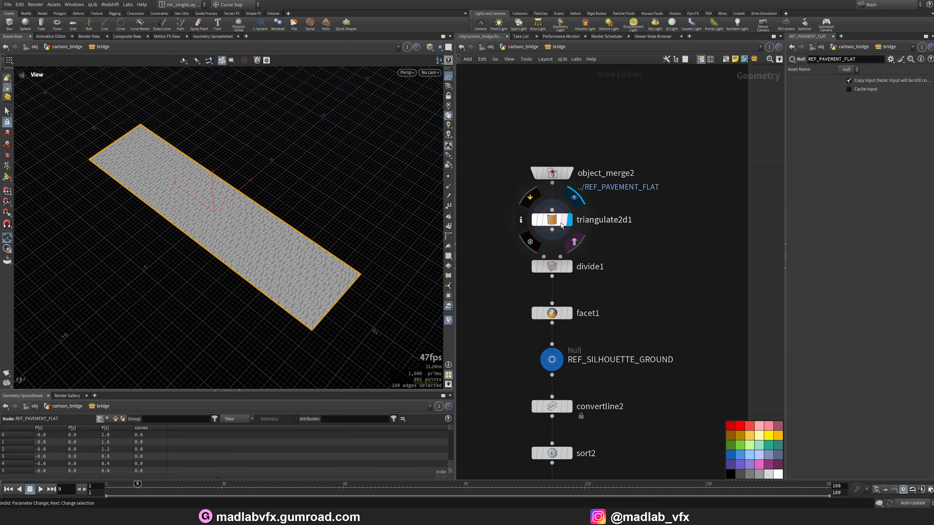
{"action": "left_click", "coordinate": [552, 220]}
{"action": "left_click_drag", "start_coordinate": [342, 253], "coordinate": [386, 268]}
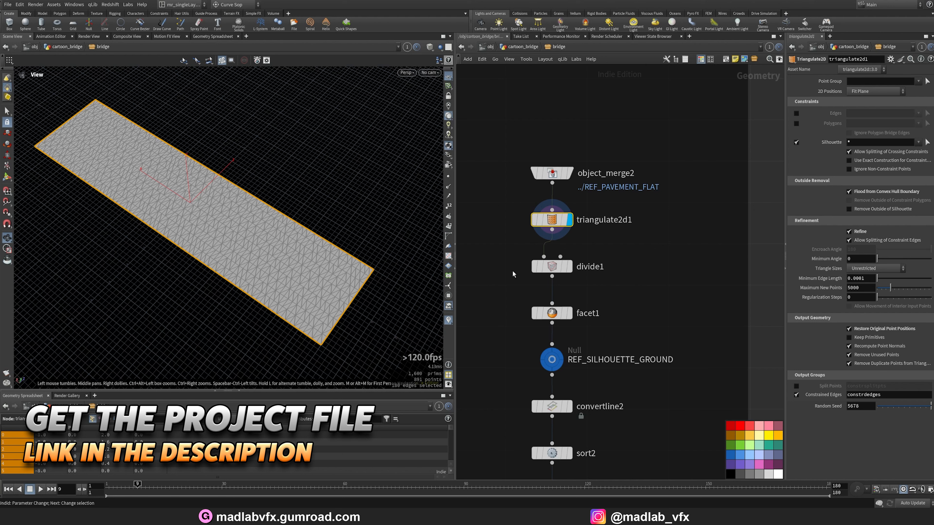
Display divide1 and facet1 in turn, orbiting to view the cleaned-up pavement polygon.
{"action": "left_click", "coordinate": [571, 272]}
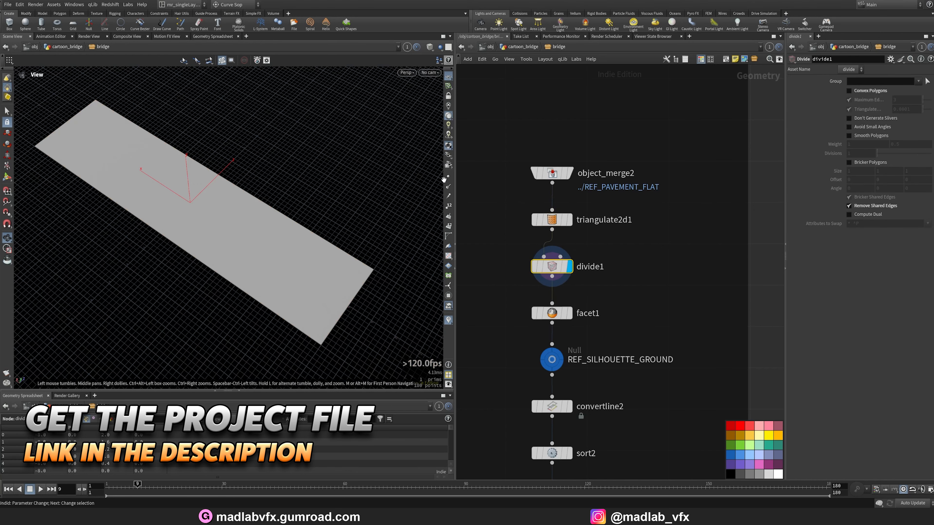
{"action": "left_click_drag", "start_coordinate": [236, 204], "coordinate": [247, 219]}
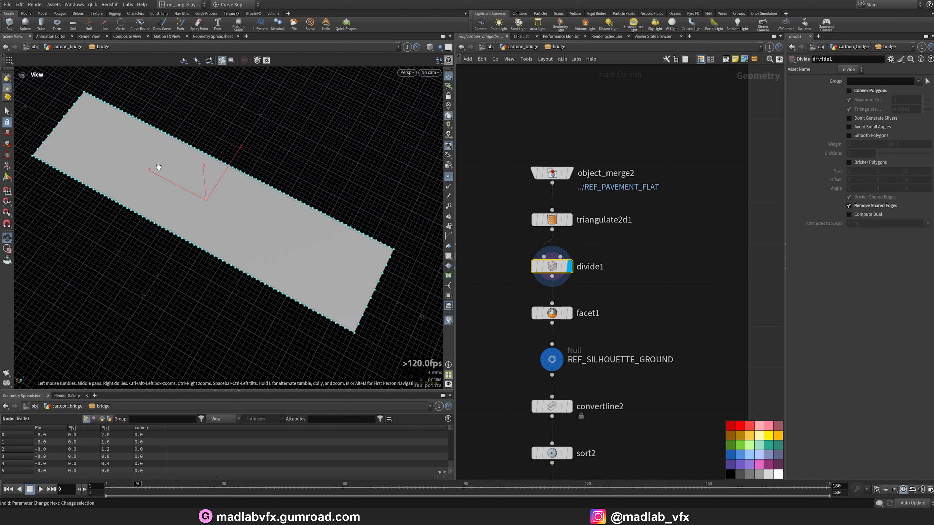
{"action": "left_click", "coordinate": [569, 312]}
{"action": "left_click_drag", "start_coordinate": [235, 199], "coordinate": [254, 206]}
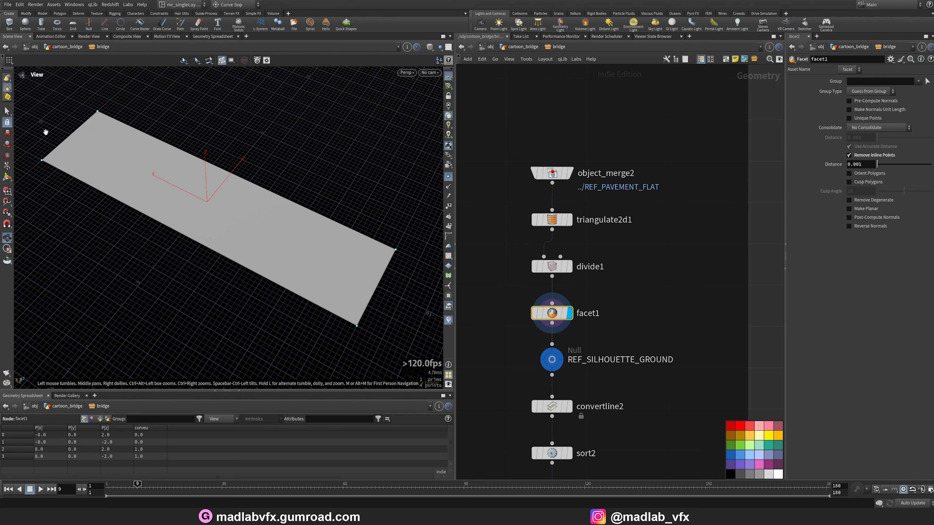
{"action": "middle_click_drag", "start_coordinate": [605, 348], "coordinate": [596, 288]}
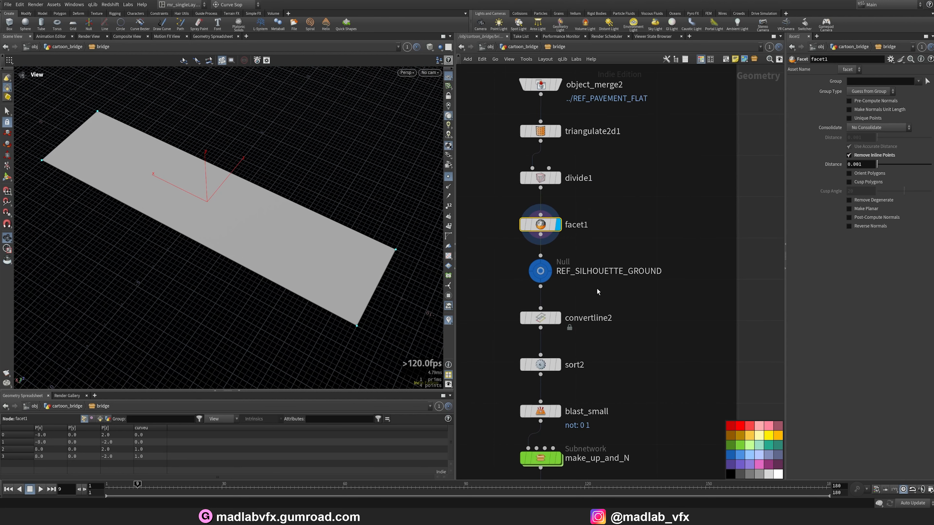
Step through convertline2, sort2 and blast_small to view the pavement outline reduced to its long edges.
{"action": "left_click", "coordinate": [540, 272]}
{"action": "left_click", "coordinate": [550, 318]}
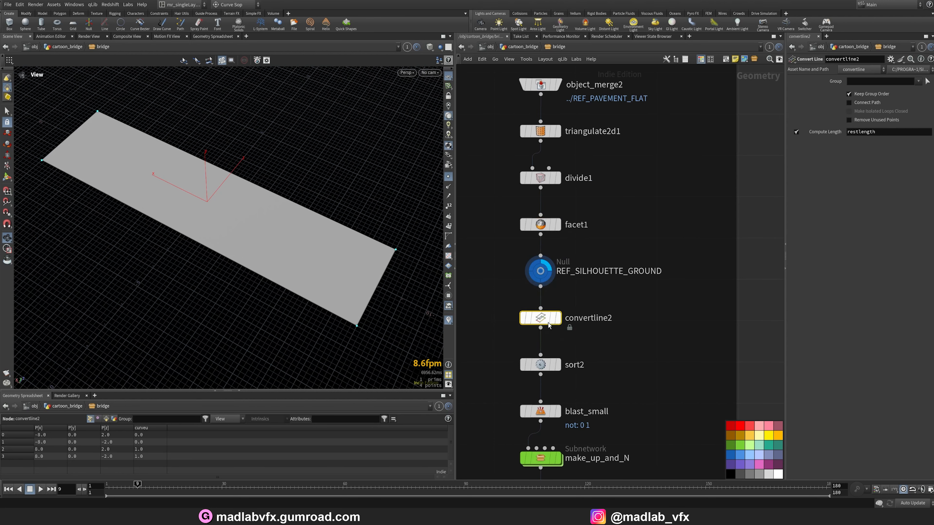
{"action": "left_click", "coordinate": [558, 317]}
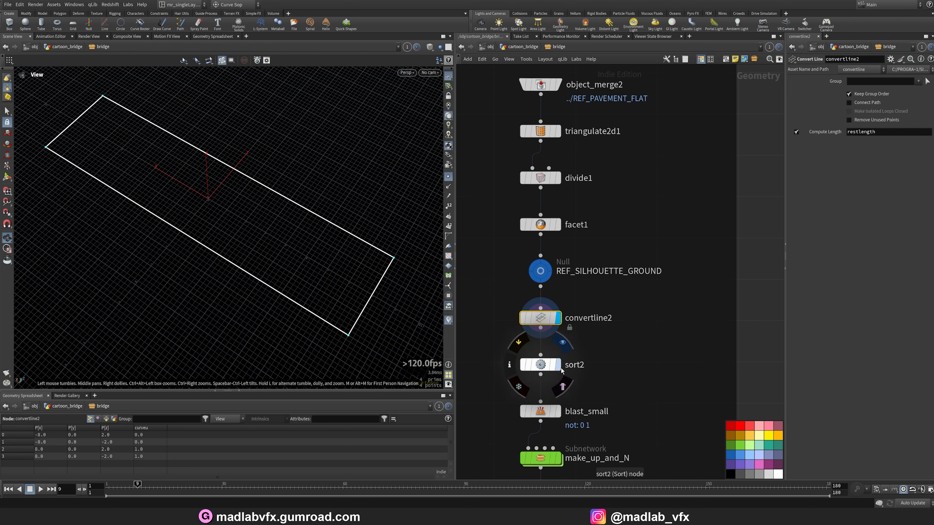
{"action": "left_click", "coordinate": [541, 364]}
{"action": "left_click", "coordinate": [558, 365]}
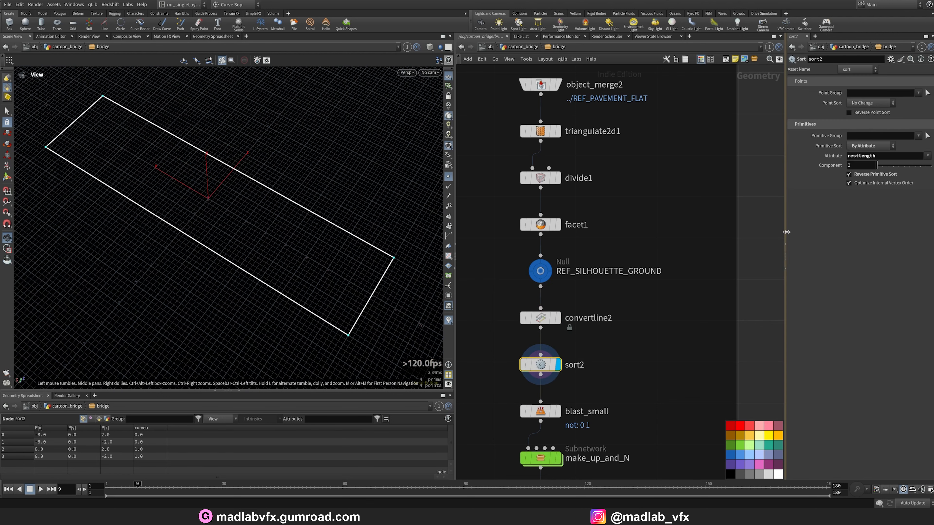
{"action": "left_click_drag", "start_coordinate": [787, 232], "coordinate": [676, 239]}
{"action": "middle_click_drag", "start_coordinate": [555, 333], "coordinate": [617, 265]}
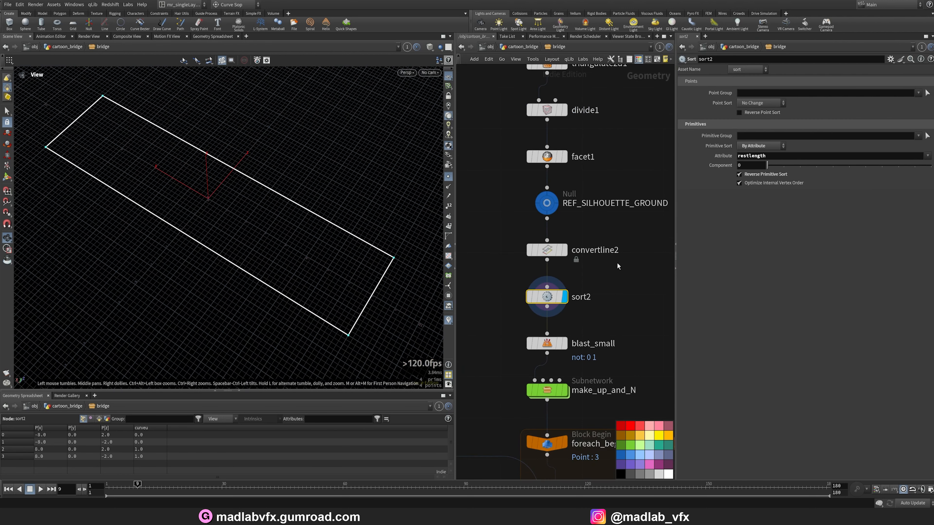
{"action": "left_click", "coordinate": [565, 344]}
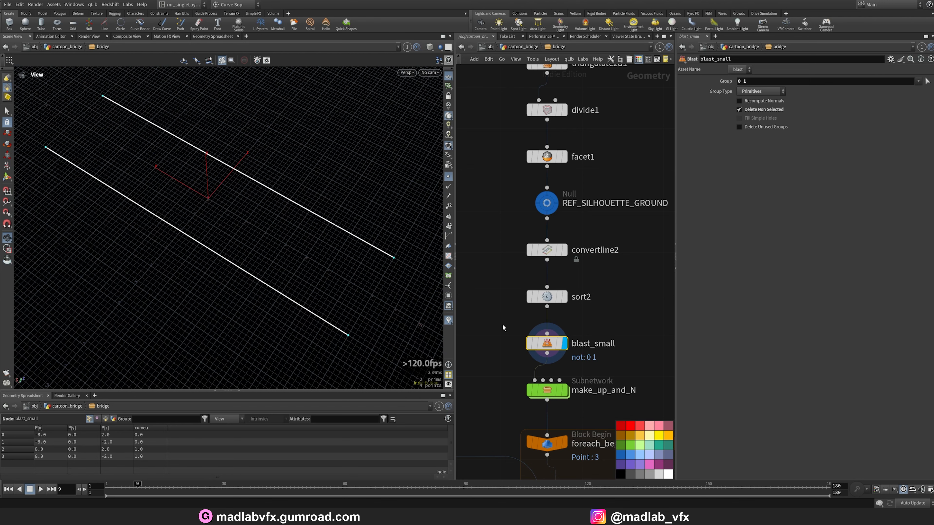
Display make_up_and_N and inspect the edge points' attributes in the spreadsheet.
{"action": "left_click", "coordinate": [565, 390]}
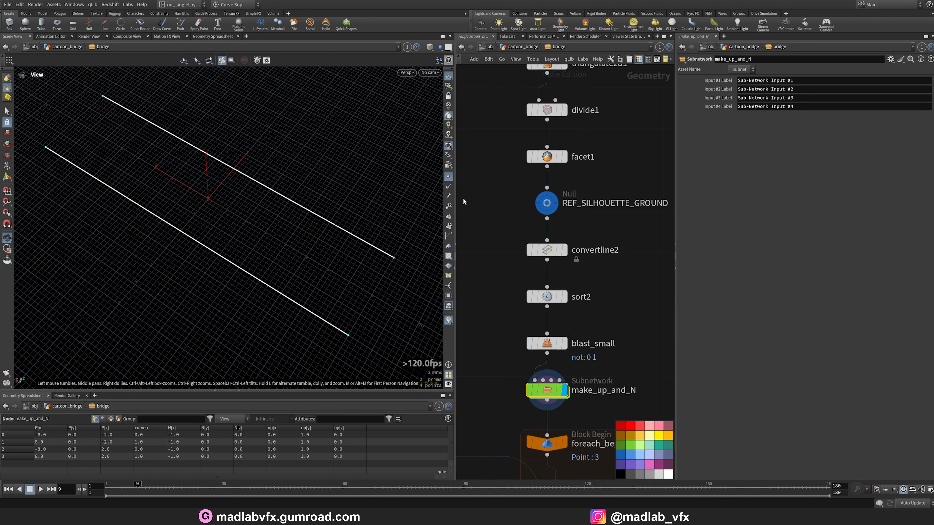
{"action": "left_click_drag", "start_coordinate": [357, 268], "coordinate": [348, 260]}
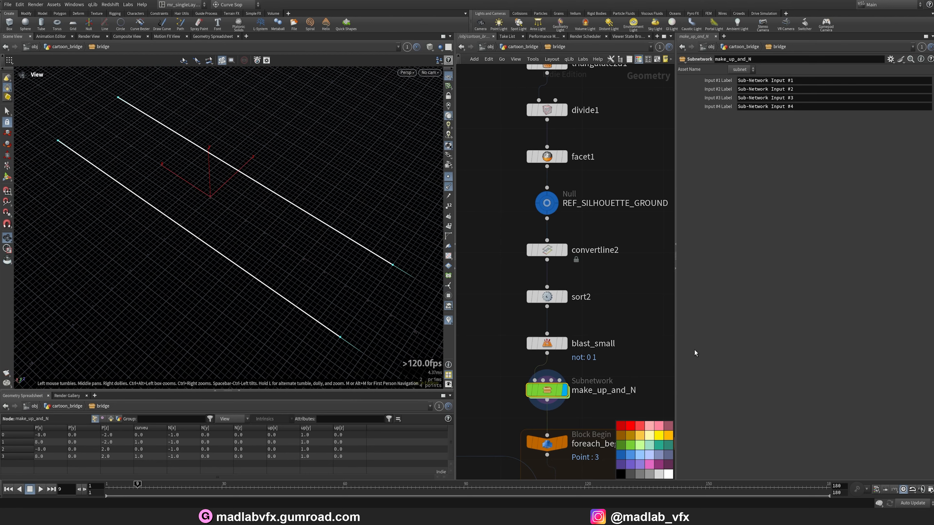
{"action": "left_click_drag", "start_coordinate": [675, 352], "coordinate": [742, 349]}
{"action": "scroll", "coordinate": [689, 346], "scroll_direction": "down", "scroll_amount": 3}
{"action": "middle_click_drag", "start_coordinate": [680, 344], "coordinate": [667, 218]}
{"action": "scroll", "coordinate": [625, 358], "scroll_direction": "up", "scroll_amount": 3}
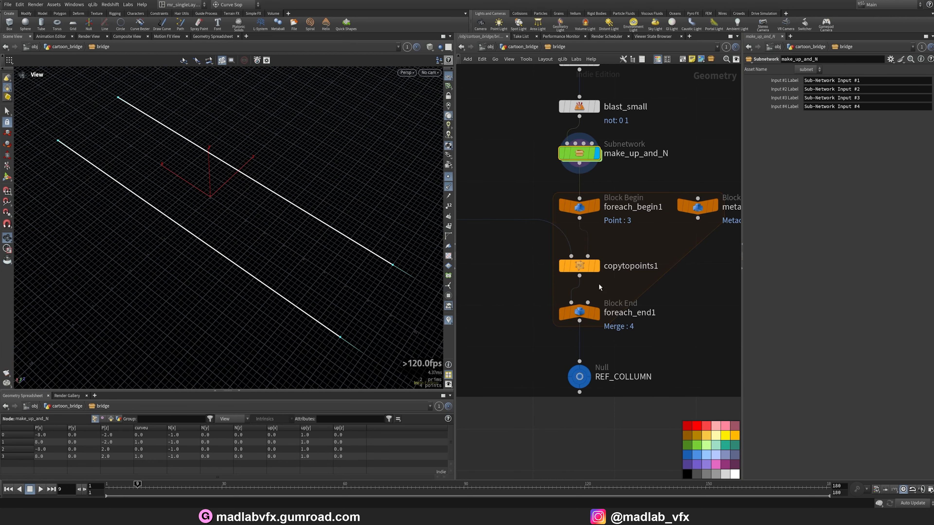
Display copytopoints1 and foreach_end1, orbiting to view the columns copied along the pavement edges.
{"action": "left_click", "coordinate": [597, 266]}
{"action": "left_click_drag", "start_coordinate": [196, 178], "coordinate": [151, 165]}
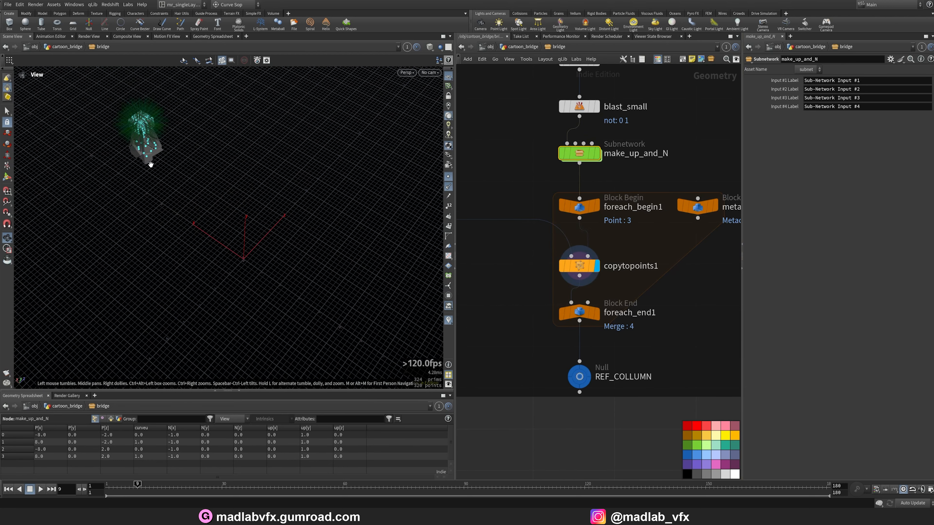
{"action": "left_click", "coordinate": [449, 178]}
{"action": "left_click", "coordinate": [448, 188]}
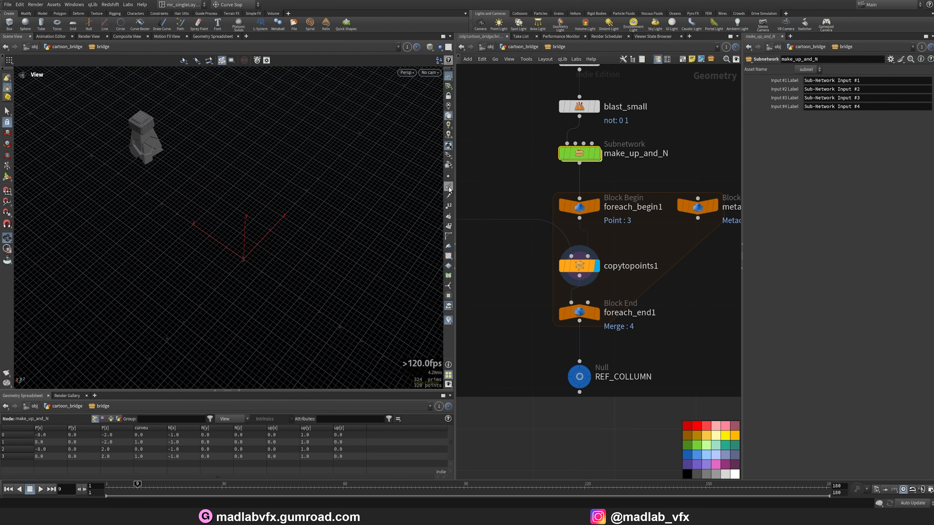
{"action": "left_click", "coordinate": [597, 314]}
{"action": "left_click", "coordinate": [580, 315]}
{"action": "middle_click_drag", "start_coordinate": [296, 305], "coordinate": [232, 251]}
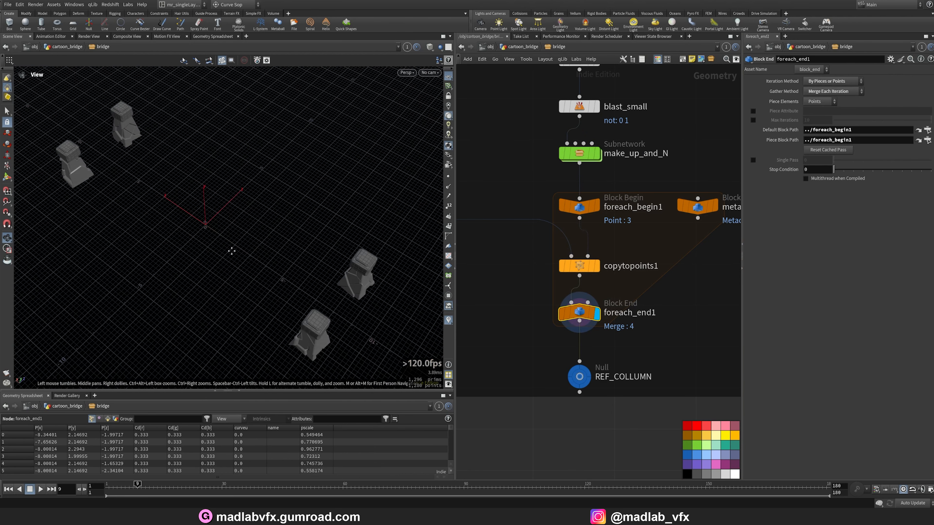
{"action": "left_click_drag", "start_coordinate": [231, 250], "coordinate": [298, 302]}
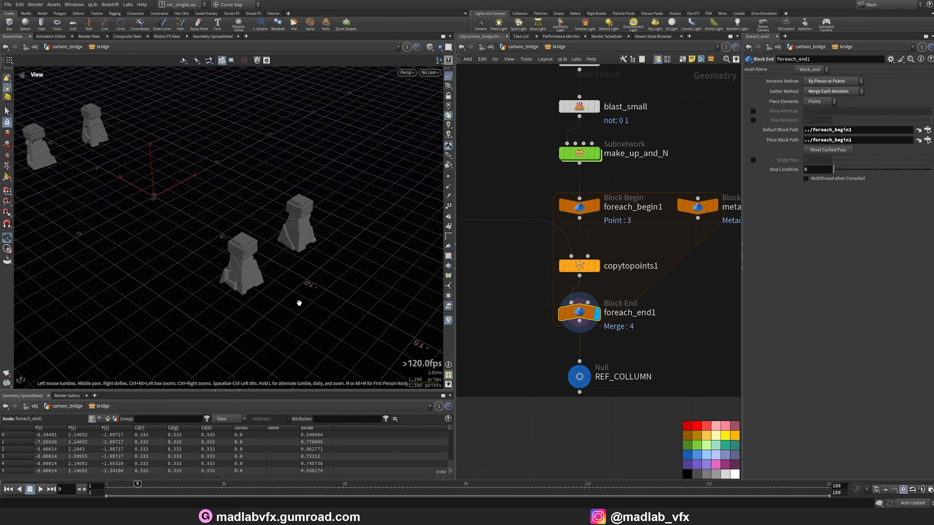
Display REF_COLLUMN and pan across the WALLS network box.
{"action": "mouse_move", "coordinate": [585, 377]}
{"action": "left_click", "coordinate": [601, 355]}
{"action": "left_click", "coordinate": [582, 379]}
{"action": "scroll", "coordinate": [645, 367], "scroll_direction": "down", "scroll_amount": 8}
{"action": "middle_click_drag", "start_coordinate": [711, 328], "coordinate": [548, 342]}
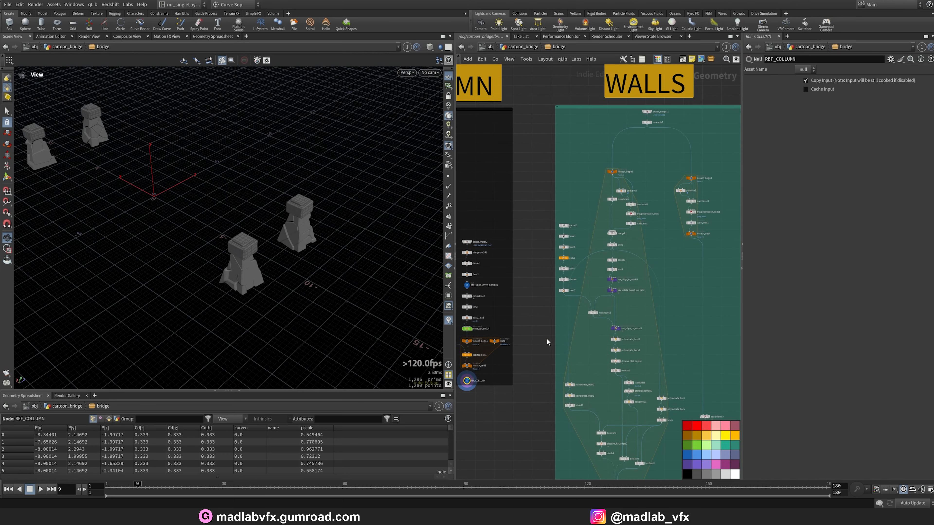
{"action": "middle_click_drag", "start_coordinate": [579, 269], "coordinate": [442, 335]}
{"action": "middle_click_drag", "start_coordinate": [637, 248], "coordinate": [560, 223]}
{"action": "middle_click_drag", "start_coordinate": [614, 173], "coordinate": [566, 185]}
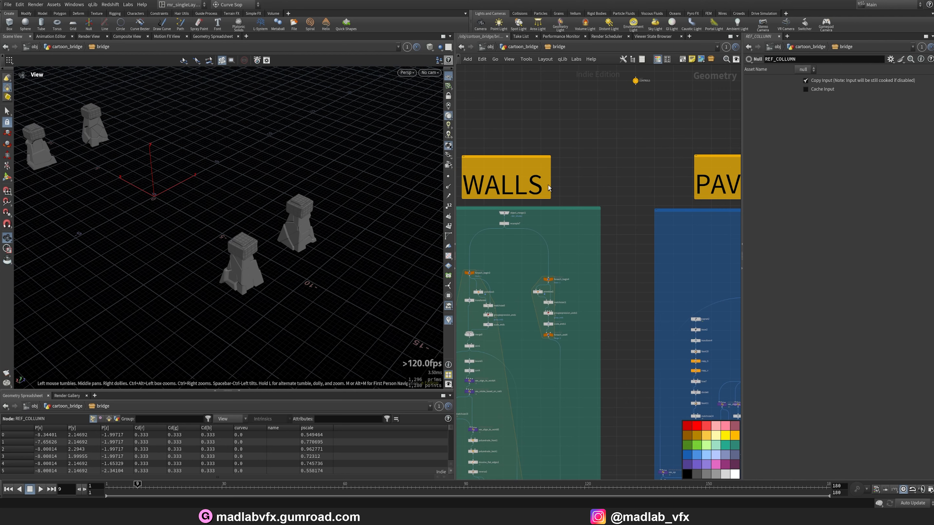
Display REF_PAVEMENT_CURVED in the pavement network and orbit around the curved deck.
{"action": "scroll", "coordinate": [552, 189], "scroll_direction": "down", "scroll_amount": 2}
{"action": "middle_click_drag", "start_coordinate": [721, 246], "coordinate": [604, 219]}
{"action": "scroll", "coordinate": [590, 238], "scroll_direction": "up", "scroll_amount": 5}
{"action": "scroll", "coordinate": [604, 219], "scroll_direction": "up", "scroll_amount": 1}
{"action": "scroll", "coordinate": [576, 256], "scroll_direction": "up", "scroll_amount": 1}
{"action": "middle_click_drag", "start_coordinate": [526, 278], "coordinate": [556, 274]}
{"action": "left_click", "coordinate": [584, 228]}
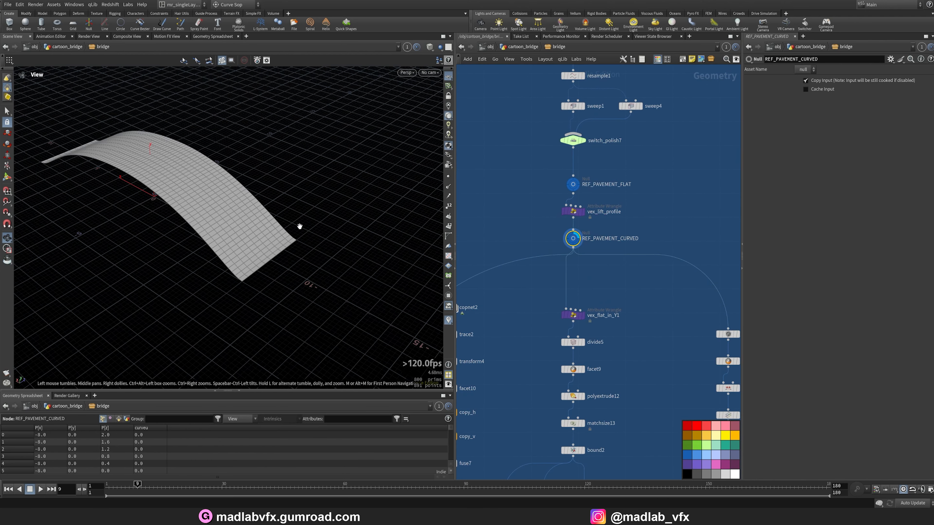
{"action": "left_click_drag", "start_coordinate": [300, 226], "coordinate": [342, 216]}
{"action": "scroll", "coordinate": [577, 307], "scroll_direction": "down", "scroll_amount": 6}
{"action": "middle_click_drag", "start_coordinate": [584, 307], "coordinate": [528, 204]}
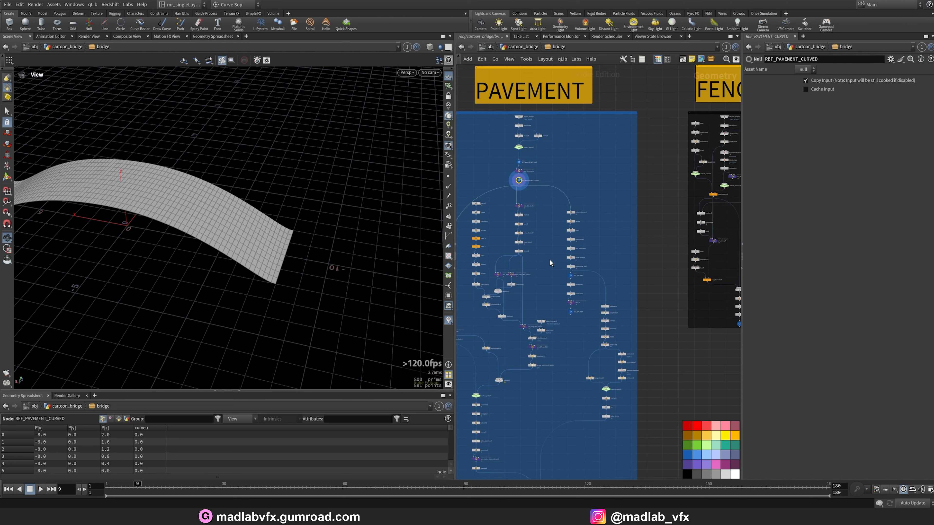
Display merge3 and view the brick-covered pavement in smooth shaded mode, orbiting around the deck.
{"action": "left_click_drag", "start_coordinate": [742, 231], "coordinate": [804, 231]}
{"action": "scroll", "coordinate": [612, 289], "scroll_direction": "up", "scroll_amount": 10}
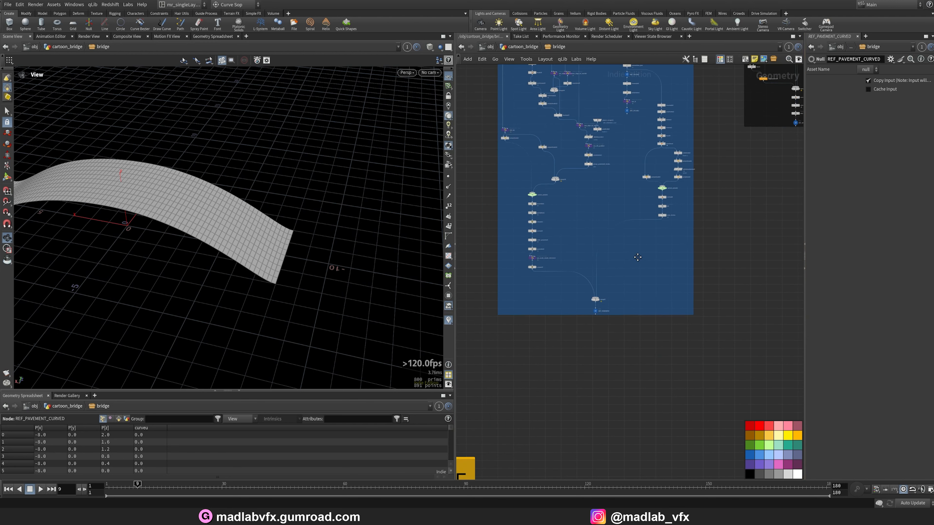
{"action": "left_click", "coordinate": [610, 287]}
{"action": "left_click_drag", "start_coordinate": [241, 197], "coordinate": [171, 226]}
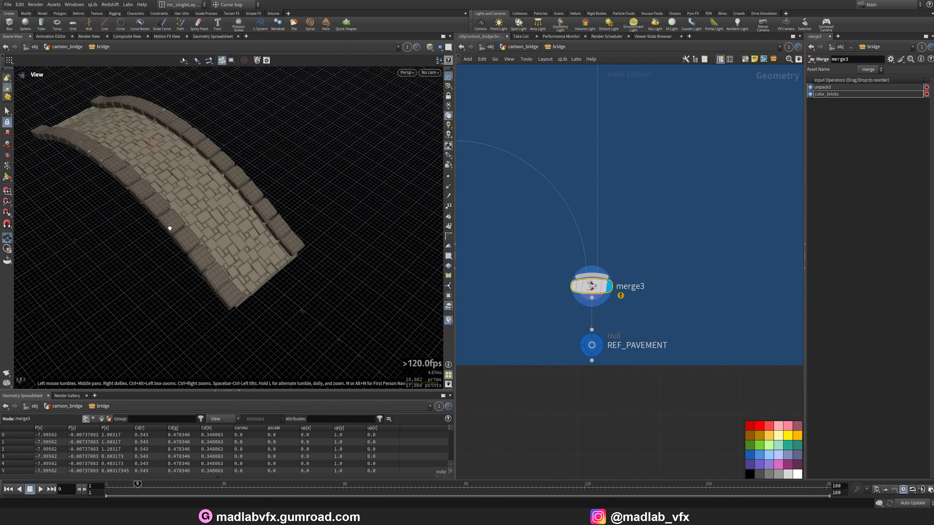
{"action": "scroll", "coordinate": [170, 225], "scroll_direction": "up", "scroll_amount": 4}
{"action": "key", "text": "w"}
{"action": "key", "text": "w"}
{"action": "left_click", "coordinate": [429, 49]}
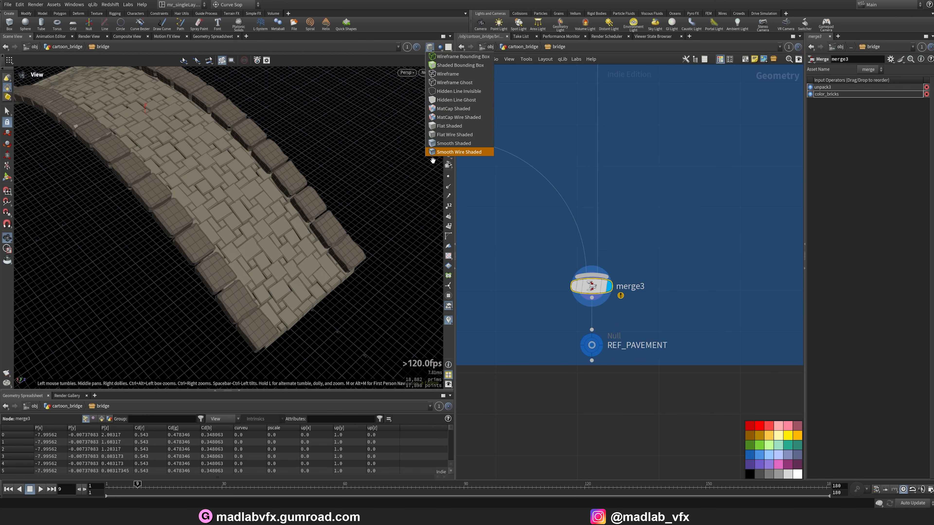
{"action": "left_click", "coordinate": [435, 145]}
{"action": "mouse_move", "coordinate": [239, 202]}
{"action": "left_mouse_down"}
{"action": "mouse_move", "coordinate": [267, 183]}
{"action": "mouse_move", "coordinate": [271, 217]}
{"action": "mouse_move", "coordinate": [169, 179]}
{"action": "mouse_move", "coordinate": [272, 250]}
{"action": "left_mouse_up"}
{"action": "scroll", "coordinate": [663, 239], "scroll_direction": "down", "scroll_amount": 2}
{"action": "key", "text": "h"}
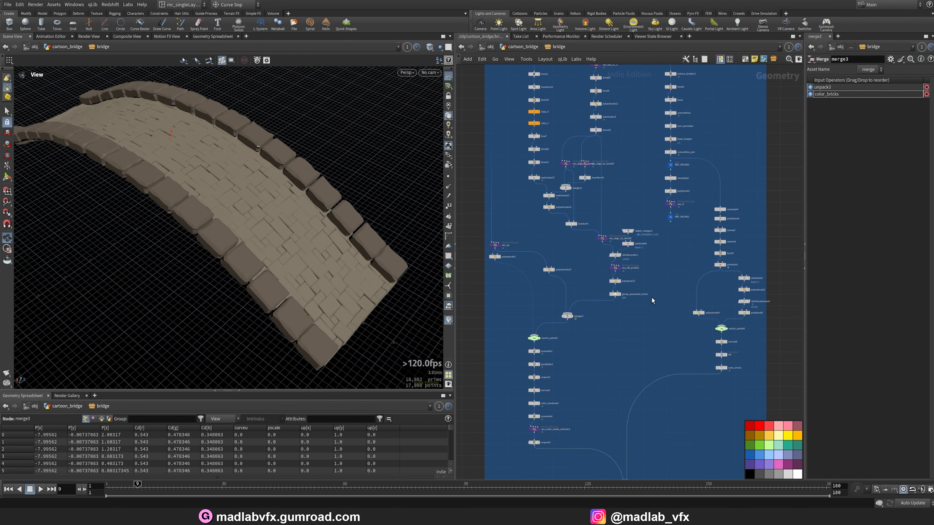
Display vex_flat_in_Y1 below REF_PAVEMENT_CURVED and inspect its VEX code flattening the pavement in wireframe.
{"action": "middle_click_drag", "start_coordinate": [661, 247], "coordinate": [630, 316]}
{"action": "scroll", "coordinate": [615, 234], "scroll_direction": "up", "scroll_amount": 2}
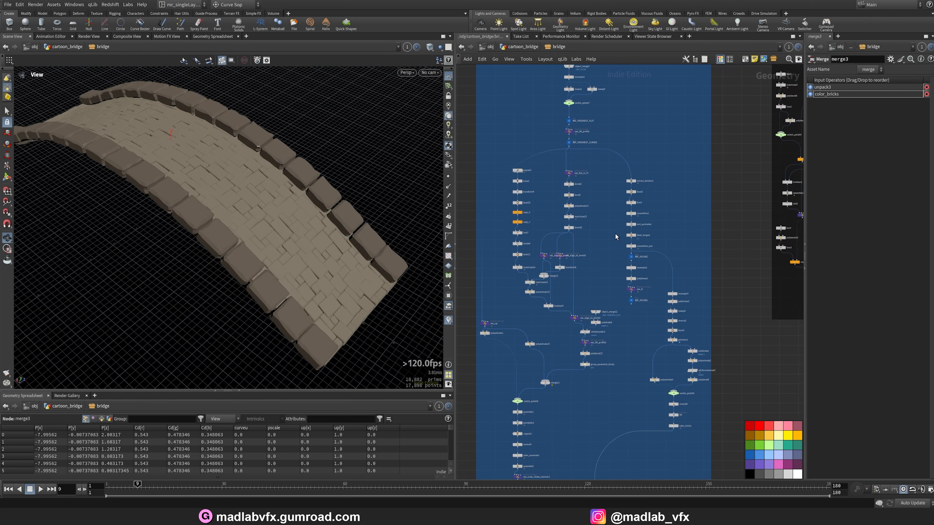
{"action": "middle_click_drag", "start_coordinate": [613, 176], "coordinate": [660, 233]}
{"action": "scroll", "coordinate": [601, 248], "scroll_direction": "up", "scroll_amount": 2}
{"action": "scroll", "coordinate": [576, 227], "scroll_direction": "up", "scroll_amount": 4}
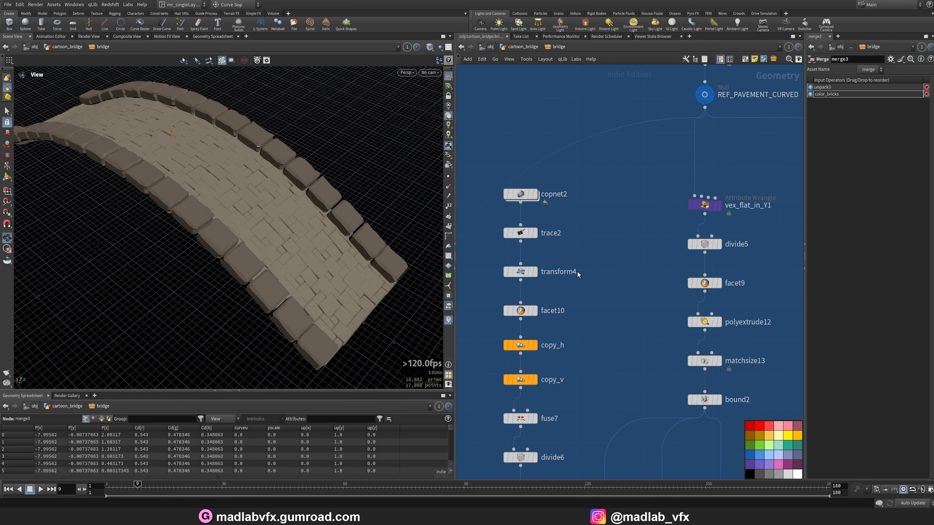
{"action": "scroll", "coordinate": [577, 274], "scroll_direction": "down", "scroll_amount": 4}
{"action": "middle_click_drag", "start_coordinate": [577, 273], "coordinate": [523, 312]}
{"action": "middle_click_drag", "start_coordinate": [656, 271], "coordinate": [570, 249]}
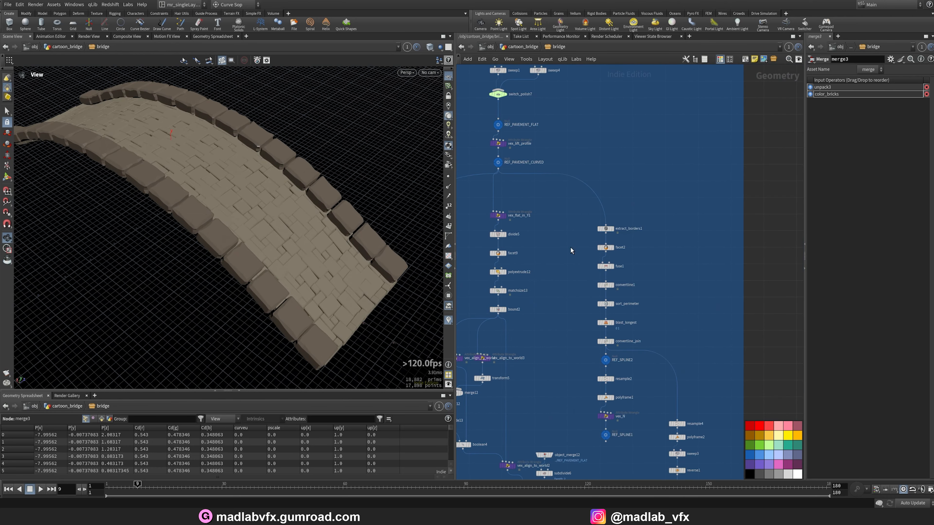
{"action": "middle_click_drag", "start_coordinate": [502, 216], "coordinate": [572, 230]}
{"action": "scroll", "coordinate": [571, 230], "scroll_direction": "up", "scroll_amount": 4}
{"action": "left_click", "coordinate": [586, 228]}
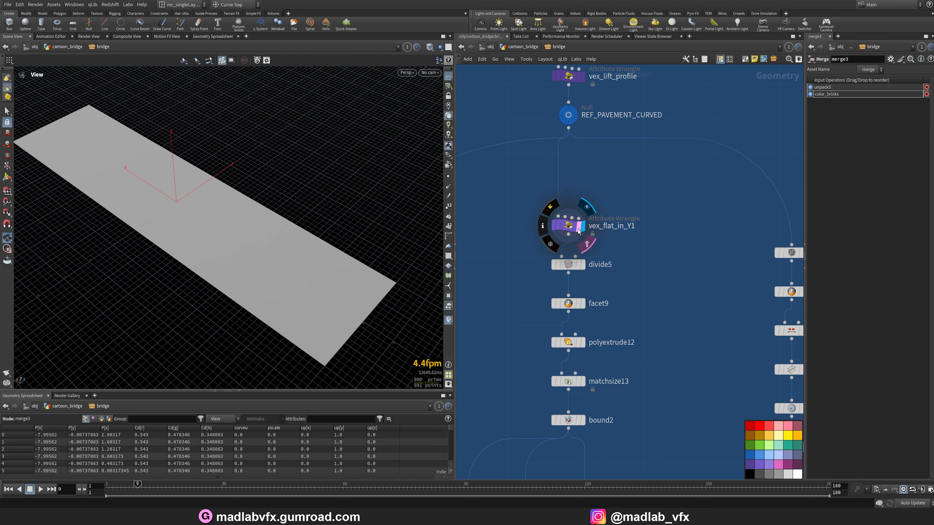
{"action": "left_click", "coordinate": [562, 229]}
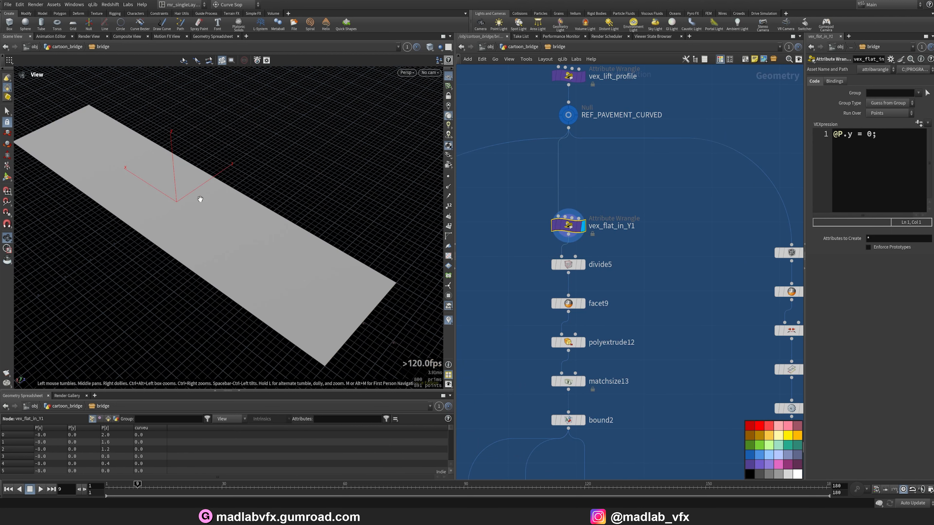
{"action": "key", "text": "w"}
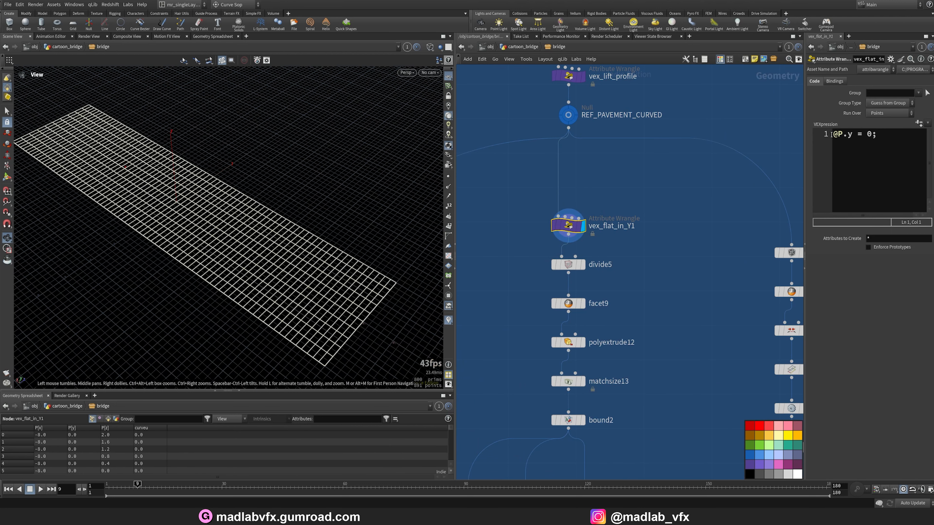
Display divide5 and inspect its parameters and the flat pavement outline.
{"action": "middle_click_drag", "start_coordinate": [623, 281], "coordinate": [633, 261]}
{"action": "left_click", "coordinate": [594, 244]}
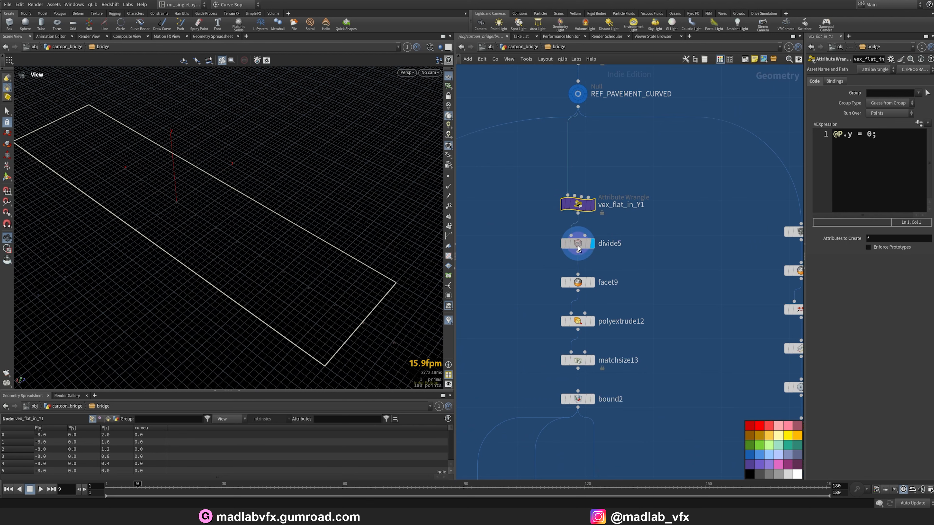
{"action": "left_click", "coordinate": [576, 244]}
{"action": "key", "text": "w"}
{"action": "left_click_drag", "start_coordinate": [304, 212], "coordinate": [259, 222]}
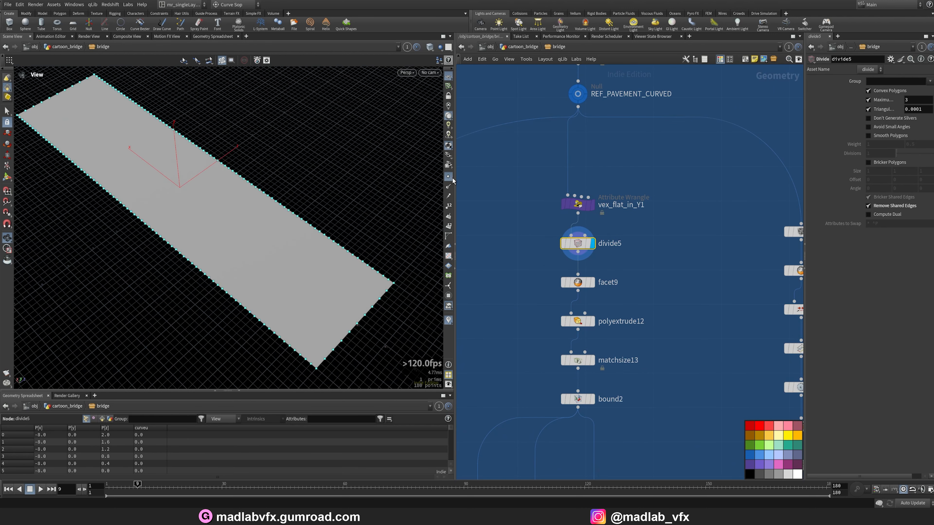
{"action": "key", "text": "w"}
Display facet9 and then polyextrude12 to inspect the flat slab and its extrusion.
{"action": "left_click", "coordinate": [591, 282]}
{"action": "left_click", "coordinate": [577, 282]}
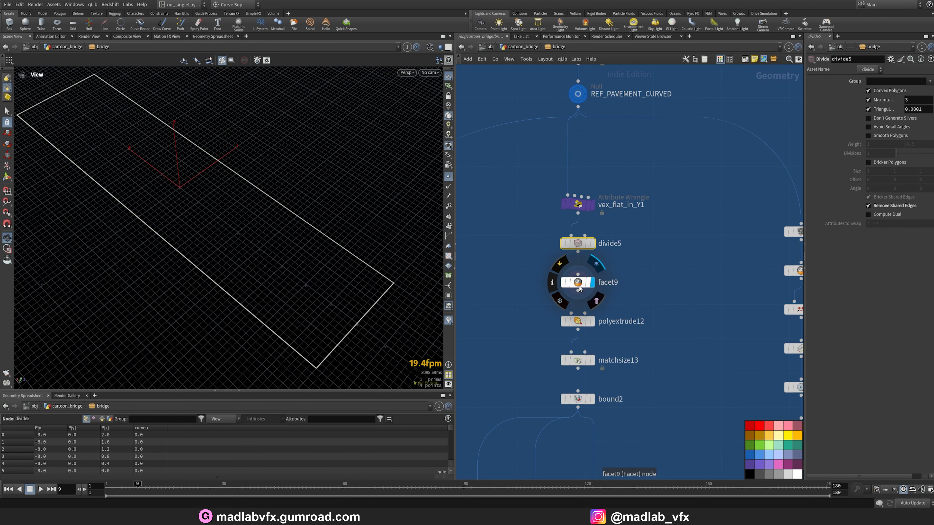
{"action": "key", "text": "w"}
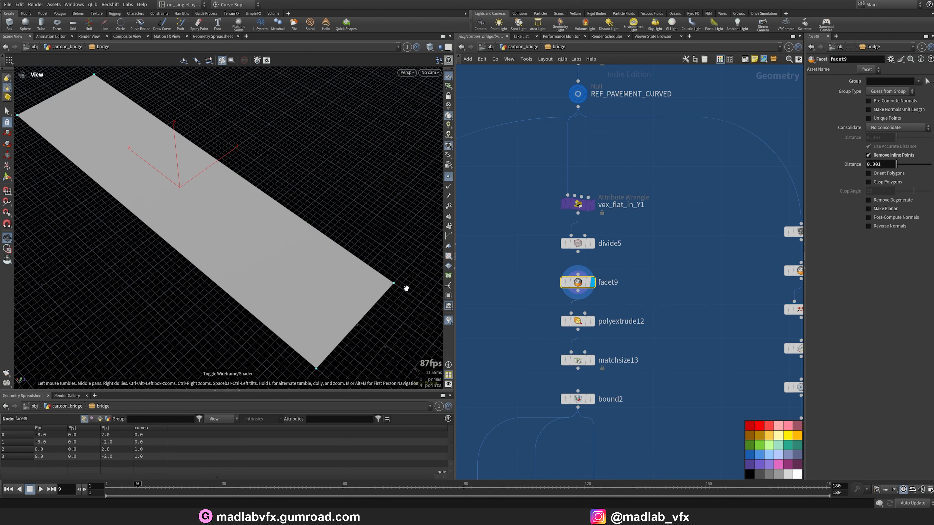
{"action": "left_click", "coordinate": [591, 321]}
{"action": "left_click", "coordinate": [577, 321]}
{"action": "mouse_move", "coordinate": [353, 258]}
{"action": "left_mouse_down"}
{"action": "mouse_move", "coordinate": [333, 246]}
{"action": "mouse_move", "coordinate": [329, 317]}
{"action": "mouse_move", "coordinate": [329, 208]}
{"action": "mouse_move", "coordinate": [388, 306]}
{"action": "mouse_move", "coordinate": [342, 263]}
{"action": "left_mouse_up"}
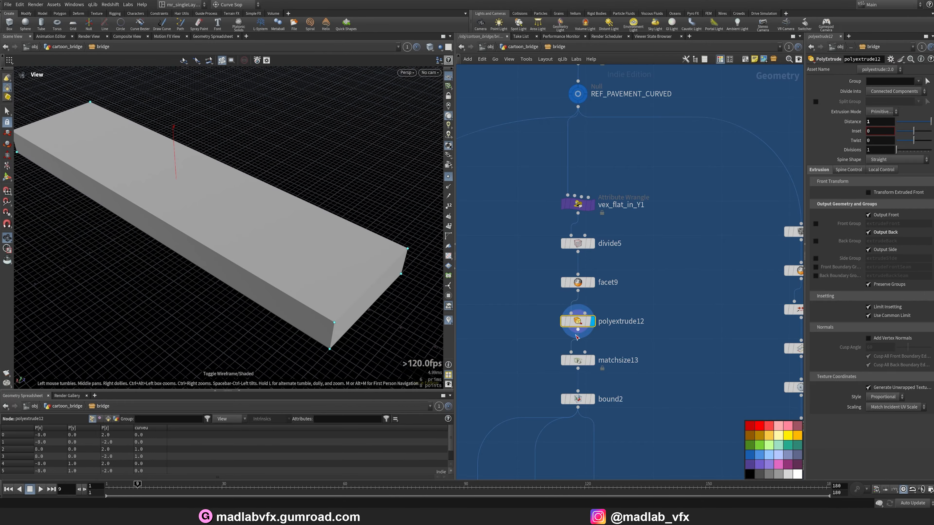
Display matchsize13 and bound2 to inspect the slab's size matching and bounding box settings.
{"action": "left_click", "coordinate": [591, 360]}
{"action": "left_click", "coordinate": [576, 360]}
{"action": "left_click_drag", "start_coordinate": [289, 250], "coordinate": [275, 227]}
{"action": "middle_click_drag", "start_coordinate": [673, 388], "coordinate": [664, 317]}
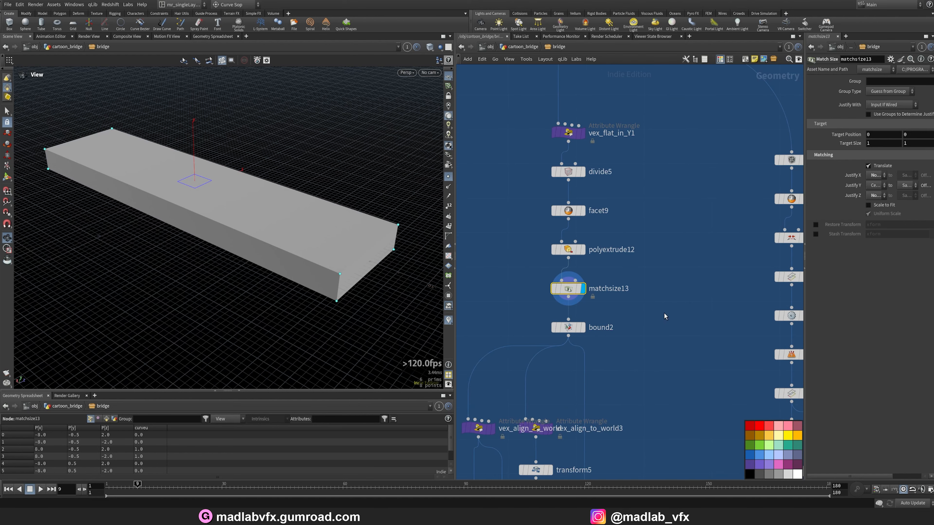
{"action": "left_click", "coordinate": [584, 327]}
{"action": "left_click", "coordinate": [573, 328]}
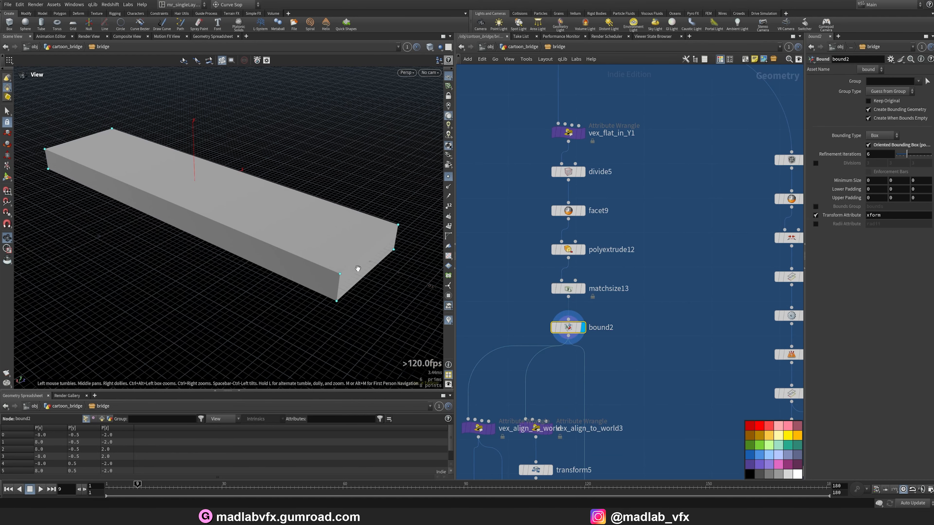
Display matchsize14 in the tile branch and view the tiled brick grid.
{"action": "scroll", "coordinate": [347, 262], "scroll_direction": "down", "scroll_amount": 1}
{"action": "scroll", "coordinate": [653, 372], "scroll_direction": "down", "scroll_amount": 5}
{"action": "middle_click_drag", "start_coordinate": [638, 339], "coordinate": [653, 295]}
{"action": "scroll", "coordinate": [599, 235], "scroll_direction": "up", "scroll_amount": 3}
{"action": "middle_click_drag", "start_coordinate": [597, 239], "coordinate": [594, 280]}
{"action": "scroll", "coordinate": [559, 216], "scroll_direction": "up", "scroll_amount": 3}
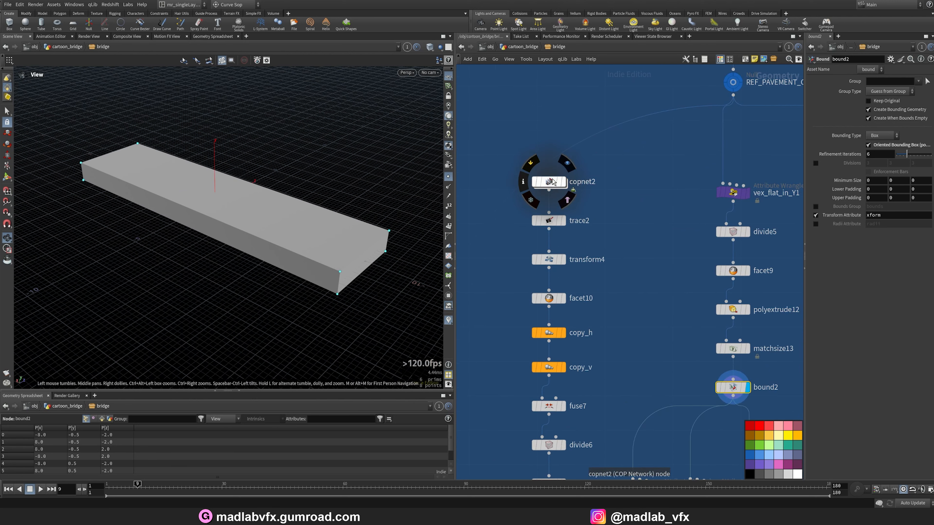
{"action": "middle_click_drag", "start_coordinate": [604, 335], "coordinate": [597, 177]}
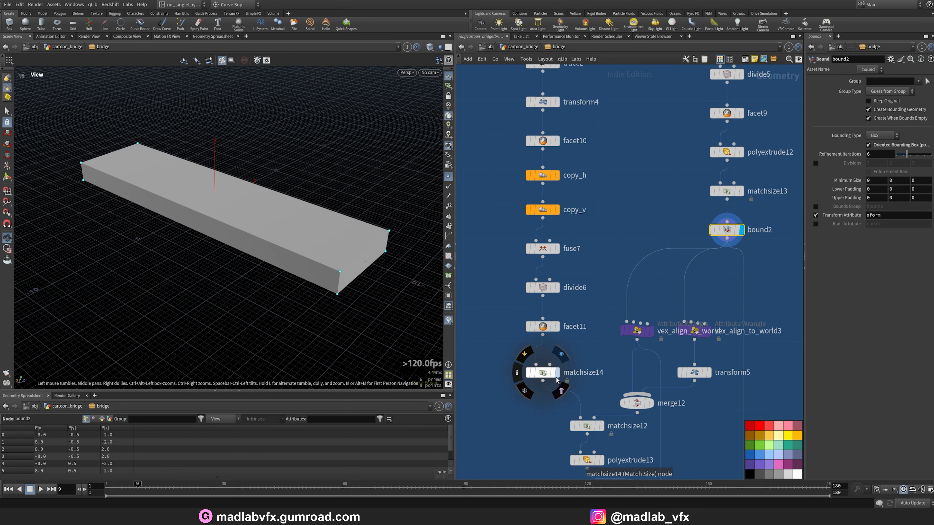
{"action": "left_click", "coordinate": [546, 377]}
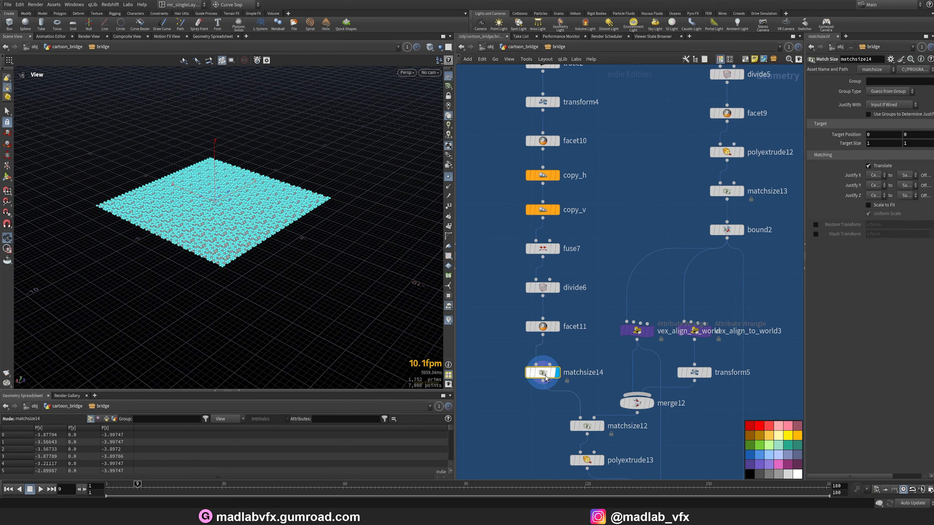
{"action": "left_click", "coordinate": [449, 177]}
{"action": "left_click_drag", "start_coordinate": [397, 195], "coordinate": [379, 260]}
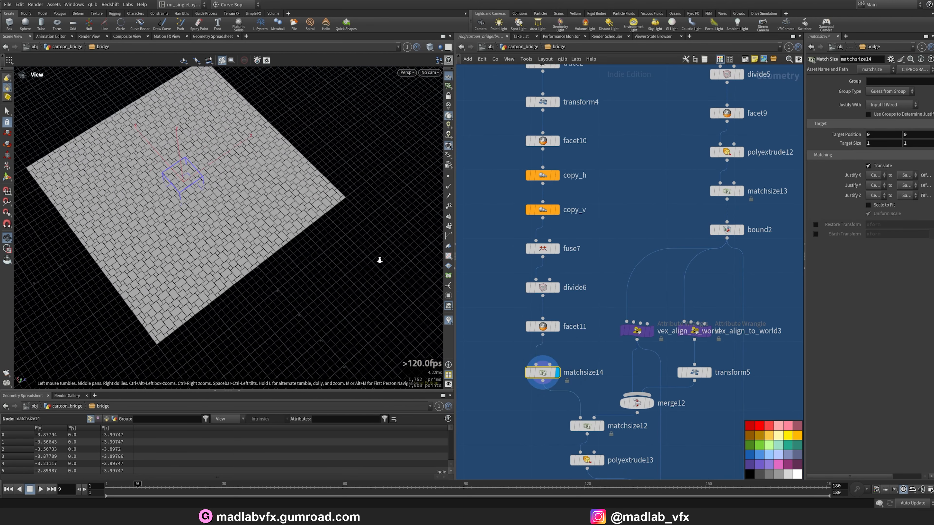
{"action": "scroll", "coordinate": [268, 235], "scroll_direction": "up", "scroll_amount": 3}
{"action": "scroll", "coordinate": [595, 221], "scroll_direction": "down", "scroll_amount": 5}
{"action": "scroll", "coordinate": [556, 175], "scroll_direction": "up", "scroll_amount": 6}
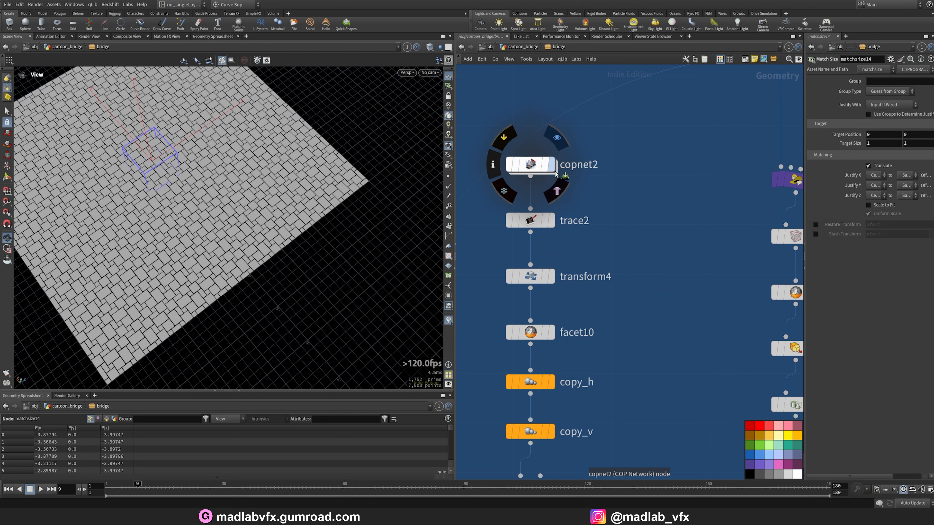
Enter copnet2, select tilepattern1, and widen the parameter pane to inspect its French Pattern settings.
{"action": "left_click", "coordinate": [530, 164]}
{"action": "double_click", "coordinate": [530, 166]}
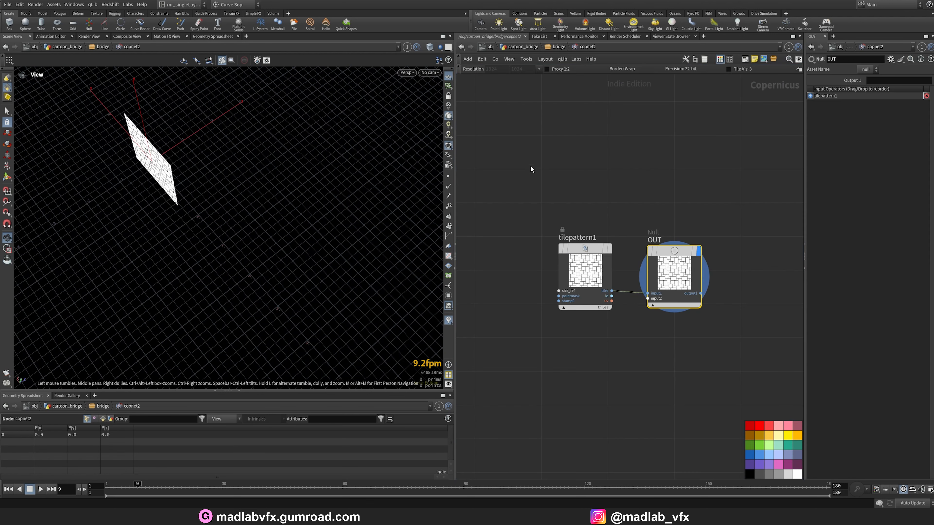
{"action": "left_click", "coordinate": [584, 268]}
{"action": "key", "text": "g"}
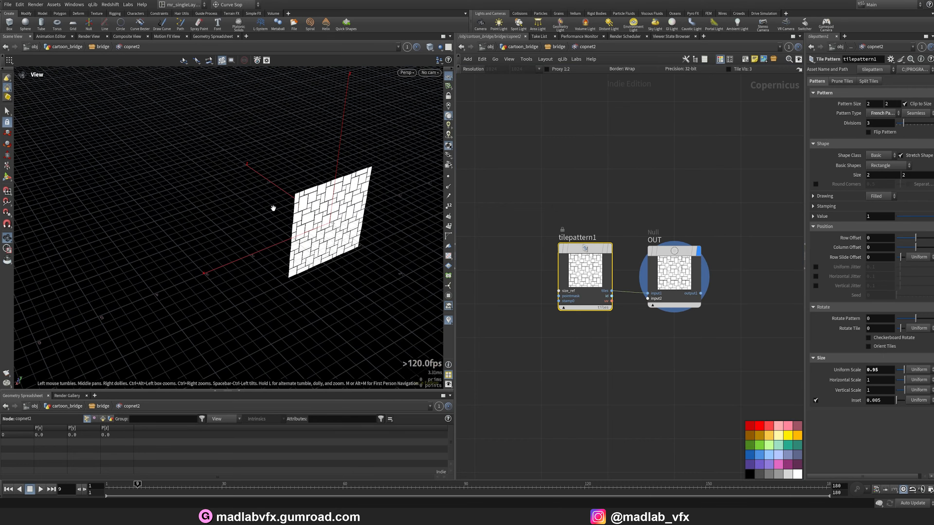
{"action": "right_click_drag", "start_coordinate": [261, 241], "coordinate": [388, 245]}
{"action": "middle_click_drag", "start_coordinate": [322, 256], "coordinate": [244, 239]}
{"action": "left_click_drag", "start_coordinate": [244, 239], "coordinate": [281, 237]}
{"action": "middle_click_drag", "start_coordinate": [630, 328], "coordinate": [592, 302]}
{"action": "scroll", "coordinate": [591, 302], "scroll_direction": "up", "scroll_amount": 2}
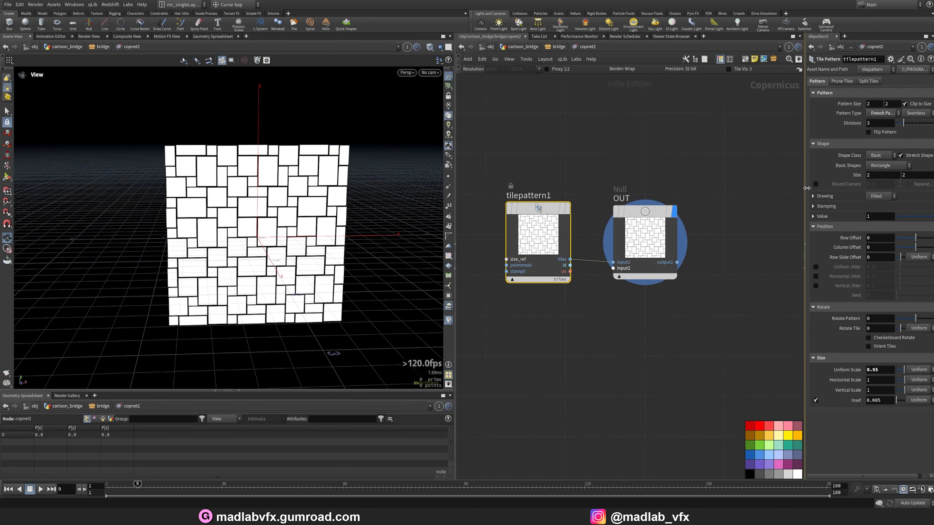
{"action": "left_click_drag", "start_coordinate": [806, 188], "coordinate": [634, 187]}
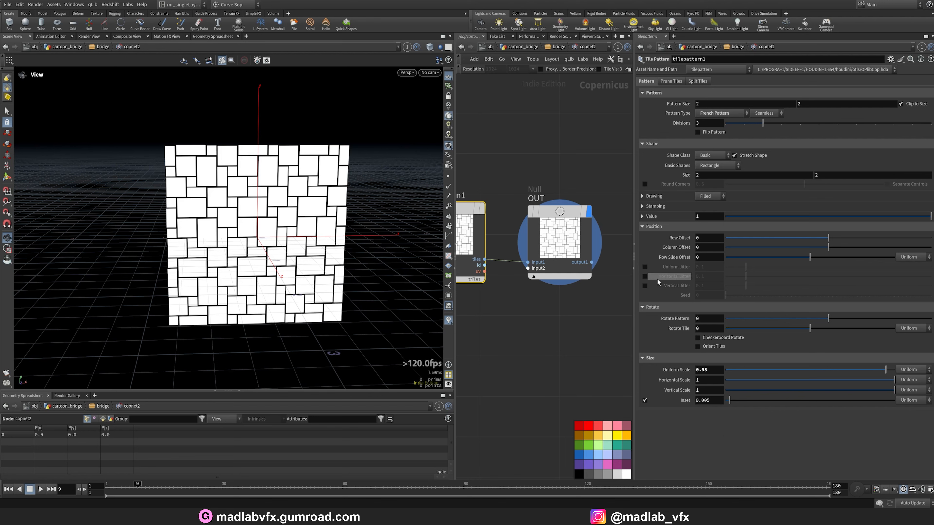
Return to the bridge network and display the copnet2 node's brick pattern output.
{"action": "left_click_drag", "start_coordinate": [587, 287], "coordinate": [681, 180]}
{"action": "key", "text": "u"}
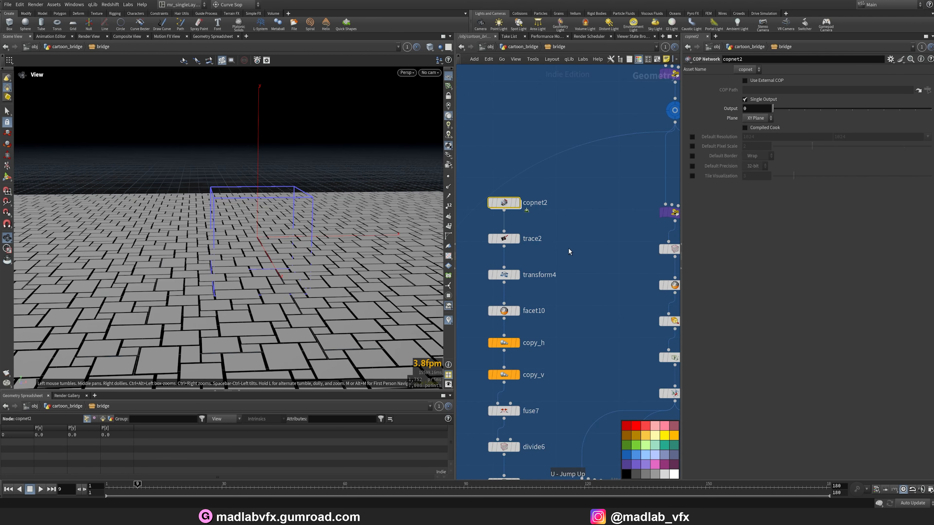
{"action": "left_click", "coordinate": [516, 203]}
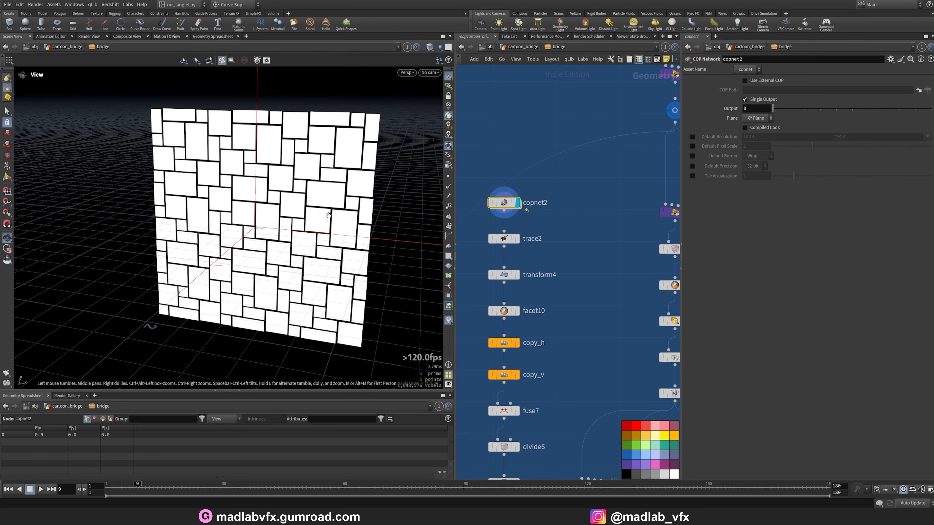
Switch the display between copnet2 and trace2 to compare the brick image with its traced outlines.
{"action": "mouse_move", "coordinate": [333, 207]}
{"action": "left_mouse_down"}
{"action": "mouse_move", "coordinate": [294, 217]}
{"action": "mouse_move", "coordinate": [297, 227]}
{"action": "mouse_move", "coordinate": [316, 203]}
{"action": "mouse_move", "coordinate": [179, 235]}
{"action": "mouse_move", "coordinate": [347, 240]}
{"action": "mouse_move", "coordinate": [219, 239]}
{"action": "left_mouse_up"}
{"action": "left_click", "coordinate": [516, 238]}
{"action": "left_click", "coordinate": [504, 239]}
{"action": "left_click", "coordinate": [517, 202]}
{"action": "left_click", "coordinate": [504, 202]}
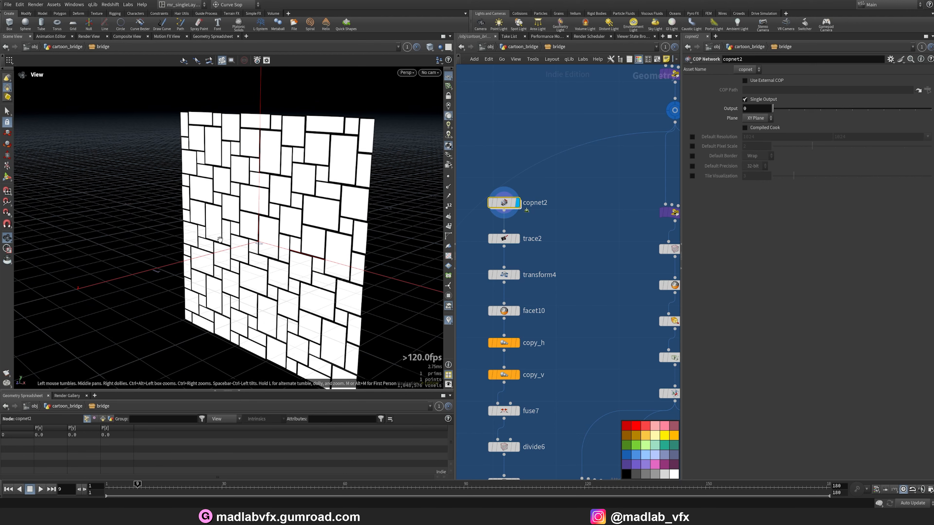
{"action": "mouse_move", "coordinate": [286, 217]}
{"action": "left_mouse_down"}
{"action": "mouse_move", "coordinate": [272, 228]}
{"action": "mouse_move", "coordinate": [323, 253]}
{"action": "mouse_move", "coordinate": [316, 257]}
{"action": "left_mouse_up"}
{"action": "left_click", "coordinate": [517, 240]}
{"action": "left_click", "coordinate": [503, 239]}
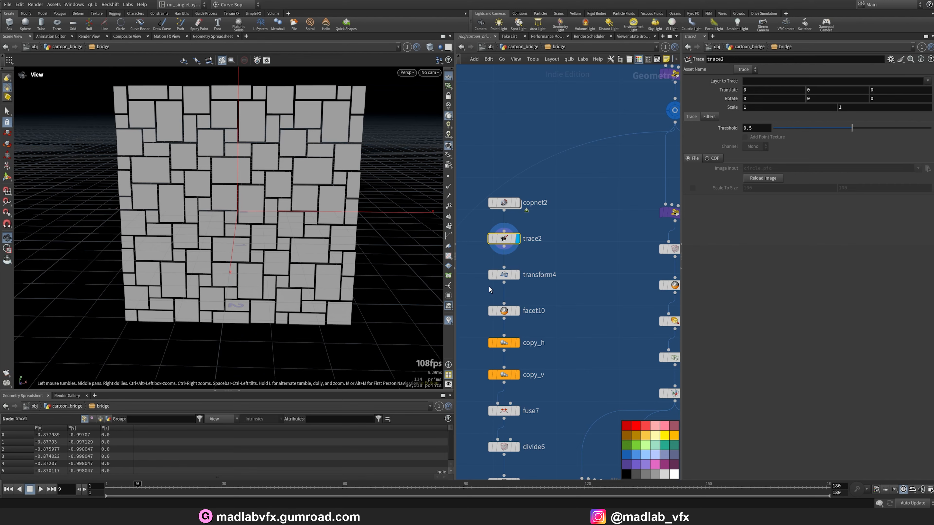
Display transform4 to inspect the traced brick outlines after rotation.
{"action": "left_click", "coordinate": [517, 278]}
{"action": "left_click_drag", "start_coordinate": [294, 198], "coordinate": [264, 262]}
{"action": "left_click_drag", "start_coordinate": [313, 243], "coordinate": [290, 258]}
Display facet10 and switch to wireframe to inspect the cleaned-up tile outlines.
{"action": "left_click", "coordinate": [518, 311]}
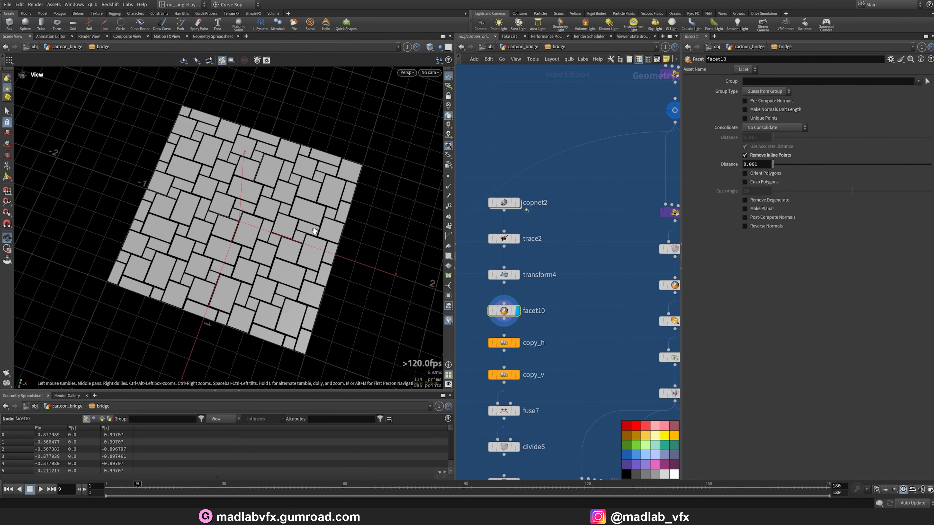
{"action": "key", "text": "w"}
{"action": "left_click", "coordinate": [451, 178]}
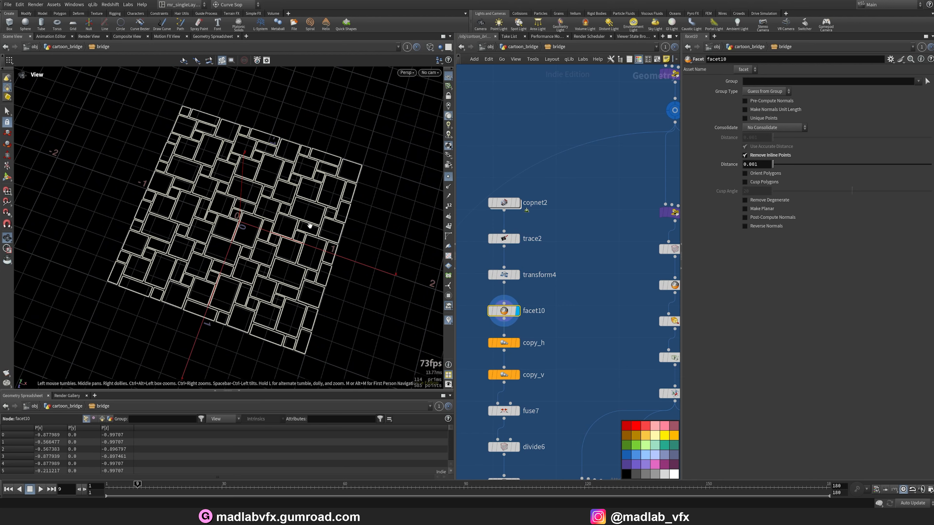
{"action": "scroll", "coordinate": [309, 225], "scroll_direction": "up", "scroll_amount": 1}
Display transform4 and toggle between wireframe and shaded views of the tile pieces.
{"action": "left_click", "coordinate": [517, 274]}
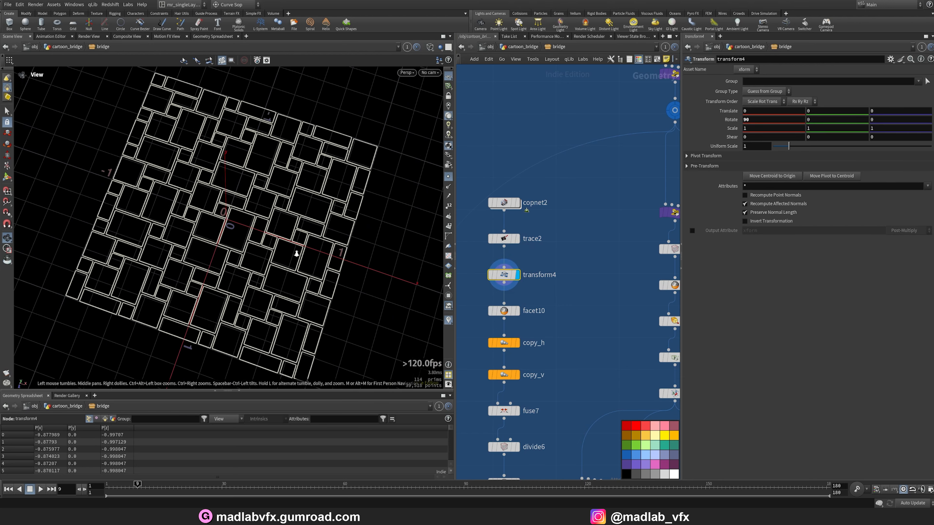
{"action": "key", "text": "w"}
{"action": "scroll", "coordinate": [228, 237], "scroll_direction": "up", "scroll_amount": 2}
{"action": "key", "text": "w"}
{"action": "key", "text": "w"}
{"action": "mouse_move", "coordinate": [190, 242]}
{"action": "right_mouse_down"}
{"action": "mouse_move", "coordinate": [297, 252]}
{"action": "mouse_move", "coordinate": [269, 261]}
{"action": "right_mouse_up"}
{"action": "key", "text": "w"}
{"action": "key", "text": "w"}
{"action": "middle_click_drag", "start_coordinate": [364, 303], "coordinate": [287, 265]}
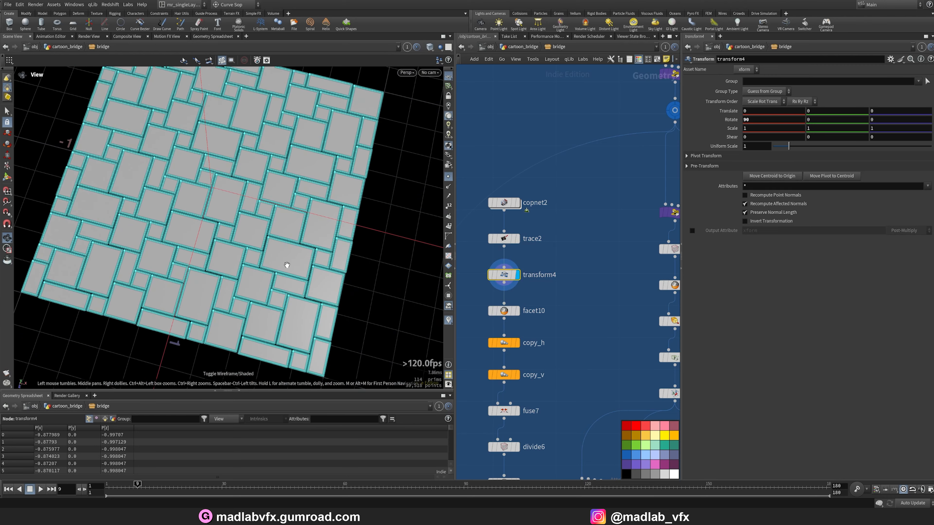
Display facet10 and then copy_h to inspect the horizontally copied tile strip.
{"action": "left_click", "coordinate": [517, 312]}
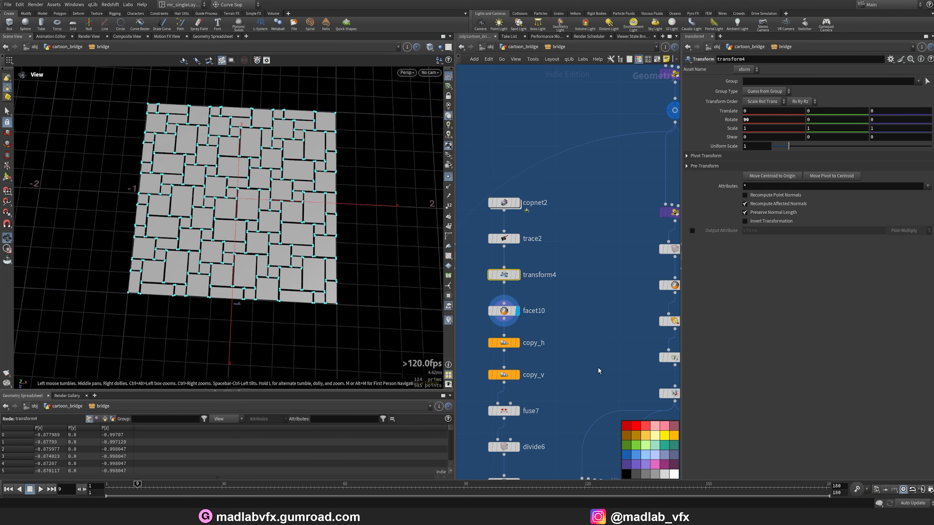
{"action": "left_click", "coordinate": [517, 343]}
{"action": "left_click", "coordinate": [503, 343]}
{"action": "left_click_drag", "start_coordinate": [221, 280], "coordinate": [149, 281]}
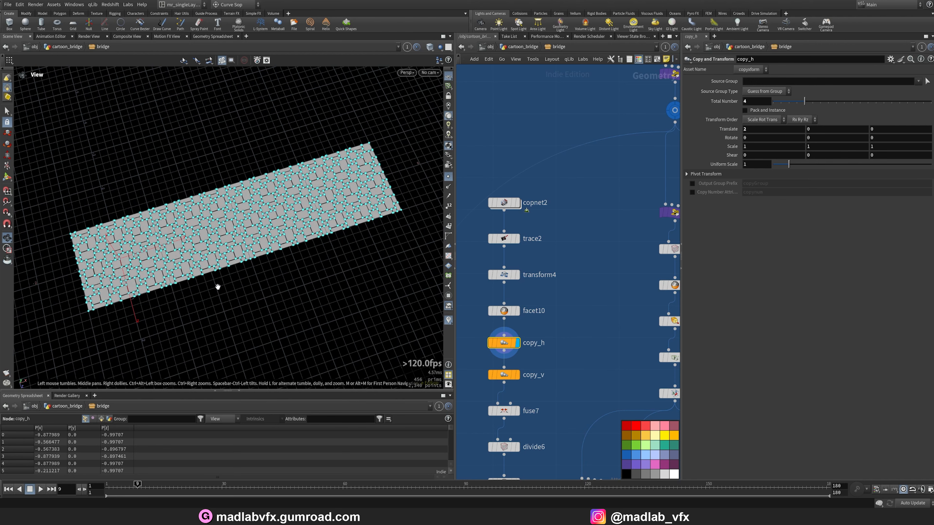
Display copy_v to inspect the full vertically copied tile grid up close.
{"action": "left_click", "coordinate": [514, 377]}
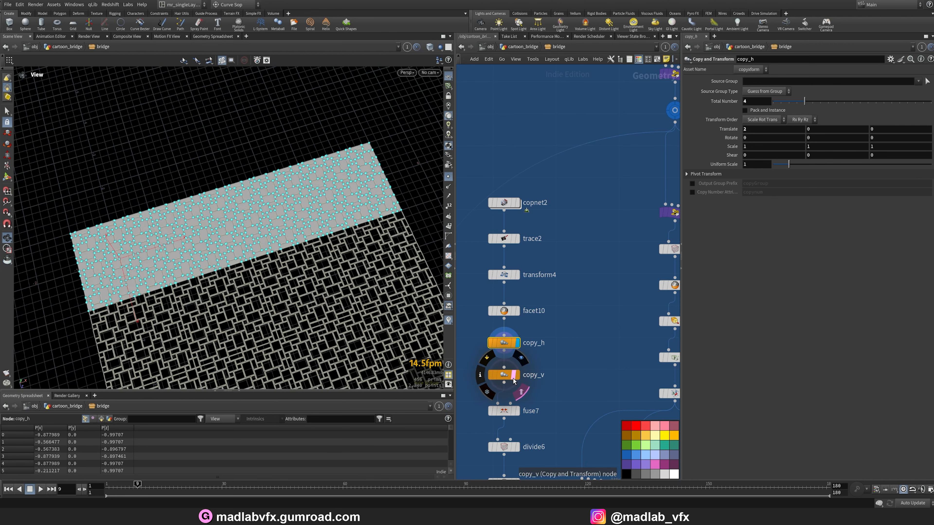
{"action": "left_click", "coordinate": [515, 377]}
{"action": "left_click", "coordinate": [518, 376]}
{"action": "middle_click_drag", "start_coordinate": [303, 288], "coordinate": [296, 166]}
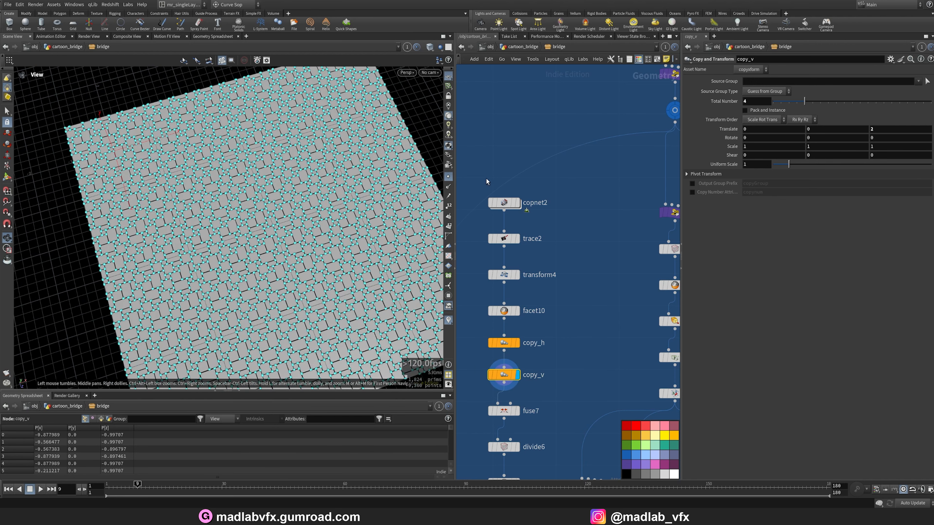
{"action": "left_click", "coordinate": [449, 176]}
{"action": "scroll", "coordinate": [354, 292], "scroll_direction": "up", "scroll_amount": 10}
{"action": "middle_click_drag", "start_coordinate": [355, 292], "coordinate": [327, 282]}
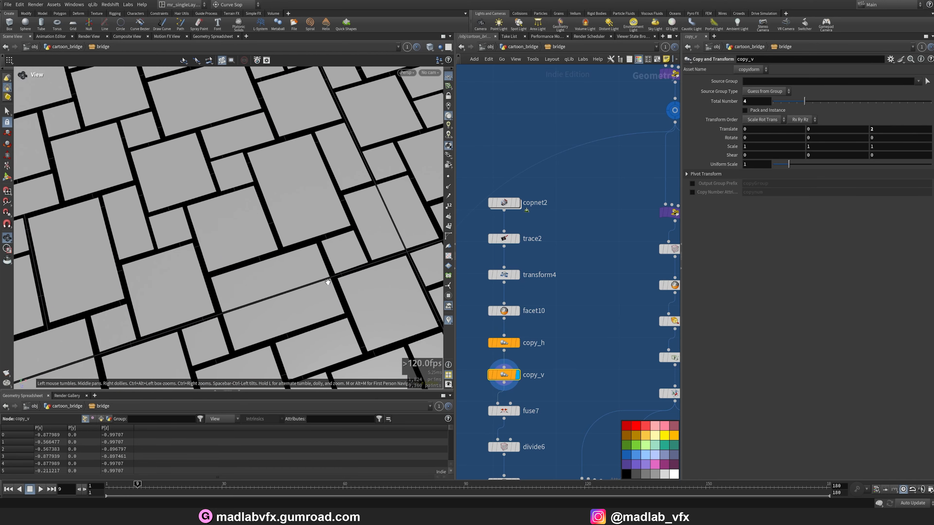
Display fuse7 and toggle wireframe to inspect the fused tile edges.
{"action": "left_click", "coordinate": [518, 411]}
{"action": "left_click", "coordinate": [505, 411]}
{"action": "key", "text": "w"}
{"action": "key", "text": "w"}
{"action": "key", "text": "w"}
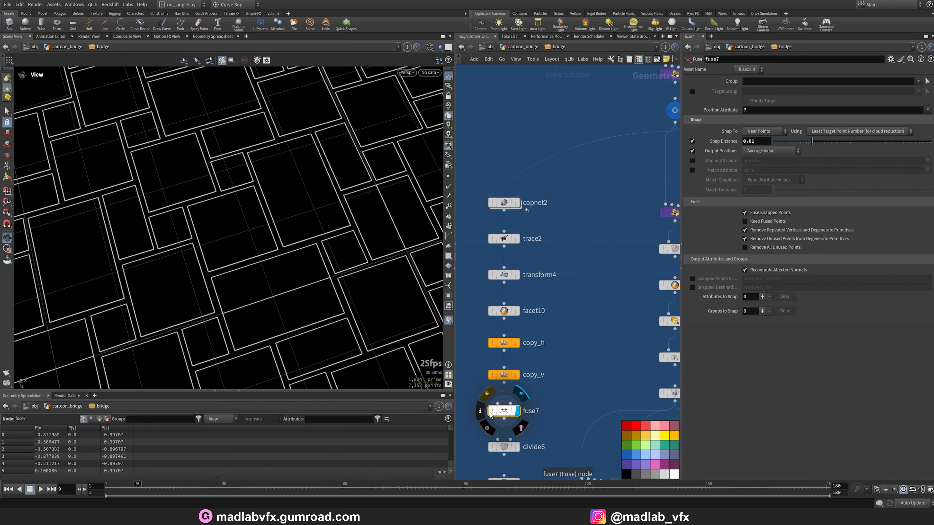
{"action": "key", "text": "w"}
{"action": "middle_click_drag", "start_coordinate": [570, 434], "coordinate": [570, 335]}
{"action": "scroll", "coordinate": [569, 368], "scroll_direction": "up", "scroll_amount": 2}
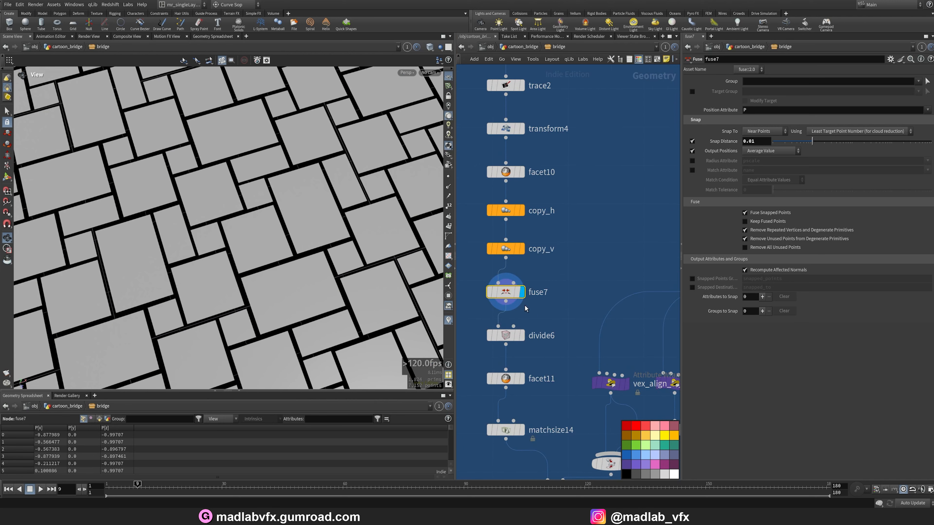
Display divide6 and facet11 to inspect the divided tile faces in wireframe.
{"action": "left_click", "coordinate": [520, 335]}
{"action": "key", "text": "w"}
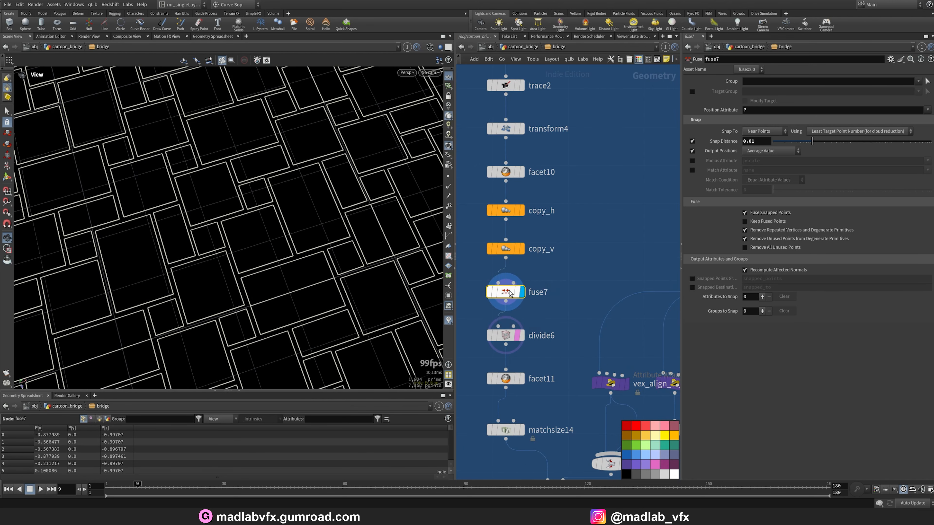
{"action": "left_click", "coordinate": [505, 378]}
{"action": "left_click", "coordinate": [521, 378]}
Select matchsize14 and browse the network toward the slab's alignment branches.
{"action": "middle_click_drag", "start_coordinate": [524, 434], "coordinate": [514, 316]}
{"action": "left_click", "coordinate": [513, 313]}
{"action": "scroll", "coordinate": [246, 229], "scroll_direction": "down", "scroll_amount": 5}
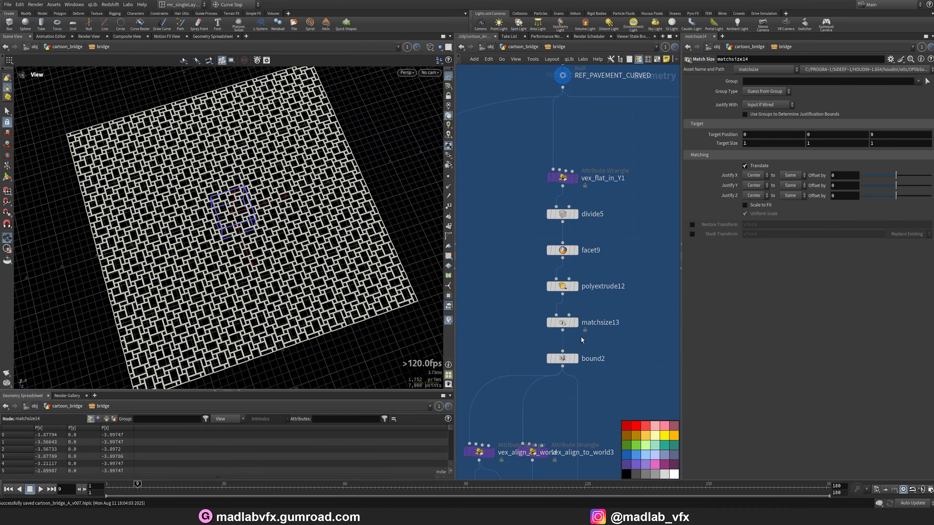
{"action": "mouse_move", "coordinate": [577, 361]}
{"action": "scroll", "coordinate": [606, 353], "scroll_direction": "down", "scroll_amount": 3}
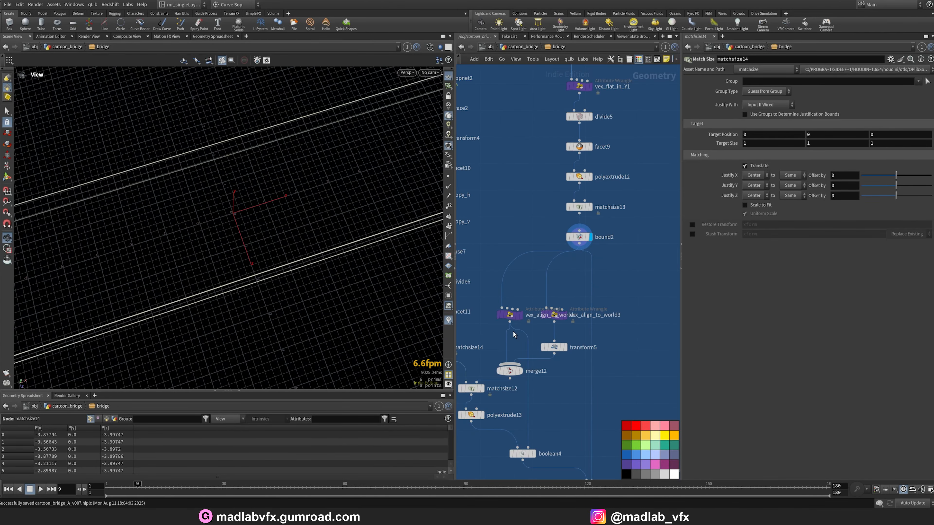
{"action": "scroll", "coordinate": [550, 303], "scroll_direction": "right", "scroll_amount": 3}
{"action": "left_click_drag", "start_coordinate": [493, 315], "coordinate": [562, 306]}
{"action": "middle_click_drag", "start_coordinate": [566, 268], "coordinate": [630, 262]}
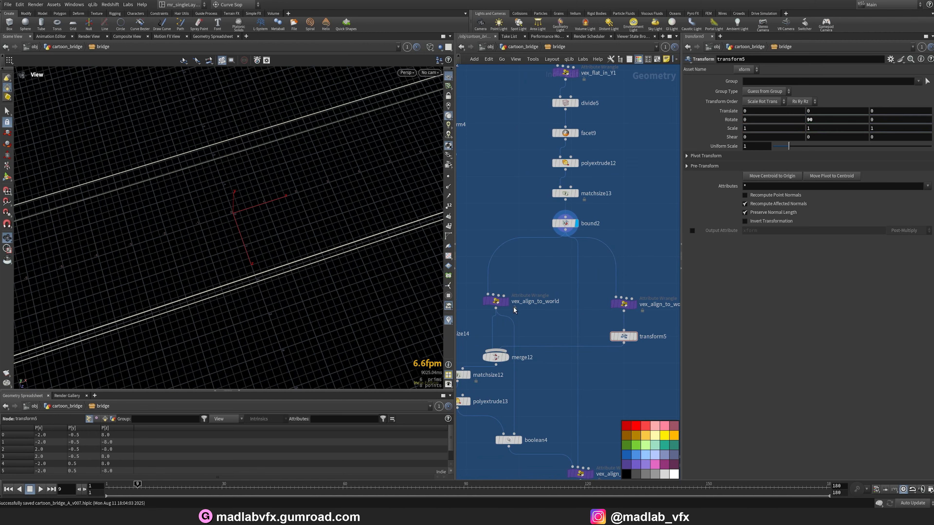
Display vex_align_to_world to inspect the slab aligned to world space.
{"action": "left_click", "coordinate": [506, 302]}
{"action": "left_click", "coordinate": [495, 301]}
{"action": "scroll", "coordinate": [324, 235], "scroll_direction": "down", "scroll_amount": 4}
{"action": "mouse_move", "coordinate": [280, 234]}
{"action": "left_mouse_down"}
{"action": "mouse_move", "coordinate": [282, 251]}
{"action": "mouse_move", "coordinate": [356, 244]}
{"action": "mouse_move", "coordinate": [248, 237]}
{"action": "mouse_move", "coordinate": [217, 209]}
{"action": "mouse_move", "coordinate": [232, 244]}
{"action": "left_mouse_up"}
{"action": "key", "text": "w"}
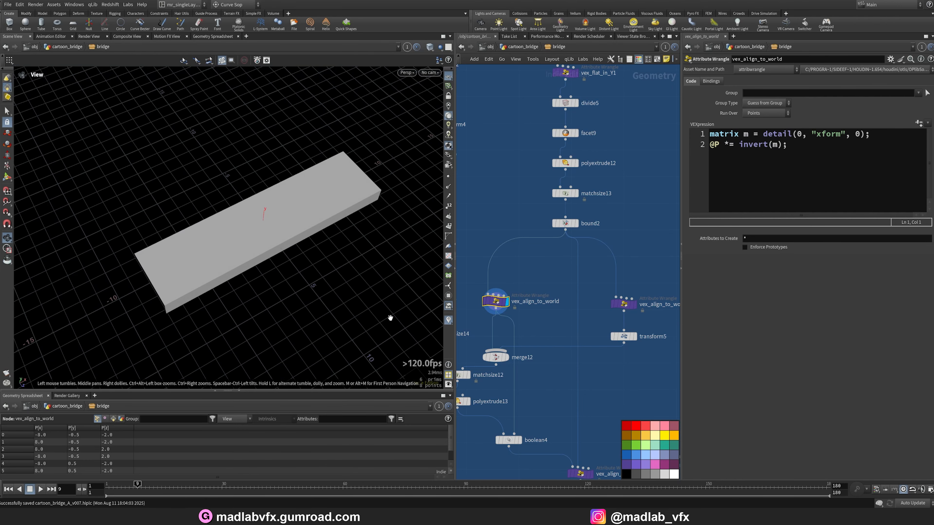
Widen the parameter pane to read vex_align_to_world's matrix inversion code.
{"action": "left_click_drag", "start_coordinate": [684, 232], "coordinate": [664, 229]}
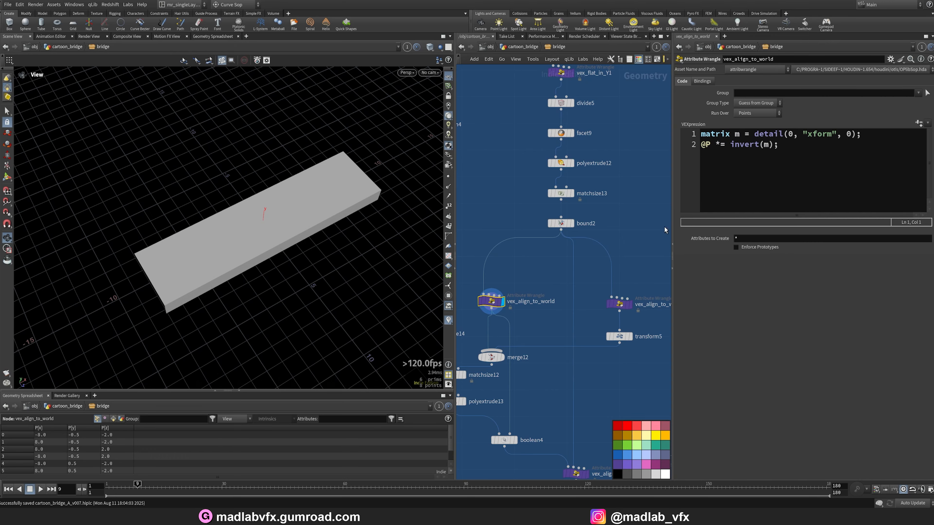
{"action": "left_click_drag", "start_coordinate": [295, 231], "coordinate": [273, 210]}
{"action": "scroll", "coordinate": [588, 286], "scroll_direction": "down", "scroll_amount": 3}
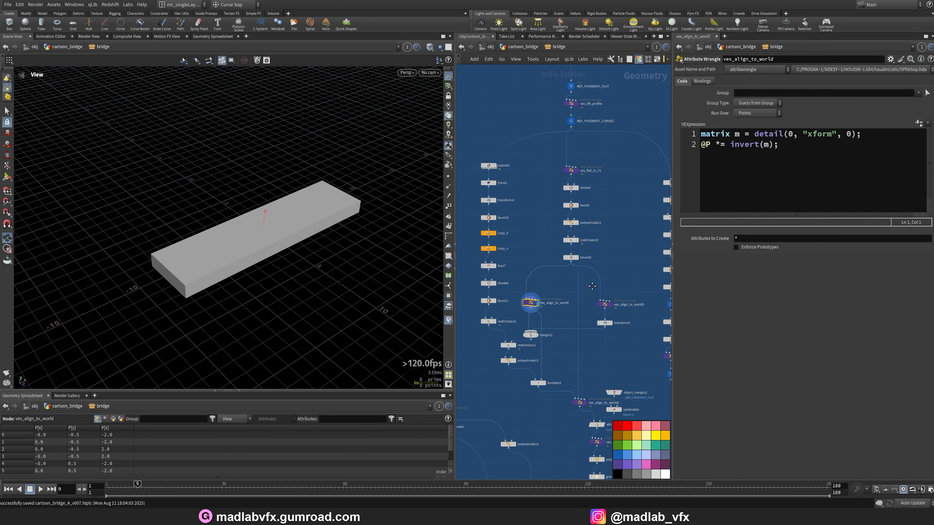
Return to the cartoon_bridge network and set the bridge's Resolution to Proxy.
{"action": "key", "text": "u"}
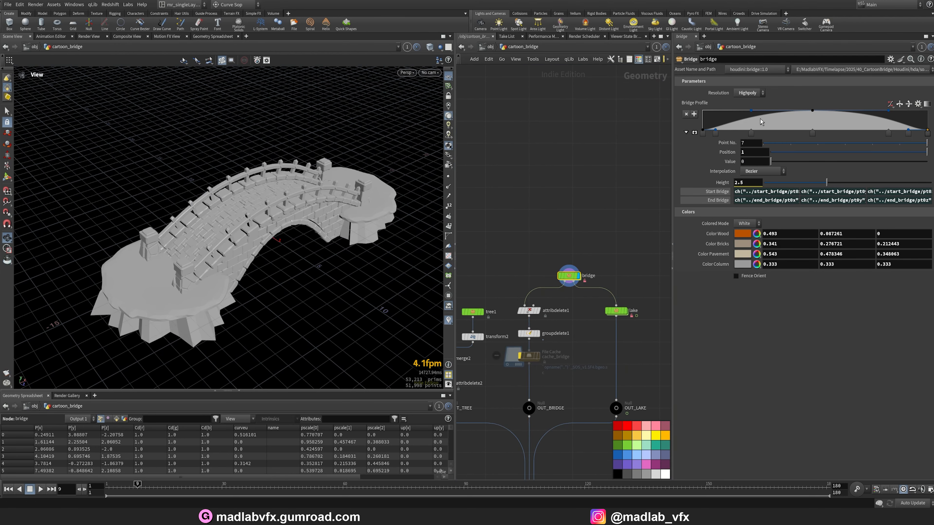
{"action": "left_click", "coordinate": [742, 102]}
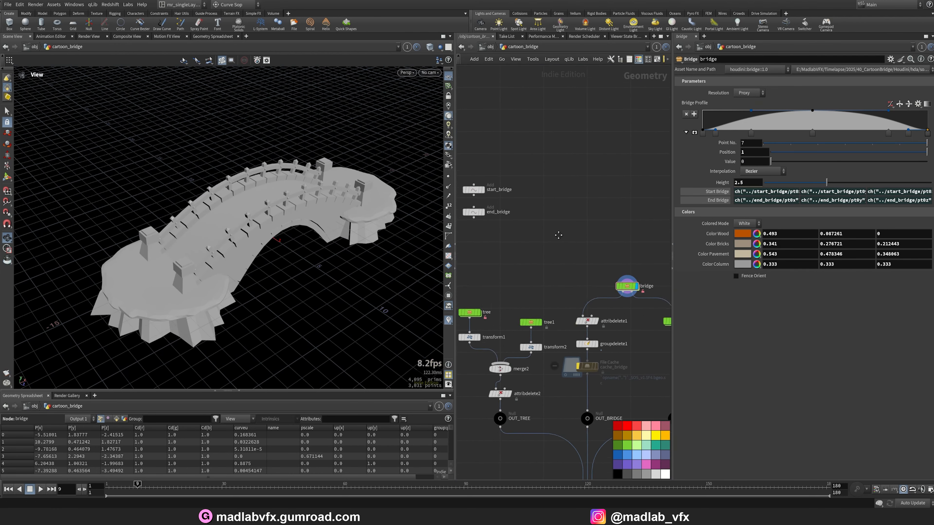
Display start_bridge and end_bridge together and frame their points in the viewport.
{"action": "left_click", "coordinate": [546, 205]}
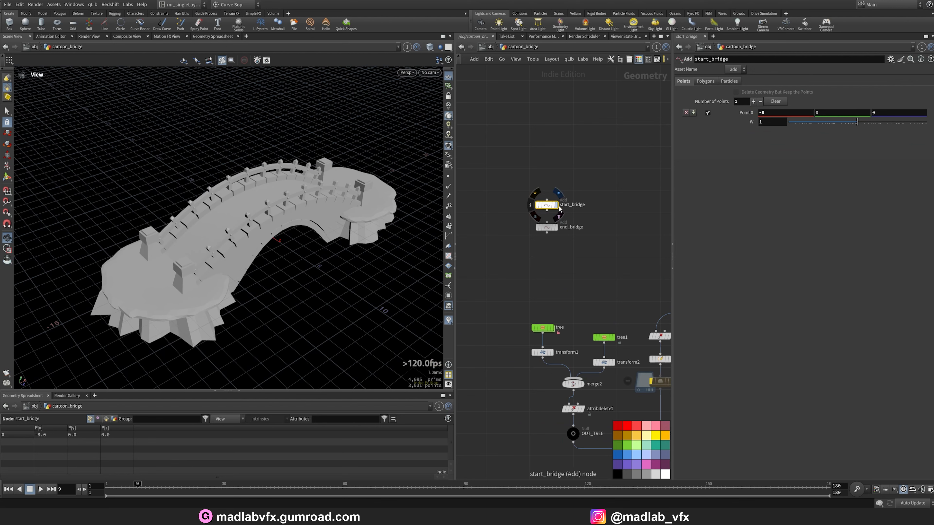
{"action": "left_click", "coordinate": [558, 206]}
{"action": "left_click_drag", "start_coordinate": [296, 225], "coordinate": [291, 245]}
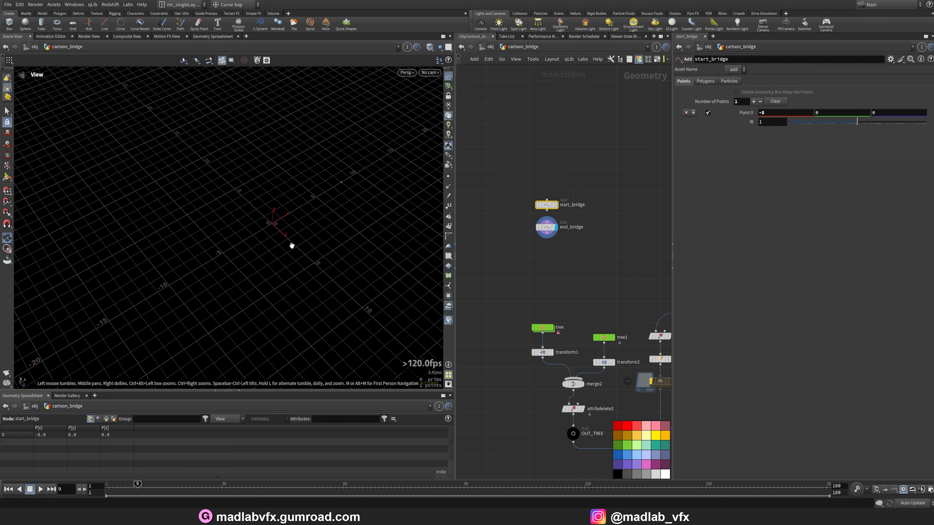
{"action": "left_click_drag", "start_coordinate": [515, 237], "coordinate": [553, 219]}
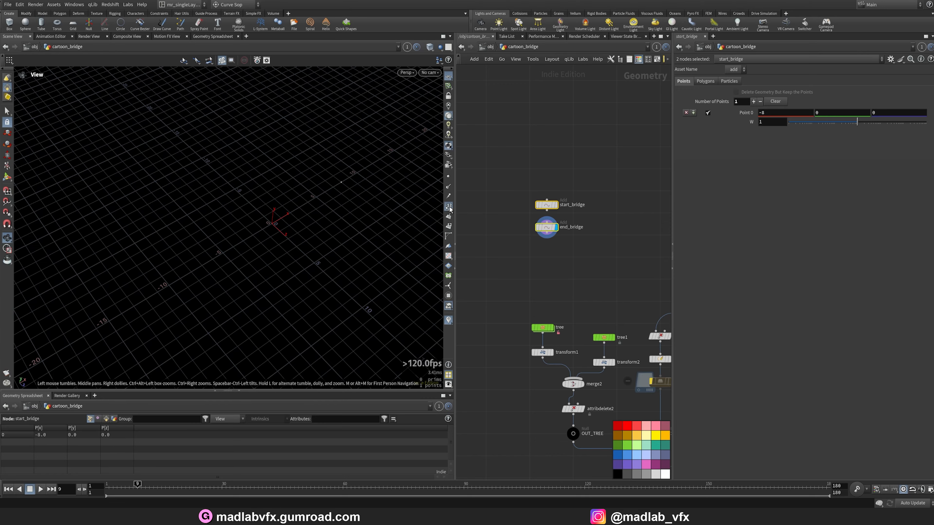
{"action": "left_click_drag", "start_coordinate": [344, 226], "coordinate": [281, 238]}
{"action": "key", "text": "g"}
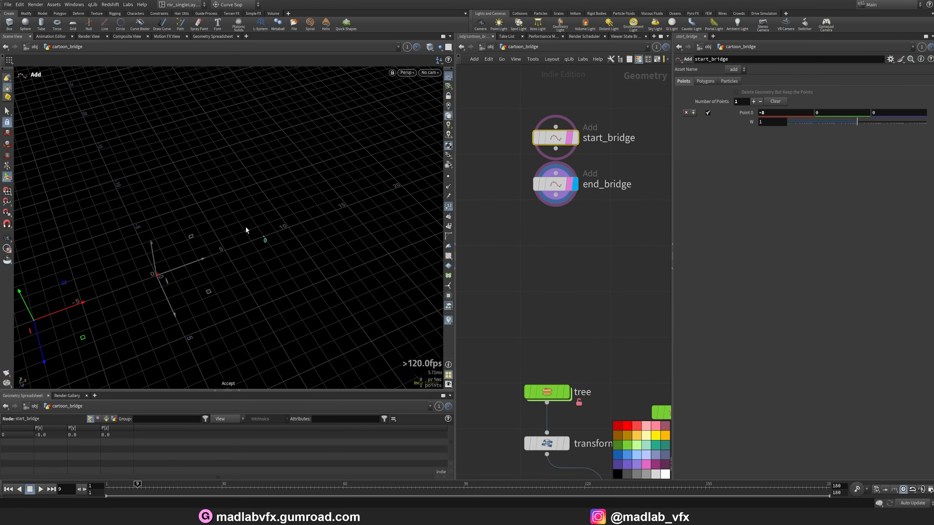
{"action": "left_click_drag", "start_coordinate": [246, 230], "coordinate": [196, 254]}
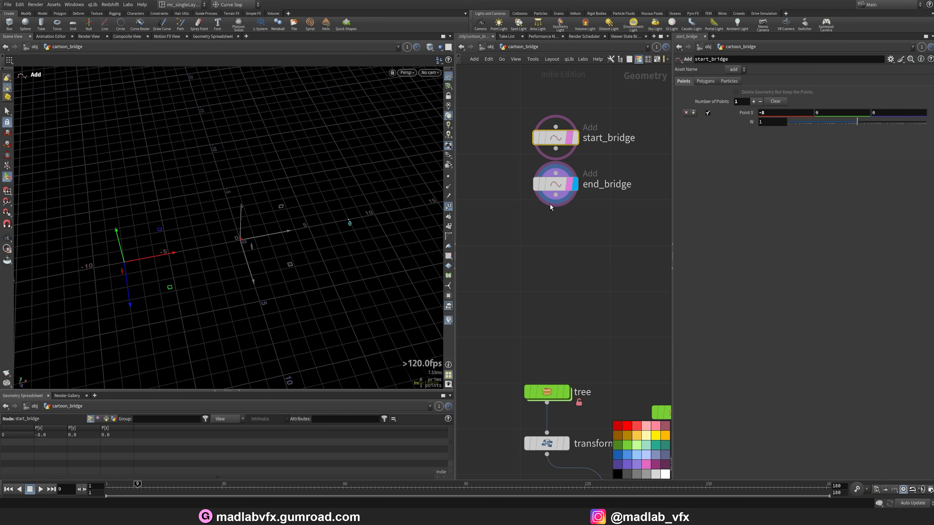
Select start_bridge and then end_bridge to view their point handles.
{"action": "left_click", "coordinate": [574, 138]}
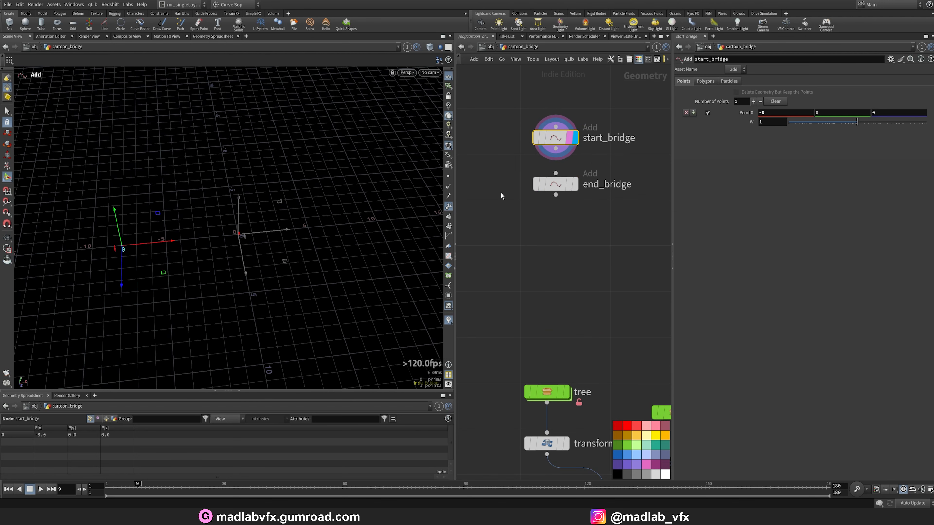
{"action": "left_click", "coordinate": [539, 184]}
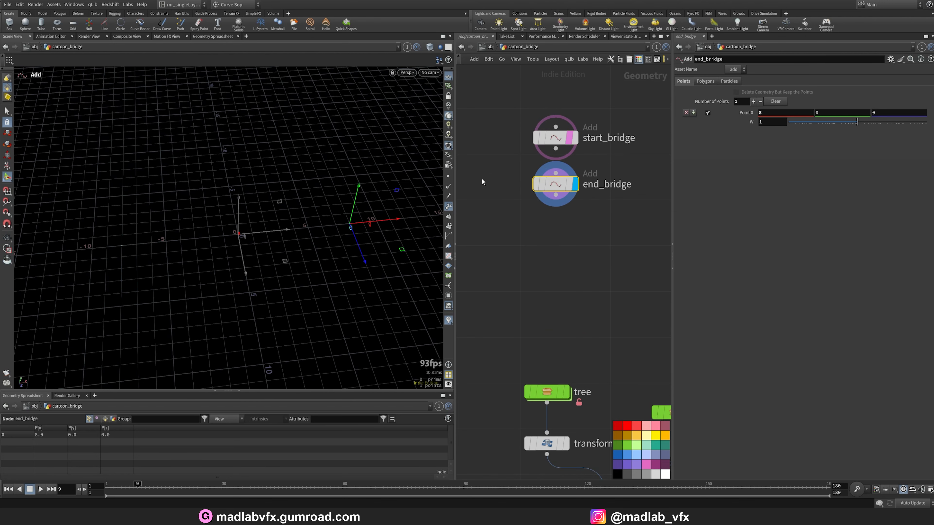
{"action": "left_click_drag", "start_coordinate": [335, 188], "coordinate": [321, 223], "text": "alt"}
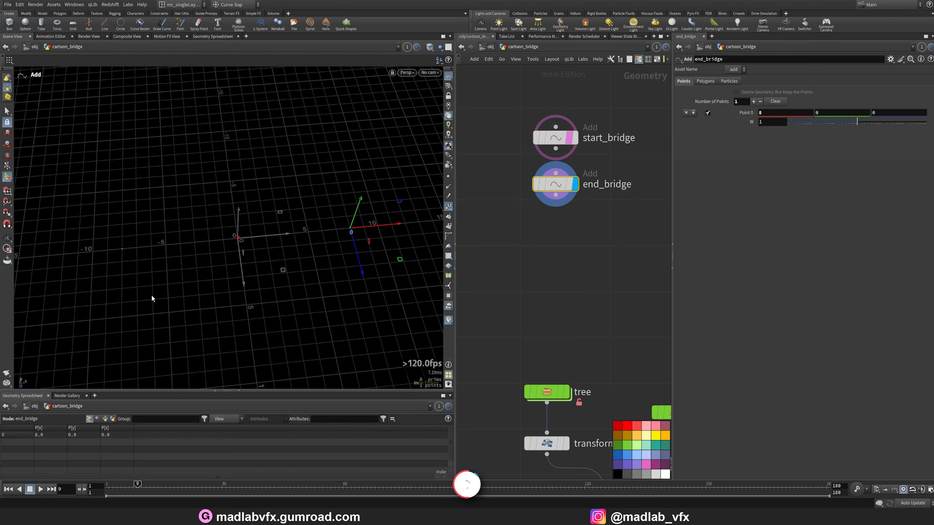
Select start_bridge and move its point to about (-6.6, 0, -9.0).
{"action": "left_click", "coordinate": [572, 139]}
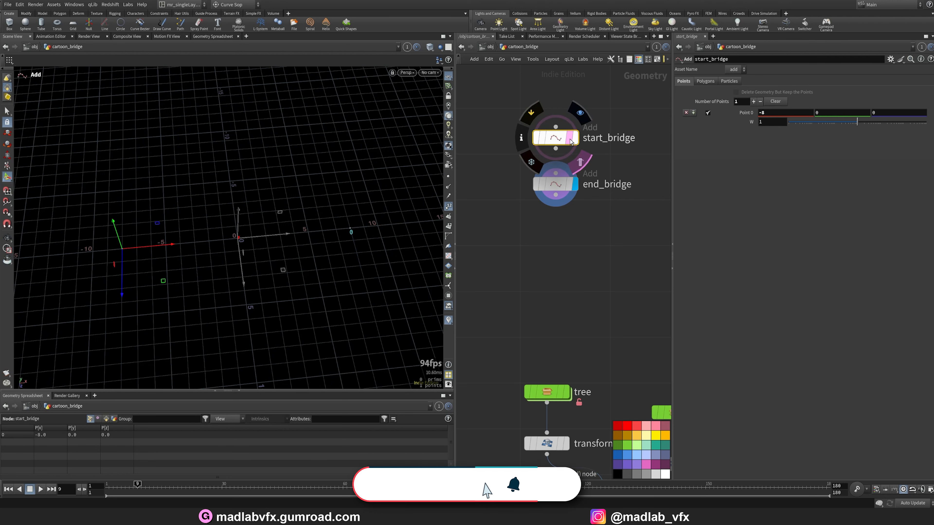
{"action": "left_click", "coordinate": [544, 140]}
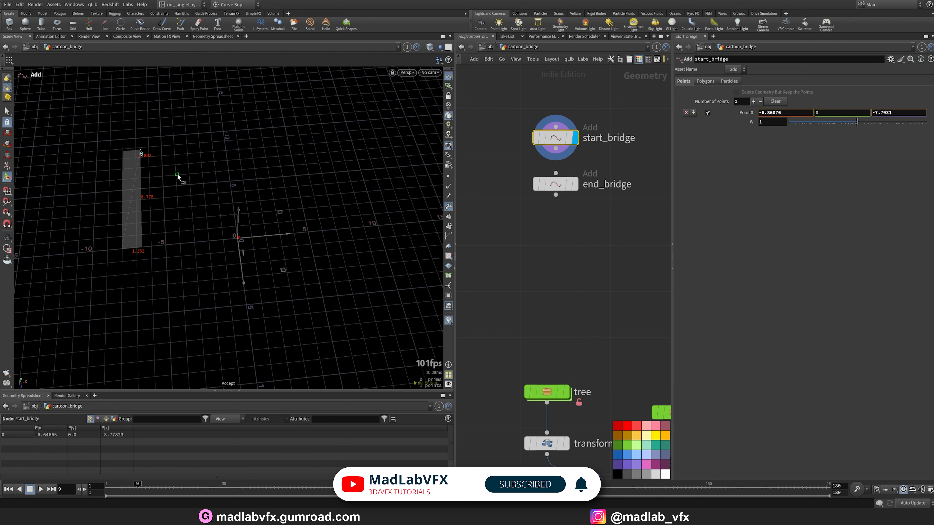
{"action": "left_click_drag", "start_coordinate": [178, 172], "coordinate": [178, 172]}
{"action": "left_click_drag", "start_coordinate": [175, 225], "coordinate": [277, 260], "text": "alt"}
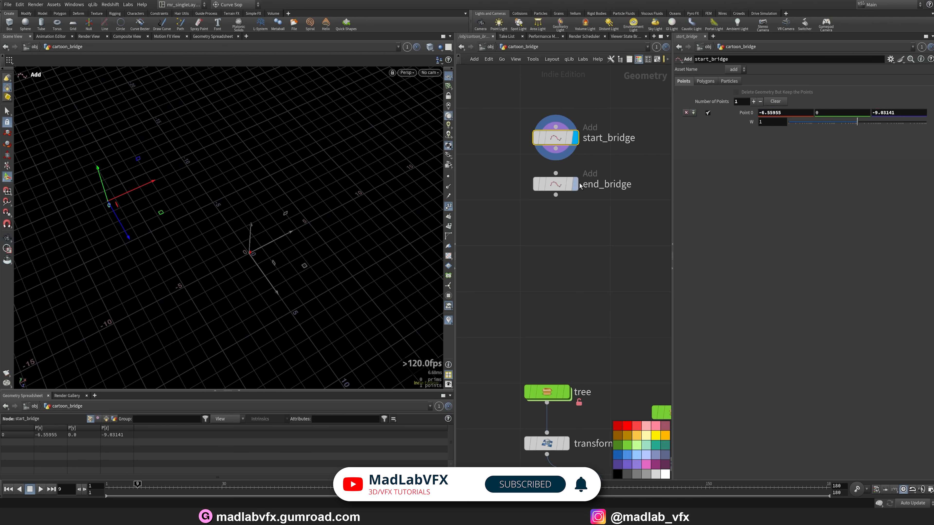
Reposition the end_bridge node beside start_bridge in the network.
{"action": "key", "text": "Tab"}
{"action": "key", "text": "Escape"}
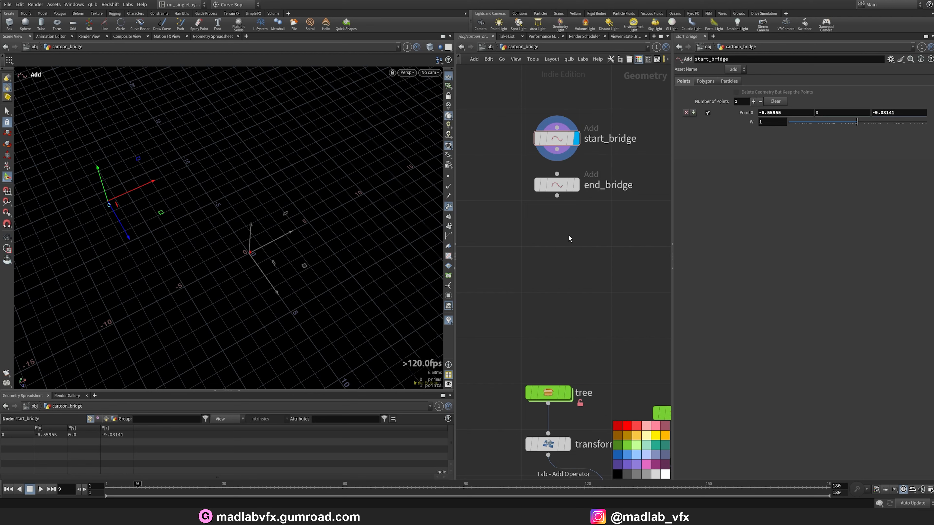
{"action": "left_click_drag", "start_coordinate": [556, 184], "coordinate": [625, 188]}
Merge start_bridge and end_bridge into a new Merge node.
{"action": "key", "text": "Tab"}
{"action": "type", "text": "me"}
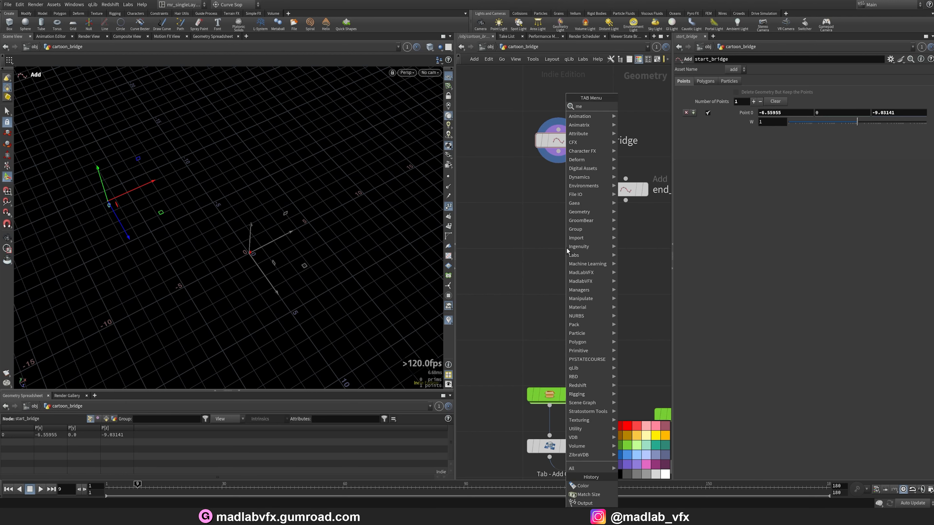
{"action": "type", "text": "r"}
{"action": "key", "text": "Escape"}
{"action": "left_click_drag", "start_coordinate": [636, 226], "coordinate": [529, 125]}
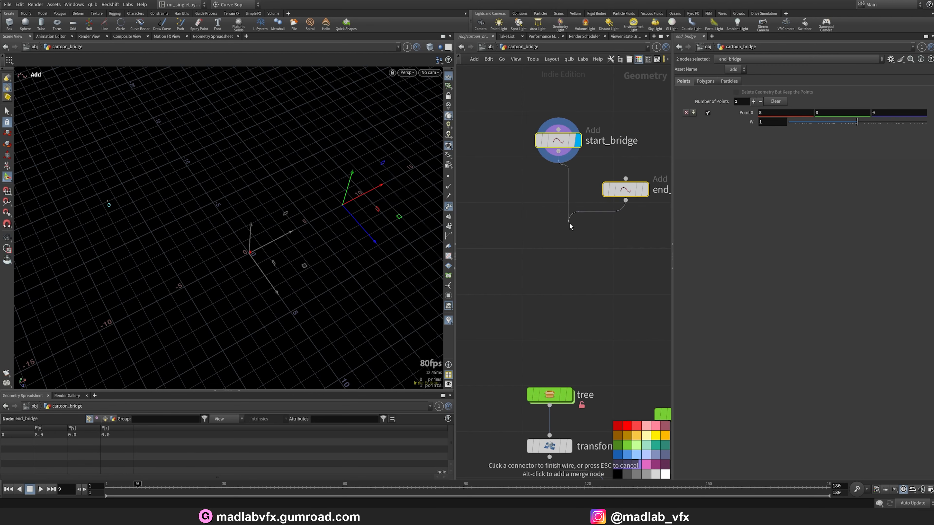
{"action": "left_click", "coordinate": [569, 225], "text": "alt"}
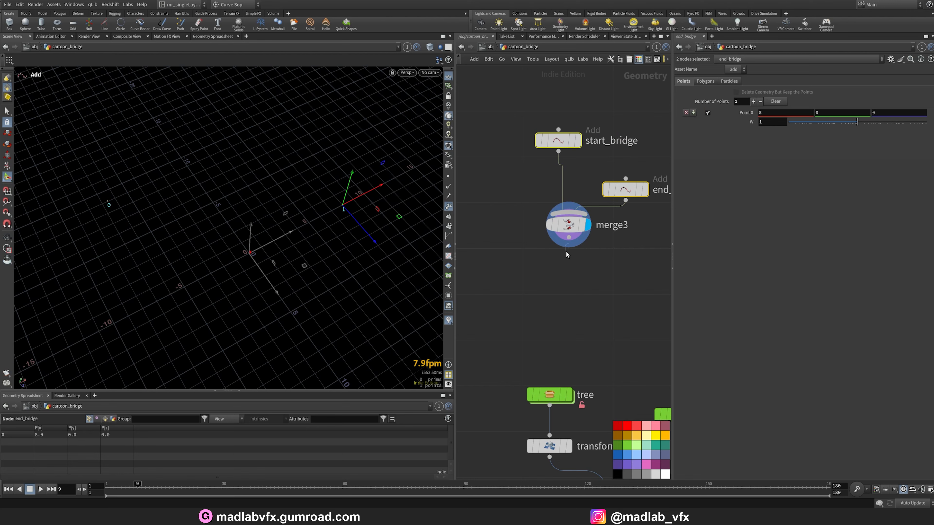
Append an Add node below the merge and connect its points into a polygon by group.
{"action": "key", "text": "Tab"}
{"action": "left_click", "coordinate": [624, 110]}
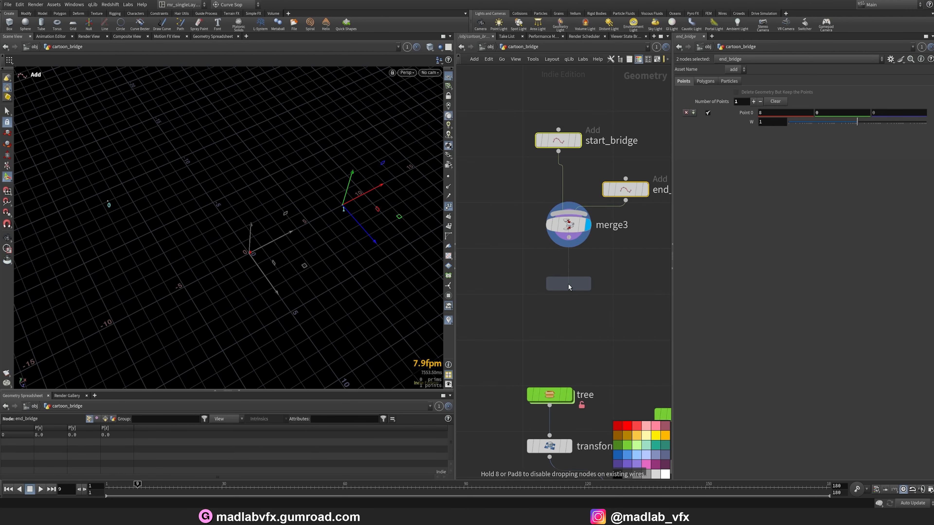
{"action": "left_click", "coordinate": [568, 286]}
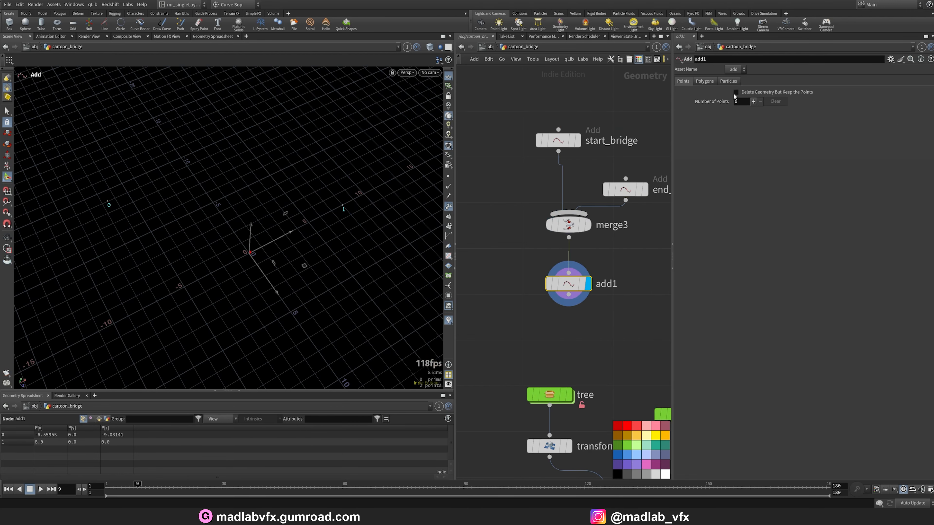
{"action": "left_click", "coordinate": [705, 81]}
{"action": "left_click", "coordinate": [725, 107]}
{"action": "mouse_move", "coordinate": [293, 211]}
{"action": "left_mouse_down", "text": "alt"}
{"action": "mouse_move", "coordinate": [325, 173]}
{"action": "mouse_move", "coordinate": [298, 187]}
{"action": "mouse_move", "coordinate": [304, 239]}
{"action": "left_mouse_up", "text": "alt"}
{"action": "left_click_drag", "start_coordinate": [236, 224], "coordinate": [225, 212], "text": "alt"}
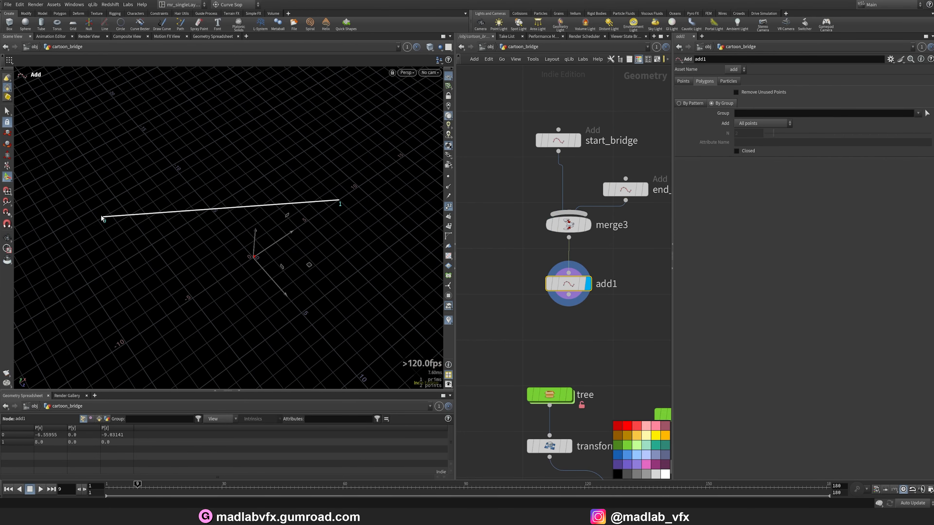
Select the bridge node and hide point numbers to view the bridge geometry.
{"action": "middle_click_drag", "start_coordinate": [593, 346], "coordinate": [564, 290]}
{"action": "scroll", "coordinate": [566, 293], "scroll_direction": "down", "scroll_amount": 3}
{"action": "middle_click_drag", "start_coordinate": [650, 322], "coordinate": [500, 258]}
{"action": "scroll", "coordinate": [579, 270], "scroll_direction": "up", "scroll_amount": 3}
{"action": "left_click", "coordinate": [531, 236]}
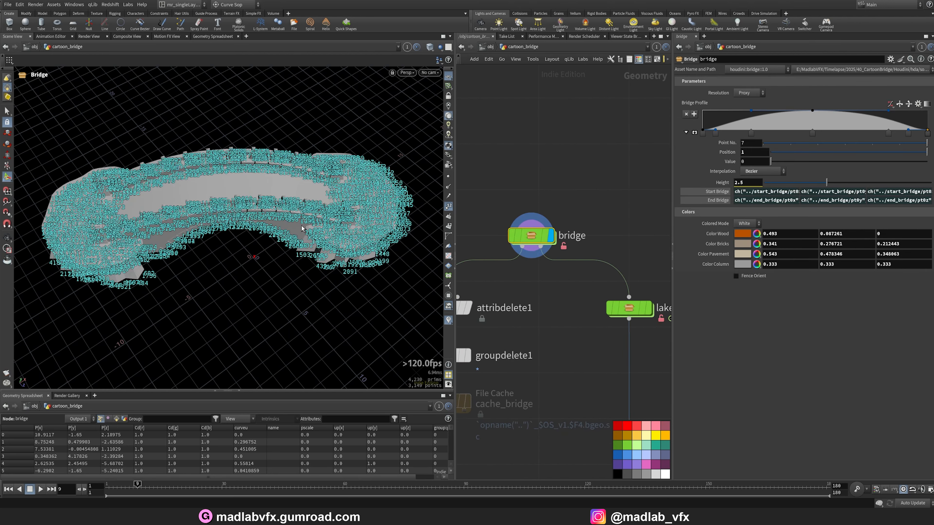
{"action": "left_click", "coordinate": [448, 207]}
{"action": "left_click_drag", "start_coordinate": [344, 231], "coordinate": [294, 205], "text": "alt"}
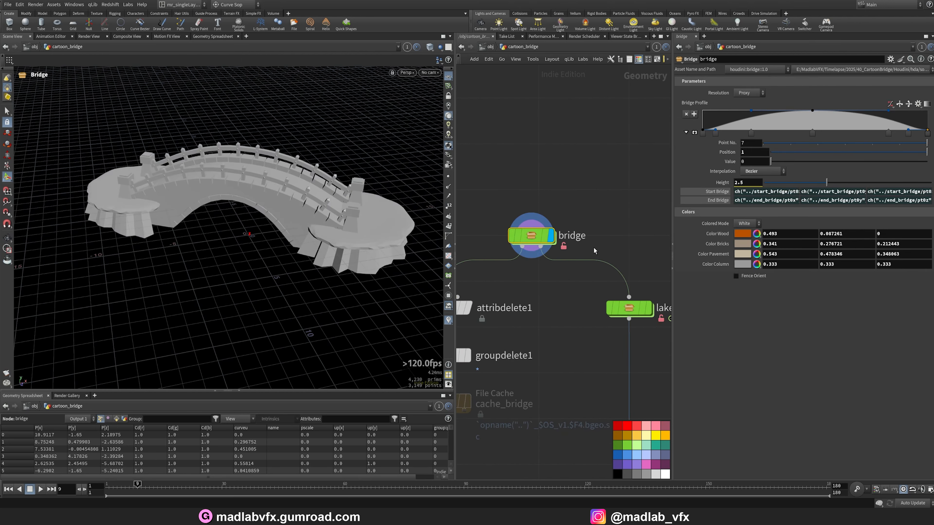
Dive into the bridge node and examine the brick tile match-size and extrude nodes.
{"action": "double_click", "coordinate": [532, 242]}
{"action": "scroll", "coordinate": [556, 322], "scroll_direction": "up", "scroll_amount": 4}
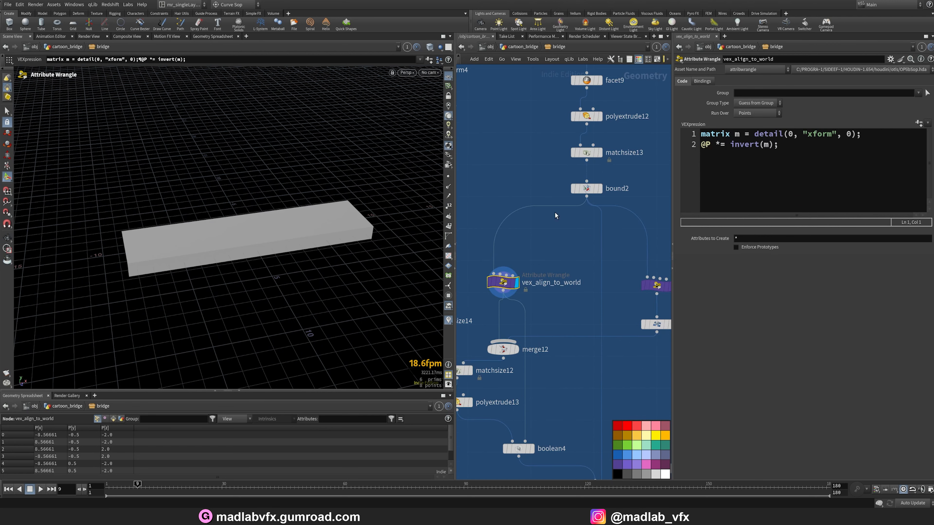
{"action": "scroll", "coordinate": [489, 389], "scroll_direction": "down", "scroll_amount": 1}
{"action": "middle_click_drag", "start_coordinate": [490, 390], "coordinate": [529, 311]}
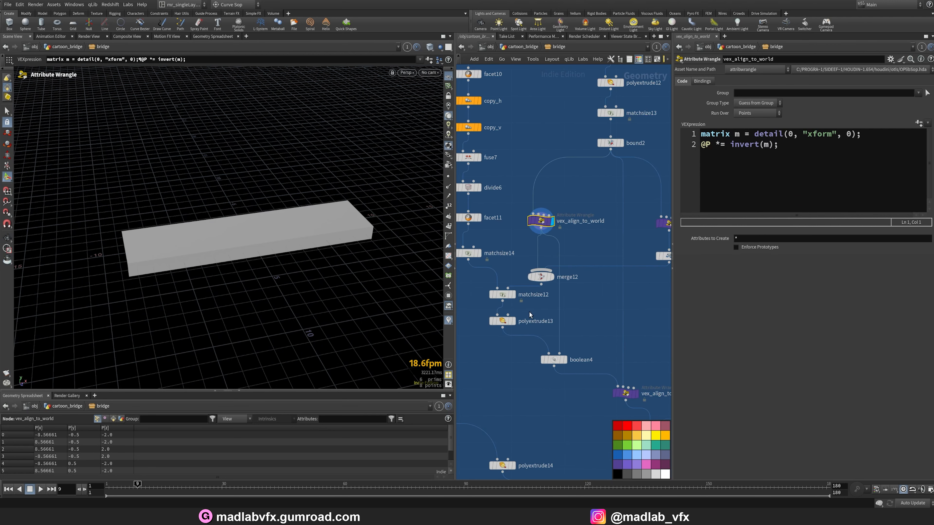
{"action": "left_click", "coordinate": [513, 296]}
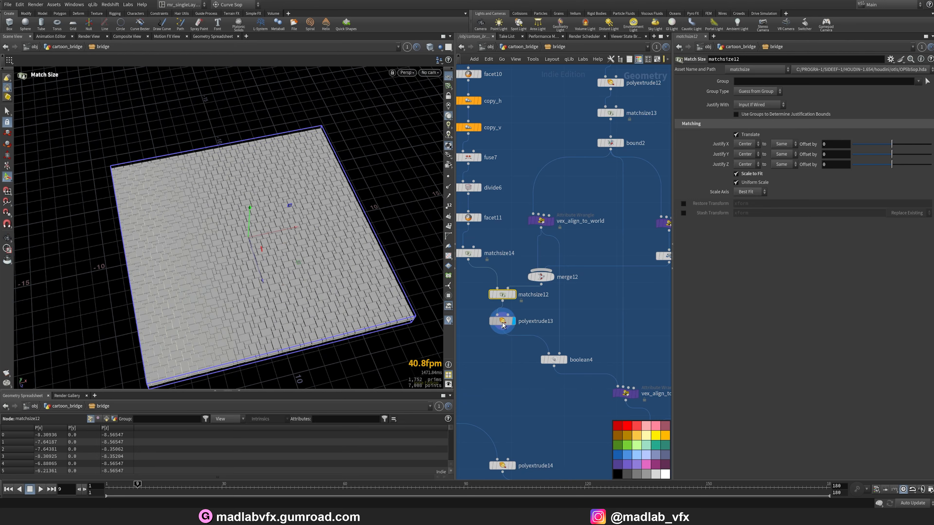
{"action": "left_click", "coordinate": [503, 322]}
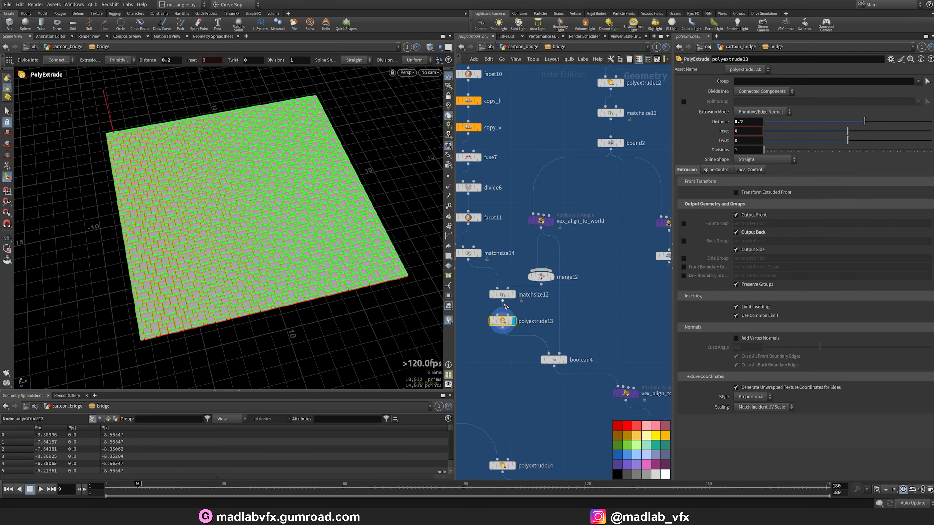
Examine the matchsize12 and polyextrude13 brick tiles up close in the viewport.
{"action": "scroll", "coordinate": [505, 306], "scroll_direction": "up", "scroll_amount": 2}
{"action": "left_click", "coordinate": [502, 290]}
{"action": "scroll", "coordinate": [362, 243], "scroll_direction": "up", "scroll_amount": 5}
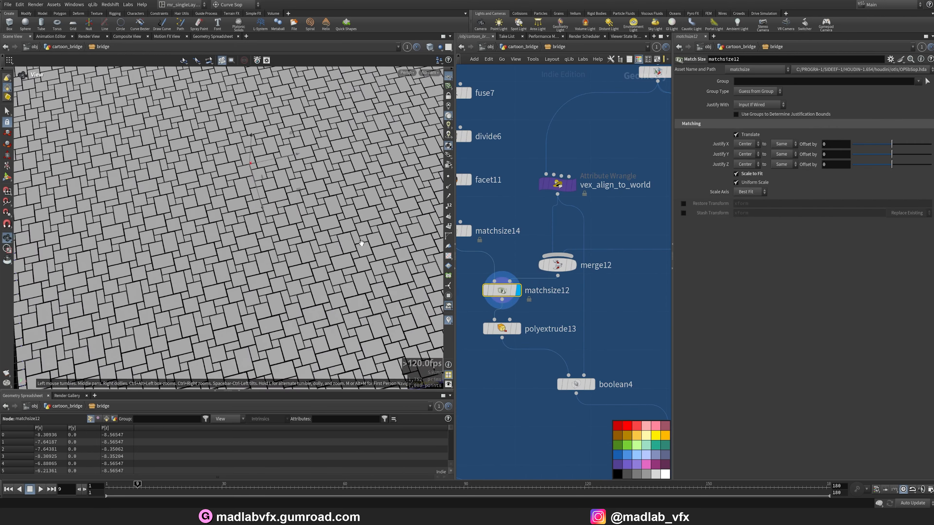
{"action": "left_click_drag", "start_coordinate": [361, 242], "coordinate": [223, 236]}
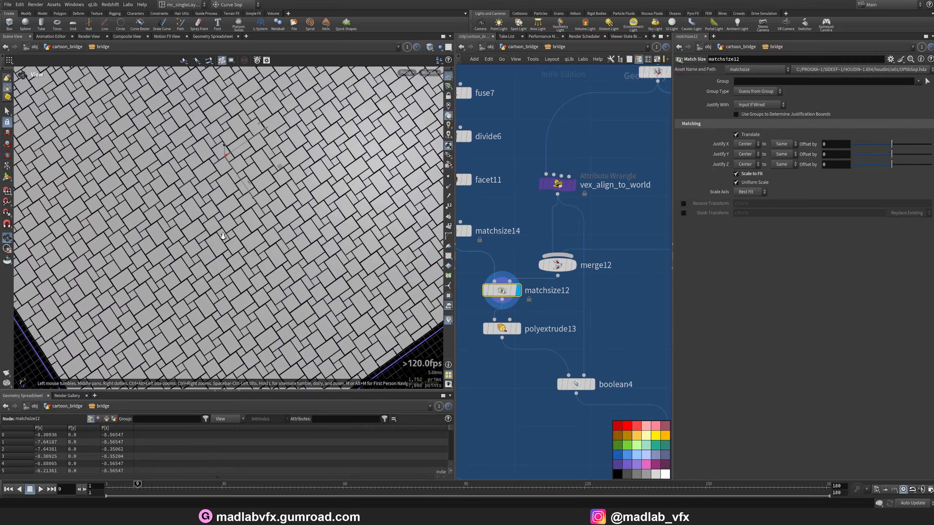
{"action": "scroll", "coordinate": [223, 236], "scroll_direction": "up", "scroll_amount": 3}
{"action": "left_click", "coordinate": [518, 330]}
{"action": "left_click_drag", "start_coordinate": [290, 368], "coordinate": [291, 297], "text": "alt"}
{"action": "scroll", "coordinate": [330, 313], "scroll_direction": "down", "scroll_amount": 3}
{"action": "left_click_drag", "start_coordinate": [277, 240], "coordinate": [293, 263], "text": "alt"}
{"action": "scroll", "coordinate": [556, 430], "scroll_direction": "down", "scroll_amount": 3}
{"action": "middle_click_drag", "start_coordinate": [555, 430], "coordinate": [506, 367]}
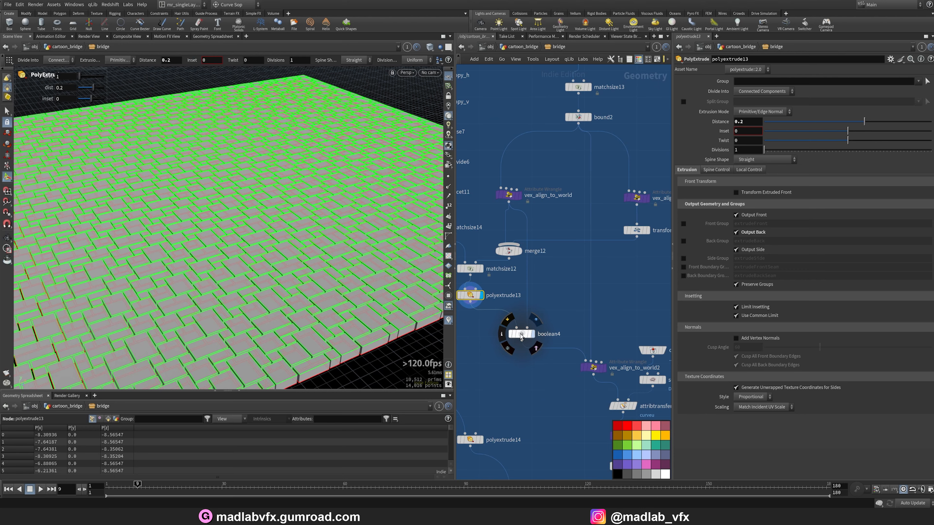
Examine the boolean4 intersection and the vex_align_to_world2 result.
{"action": "left_click", "coordinate": [532, 334]}
{"action": "left_click_drag", "start_coordinate": [337, 261], "coordinate": [310, 220], "text": "alt"}
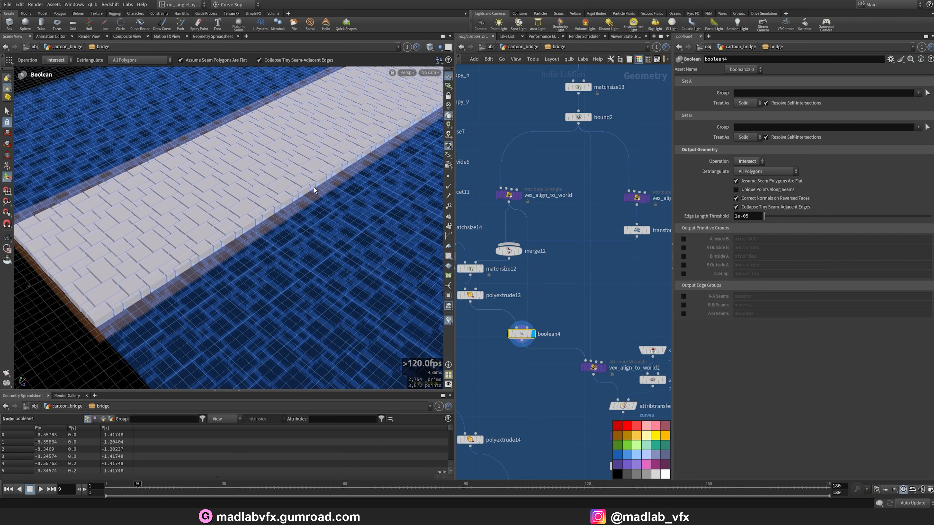
{"action": "middle_click_drag", "start_coordinate": [626, 307], "coordinate": [576, 236]}
{"action": "left_click", "coordinate": [556, 297]}
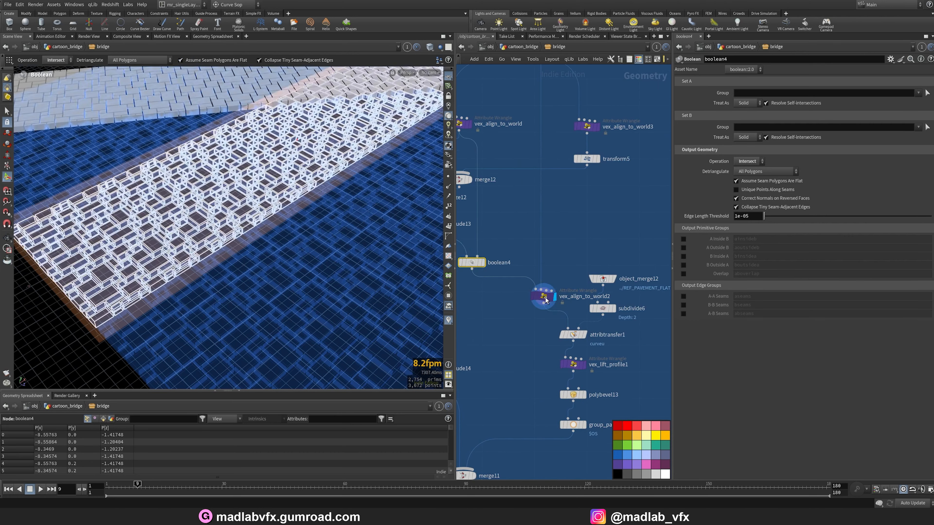
{"action": "left_click_drag", "start_coordinate": [368, 236], "coordinate": [224, 207], "text": "alt"}
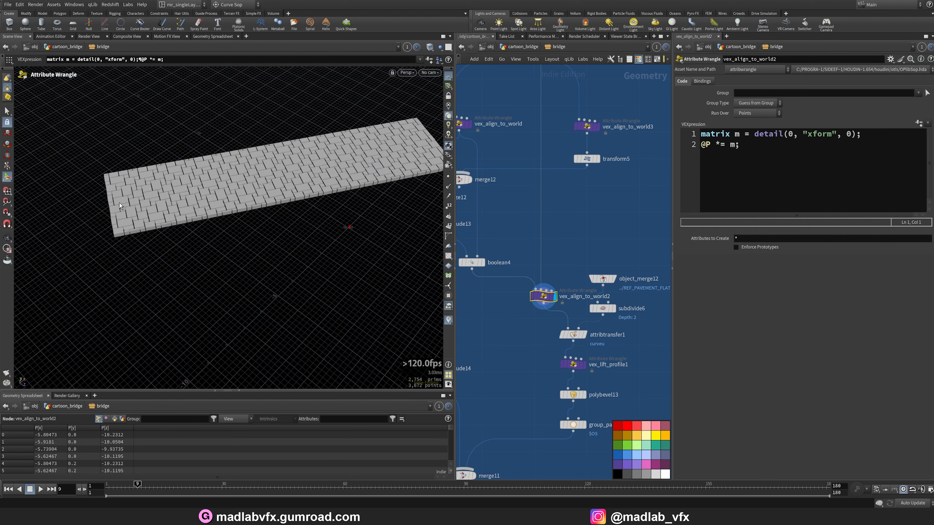
{"action": "scroll", "coordinate": [572, 331], "scroll_direction": "up", "scroll_amount": 1}
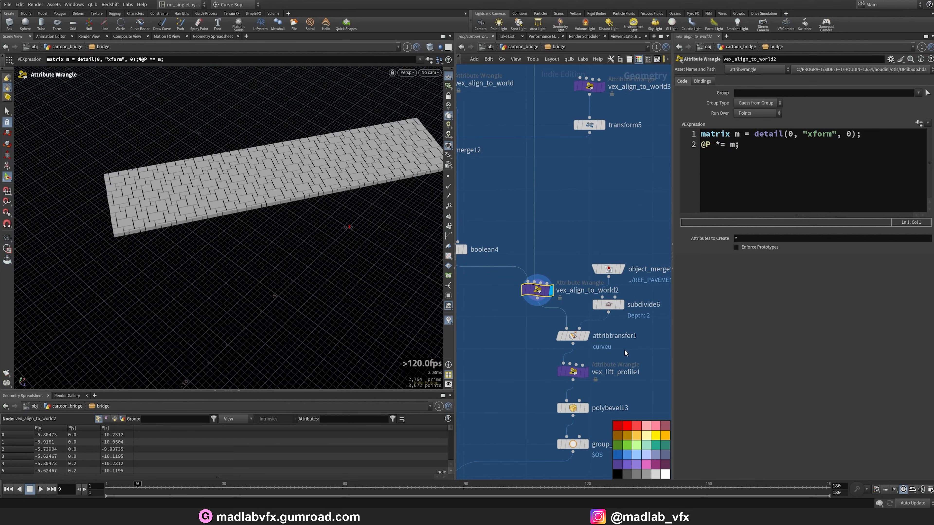
{"action": "middle_click_drag", "start_coordinate": [624, 348], "coordinate": [608, 331]}
Examine the attribtransfer1, object_merge12, subdivide6 and vex_lift_profile1 nodes of the pavement chain.
{"action": "left_click", "coordinate": [571, 318]}
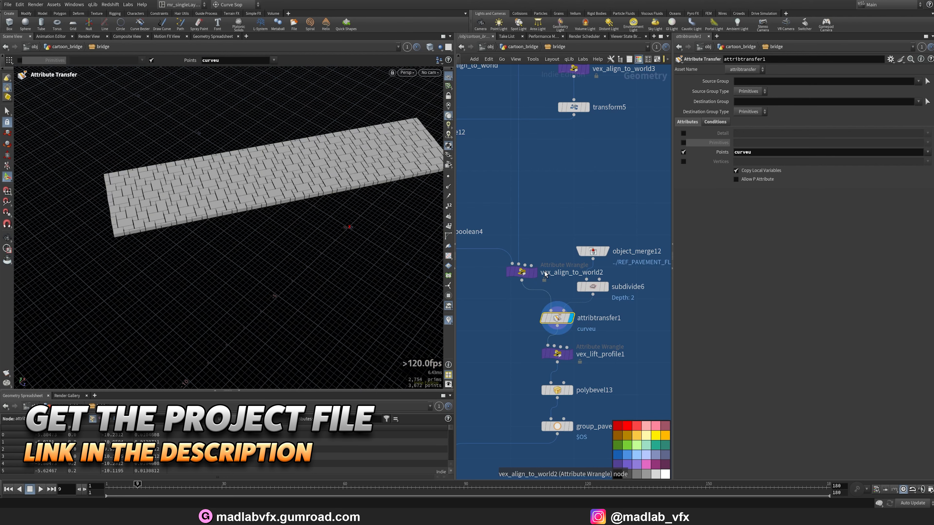
{"action": "left_click", "coordinate": [571, 355]}
{"action": "left_click_drag", "start_coordinate": [318, 218], "coordinate": [262, 278], "text": "alt"}
{"action": "left_click", "coordinate": [537, 276]}
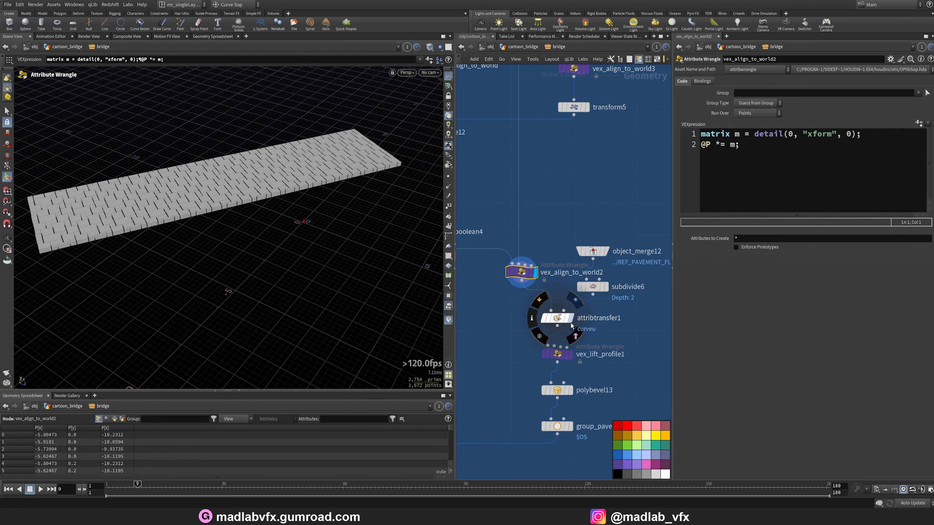
{"action": "left_click", "coordinate": [606, 253]}
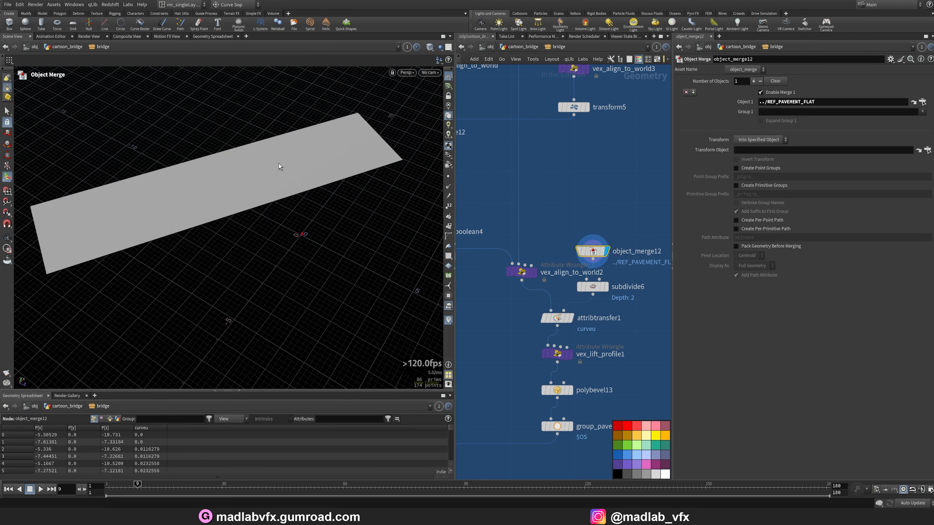
{"action": "left_click", "coordinate": [568, 317]}
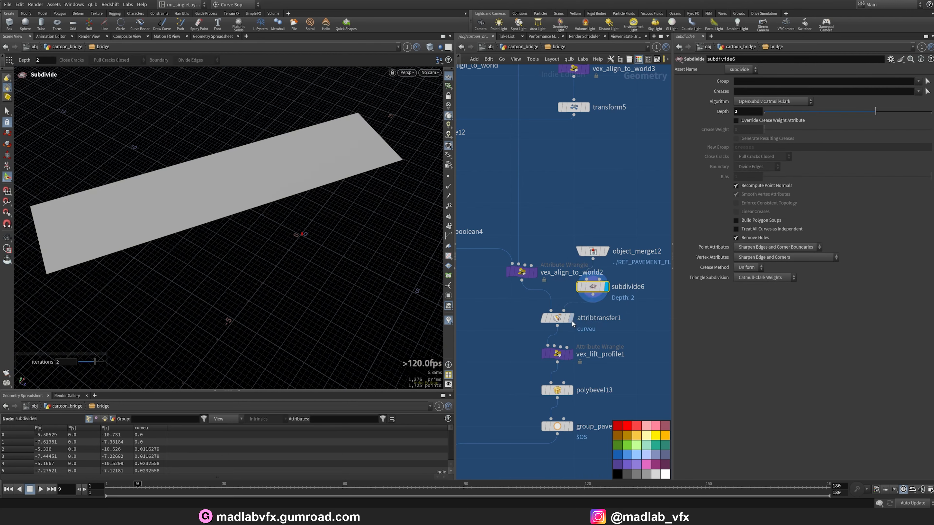
{"action": "left_click", "coordinate": [570, 356]}
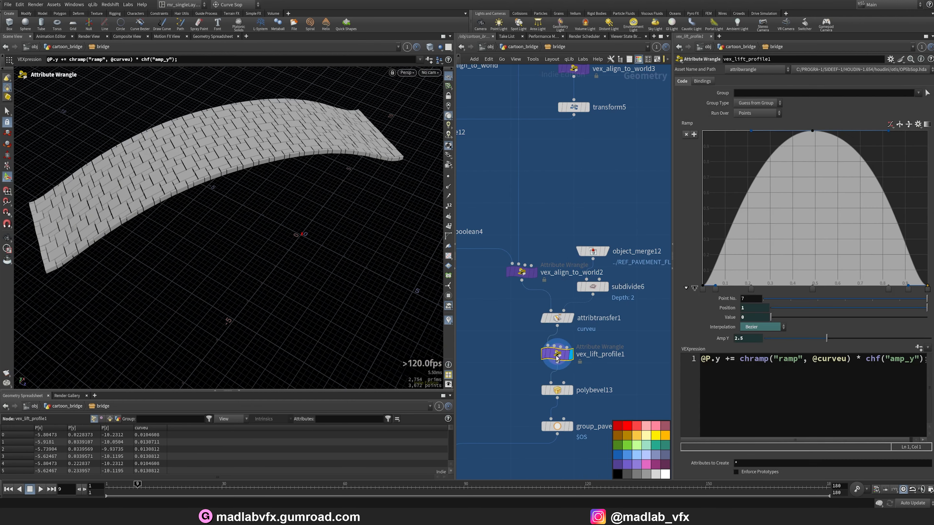
{"action": "mouse_move", "coordinate": [270, 236]}
{"action": "left_mouse_down", "text": "alt"}
{"action": "mouse_move", "coordinate": [215, 154]}
{"action": "mouse_move", "coordinate": [165, 180]}
{"action": "mouse_move", "coordinate": [265, 220]}
{"action": "left_mouse_up", "text": "alt"}
{"action": "middle_click_drag", "start_coordinate": [618, 380], "coordinate": [612, 312]}
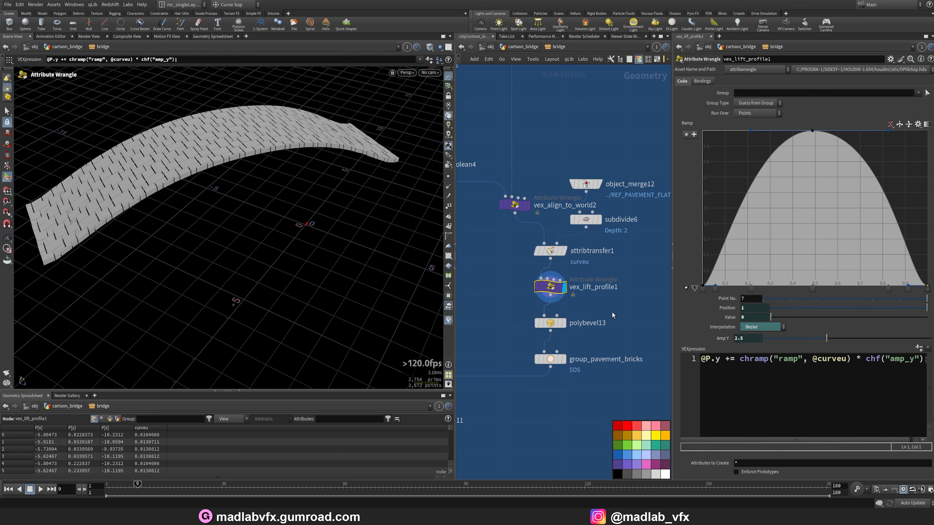
Examine the polybevel13 bricks and the group_pavement_bricks group.
{"action": "left_click", "coordinate": [565, 325]}
{"action": "right_click_drag", "start_coordinate": [285, 187], "coordinate": [275, 248], "text": "alt"}
{"action": "left_click_drag", "start_coordinate": [275, 248], "coordinate": [286, 220], "text": "alt"}
{"action": "scroll", "coordinate": [616, 380], "scroll_direction": "down", "scroll_amount": 3}
{"action": "middle_click_drag", "start_coordinate": [588, 369], "coordinate": [602, 323]}
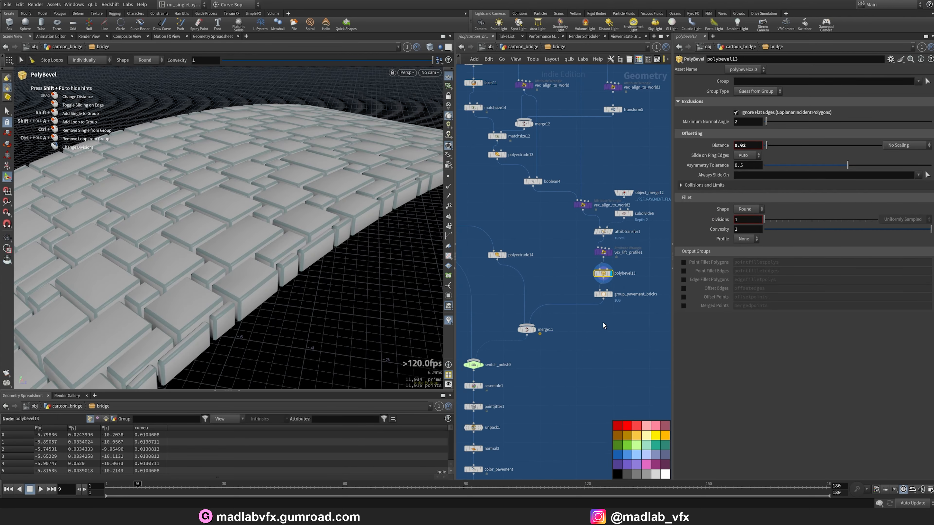
{"action": "left_click", "coordinate": [611, 294]}
{"action": "scroll", "coordinate": [589, 317], "scroll_direction": "down", "scroll_amount": 2}
{"action": "middle_click_drag", "start_coordinate": [576, 354], "coordinate": [610, 337]}
{"action": "scroll", "coordinate": [596, 322], "scroll_direction": "up", "scroll_amount": 3}
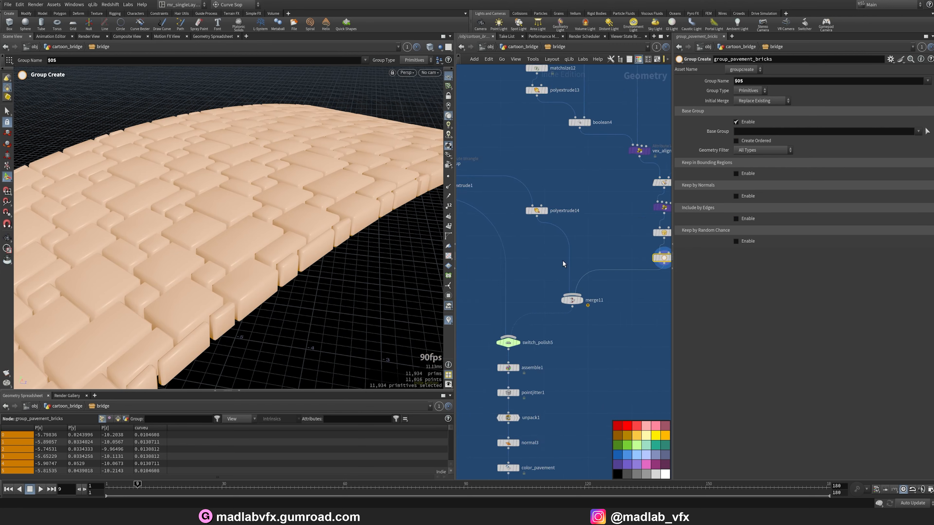
Navigate to the vex_up node and examine its output.
{"action": "scroll", "coordinate": [562, 260], "scroll_direction": "down", "scroll_amount": 3}
{"action": "middle_click_drag", "start_coordinate": [563, 212], "coordinate": [604, 474]}
{"action": "middle_click_drag", "start_coordinate": [618, 163], "coordinate": [621, 203]}
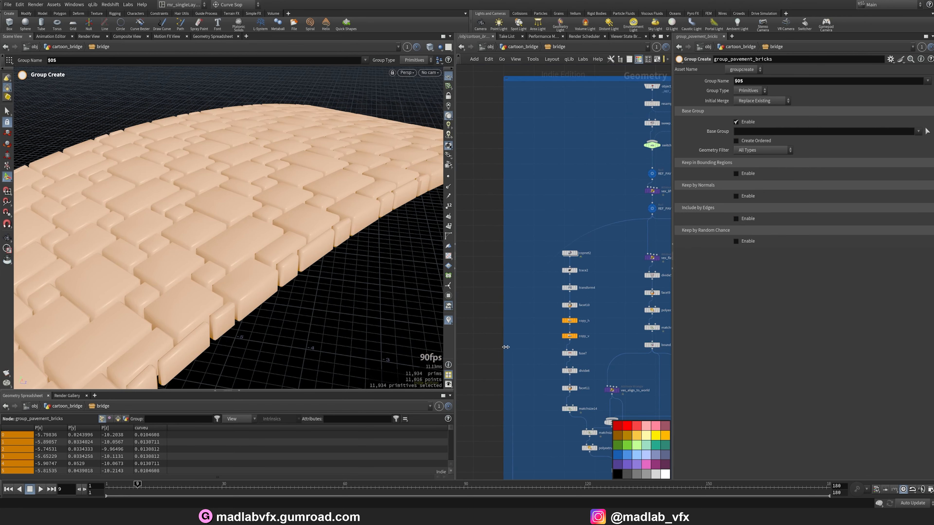
{"action": "middle_click_drag", "start_coordinate": [506, 347], "coordinate": [518, 139]}
{"action": "scroll", "coordinate": [538, 309], "scroll_direction": "up", "scroll_amount": 5}
{"action": "key", "text": "r"}
{"action": "left_click", "coordinate": [513, 260]}
{"action": "key", "text": "e"}
{"action": "left_click", "coordinate": [514, 260]}
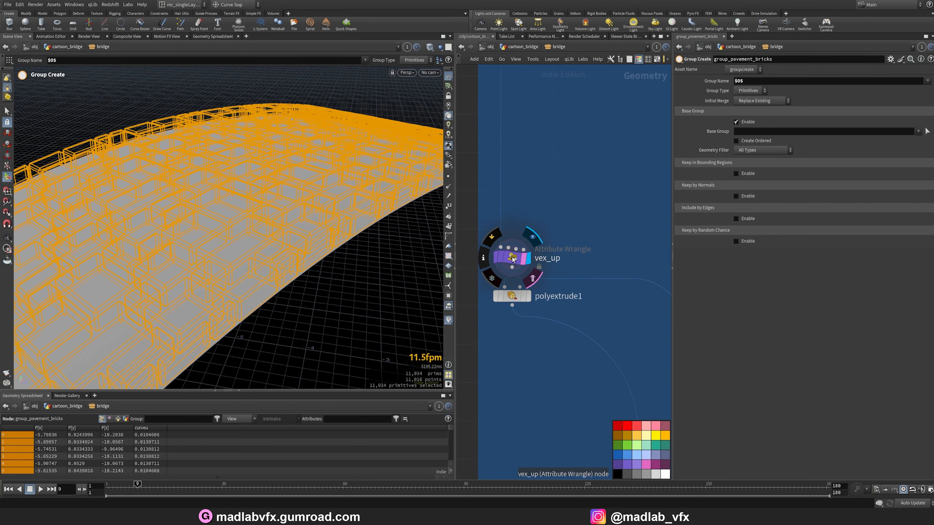
{"action": "left_click", "coordinate": [526, 264]}
{"action": "mouse_move", "coordinate": [422, 246]}
{"action": "left_mouse_down"}
{"action": "mouse_move", "coordinate": [307, 246]}
{"action": "mouse_move", "coordinate": [347, 246]}
{"action": "mouse_move", "coordinate": [244, 306]}
{"action": "mouse_move", "coordinate": [229, 235]}
{"action": "mouse_move", "coordinate": [213, 218]}
{"action": "mouse_move", "coordinate": [241, 253]}
{"action": "left_mouse_up"}
{"action": "key", "text": "w"}
{"action": "key", "text": "Escape"}
Examine the polyextrude1 output in wireframe.
{"action": "left_click", "coordinate": [528, 296]}
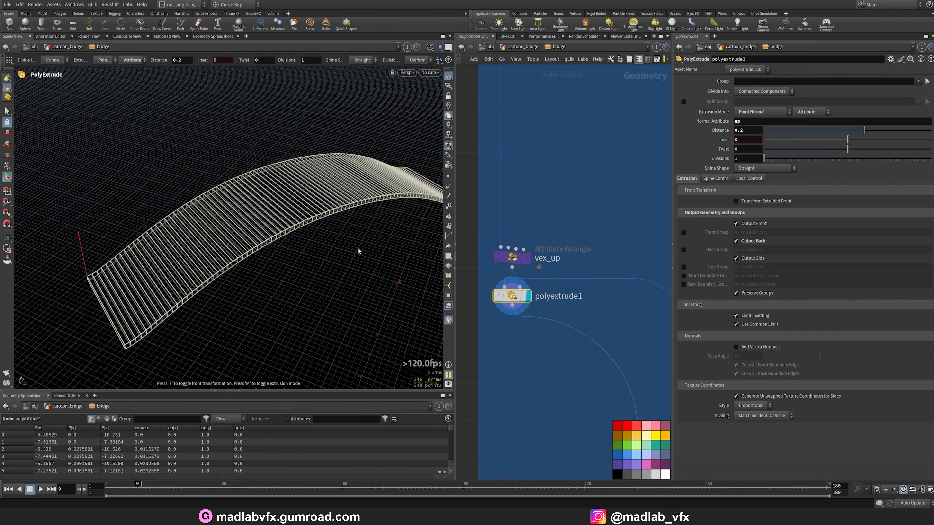
{"action": "key", "text": "w"}
{"action": "key", "text": "w"}
{"action": "scroll", "coordinate": [558, 377], "scroll_direction": "down", "scroll_amount": 3}
{"action": "middle_click_drag", "start_coordinate": [571, 434], "coordinate": [494, 289]}
{"action": "scroll", "coordinate": [579, 325], "scroll_direction": "up", "scroll_amount": 1}
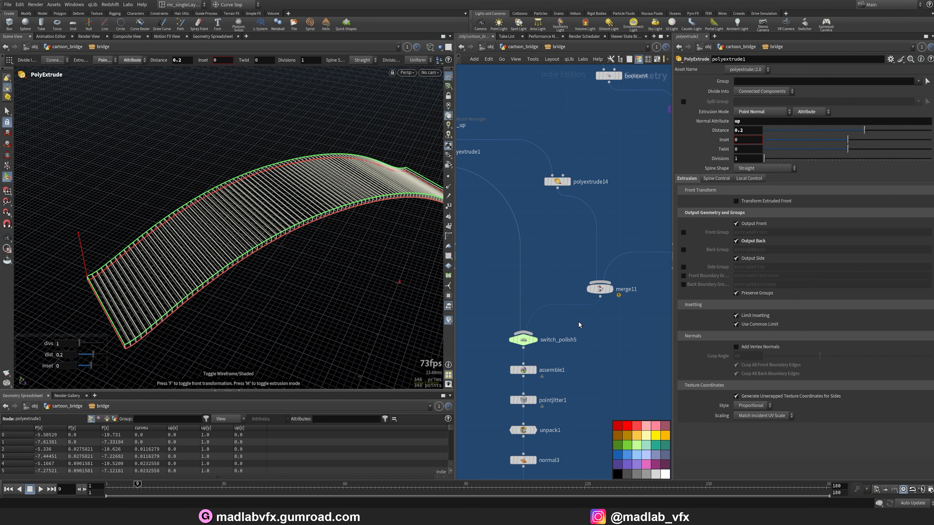
Examine the switch_polish5 and merge11 nodes and the merged pavement.
{"action": "left_click", "coordinate": [523, 339]}
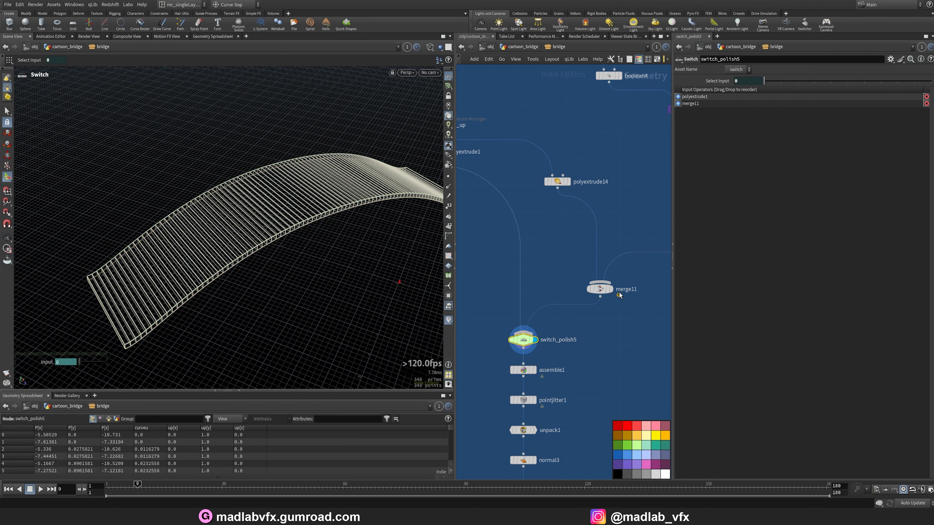
{"action": "left_click", "coordinate": [602, 293]}
{"action": "mouse_move", "coordinate": [321, 242]}
{"action": "left_mouse_down"}
{"action": "mouse_move", "coordinate": [346, 242]}
{"action": "mouse_move", "coordinate": [287, 88]}
{"action": "mouse_move", "coordinate": [302, 229]}
{"action": "mouse_move", "coordinate": [320, 222]}
{"action": "left_mouse_up"}
{"action": "scroll", "coordinate": [588, 339], "scroll_direction": "down", "scroll_amount": 5}
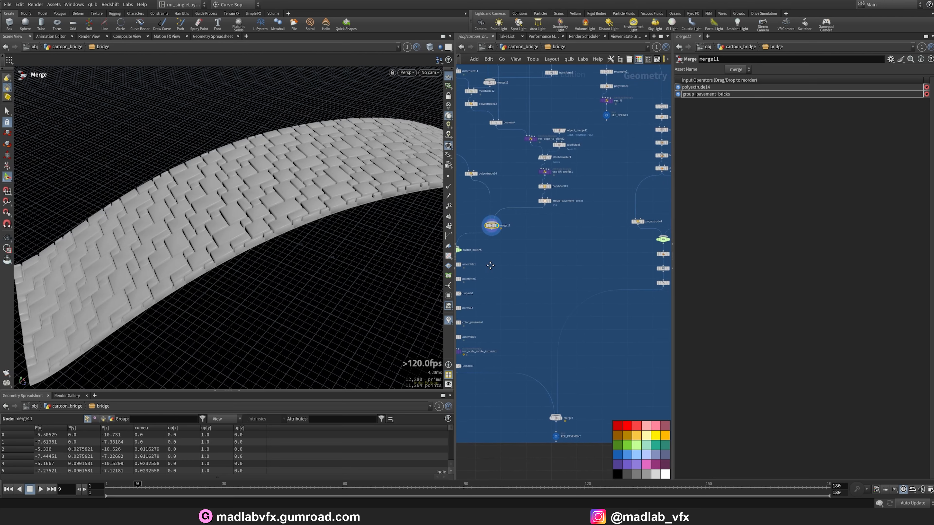
{"action": "scroll", "coordinate": [544, 270], "scroll_direction": "up", "scroll_amount": 4}
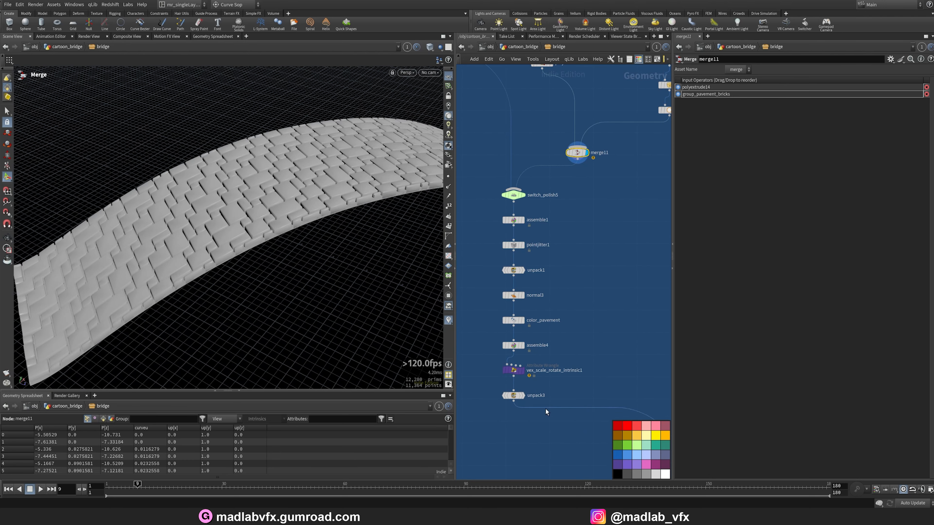
Select the unpack3 node and examine its pavement output in the viewport, toggling wireframe.
{"action": "scroll", "coordinate": [546, 409], "scroll_direction": "up", "scroll_amount": 4}
{"action": "left_click", "coordinate": [520, 346]}
{"action": "scroll", "coordinate": [212, 252], "scroll_direction": "up", "scroll_amount": 3}
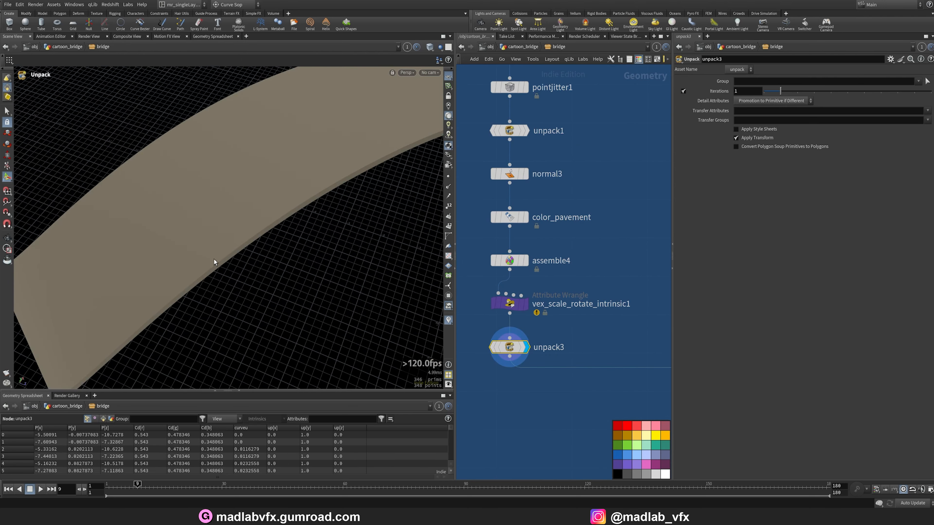
{"action": "key", "text": "w"}
{"action": "key", "text": "w"}
{"action": "left_click_drag", "start_coordinate": [228, 259], "coordinate": [253, 246], "text": "alt"}
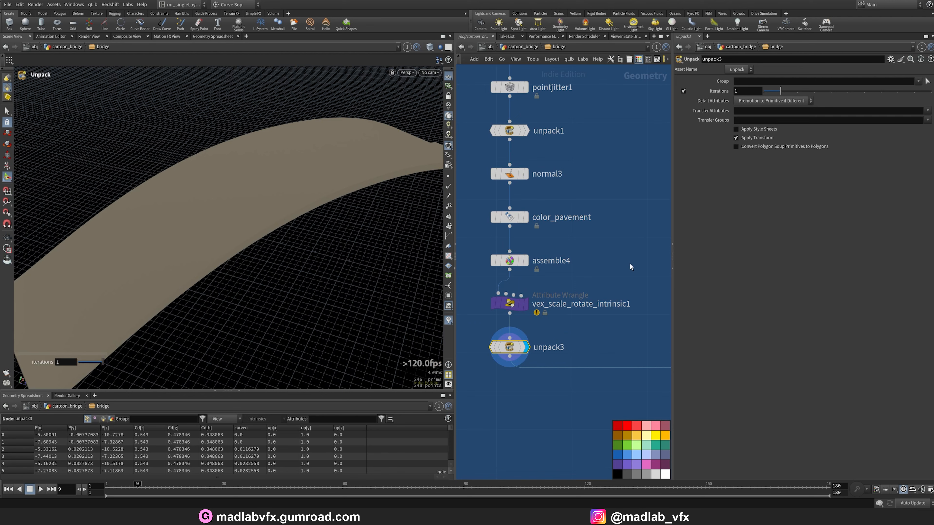
{"action": "key", "text": "u"}
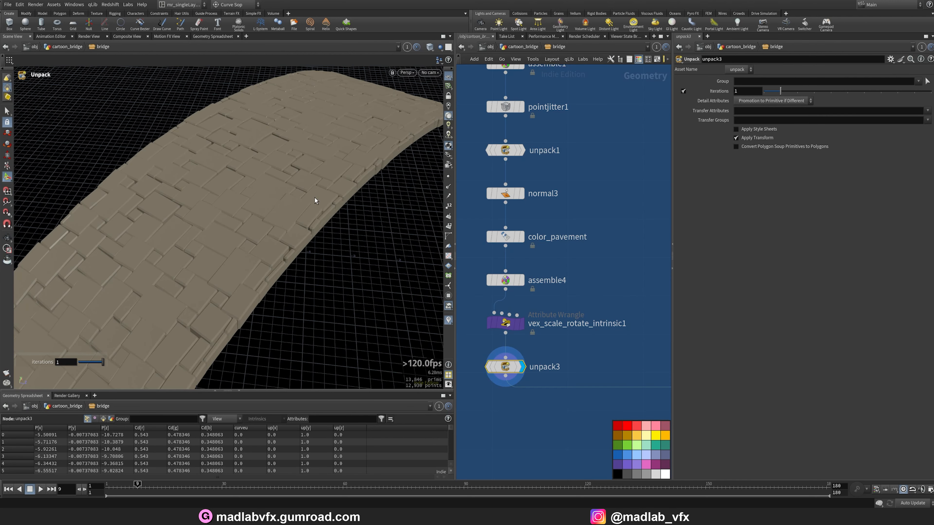
Navigate up the bridge network and examine the extract_borders1 outline output.
{"action": "scroll", "coordinate": [617, 247], "scroll_direction": "down", "scroll_amount": 10}
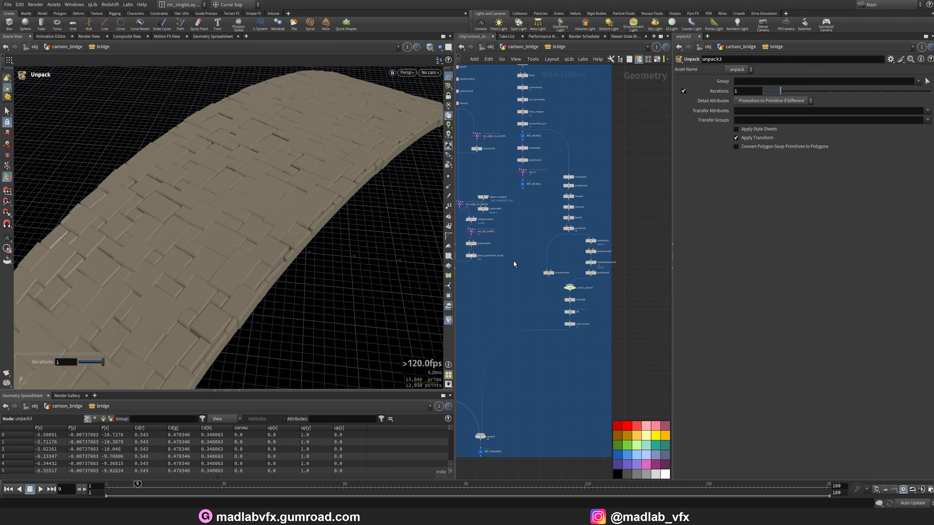
{"action": "scroll", "coordinate": [591, 234], "scroll_direction": "up", "scroll_amount": 5}
{"action": "middle_click_drag", "start_coordinate": [551, 234], "coordinate": [570, 327]}
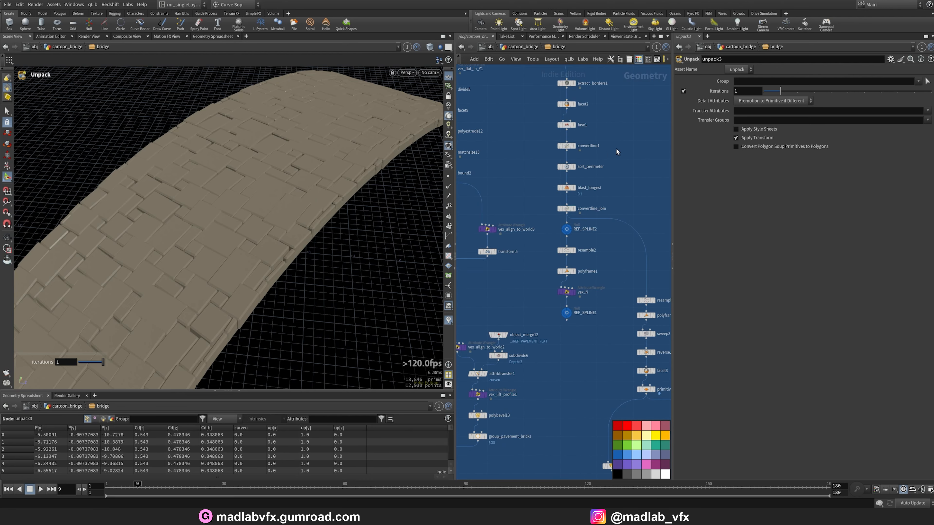
{"action": "middle_click_drag", "start_coordinate": [589, 95], "coordinate": [582, 158]}
{"action": "scroll", "coordinate": [582, 157], "scroll_direction": "up", "scroll_amount": 3}
{"action": "left_click", "coordinate": [548, 138]}
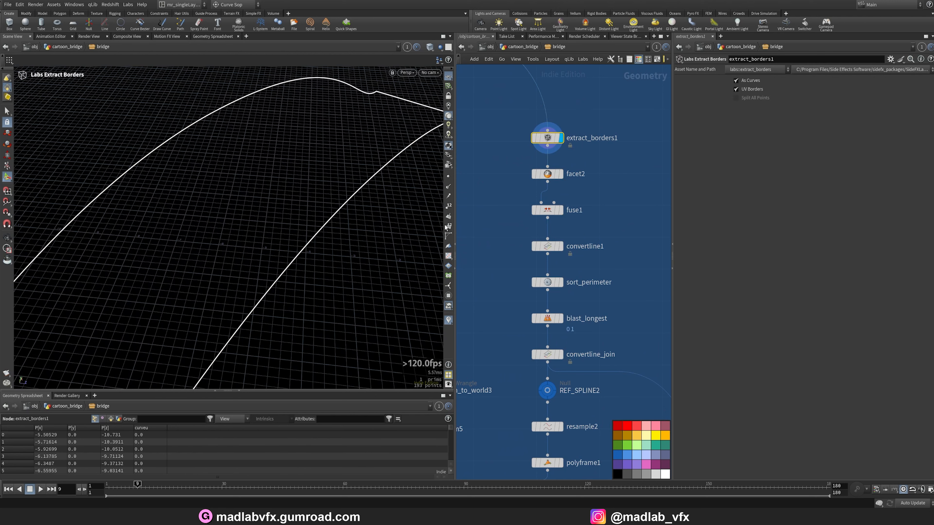
Navigate down to the color_bricks node and examine the colored brick rows.
{"action": "middle_click_drag", "start_coordinate": [570, 291], "coordinate": [529, 167]}
{"action": "scroll", "coordinate": [529, 167], "scroll_direction": "down", "scroll_amount": 5}
{"action": "middle_click_drag", "start_coordinate": [551, 307], "coordinate": [523, 202]}
{"action": "scroll", "coordinate": [547, 258], "scroll_direction": "up", "scroll_amount": 4}
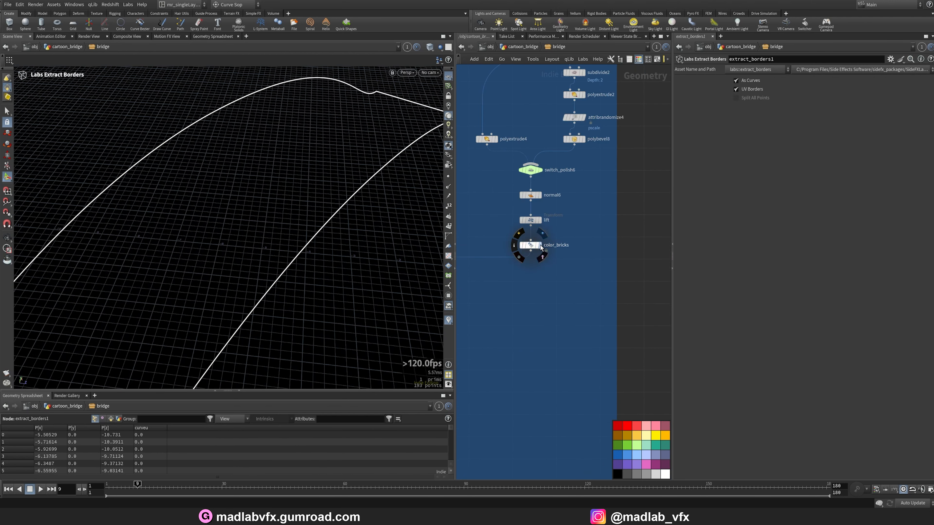
{"action": "left_click", "coordinate": [540, 248]}
{"action": "left_click_drag", "start_coordinate": [296, 210], "coordinate": [235, 212], "text": "alt"}
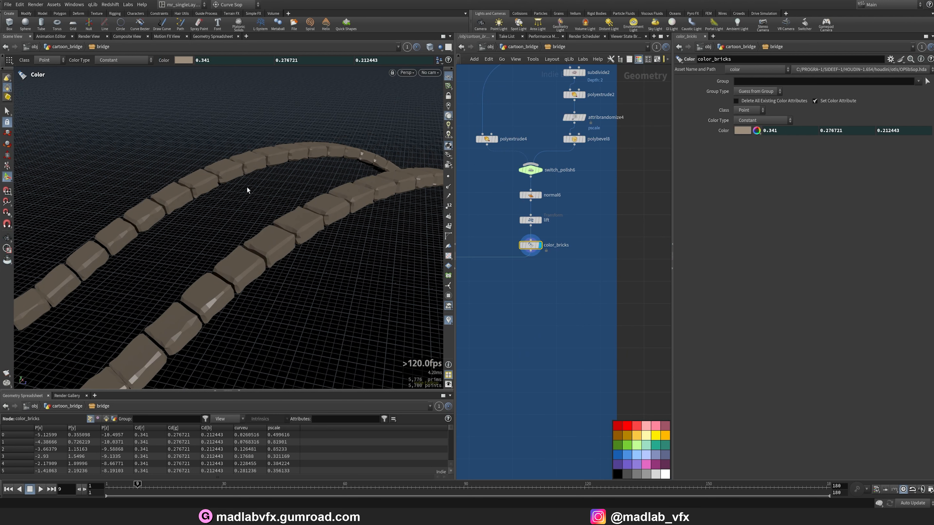
Return to extract_borders1 and examine its input from the REF_PAVEMENT_CURVED branch.
{"action": "scroll", "coordinate": [585, 308], "scroll_direction": "down", "scroll_amount": 3}
{"action": "scroll", "coordinate": [586, 308], "scroll_direction": "up", "scroll_amount": 3}
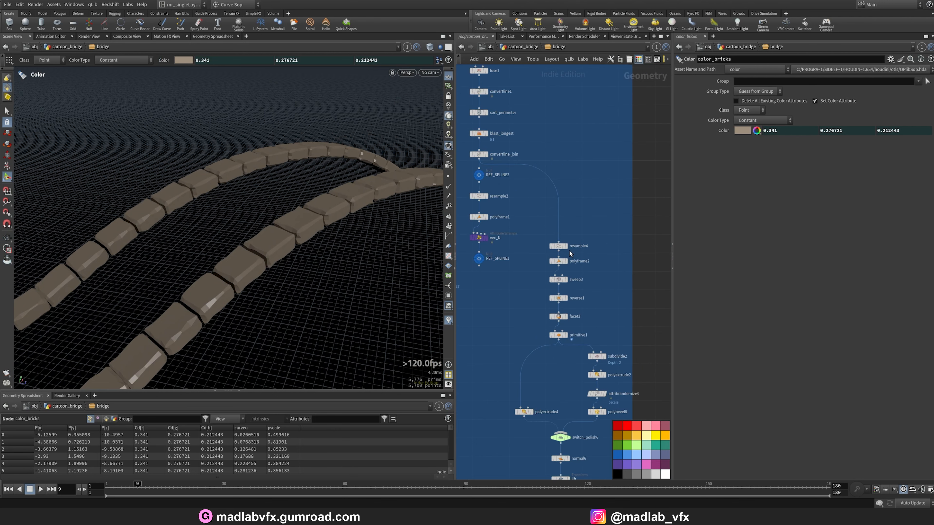
{"action": "middle_click_drag", "start_coordinate": [574, 199], "coordinate": [569, 196]}
{"action": "scroll", "coordinate": [570, 196], "scroll_direction": "up", "scroll_amount": 3}
{"action": "left_click", "coordinate": [545, 177]}
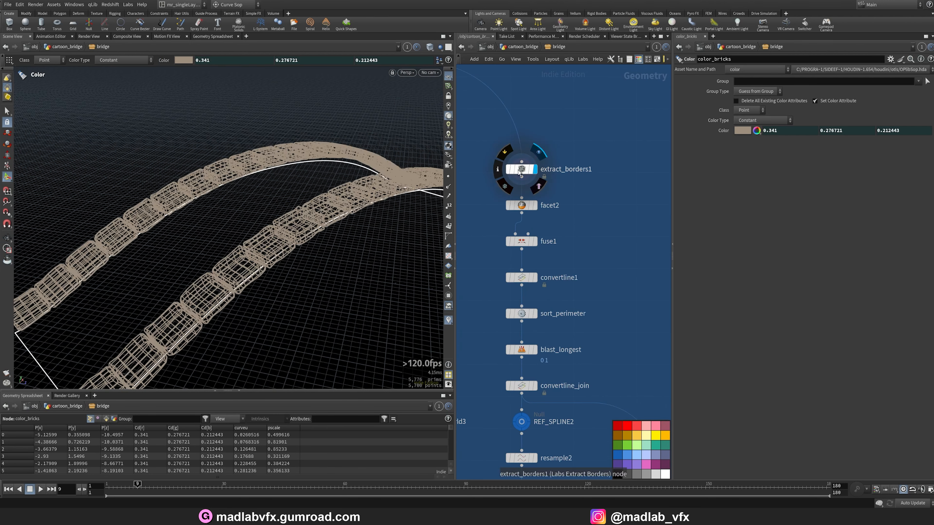
{"action": "scroll", "coordinate": [595, 216], "scroll_direction": "down", "scroll_amount": 3}
{"action": "scroll", "coordinate": [519, 206], "scroll_direction": "up", "scroll_amount": 4}
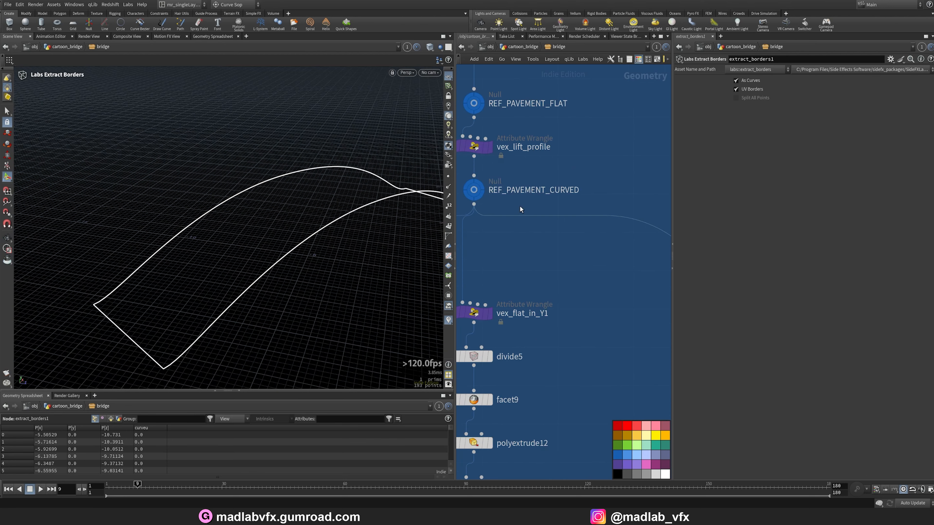
{"action": "key", "text": "r"}
{"action": "left_click", "coordinate": [474, 190]}
{"action": "middle_click_drag", "start_coordinate": [475, 243], "coordinate": [346, 144]}
{"action": "key", "text": "r"}
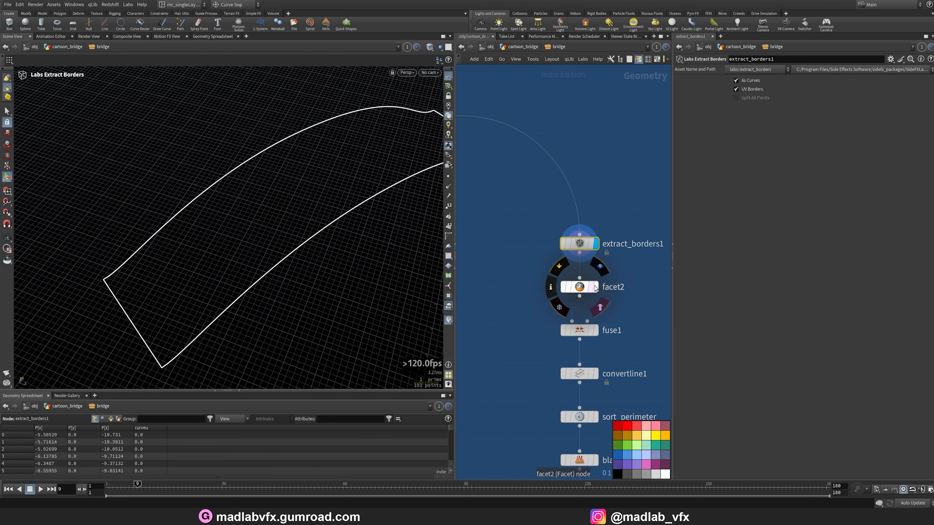
Step through the facet2, fuse1, convertline1 and sort_perimeter nodes examining the border curves.
{"action": "left_click", "coordinate": [595, 287]}
{"action": "left_click", "coordinate": [580, 287]}
{"action": "middle_click_drag", "start_coordinate": [643, 314], "coordinate": [619, 277]}
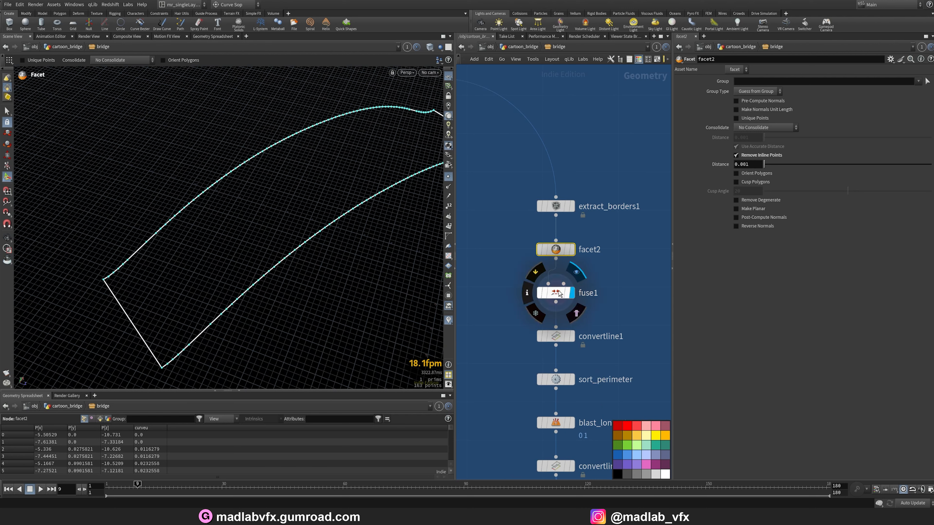
{"action": "left_click", "coordinate": [570, 293]}
{"action": "middle_click_drag", "start_coordinate": [575, 339], "coordinate": [565, 288]}
{"action": "middle_click_drag", "start_coordinate": [611, 322], "coordinate": [549, 247]}
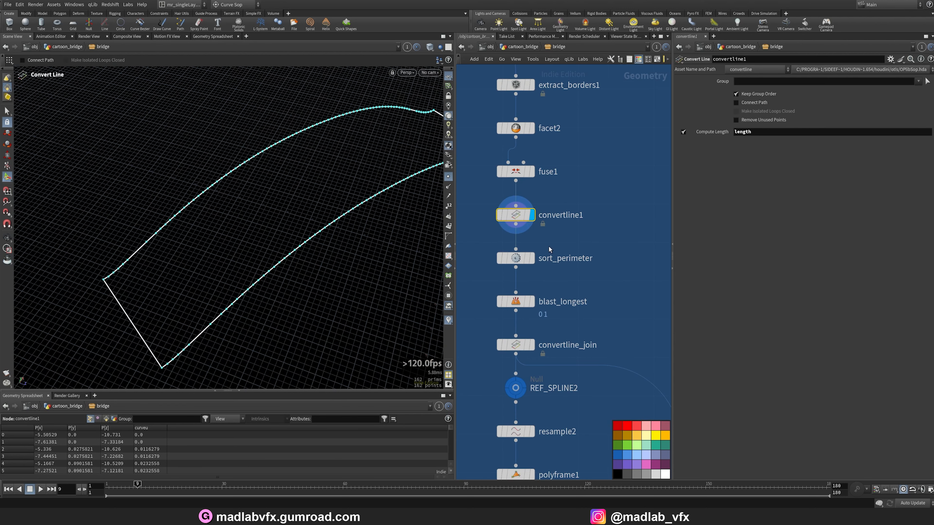
{"action": "left_click", "coordinate": [533, 261]}
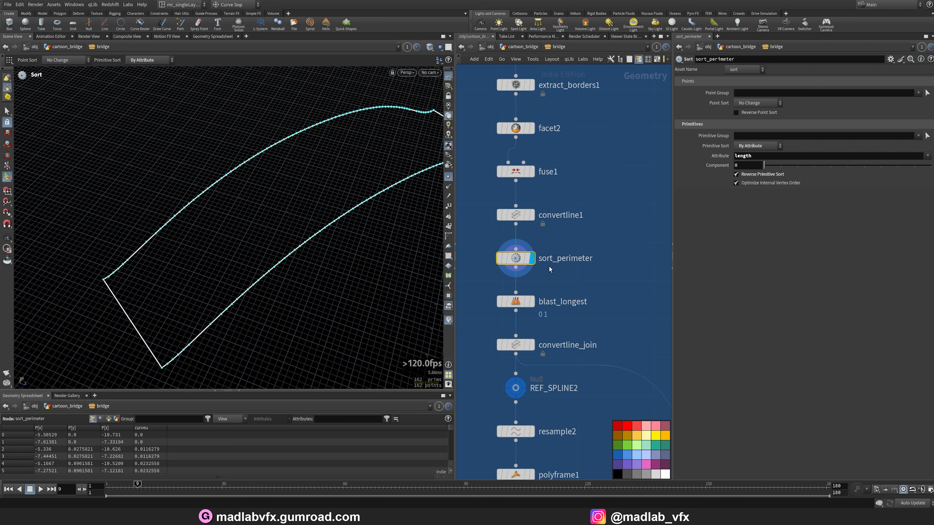
{"action": "middle_click_drag", "start_coordinate": [668, 281], "coordinate": [678, 239]}
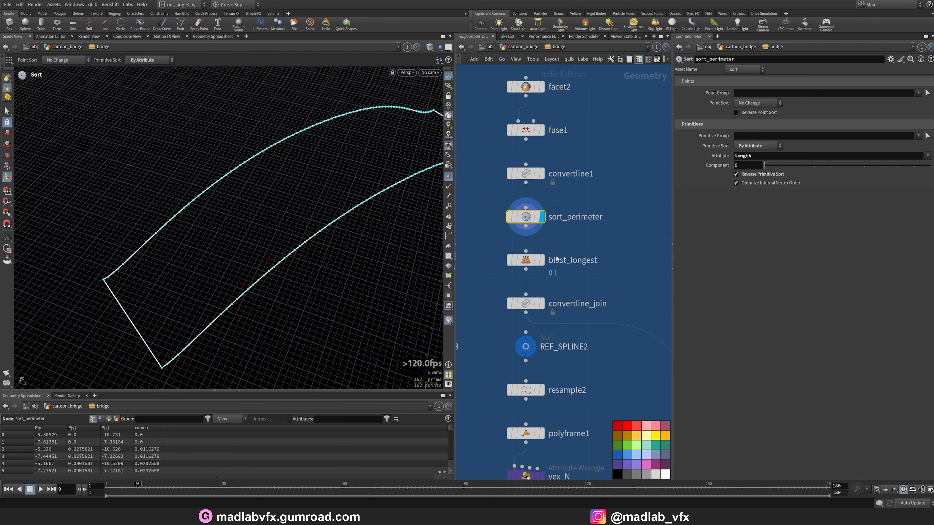
Examine the blast_longest and convertline_join outputs showing the two side curves.
{"action": "left_click", "coordinate": [541, 260]}
{"action": "key", "text": "Return"}
{"action": "left_click_drag", "start_coordinate": [261, 236], "coordinate": [153, 337]}
{"action": "left_click_drag", "start_coordinate": [151, 298], "coordinate": [124, 304], "text": "alt"}
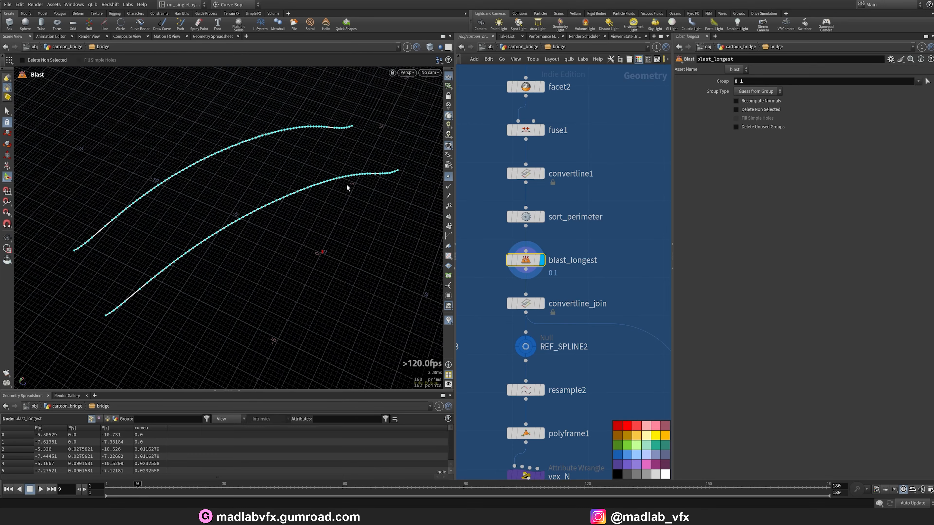
{"action": "left_click", "coordinate": [528, 307]}
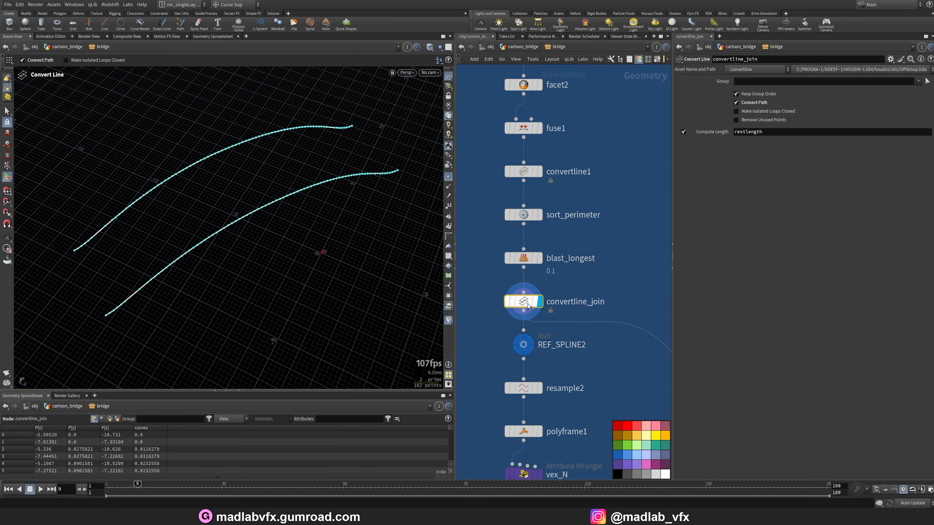
Examine the resample4 and polyframe2 nodes and their resampled curves and parameters.
{"action": "scroll", "coordinate": [585, 264], "scroll_direction": "down", "scroll_amount": 5}
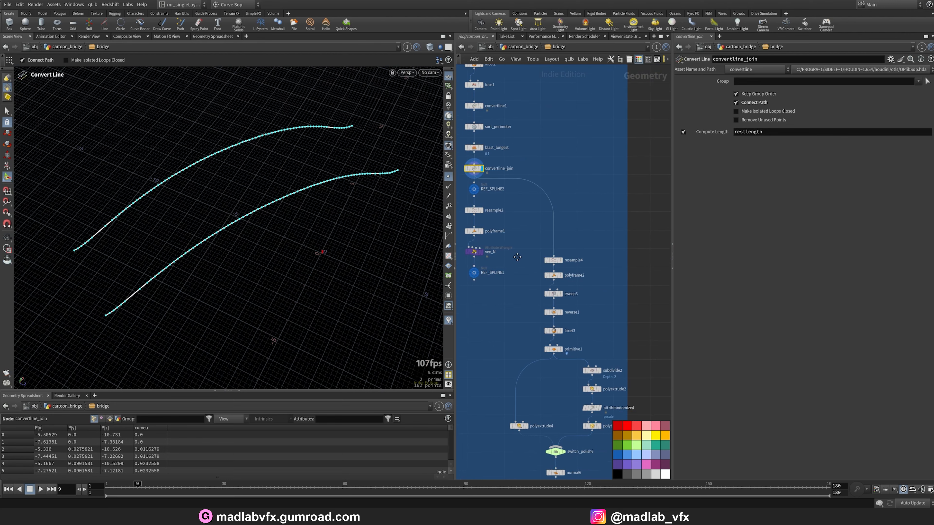
{"action": "scroll", "coordinate": [547, 250], "scroll_direction": "up", "scroll_amount": 6}
{"action": "left_click", "coordinate": [540, 228]}
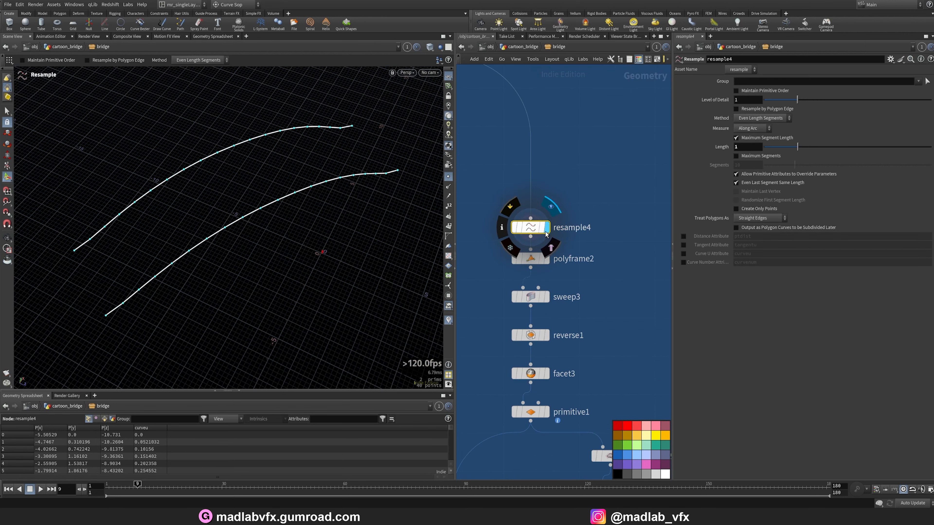
{"action": "left_click", "coordinate": [547, 227]}
{"action": "left_click_drag", "start_coordinate": [235, 210], "coordinate": [211, 192]}
{"action": "key", "text": "Return"}
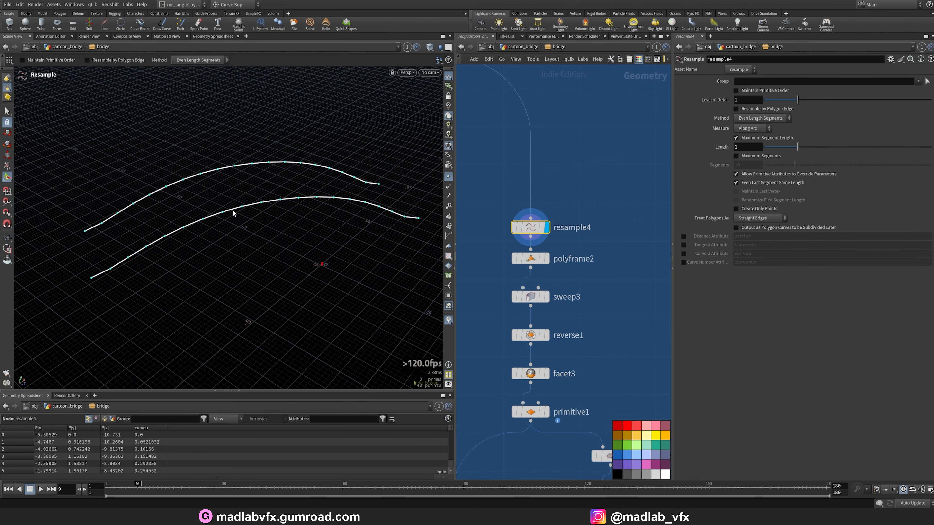
{"action": "left_click", "coordinate": [547, 260]}
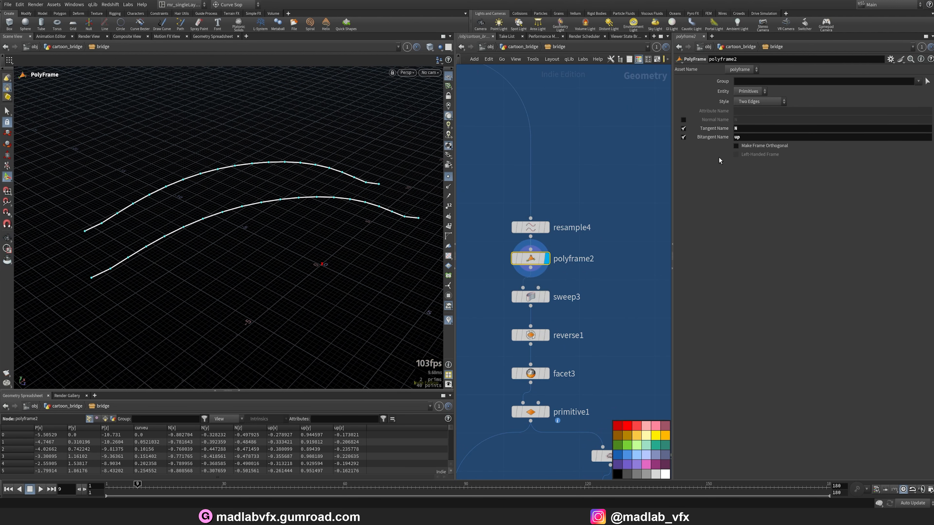
{"action": "middle_click_drag", "start_coordinate": [618, 315], "coordinate": [630, 266]}
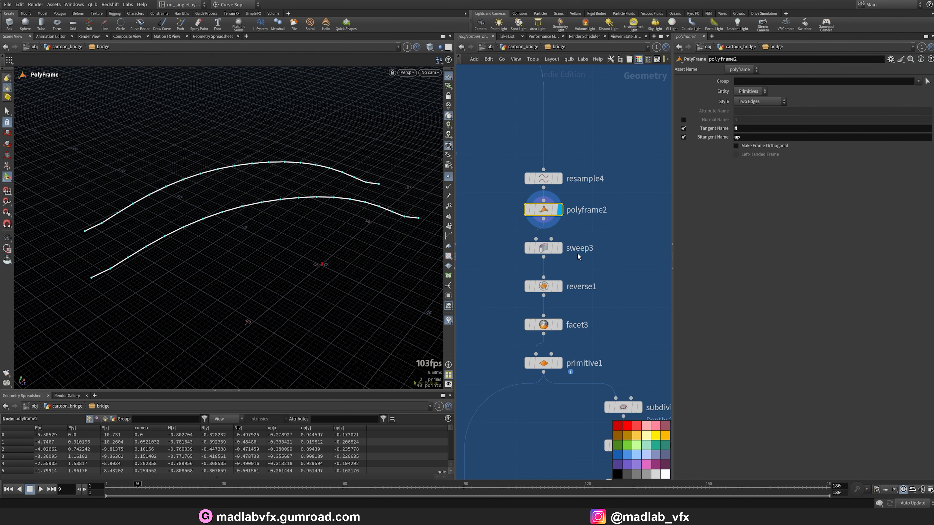
Examine the sweep3 ribbon output and its surface parameters in the viewport.
{"action": "left_click", "coordinate": [560, 248]}
{"action": "left_click_drag", "start_coordinate": [287, 213], "coordinate": [291, 246], "text": "alt"}
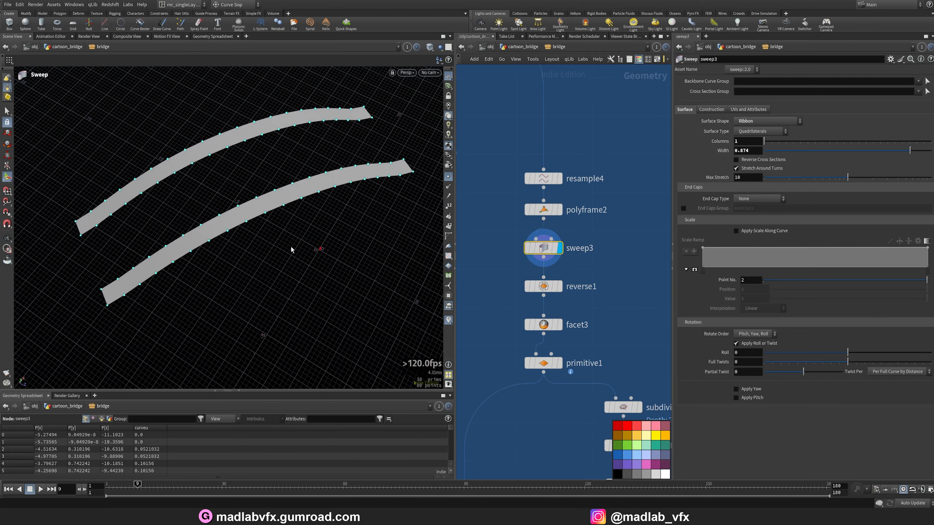
{"action": "left_click_drag", "start_coordinate": [302, 209], "coordinate": [339, 192]}
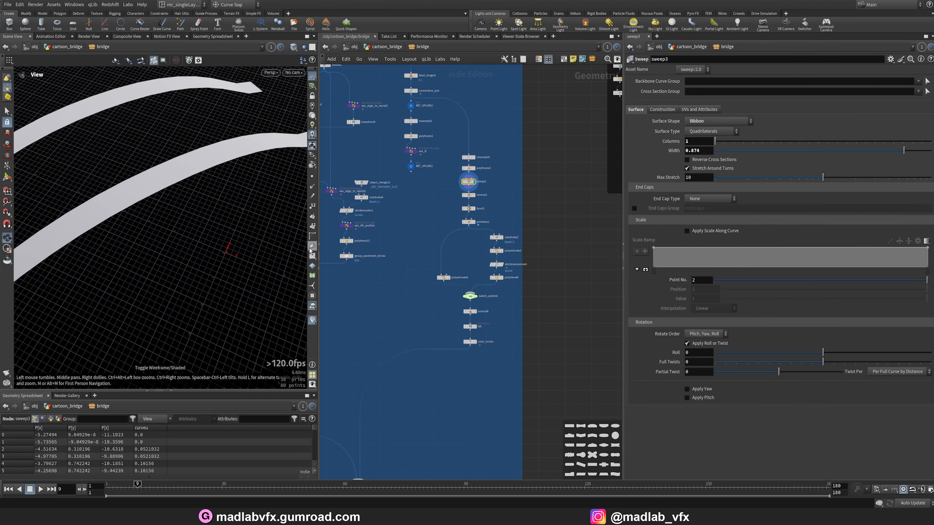
{"action": "left_click_drag", "start_coordinate": [235, 221], "coordinate": [247, 230]}
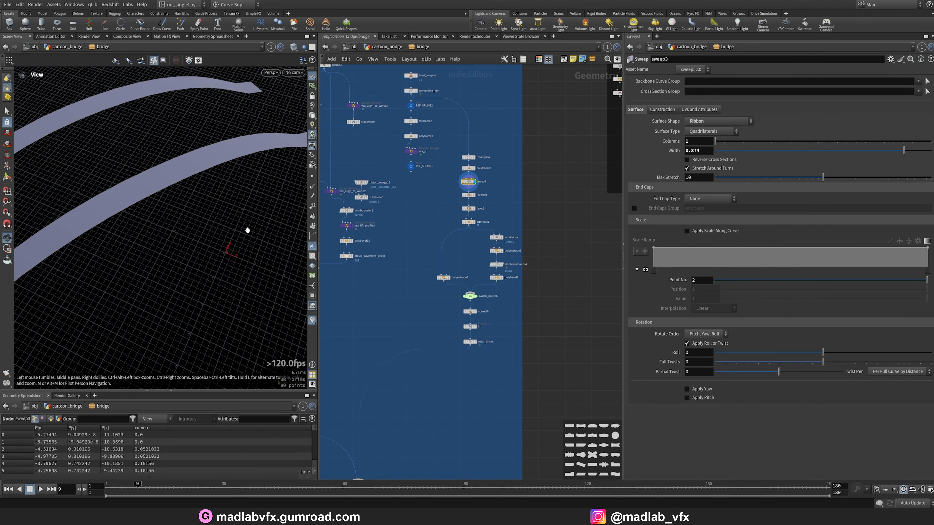
{"action": "left_click_drag", "start_coordinate": [145, 247], "coordinate": [177, 241]}
{"action": "scroll", "coordinate": [500, 231], "scroll_direction": "up", "scroll_amount": 5}
{"action": "middle_click_drag", "start_coordinate": [479, 161], "coordinate": [543, 279]}
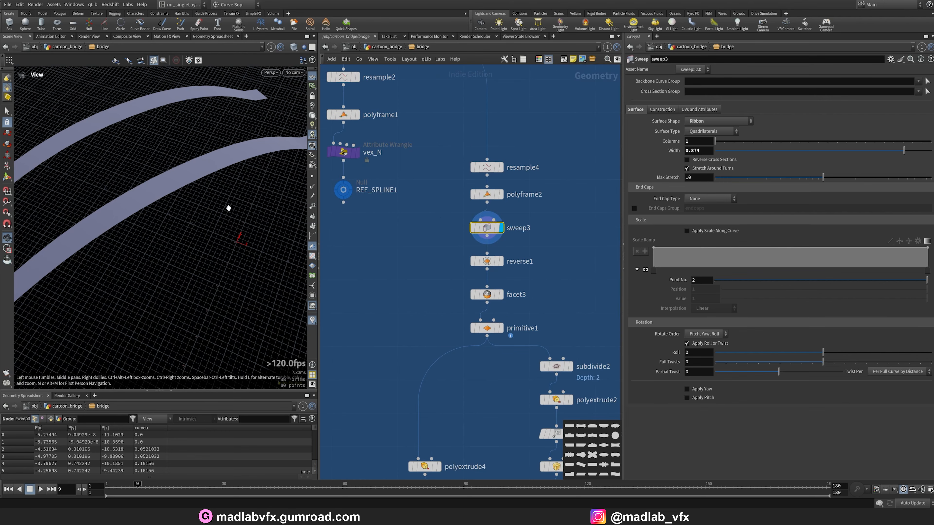
{"action": "left_click_drag", "start_coordinate": [223, 215], "coordinate": [223, 229]}
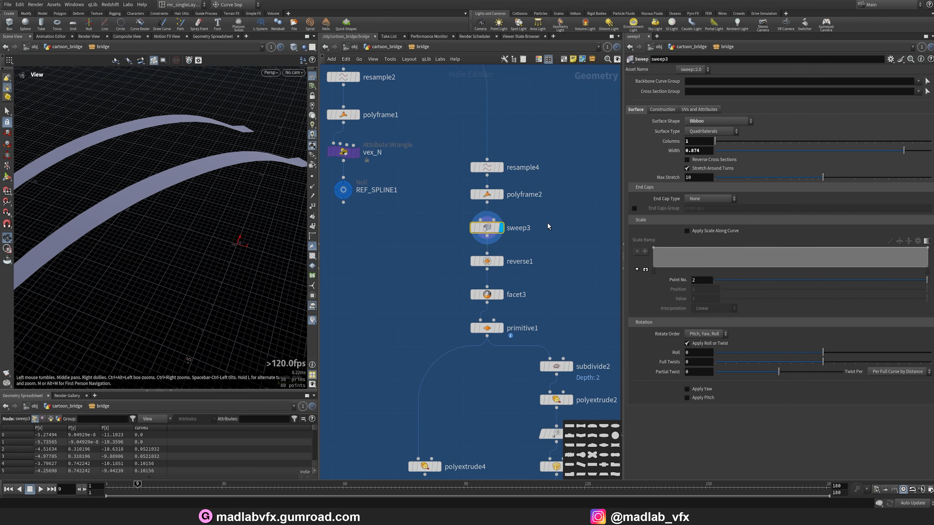
Examine the reverse1 and facet3 outputs in wireframe and Smooth Wire Shaded display.
{"action": "left_click", "coordinate": [500, 261]}
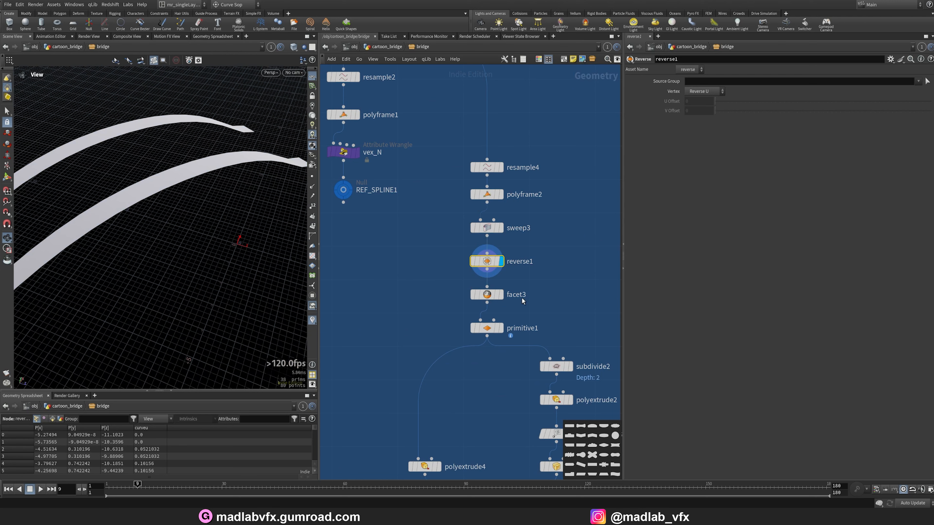
{"action": "left_click", "coordinate": [501, 294]}
{"action": "key", "text": "w"}
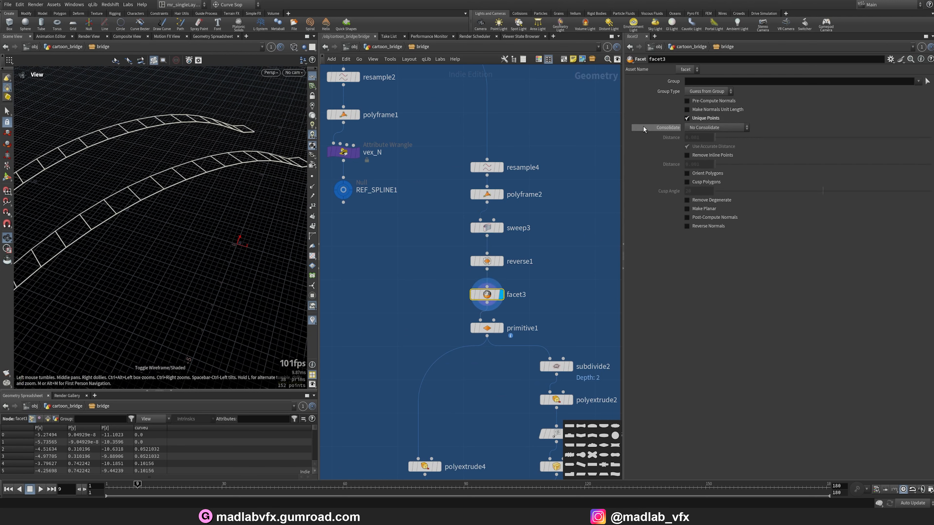
{"action": "key", "text": "w"}
{"action": "scroll", "coordinate": [162, 235], "scroll_direction": "up", "scroll_amount": 5}
{"action": "left_click", "coordinate": [294, 47]}
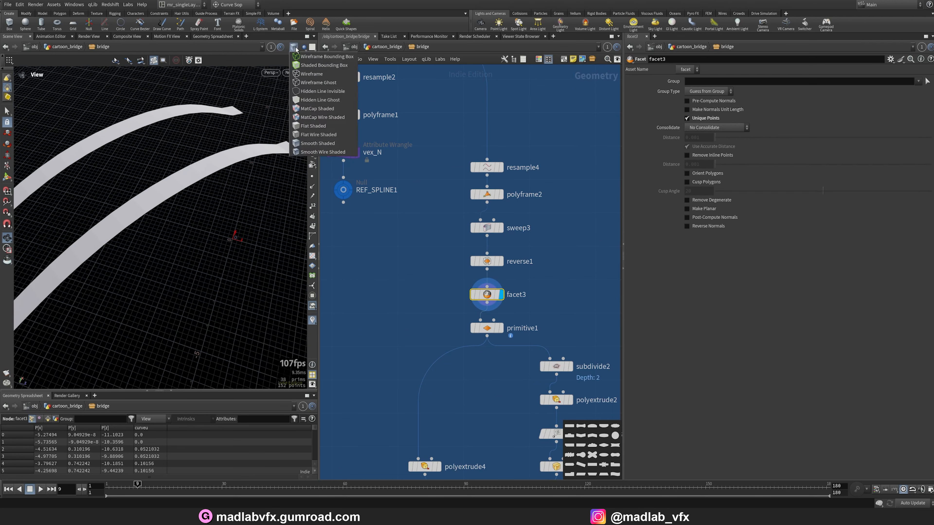
{"action": "left_click", "coordinate": [302, 151]}
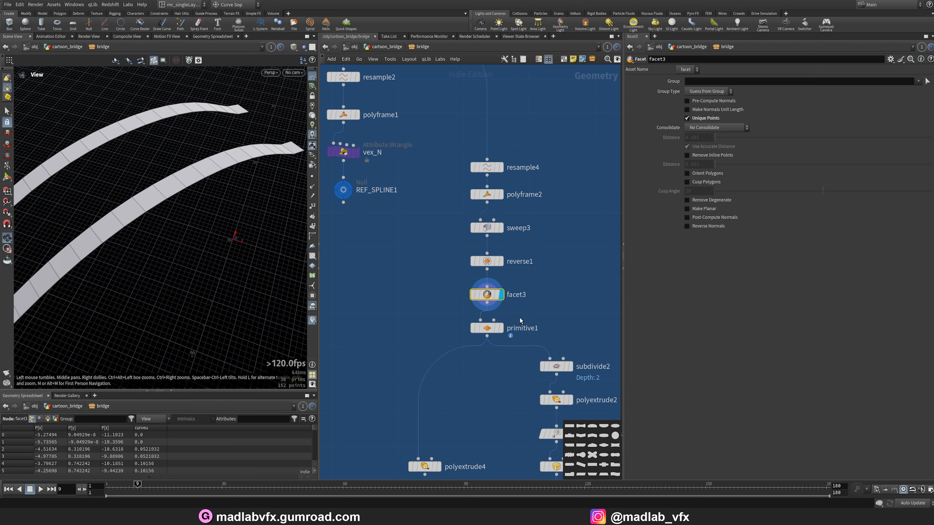
Examine the primitive1 node's scaled strip segments and transform parameters.
{"action": "left_click", "coordinate": [502, 328]}
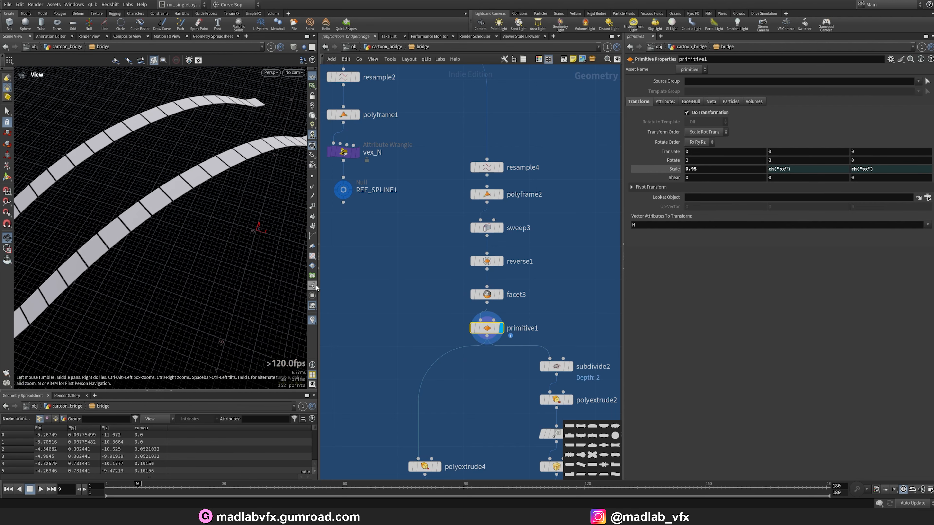
{"action": "left_click_drag", "start_coordinate": [318, 290], "coordinate": [353, 288]}
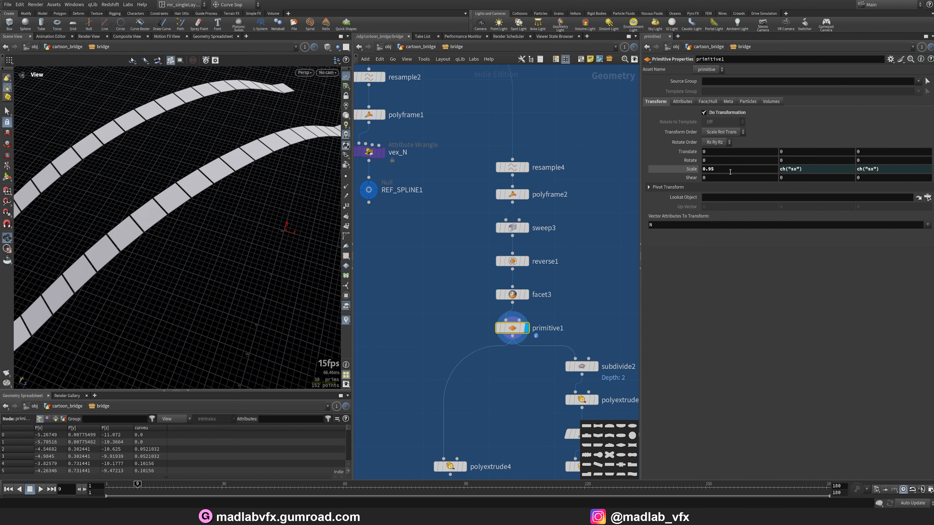
{"action": "mouse_move", "coordinate": [227, 190]}
{"action": "left_mouse_down"}
{"action": "mouse_move", "coordinate": [214, 181]}
{"action": "mouse_move", "coordinate": [216, 162]}
{"action": "mouse_move", "coordinate": [224, 173]}
{"action": "left_mouse_up"}
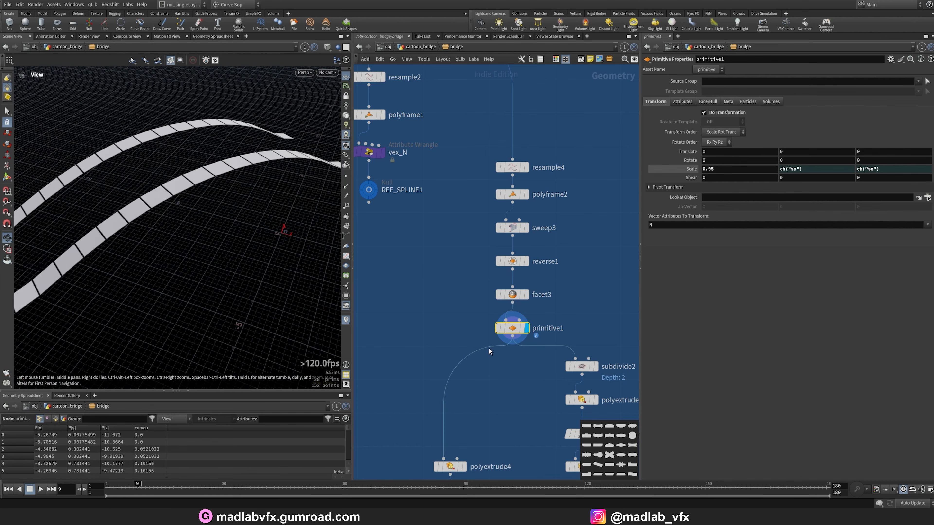
Examine the subdivide2 and polyextrude2 outputs and the polyextrude2 extrusion parameters in the viewport.
{"action": "middle_click_drag", "start_coordinate": [496, 390], "coordinate": [480, 283]}
{"action": "scroll", "coordinate": [480, 283], "scroll_direction": "down", "scroll_amount": 3}
{"action": "scroll", "coordinate": [540, 297], "scroll_direction": "up", "scroll_amount": 5}
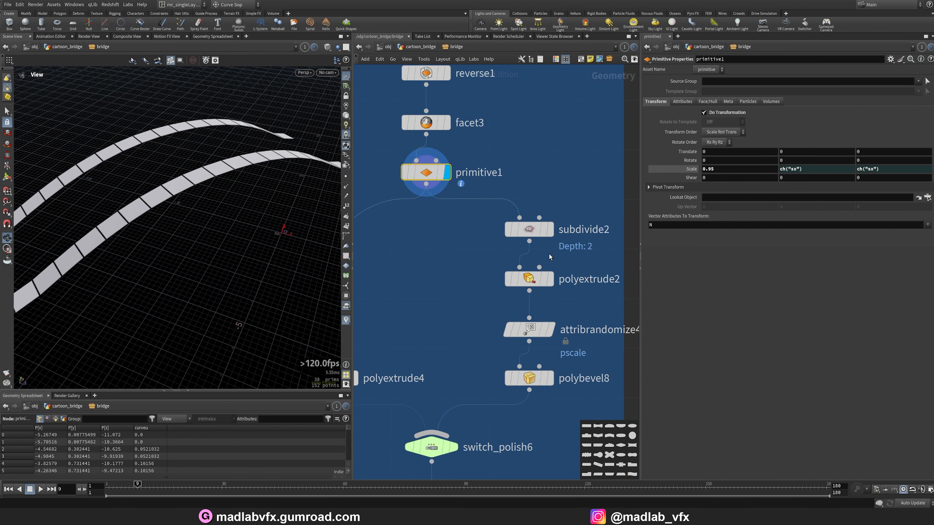
{"action": "left_click", "coordinate": [552, 229]}
{"action": "left_click_drag", "start_coordinate": [187, 198], "coordinate": [221, 202]}
{"action": "left_click", "coordinate": [553, 281]}
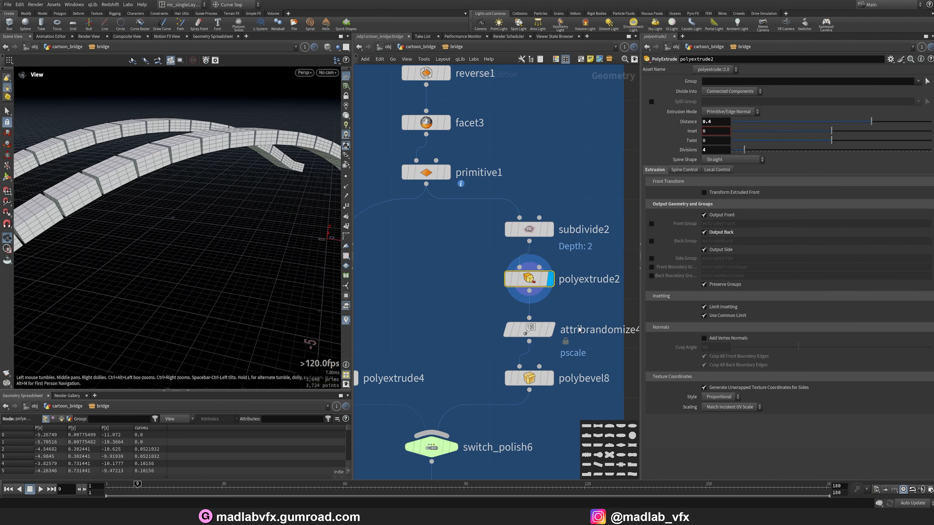
Examine the attribrandomize4 node's pscale randomization parameters and its output on the bricks.
{"action": "left_click", "coordinate": [553, 332]}
{"action": "scroll", "coordinate": [513, 327], "scroll_direction": "down", "scroll_amount": 1}
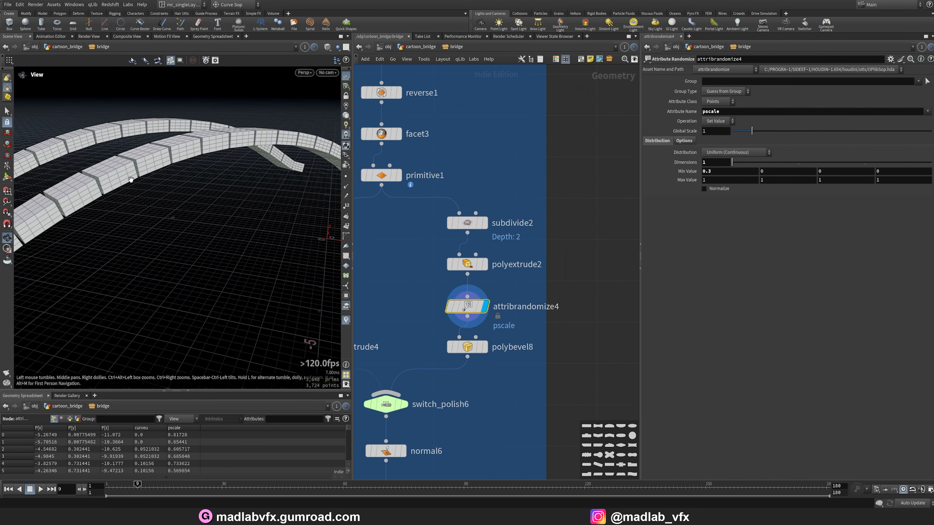
{"action": "left_click_drag", "start_coordinate": [131, 179], "coordinate": [189, 192]}
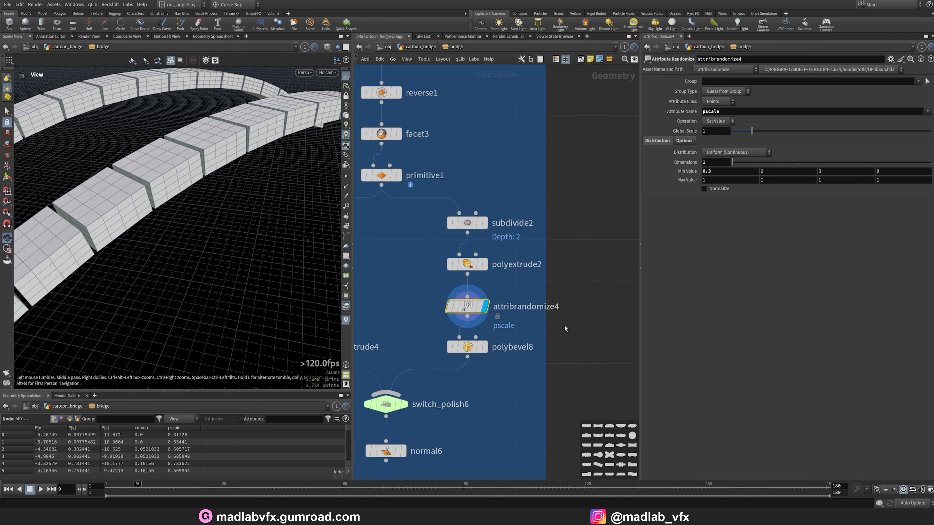
Examine the polybevel8 node's bevelled bricks and its pscale-driven offset parameters.
{"action": "left_click", "coordinate": [482, 347]}
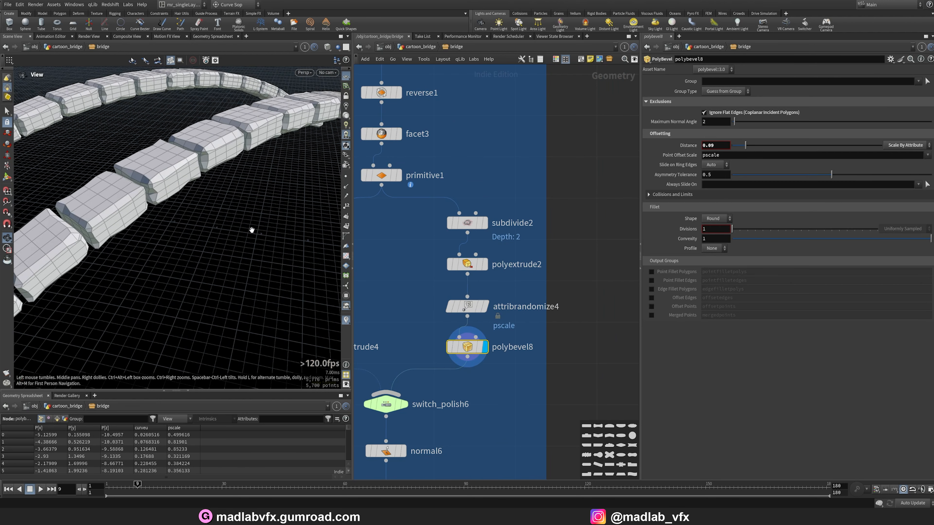
{"action": "left_click_drag", "start_coordinate": [251, 230], "coordinate": [227, 230]}
{"action": "scroll", "coordinate": [520, 388], "scroll_direction": "down", "scroll_amount": 2}
{"action": "middle_click_drag", "start_coordinate": [463, 405], "coordinate": [479, 309]}
{"action": "scroll", "coordinate": [478, 310], "scroll_direction": "up", "scroll_amount": 1}
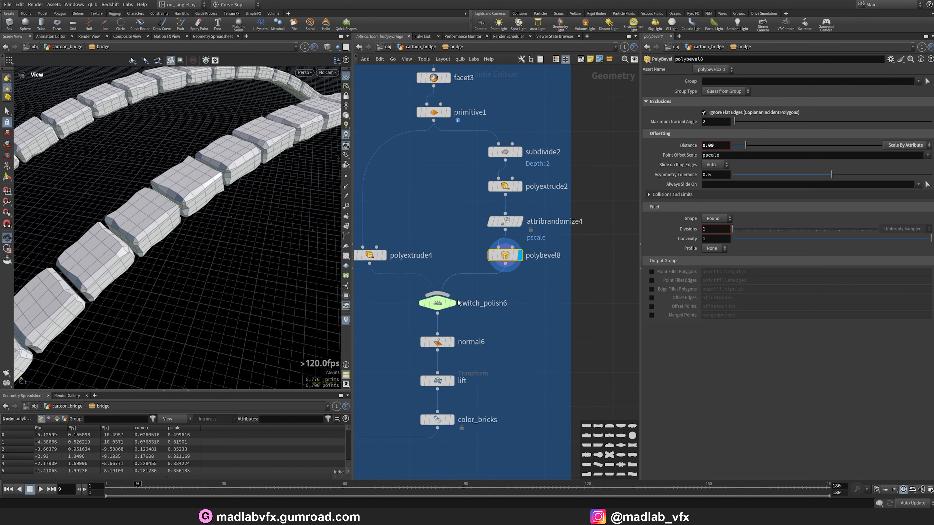
Examine the normal6 node and the lift transform's translate expression and output.
{"action": "left_click", "coordinate": [438, 341]}
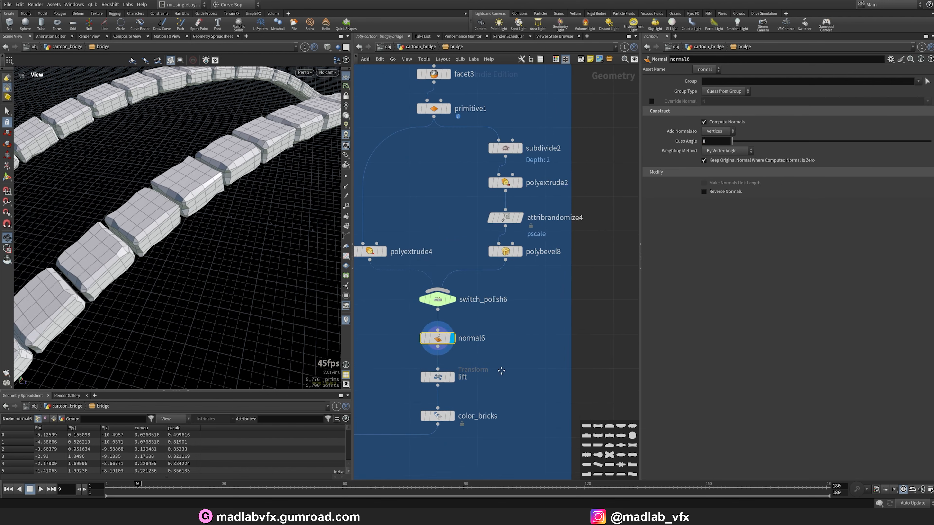
{"action": "middle_click_drag", "start_coordinate": [446, 386], "coordinate": [469, 318]}
{"action": "left_click", "coordinate": [476, 312]}
{"action": "scroll", "coordinate": [202, 229], "scroll_direction": "down", "scroll_amount": 5}
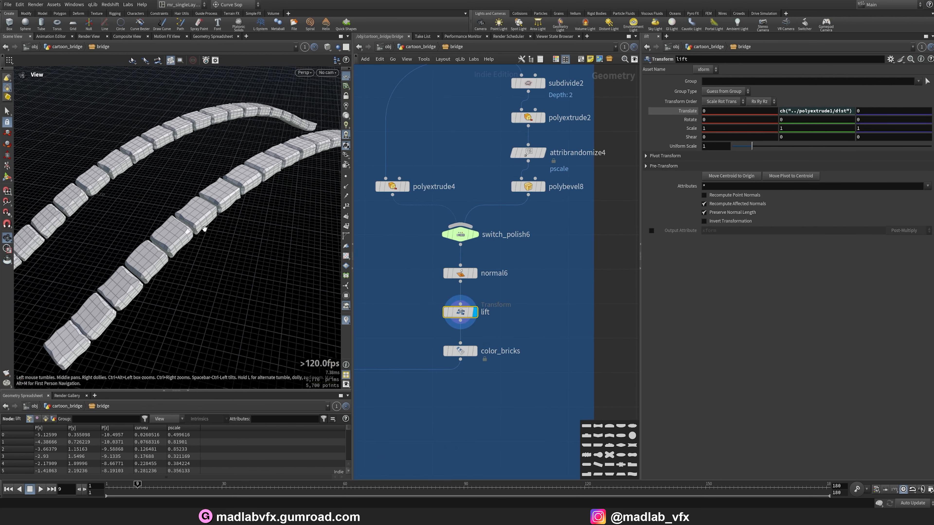
{"action": "left_click_drag", "start_coordinate": [202, 229], "coordinate": [221, 253]}
Examine the color_bricks node's colour and the merged pavement at merge3.
{"action": "left_click", "coordinate": [474, 352]}
{"action": "scroll", "coordinate": [508, 394], "scroll_direction": "down", "scroll_amount": 4}
{"action": "middle_click_drag", "start_coordinate": [420, 424], "coordinate": [544, 220]}
{"action": "scroll", "coordinate": [496, 334], "scroll_direction": "up", "scroll_amount": 4}
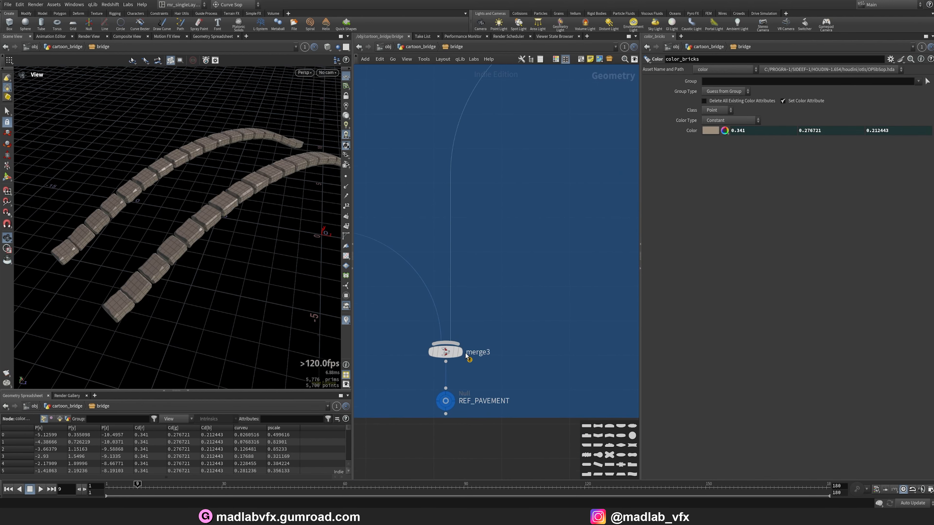
{"action": "left_click", "coordinate": [464, 356]}
{"action": "left_click_drag", "start_coordinate": [246, 234], "coordinate": [210, 242]}
{"action": "left_click", "coordinate": [346, 116]}
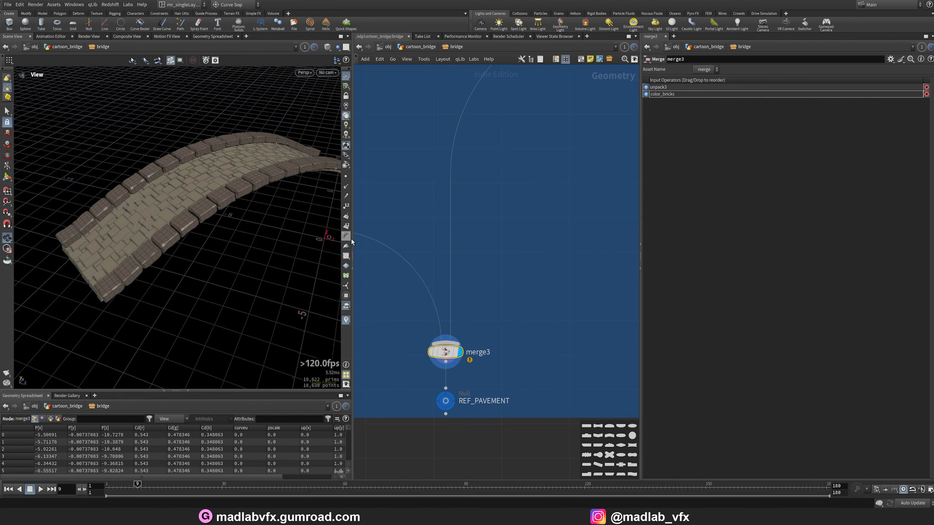
Navigate the bridge network to the WALLS section and its node layout.
{"action": "left_click_drag", "start_coordinate": [353, 241], "coordinate": [429, 236]}
{"action": "mouse_move", "coordinate": [239, 213]}
{"action": "left_mouse_down"}
{"action": "mouse_move", "coordinate": [288, 204]}
{"action": "mouse_move", "coordinate": [241, 214]}
{"action": "left_mouse_up"}
{"action": "scroll", "coordinate": [520, 252], "scroll_direction": "down", "scroll_amount": 4}
{"action": "scroll", "coordinate": [520, 254], "scroll_direction": "down", "scroll_amount": 3}
{"action": "scroll", "coordinate": [546, 284], "scroll_direction": "up", "scroll_amount": 4}
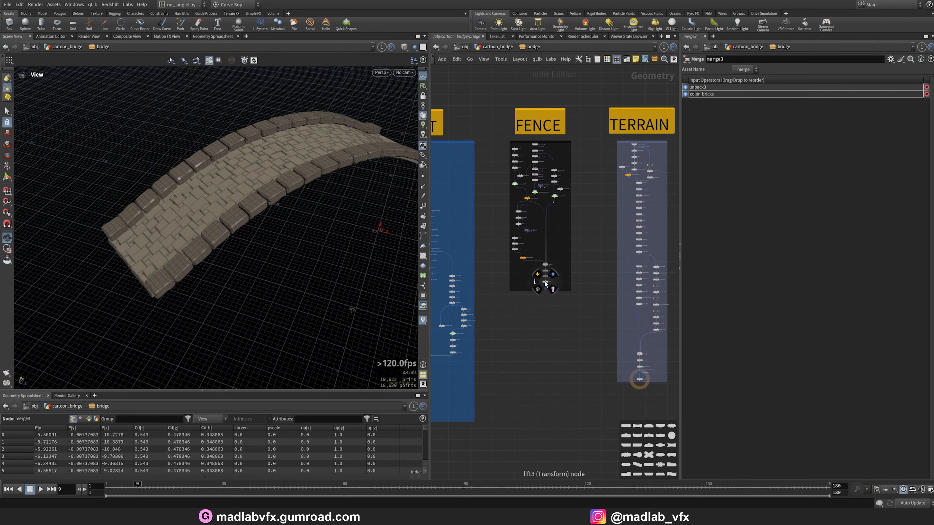
{"action": "middle_click_drag", "start_coordinate": [492, 245], "coordinate": [677, 253]}
{"action": "middle_click_drag", "start_coordinate": [508, 230], "coordinate": [606, 235]}
{"action": "scroll", "coordinate": [546, 157], "scroll_direction": "up", "scroll_amount": 4}
{"action": "scroll", "coordinate": [545, 157], "scroll_direction": "up", "scroll_amount": 2}
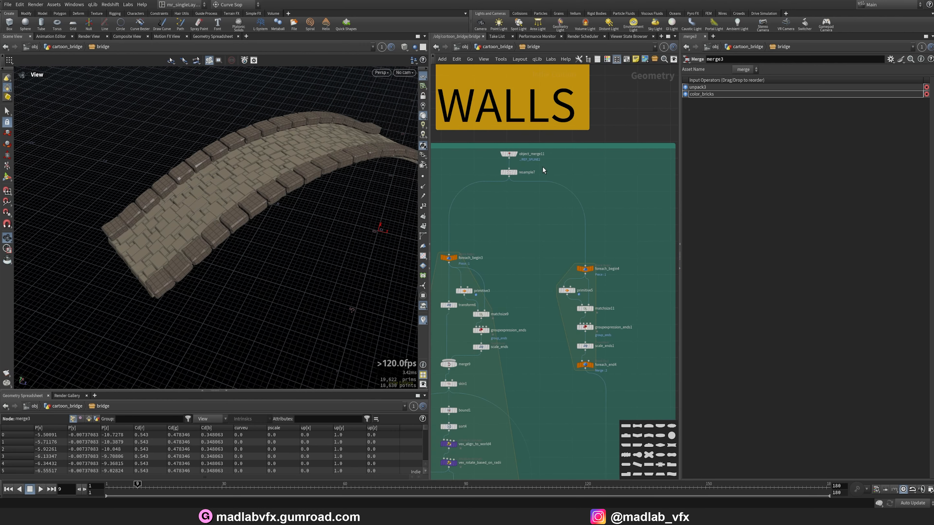
{"action": "scroll", "coordinate": [541, 167], "scroll_direction": "up", "scroll_amount": 2}
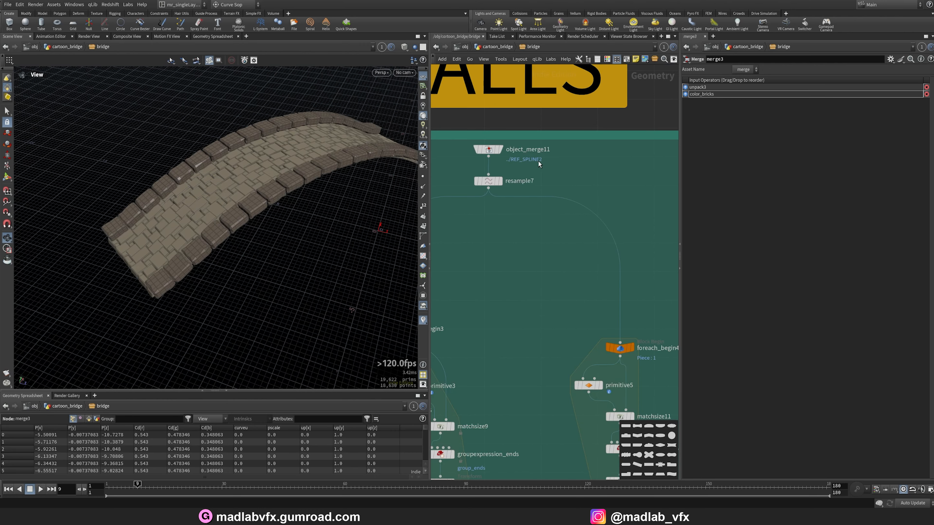
Examine the object_merge11 reference curves and the resample7 node's resampled output.
{"action": "left_click", "coordinate": [500, 150]}
{"action": "left_click", "coordinate": [492, 149]}
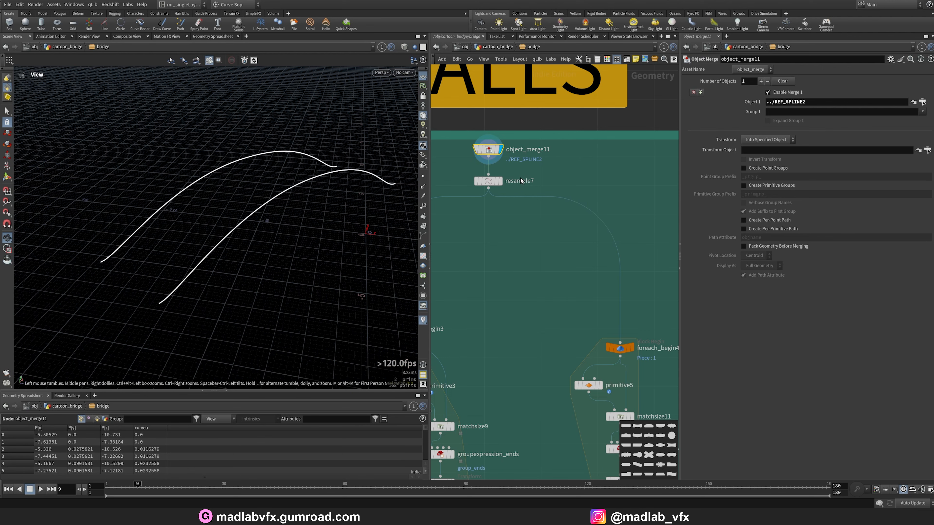
{"action": "middle_click_drag", "start_coordinate": [500, 238], "coordinate": [567, 211]}
{"action": "left_click", "coordinate": [556, 160]}
{"action": "left_click", "coordinate": [545, 159]}
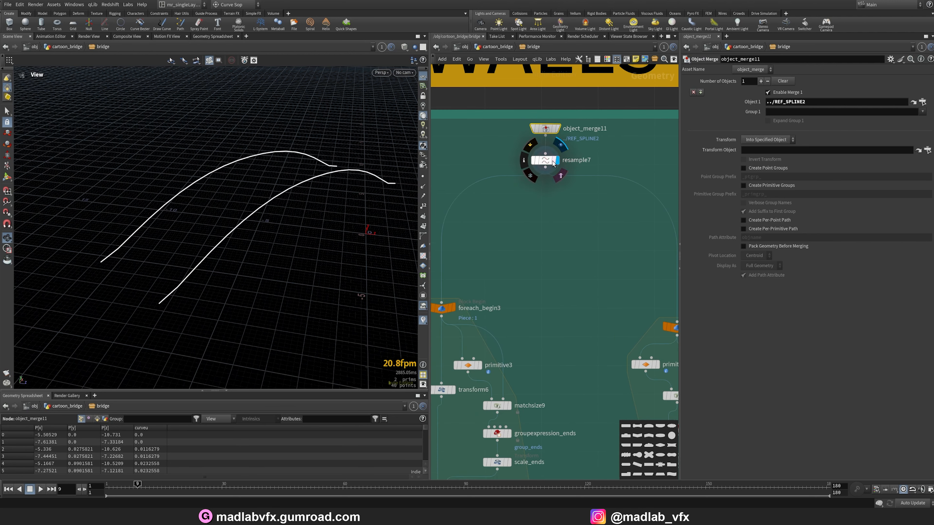
{"action": "left_click_drag", "start_coordinate": [328, 179], "coordinate": [433, 176]}
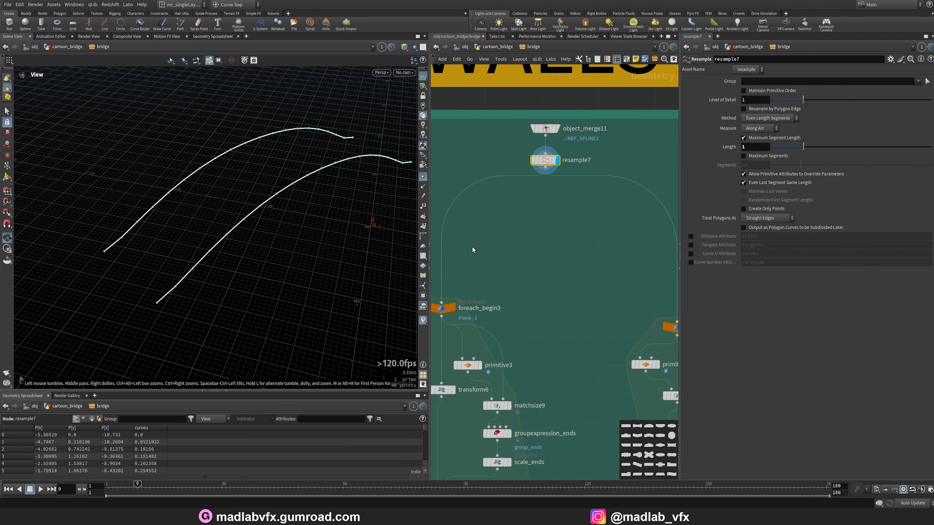
Frame and examine the foreach_begin4 to foreach_end4 loop block and its per-piece output.
{"action": "scroll", "coordinate": [551, 224], "scroll_direction": "down", "scroll_amount": 3}
{"action": "scroll", "coordinate": [563, 245], "scroll_direction": "up", "scroll_amount": 1}
{"action": "middle_click_drag", "start_coordinate": [622, 258], "coordinate": [523, 229]}
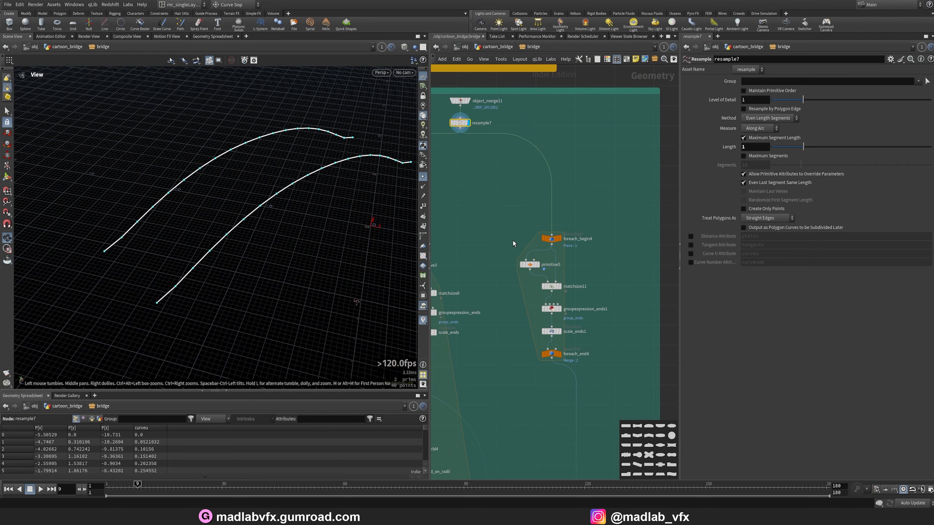
{"action": "scroll", "coordinate": [572, 255], "scroll_direction": "down", "scroll_amount": 2}
{"action": "left_click_drag", "start_coordinate": [499, 314], "coordinate": [499, 314]}
{"action": "key", "text": "f"}
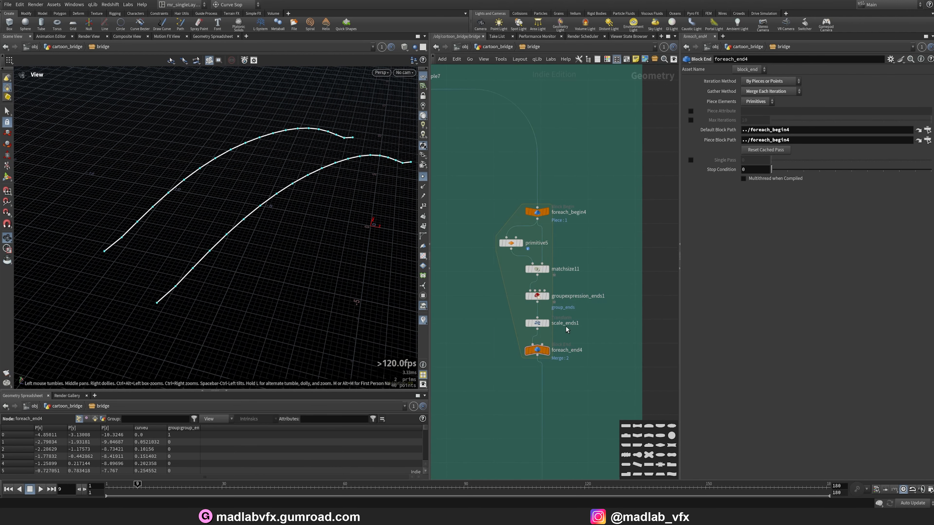
{"action": "left_click_drag", "start_coordinate": [342, 221], "coordinate": [244, 230]}
{"action": "left_click", "coordinate": [548, 353]}
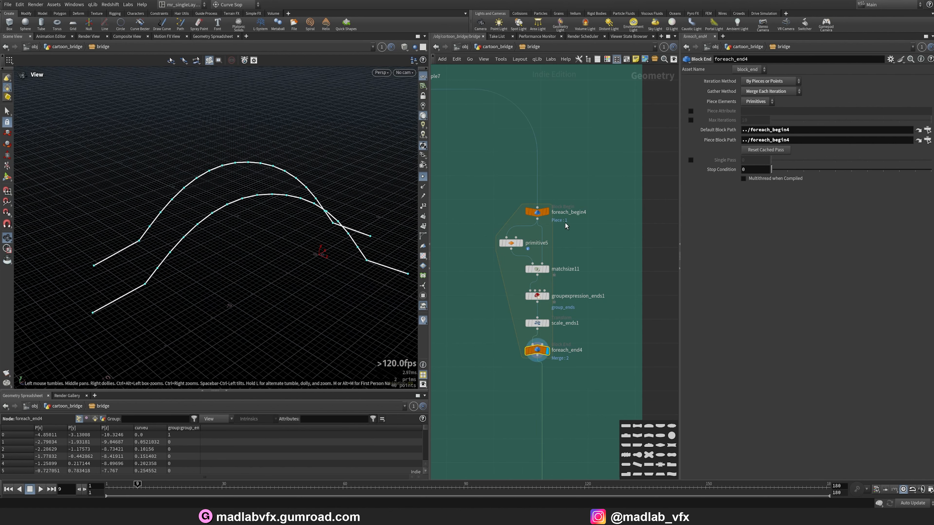
{"action": "scroll", "coordinate": [565, 226], "scroll_direction": "up", "scroll_amount": 3}
{"action": "left_click", "coordinate": [537, 216]}
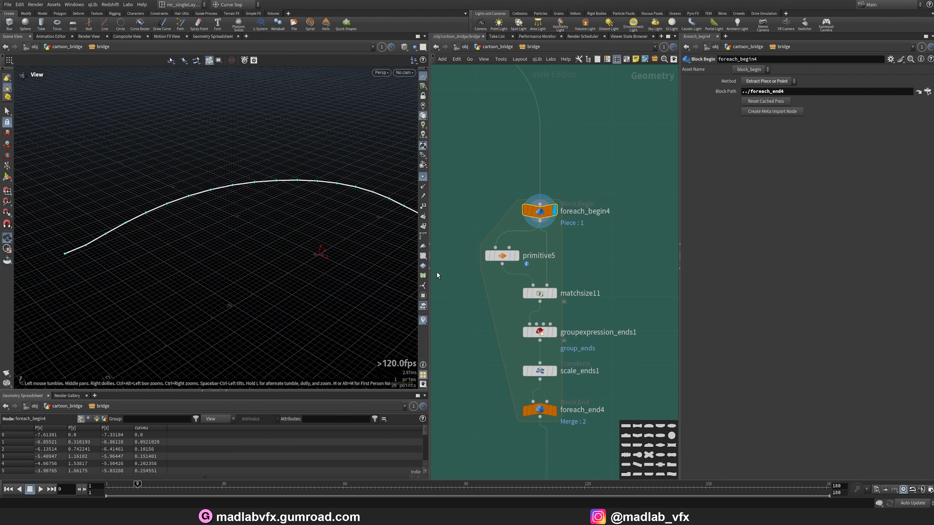
Examine the primitive5, matchsize11 and groupexpression_ends1 nodes inside the loop and their parameters.
{"action": "left_click", "coordinate": [518, 256]}
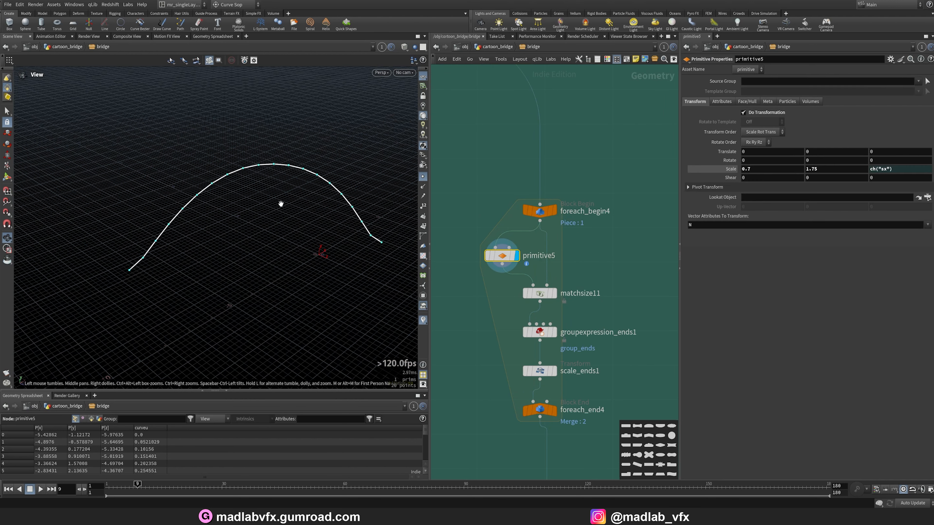
{"action": "left_click", "coordinate": [554, 293]}
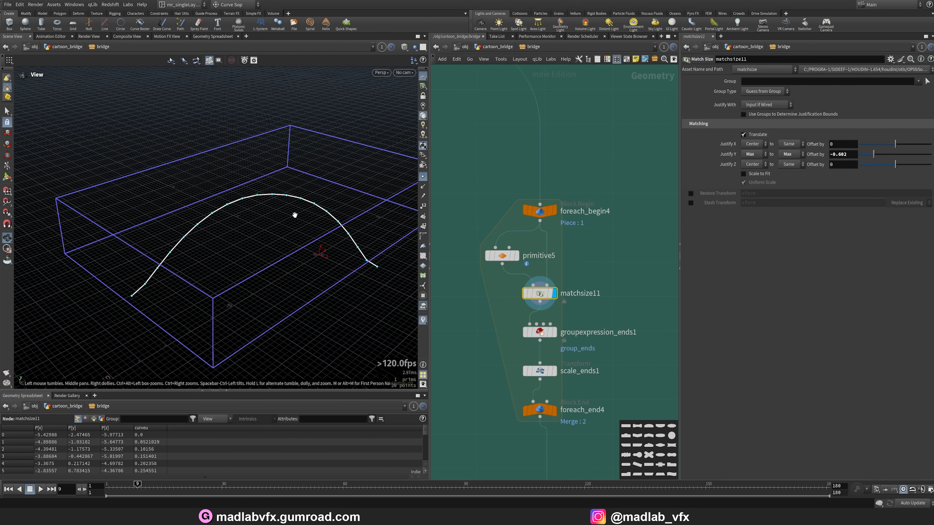
{"action": "left_click_drag", "start_coordinate": [296, 213], "coordinate": [299, 209]}
{"action": "left_click", "coordinate": [550, 211]}
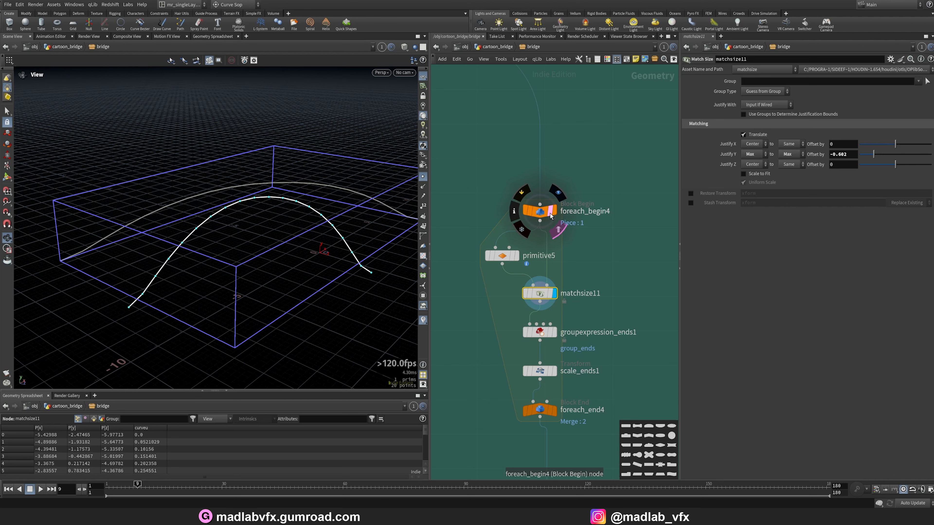
{"action": "left_click", "coordinate": [554, 335]}
{"action": "left_click", "coordinate": [549, 334]}
{"action": "left_click_drag", "start_coordinate": [267, 226], "coordinate": [257, 227]}
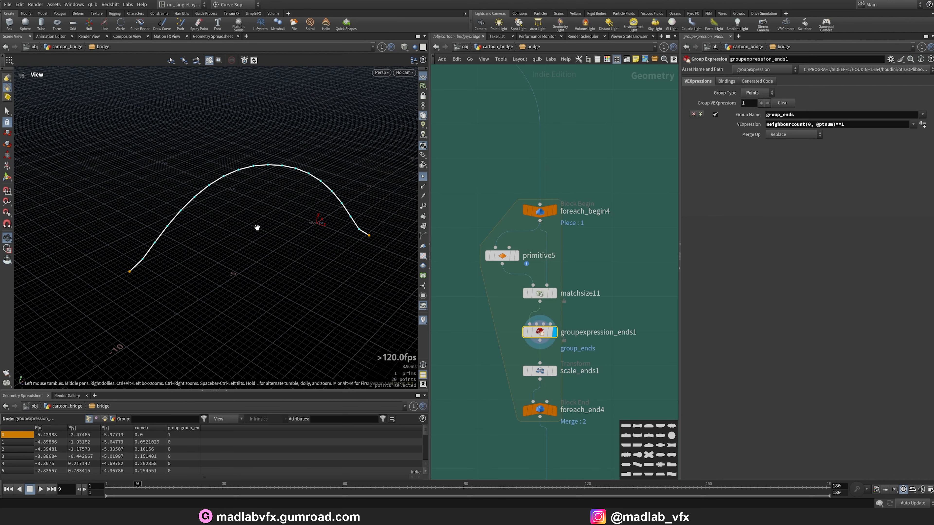
Examine the scale_ends1 output and the combined foreach_end4 result in the viewport.
{"action": "left_click", "coordinate": [554, 371]}
{"action": "left_click", "coordinate": [540, 371]}
{"action": "mouse_move", "coordinate": [273, 263]}
{"action": "left_mouse_down"}
{"action": "mouse_move", "coordinate": [271, 241]}
{"action": "mouse_move", "coordinate": [267, 262]}
{"action": "left_mouse_up"}
{"action": "left_click", "coordinate": [553, 410]}
{"action": "left_click", "coordinate": [538, 412]}
{"action": "left_click_drag", "start_coordinate": [268, 229], "coordinate": [279, 262]}
{"action": "scroll", "coordinate": [625, 331], "scroll_direction": "down", "scroll_amount": 6}
{"action": "middle_click_drag", "start_coordinate": [619, 323], "coordinate": [583, 140]}
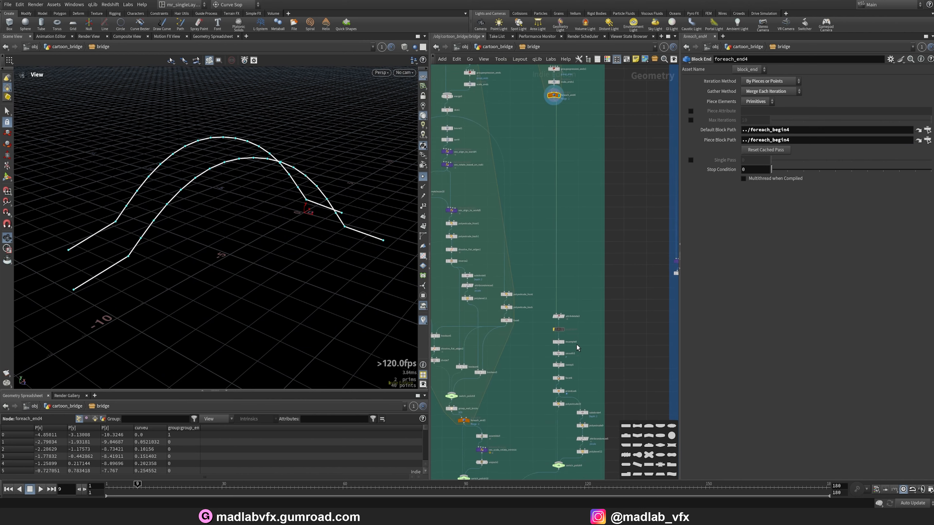
Examine the attribdelete3, resample8 and smooth5 nodes and their curve outputs.
{"action": "scroll", "coordinate": [565, 331], "scroll_direction": "up", "scroll_amount": 6}
{"action": "left_click", "coordinate": [553, 266]}
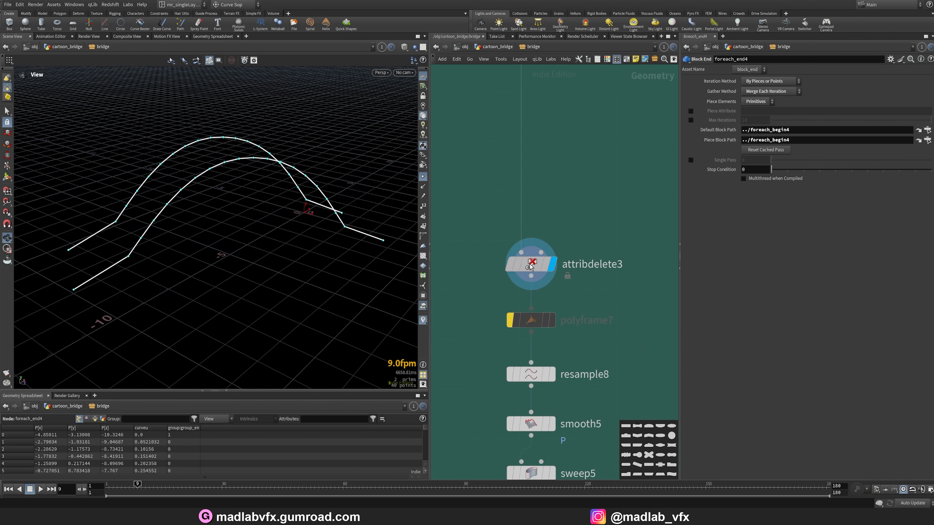
{"action": "left_click_drag", "start_coordinate": [297, 242], "coordinate": [310, 261]}
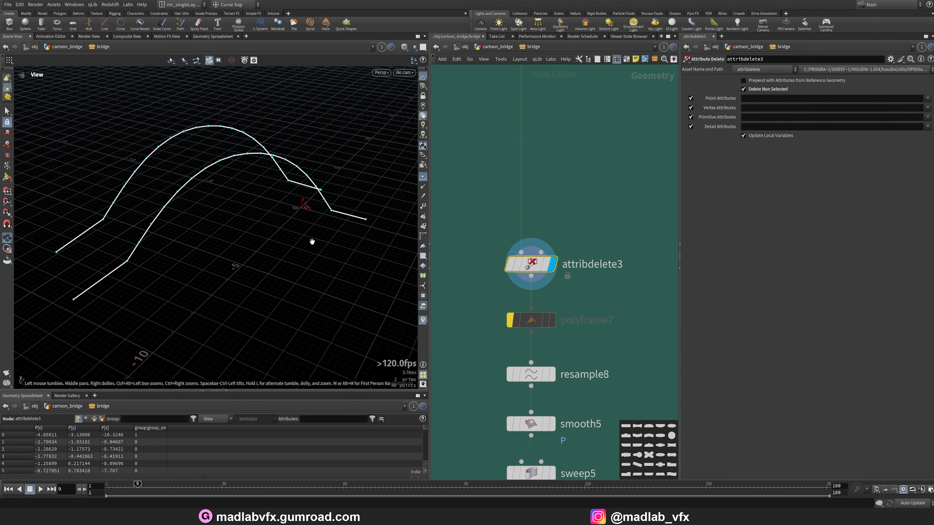
{"action": "middle_click_drag", "start_coordinate": [598, 361], "coordinate": [600, 340]}
{"action": "left_click", "coordinate": [551, 354]}
{"action": "middle_click_drag", "start_coordinate": [599, 375], "coordinate": [593, 324]}
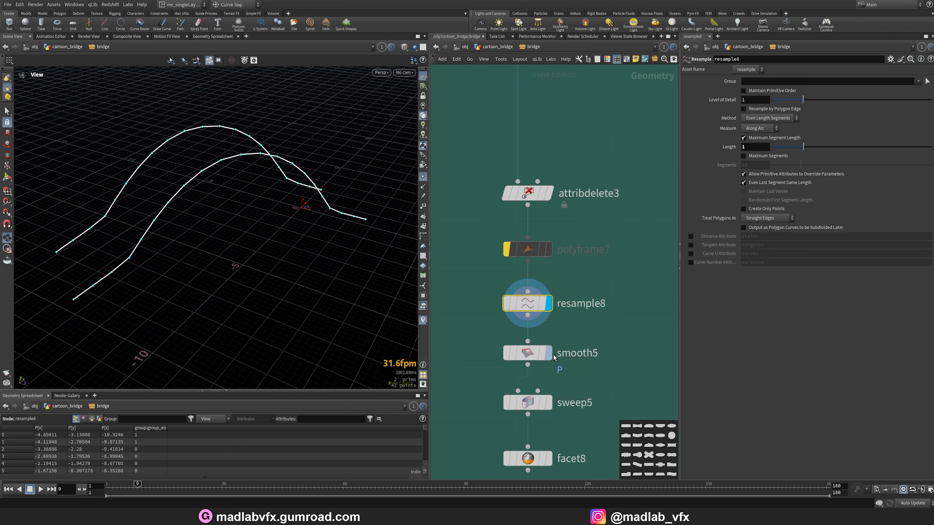
{"action": "left_click", "coordinate": [551, 354]}
{"action": "mouse_move", "coordinate": [280, 257]}
{"action": "left_mouse_down"}
{"action": "mouse_move", "coordinate": [258, 271]}
{"action": "mouse_move", "coordinate": [262, 245]}
{"action": "mouse_move", "coordinate": [223, 224]}
{"action": "mouse_move", "coordinate": [273, 249]}
{"action": "left_mouse_up"}
Examine the sweep5 ribbon surface parameters and the facet8 output.
{"action": "left_click", "coordinate": [548, 402]}
{"action": "middle_click_drag", "start_coordinate": [594, 397], "coordinate": [578, 286]}
{"action": "left_click", "coordinate": [542, 349]}
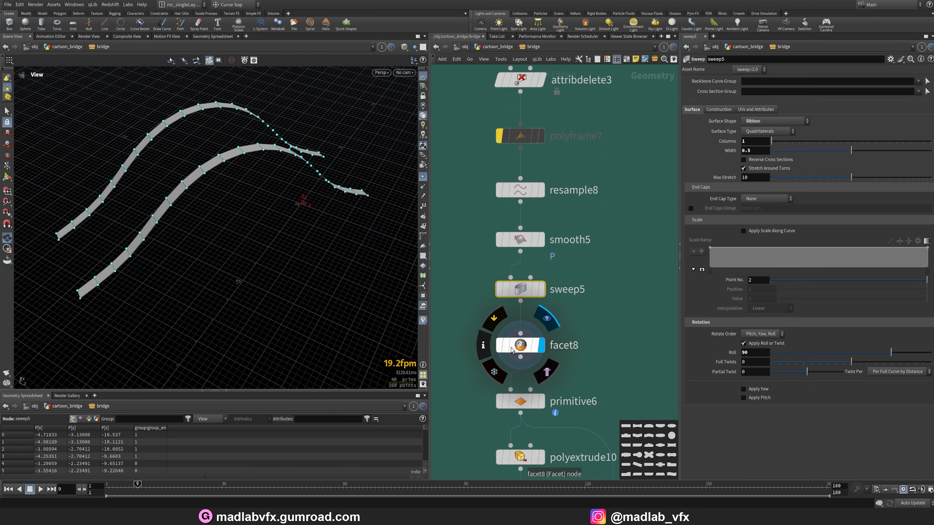
{"action": "left_click", "coordinate": [534, 351]}
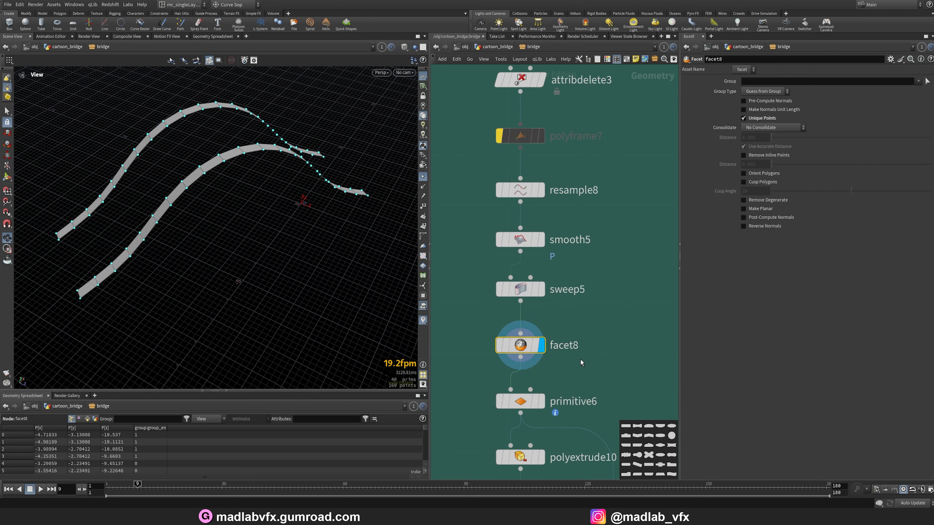
{"action": "middle_click_drag", "start_coordinate": [581, 360], "coordinate": [586, 268]}
Examine the primitive6 node's scaled wall strip segments and transform parameters.
{"action": "left_click", "coordinate": [546, 310]}
{"action": "left_click", "coordinate": [535, 311]}
{"action": "right_click_drag", "start_coordinate": [282, 206], "coordinate": [322, 201]}
{"action": "left_click_drag", "start_coordinate": [241, 182], "coordinate": [314, 173]}
{"action": "left_click", "coordinate": [424, 177]}
{"action": "middle_click_drag", "start_coordinate": [576, 366], "coordinate": [559, 300]}
{"action": "middle_click_drag", "start_coordinate": [645, 372], "coordinate": [548, 303]}
{"action": "scroll", "coordinate": [549, 303], "scroll_direction": "down", "scroll_amount": 3}
{"action": "scroll", "coordinate": [549, 303], "scroll_direction": "up", "scroll_amount": 2}
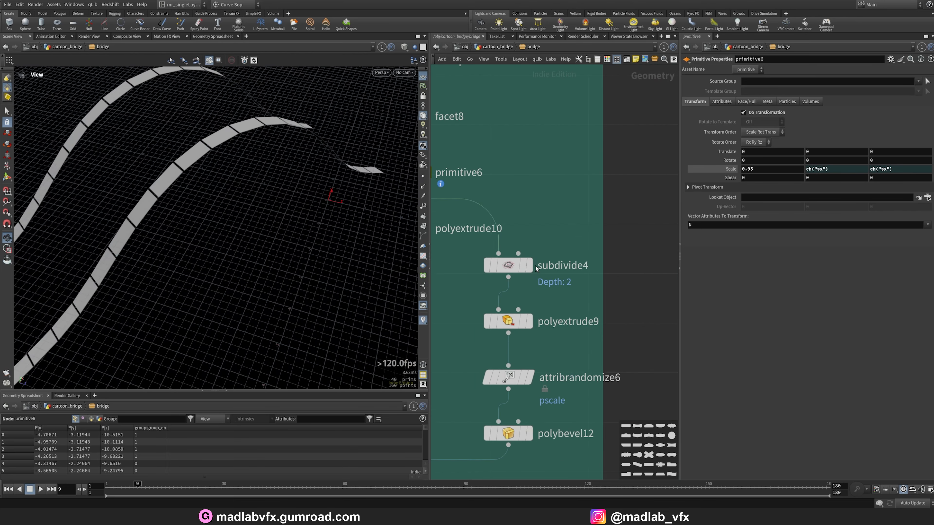
Examine the subdivide4, polyextrude9 and attribrandomize6 outputs and their parameters.
{"action": "left_click", "coordinate": [531, 266]}
{"action": "left_click", "coordinate": [509, 273]}
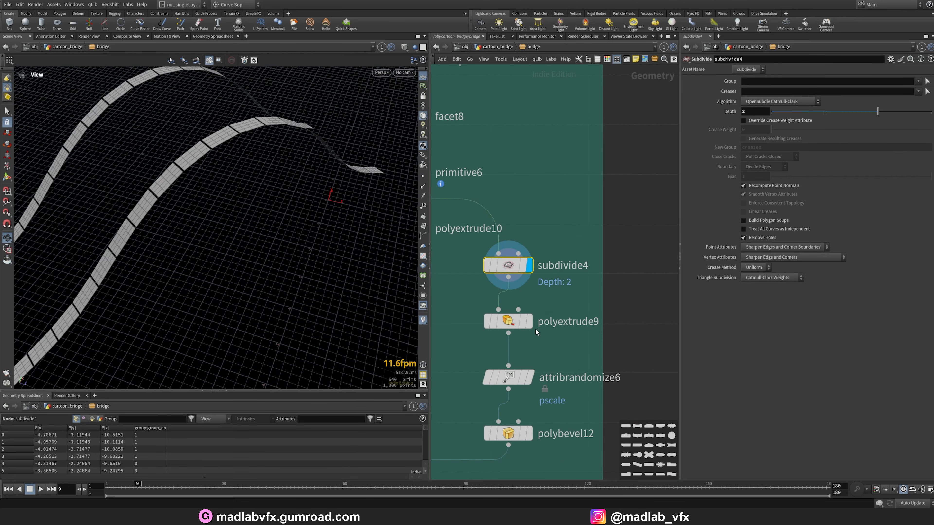
{"action": "left_click", "coordinate": [530, 321]}
{"action": "left_click", "coordinate": [515, 322]}
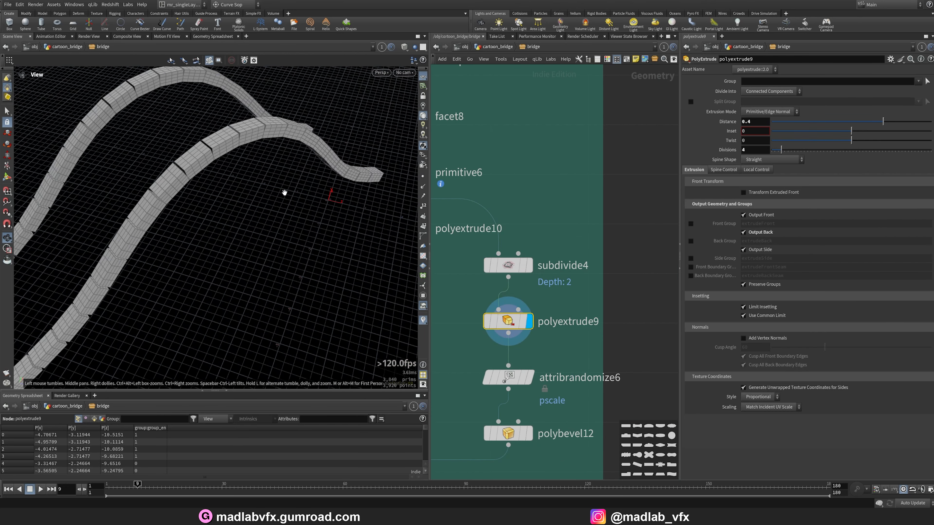
{"action": "left_click", "coordinate": [529, 378]}
{"action": "left_click", "coordinate": [514, 378]}
{"action": "middle_click_drag", "start_coordinate": [580, 403], "coordinate": [602, 315]}
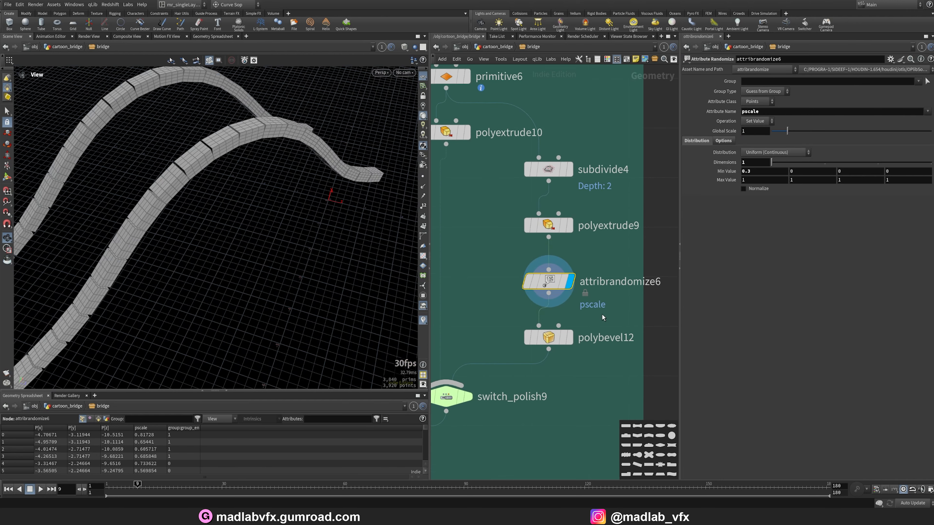
Examine the polybevel12 node's bevelled wall bricks in the viewport.
{"action": "left_click", "coordinate": [570, 338]}
{"action": "left_click", "coordinate": [554, 338]}
{"action": "right_click_drag", "start_coordinate": [316, 158], "coordinate": [323, 183], "text": "alt"}
{"action": "left_click_drag", "start_coordinate": [323, 184], "coordinate": [256, 184], "text": "alt"}
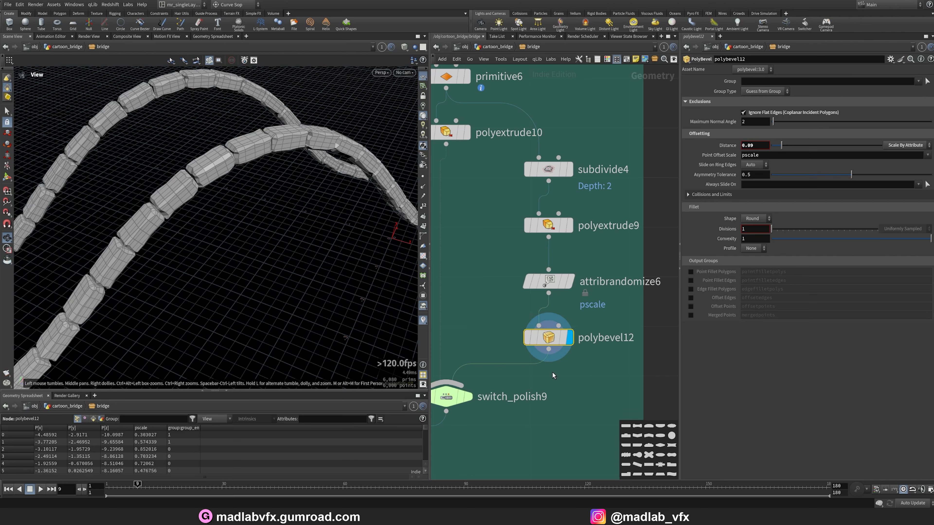
Examine the switch_polish10 node's wall brick output in the bridge network.
{"action": "scroll", "coordinate": [552, 375], "scroll_direction": "down", "scroll_amount": 10}
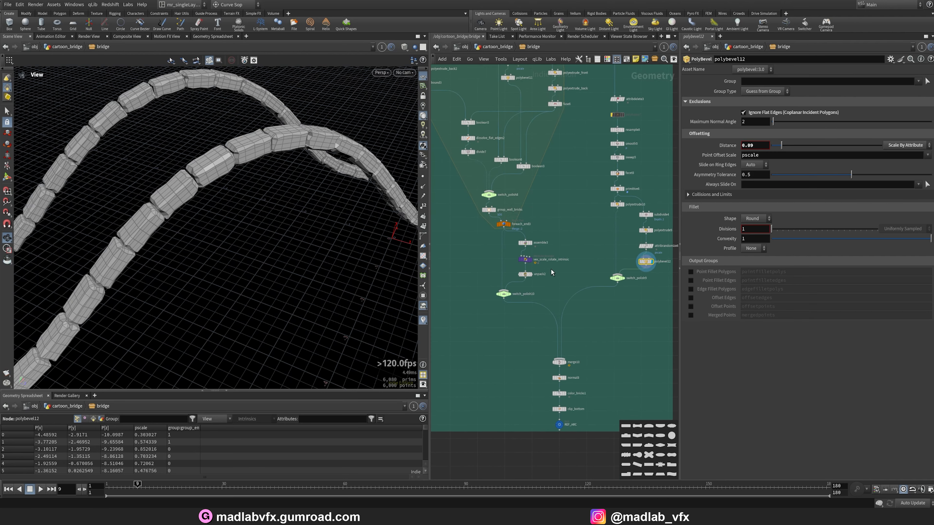
{"action": "scroll", "coordinate": [551, 272], "scroll_direction": "up", "scroll_amount": 5}
{"action": "scroll", "coordinate": [488, 313], "scroll_direction": "down", "scroll_amount": 5}
{"action": "scroll", "coordinate": [569, 310], "scroll_direction": "up", "scroll_amount": 6}
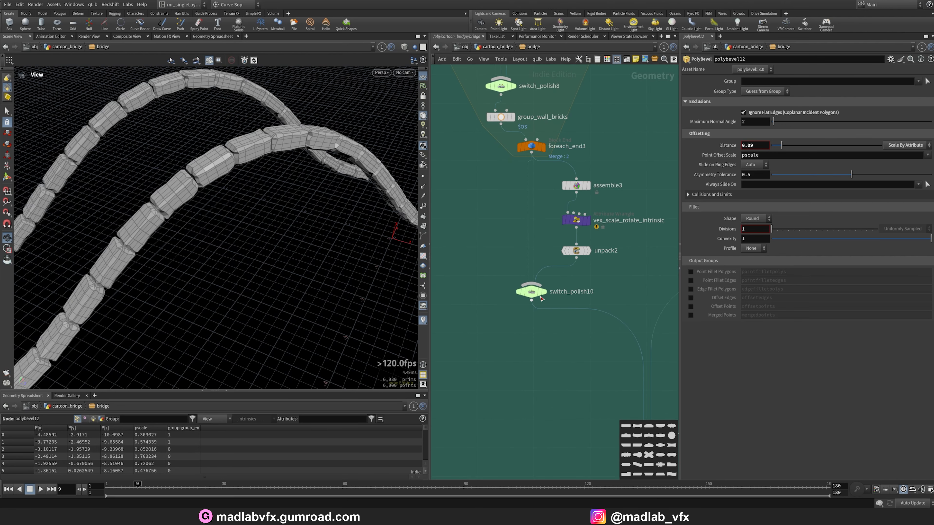
{"action": "left_click", "coordinate": [543, 292]}
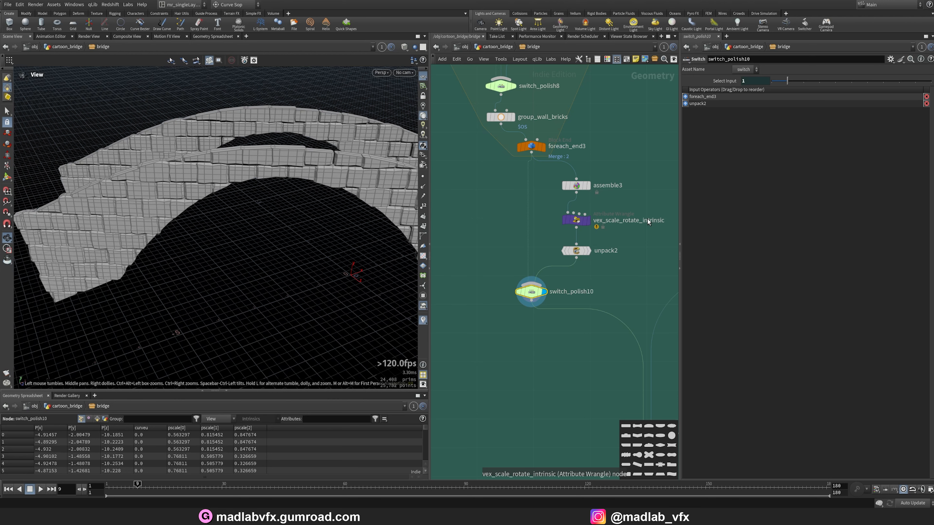
Examine the foreach_begin3 loop piece and the primitive3 and transform6 curve nodes and their parameters.
{"action": "scroll", "coordinate": [652, 214], "scroll_direction": "down", "scroll_amount": 8}
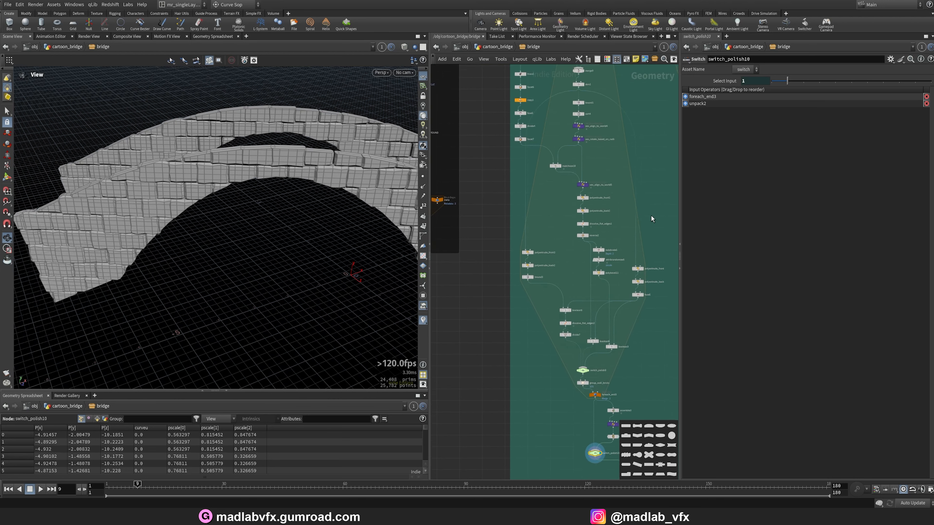
{"action": "scroll", "coordinate": [590, 204], "scroll_direction": "up", "scroll_amount": 6}
{"action": "left_click", "coordinate": [540, 194]}
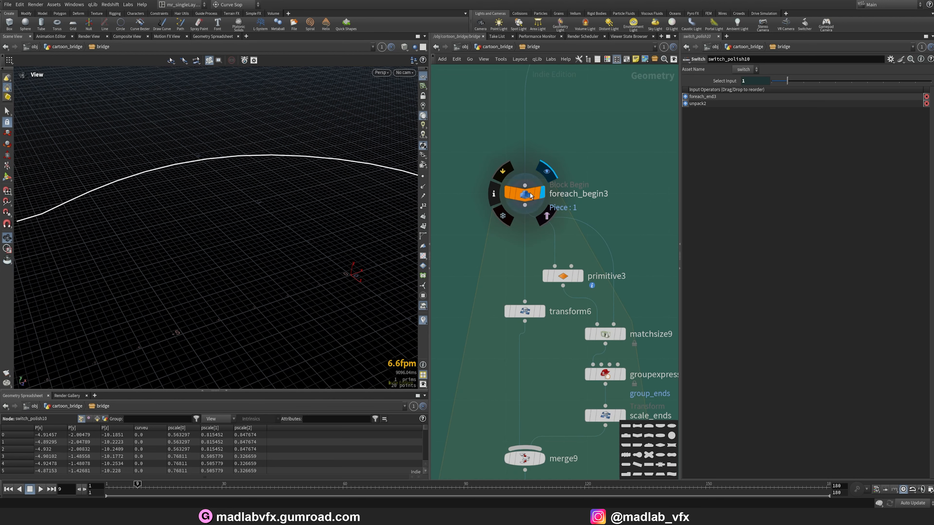
{"action": "left_click_drag", "start_coordinate": [400, 213], "coordinate": [341, 227]}
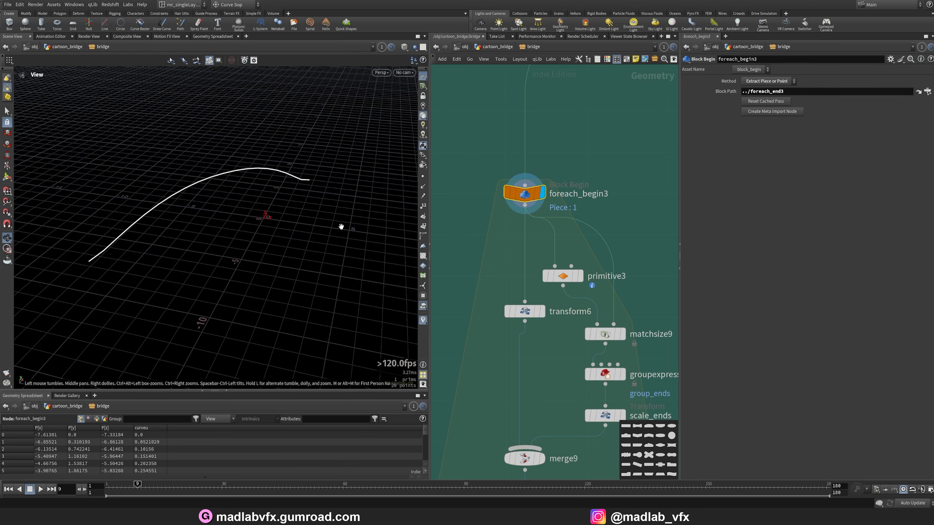
{"action": "scroll", "coordinate": [617, 225], "scroll_direction": "down", "scroll_amount": 4}
{"action": "scroll", "coordinate": [494, 279], "scroll_direction": "up", "scroll_amount": 3}
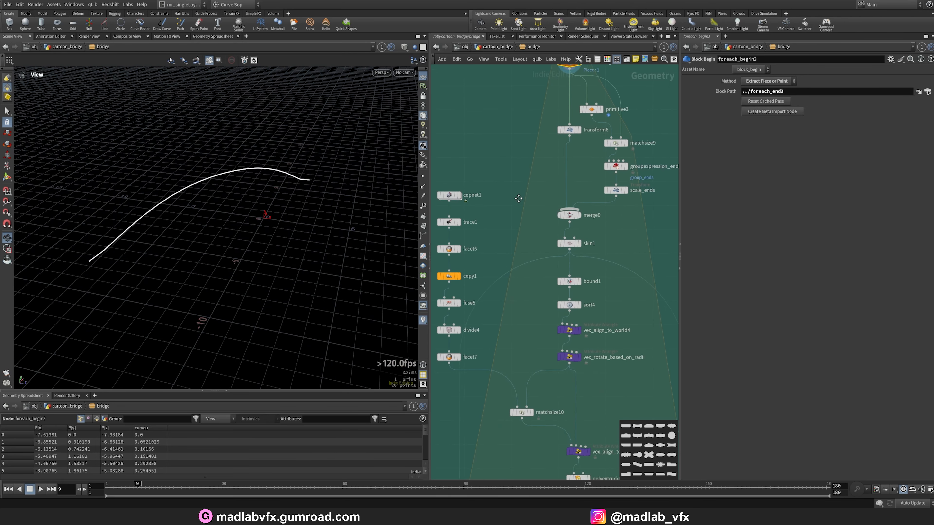
{"action": "scroll", "coordinate": [516, 223], "scroll_direction": "up", "scroll_amount": 2}
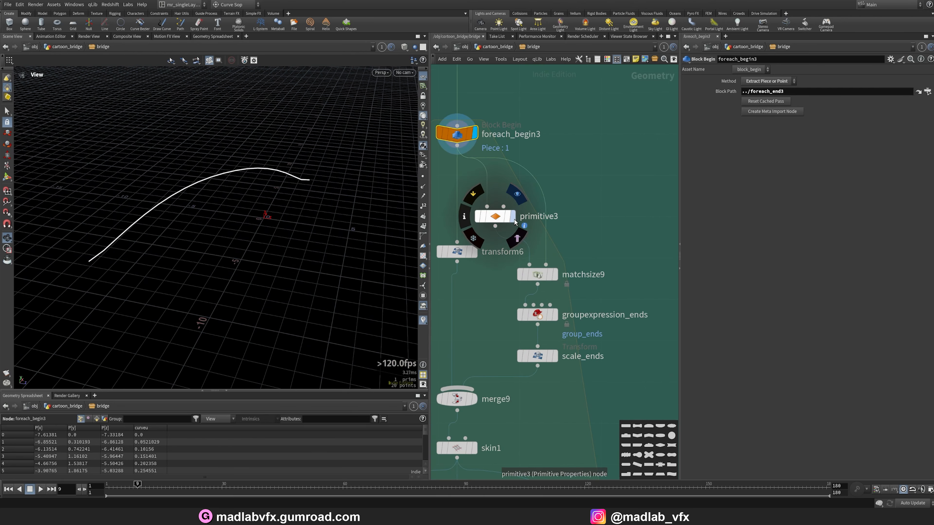
{"action": "left_click", "coordinate": [514, 217]}
{"action": "left_click", "coordinate": [475, 252]}
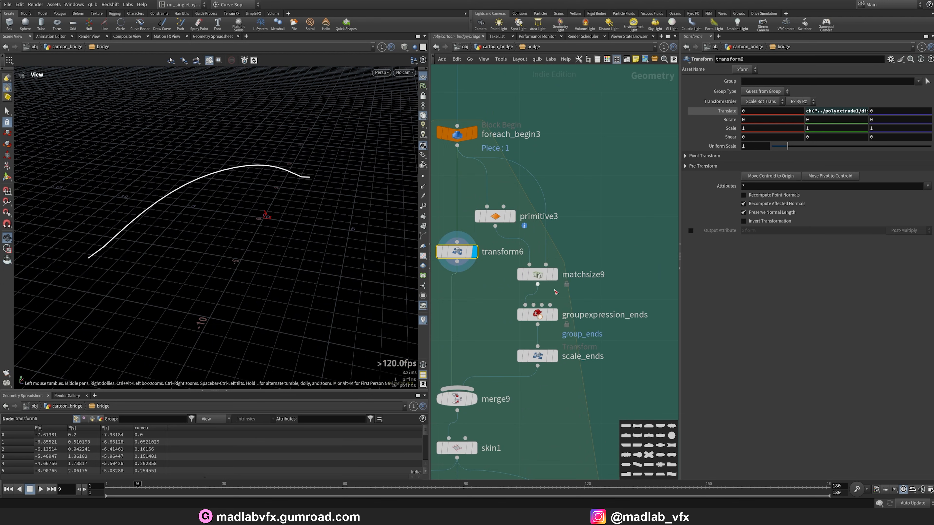
{"action": "left_click", "coordinate": [513, 217]}
{"action": "left_click_drag", "start_coordinate": [245, 244], "coordinate": [232, 248]}
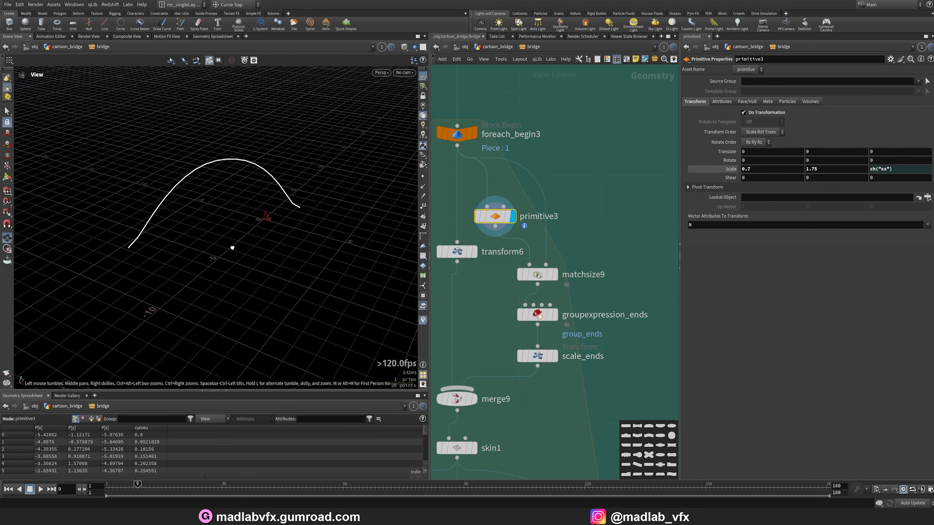
Examine the matchsize9, groupexpression_ends and scale_ends nodes applied to the arch curve.
{"action": "left_click", "coordinate": [555, 275]}
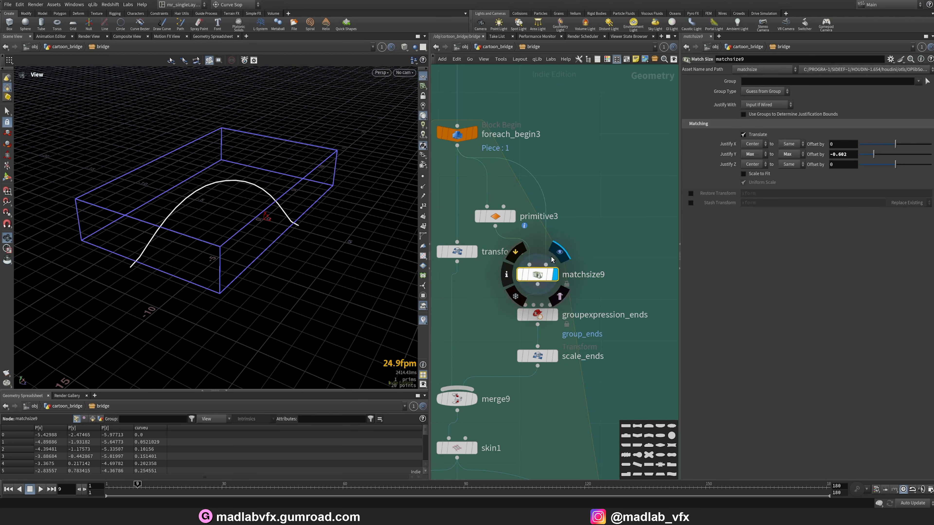
{"action": "left_click", "coordinate": [470, 136]}
{"action": "mouse_move", "coordinate": [262, 209]}
{"action": "left_mouse_down"}
{"action": "mouse_move", "coordinate": [260, 179]}
{"action": "mouse_move", "coordinate": [246, 192]}
{"action": "mouse_move", "coordinate": [256, 201]}
{"action": "left_mouse_up"}
{"action": "left_click", "coordinate": [557, 316]}
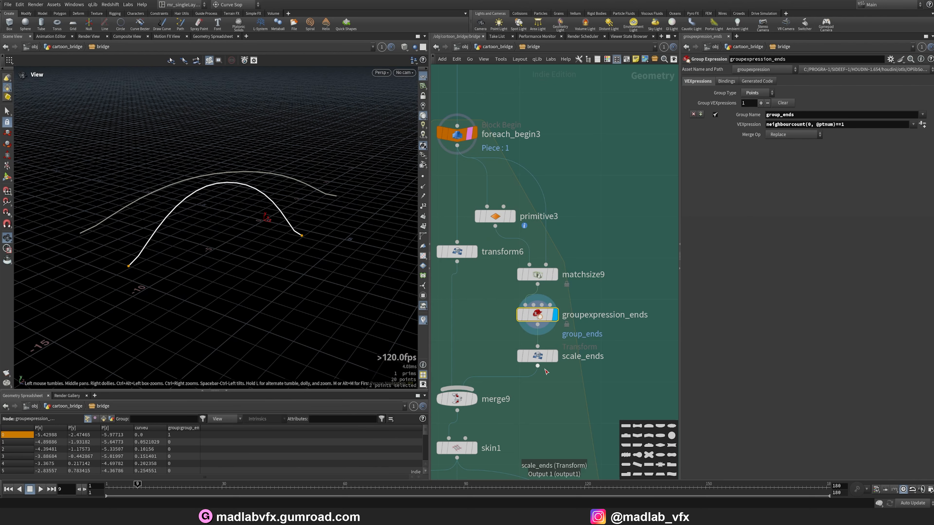
{"action": "left_click", "coordinate": [554, 355]}
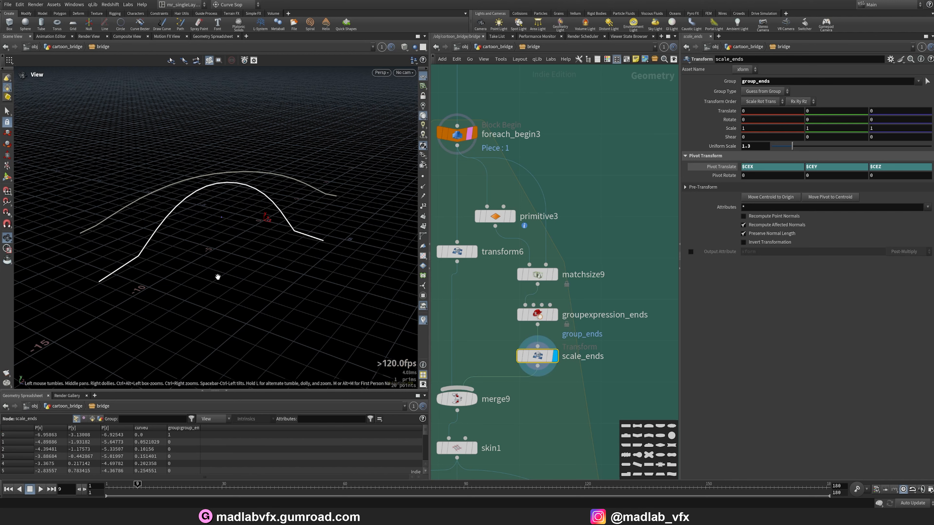
Examine the skin1, bound1 and sort4 node outputs and parameters.
{"action": "middle_click_drag", "start_coordinate": [498, 402], "coordinate": [518, 269]}
{"action": "left_click", "coordinate": [508, 320]}
{"action": "left_click", "coordinate": [507, 323]}
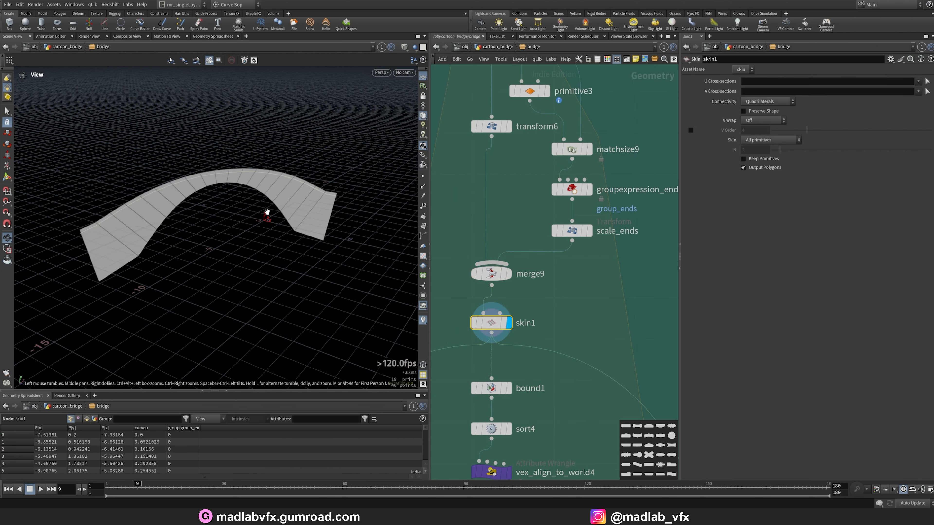
{"action": "mouse_move", "coordinate": [316, 204]}
{"action": "left_mouse_down"}
{"action": "mouse_move", "coordinate": [347, 208]}
{"action": "mouse_move", "coordinate": [331, 210]}
{"action": "left_mouse_up"}
{"action": "middle_click_drag", "start_coordinate": [592, 371], "coordinate": [617, 302]}
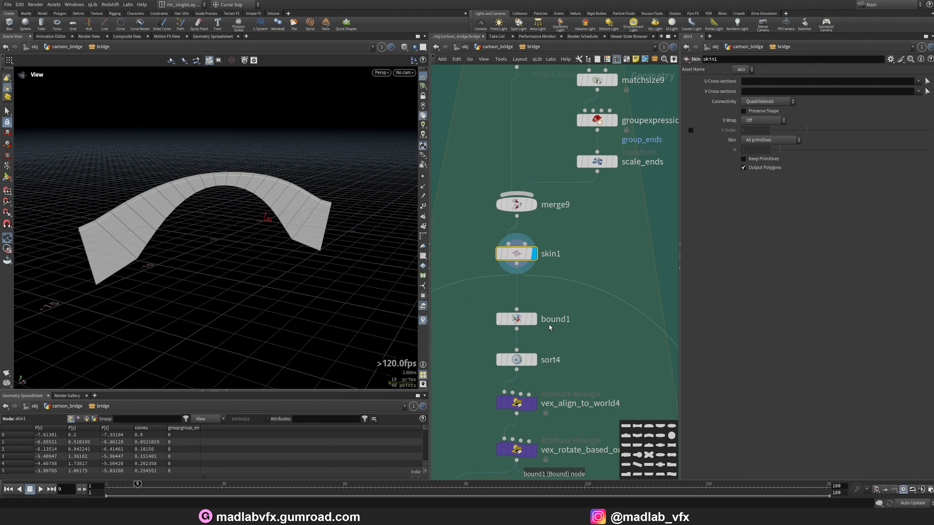
{"action": "left_click", "coordinate": [537, 325]}
{"action": "left_click_drag", "start_coordinate": [251, 230], "coordinate": [271, 259]}
{"action": "middle_click_drag", "start_coordinate": [583, 365], "coordinate": [589, 301]}
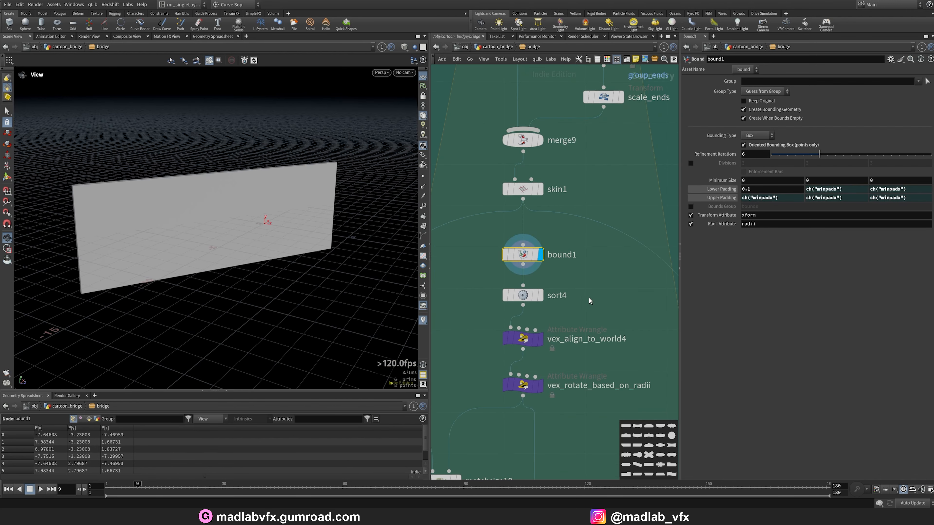
{"action": "left_click", "coordinate": [527, 295]}
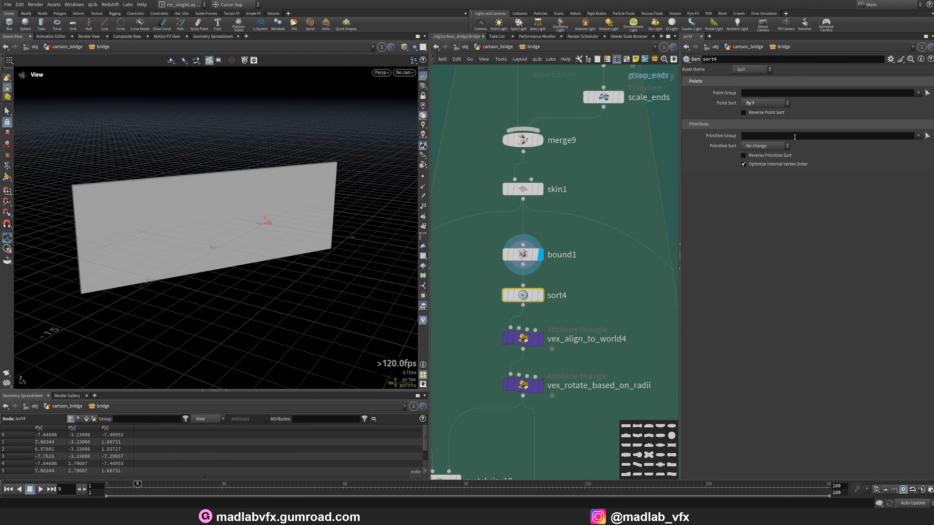
Examine the vex_align_to_world4 wrangle's VEX code and its flattened output.
{"action": "scroll", "coordinate": [588, 310], "scroll_direction": "down", "scroll_amount": 3}
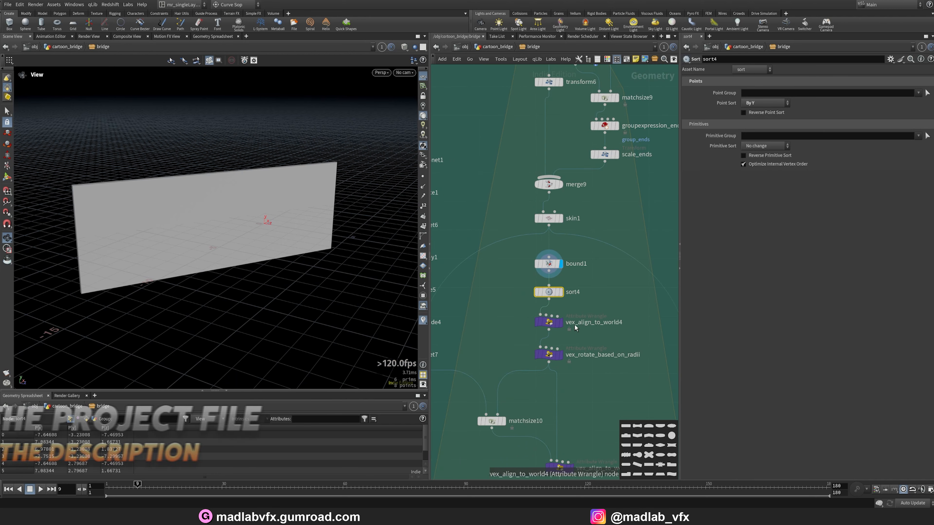
{"action": "left_click", "coordinate": [537, 320]}
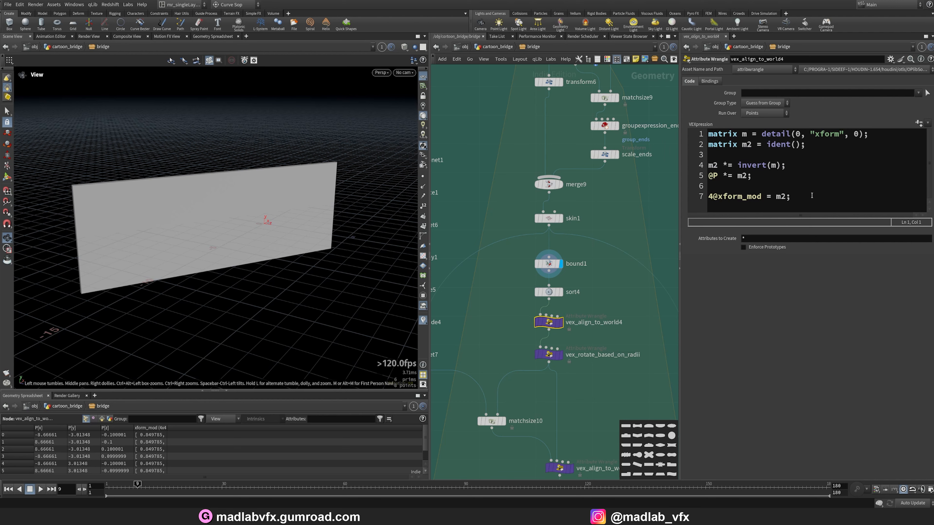
{"action": "left_click_drag", "start_coordinate": [245, 211], "coordinate": [276, 210]}
{"action": "scroll", "coordinate": [596, 302], "scroll_direction": "down", "scroll_amount": 5}
{"action": "scroll", "coordinate": [527, 257], "scroll_direction": "up", "scroll_amount": 5}
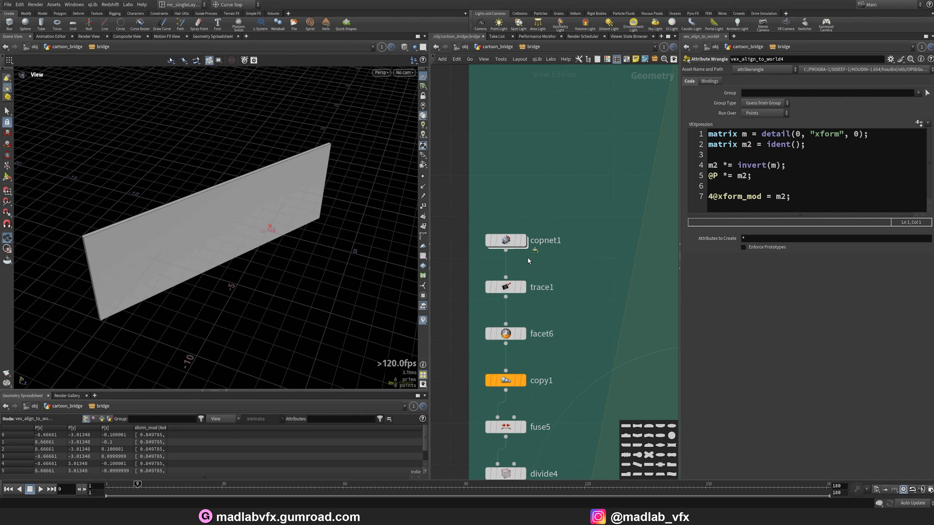
Examine the copnet1 network's tile pattern nodes and the brick texture it produces.
{"action": "double_click", "coordinate": [508, 246]}
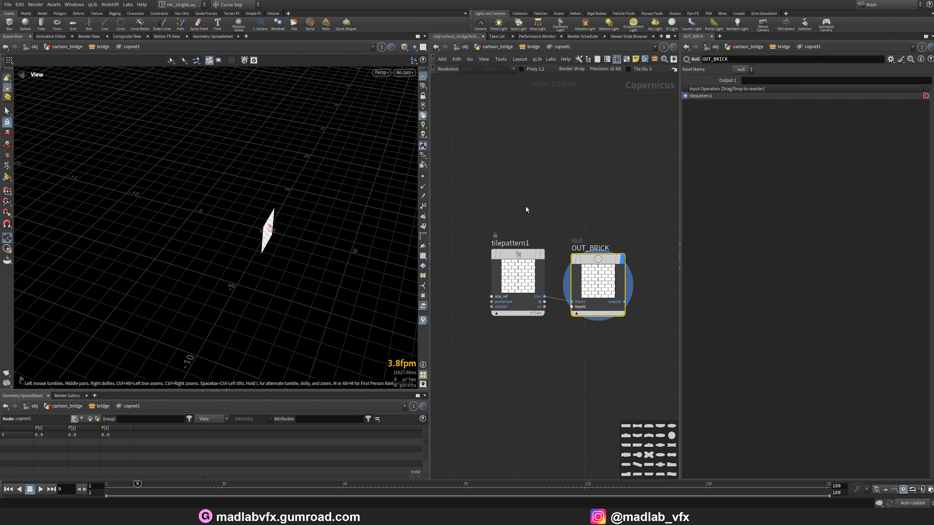
{"action": "key", "text": "u"}
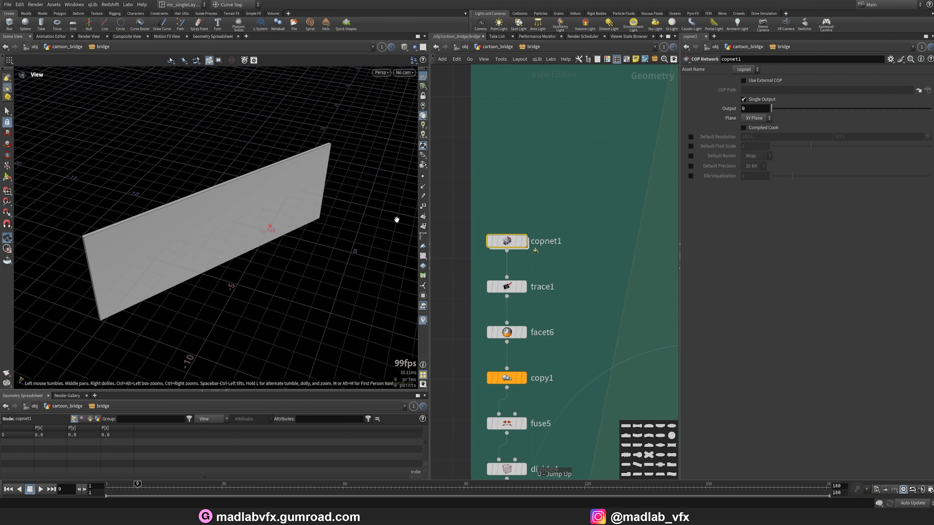
{"action": "left_click_drag", "start_coordinate": [218, 198], "coordinate": [229, 208]}
{"action": "left_click", "coordinate": [524, 241]}
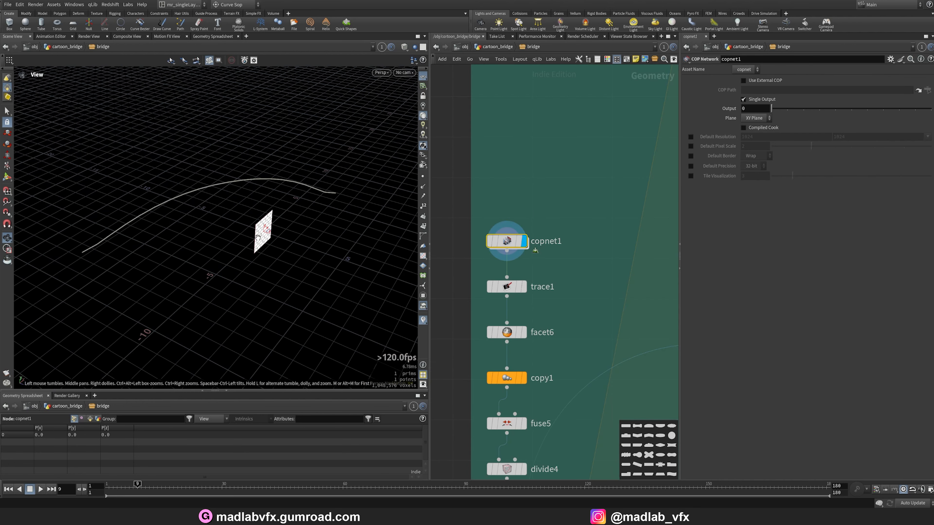
{"action": "key", "text": "g"}
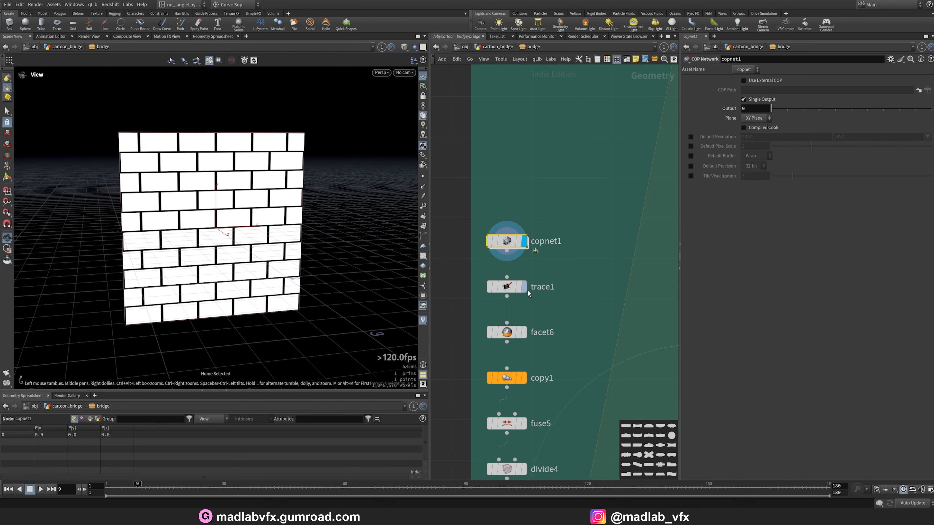
Examine the trace1, facet6, copy1 and fuse5 outputs that turn the texture into brick geometry.
{"action": "left_click", "coordinate": [524, 287]}
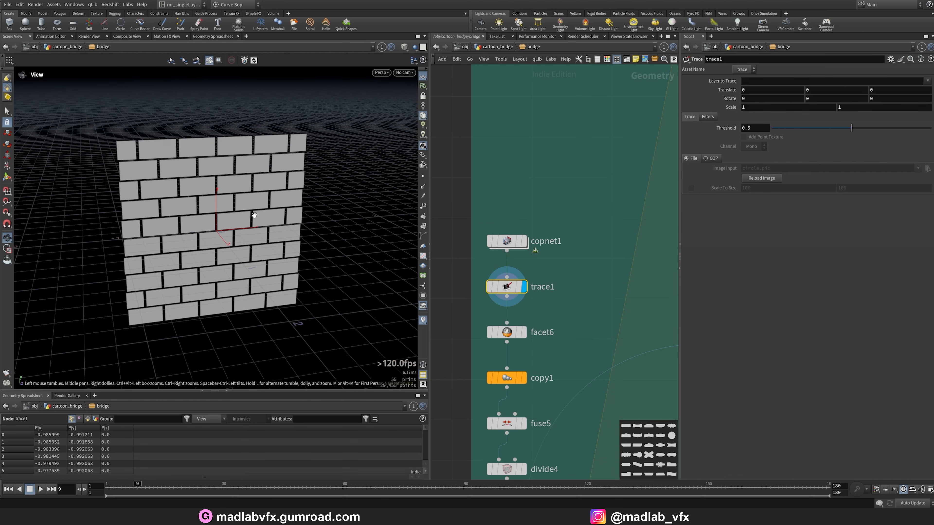
{"action": "left_click", "coordinate": [523, 332]}
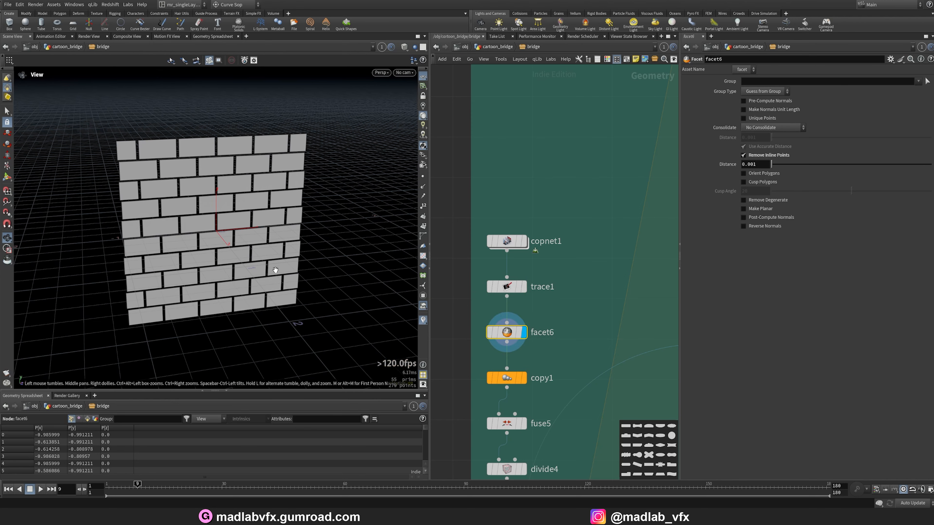
{"action": "left_click_drag", "start_coordinate": [273, 268], "coordinate": [396, 336]}
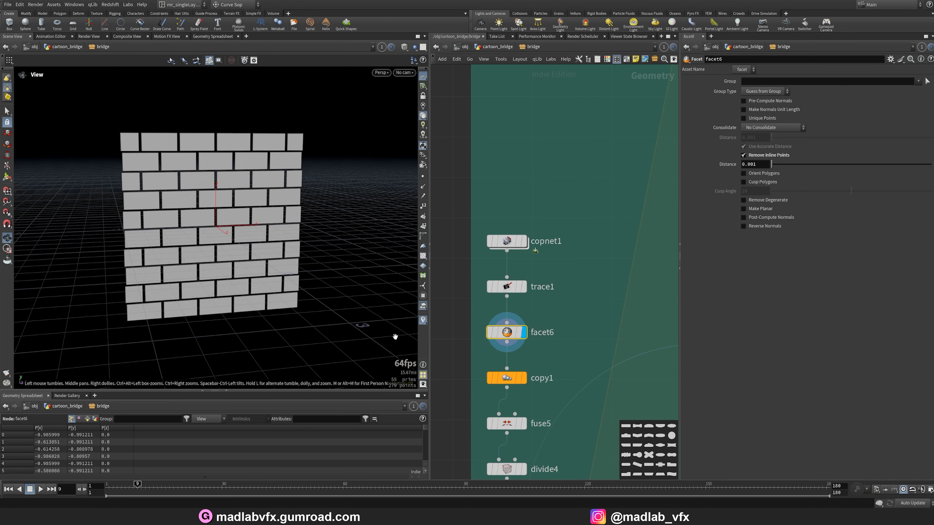
{"action": "left_click", "coordinate": [523, 378]}
{"action": "left_click_drag", "start_coordinate": [245, 285], "coordinate": [194, 291]}
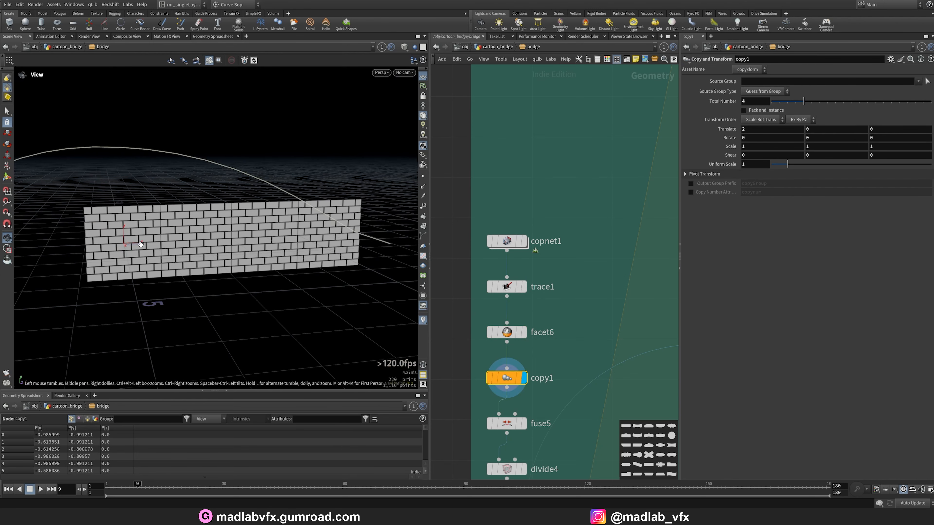
{"action": "scroll", "coordinate": [577, 383], "scroll_direction": "down", "scroll_amount": 3}
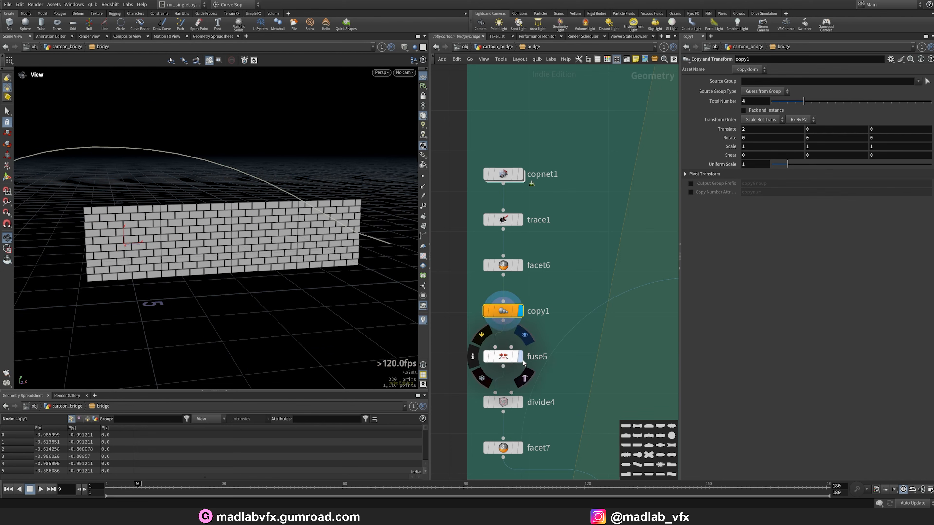
{"action": "left_click", "coordinate": [523, 423]}
Zoom in on the brick pattern and bypass the fuse5 node to compare.
{"action": "scroll", "coordinate": [383, 259], "scroll_direction": "up", "scroll_amount": 3}
{"action": "scroll", "coordinate": [383, 259], "scroll_direction": "up", "scroll_amount": 5}
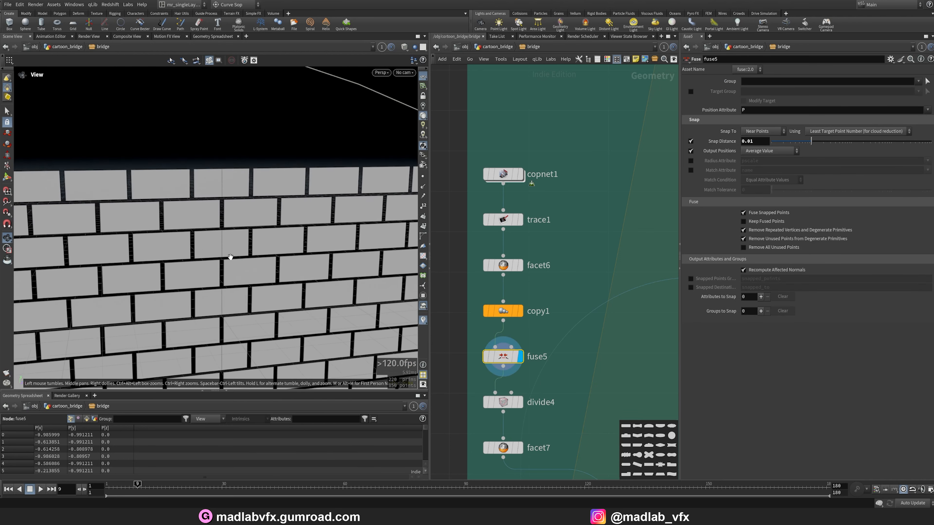
{"action": "left_click", "coordinate": [486, 361]}
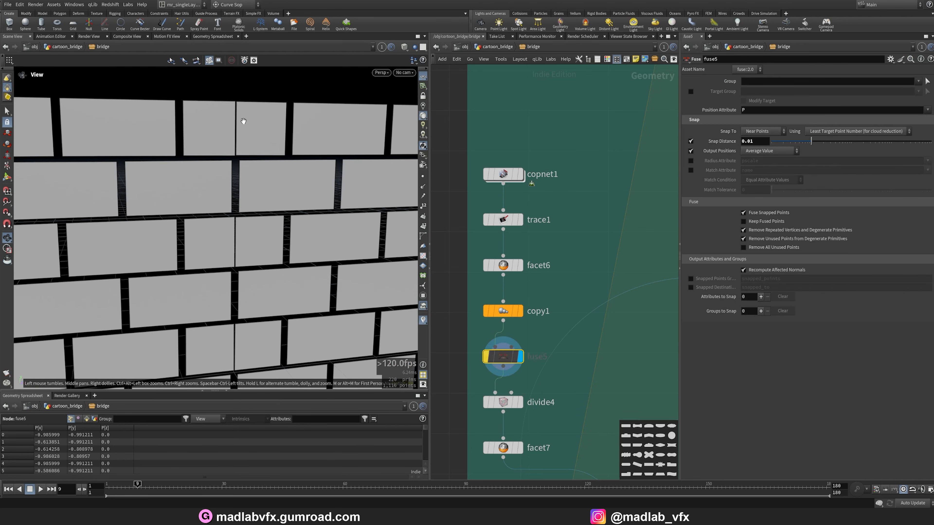
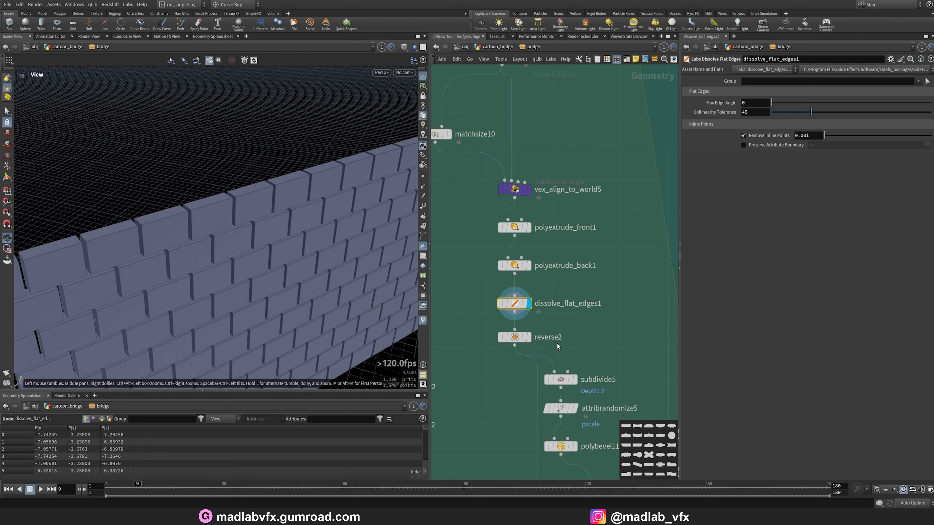
Step through the reverse2, subdivide5, attribrandomize5 and polybevel11 outputs to see how the bricks are refined.
{"action": "left_click", "coordinate": [529, 337]}
{"action": "left_click_drag", "start_coordinate": [332, 257], "coordinate": [304, 255]}
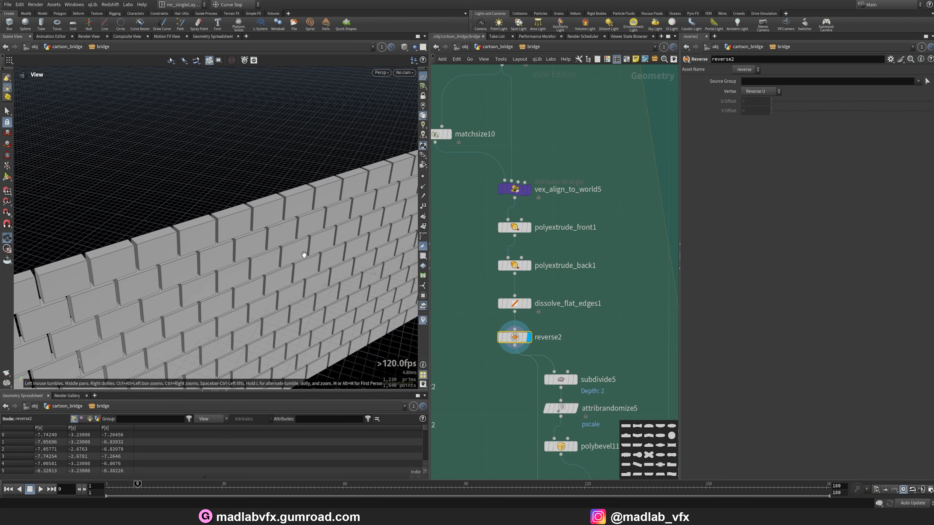
{"action": "middle_click_drag", "start_coordinate": [610, 382], "coordinate": [600, 308]}
{"action": "left_click", "coordinate": [567, 306]}
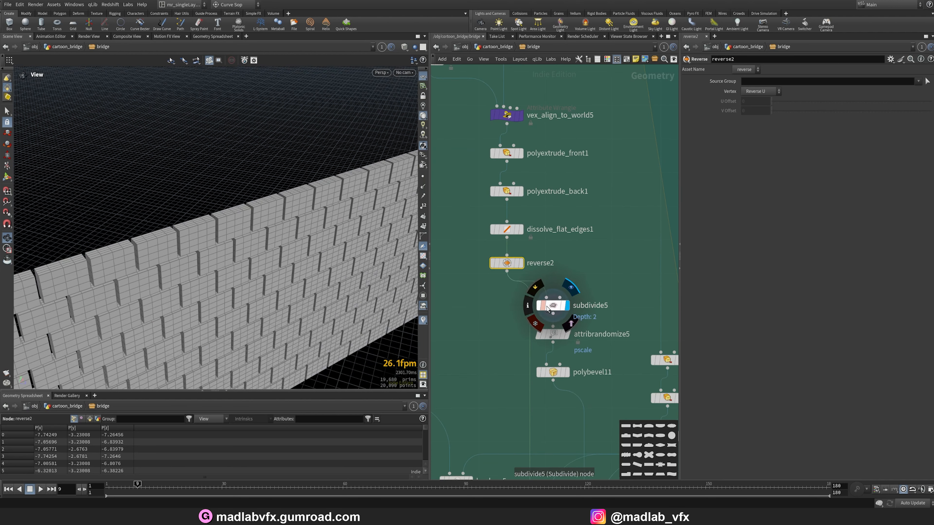
{"action": "left_click", "coordinate": [545, 302]}
{"action": "left_click_drag", "start_coordinate": [355, 259], "coordinate": [227, 243]}
{"action": "left_click", "coordinate": [552, 334]}
{"action": "left_click", "coordinate": [567, 334]}
{"action": "left_click", "coordinate": [552, 372]}
{"action": "left_click", "coordinate": [567, 373]}
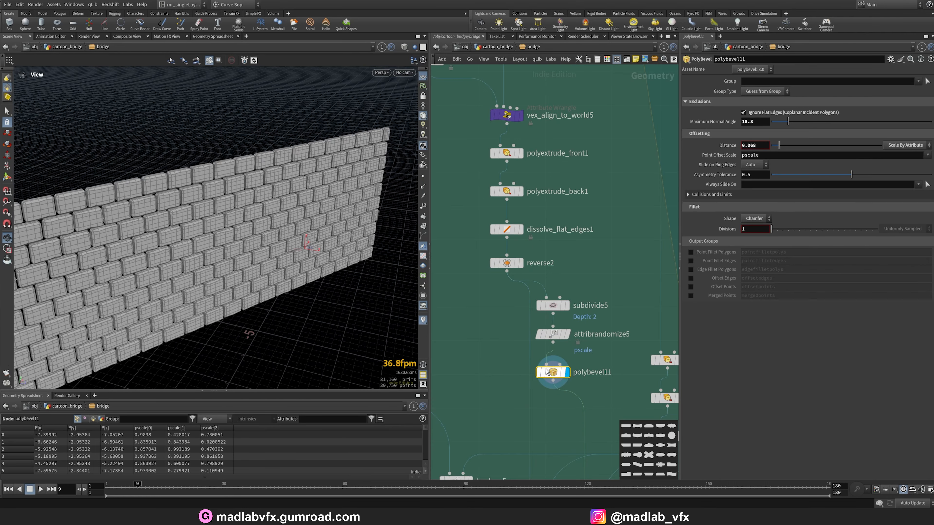
Inspect the bevelled bricks up close in the viewport, switching off the wireframe overlay.
{"action": "scroll", "coordinate": [407, 245], "scroll_direction": "up", "scroll_amount": 3}
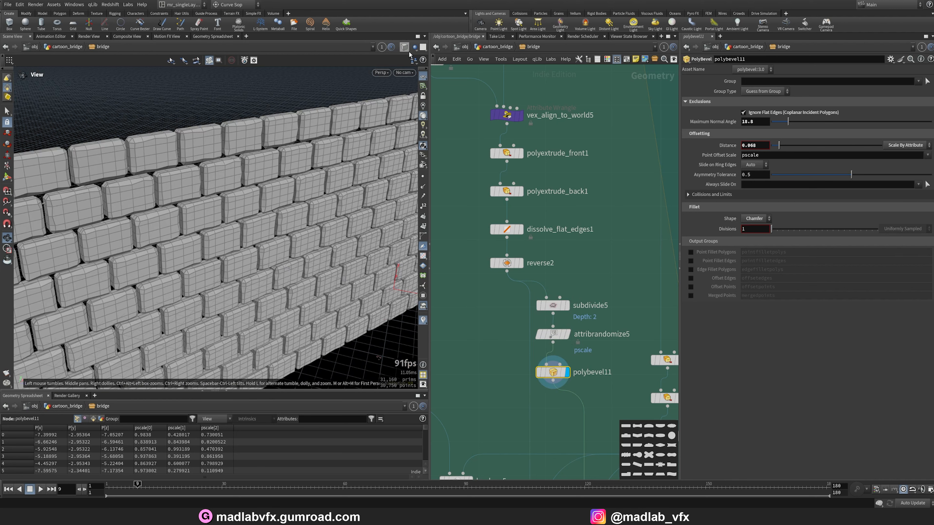
{"action": "left_click", "coordinate": [404, 46]}
{"action": "left_click", "coordinate": [421, 143]}
{"action": "mouse_move", "coordinate": [345, 240]}
{"action": "left_mouse_down"}
{"action": "mouse_move", "coordinate": [368, 206]}
{"action": "mouse_move", "coordinate": [331, 184]}
{"action": "mouse_move", "coordinate": [279, 228]}
{"action": "left_mouse_up"}
{"action": "scroll", "coordinate": [550, 378], "scroll_direction": "down", "scroll_amount": 5}
{"action": "scroll", "coordinate": [572, 355], "scroll_direction": "up", "scroll_amount": 4}
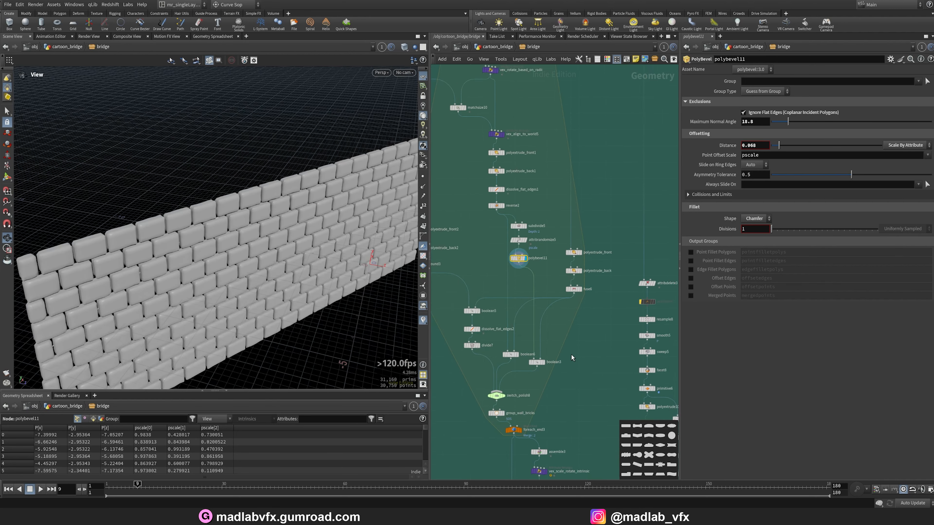
{"action": "scroll", "coordinate": [516, 360], "scroll_direction": "up", "scroll_amount": 3}
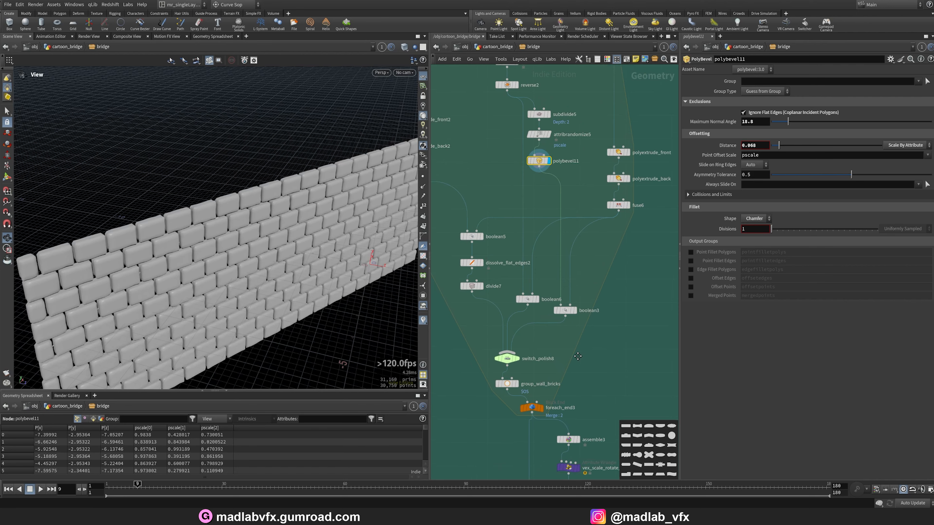
Examine the switch_polish8 arch wall output and the bound3 bounding box feeding the boolean.
{"action": "mouse_move", "coordinate": [510, 353]}
{"action": "left_click", "coordinate": [466, 336]}
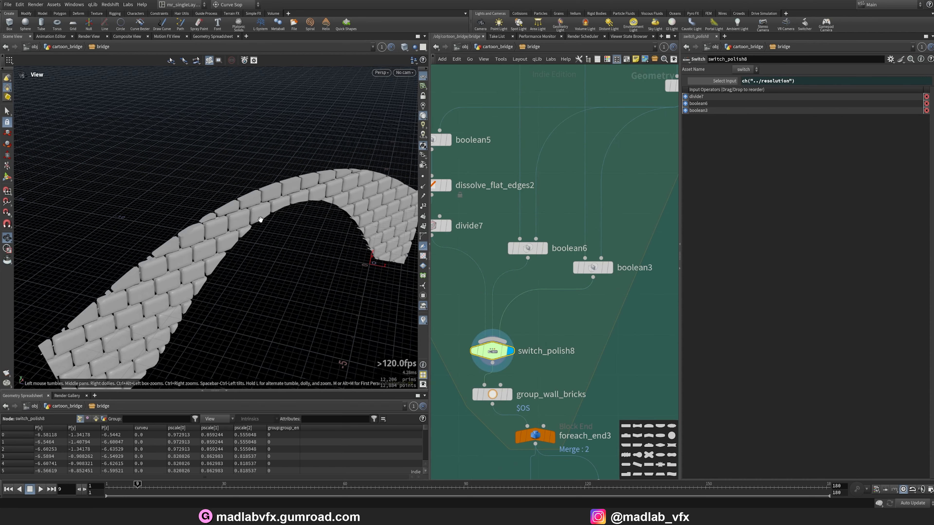
{"action": "scroll", "coordinate": [565, 355], "scroll_direction": "down", "scroll_amount": 4}
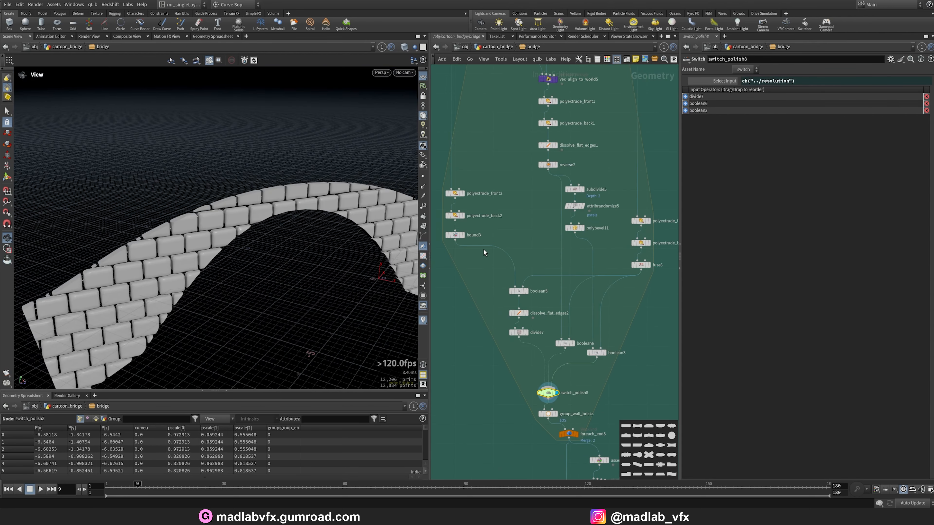
{"action": "scroll", "coordinate": [483, 258], "scroll_direction": "up", "scroll_amount": 4}
{"action": "left_click", "coordinate": [472, 258]}
{"action": "left_click_drag", "start_coordinate": [334, 245], "coordinate": [331, 268]}
{"action": "left_click_drag", "start_coordinate": [273, 250], "coordinate": [277, 260]}
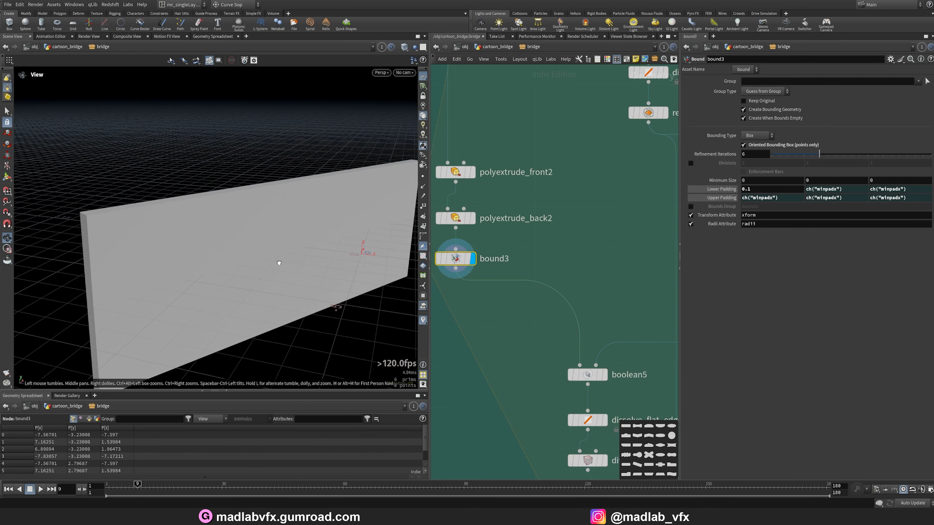
Examine the boolean5 intersection output that shapes the arch wall surface.
{"action": "middle_click_drag", "start_coordinate": [536, 357], "coordinate": [482, 296]}
{"action": "left_click", "coordinate": [550, 315]}
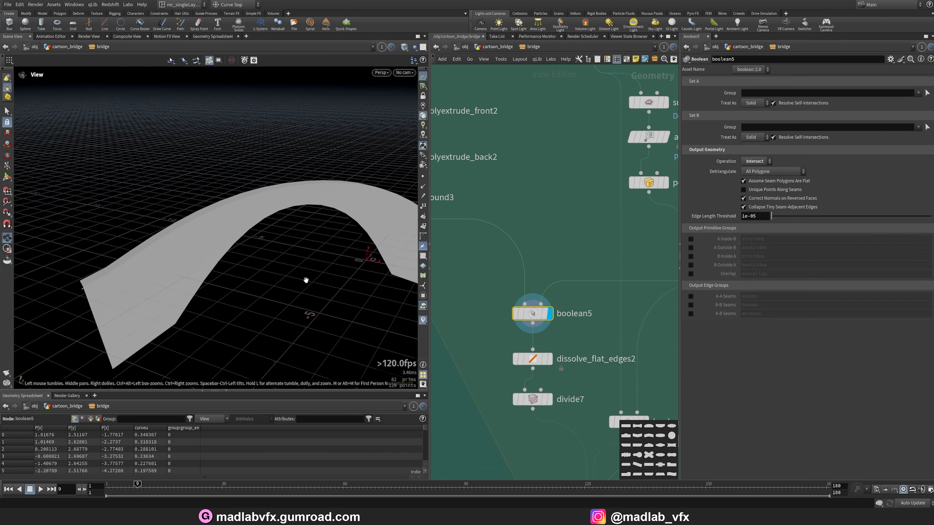
{"action": "middle_click_drag", "start_coordinate": [592, 318], "coordinate": [497, 147]}
{"action": "scroll", "coordinate": [530, 294], "scroll_direction": "down", "scroll_amount": 3}
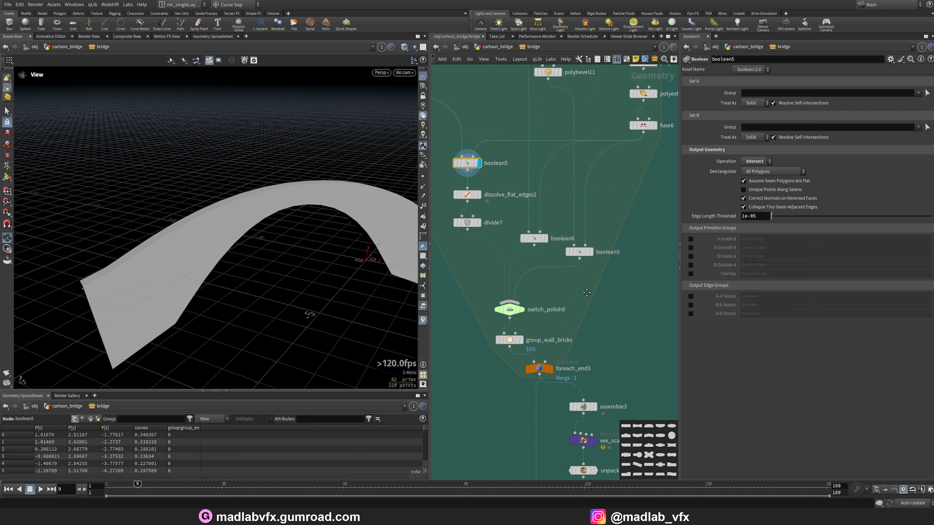
{"action": "scroll", "coordinate": [533, 320], "scroll_direction": "up", "scroll_amount": 3}
Examine the switch_polish8, group_wall_bricks and foreach_end3 outputs of the wall bricks.
{"action": "left_click", "coordinate": [494, 308]}
{"action": "middle_click_drag", "start_coordinate": [549, 291], "coordinate": [534, 216]}
{"action": "left_click", "coordinate": [484, 275]}
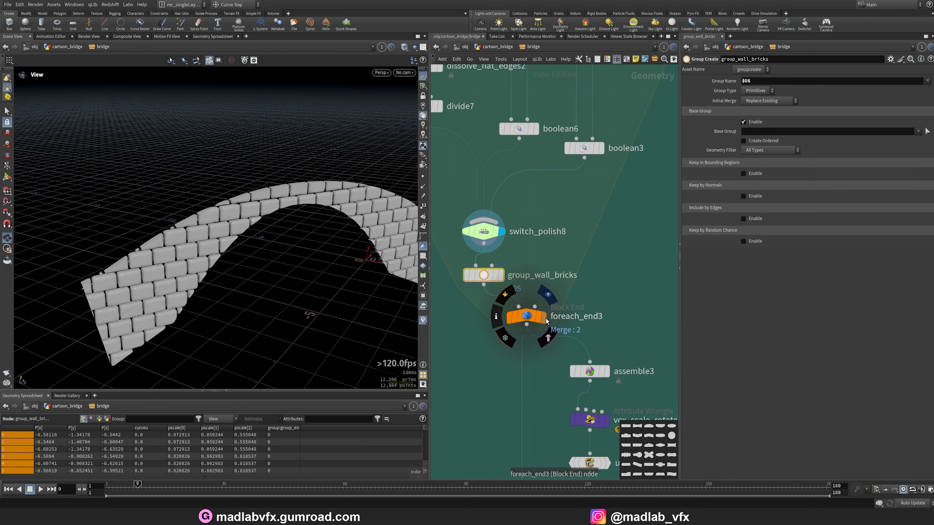
{"action": "left_click", "coordinate": [526, 318]}
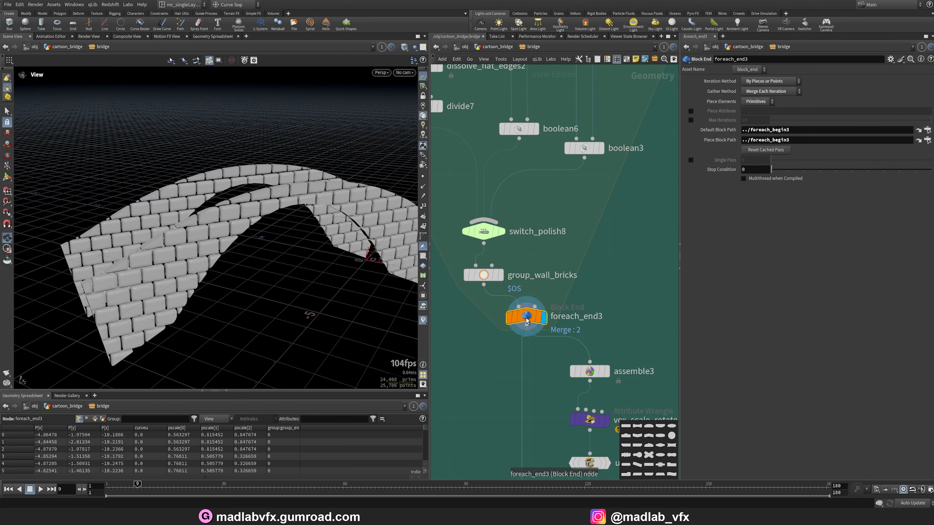
{"action": "scroll", "coordinate": [631, 317], "scroll_direction": "down", "scroll_amount": 5}
{"action": "scroll", "coordinate": [622, 347], "scroll_direction": "up", "scroll_amount": 5}
{"action": "middle_click_drag", "start_coordinate": [620, 348], "coordinate": [591, 304]}
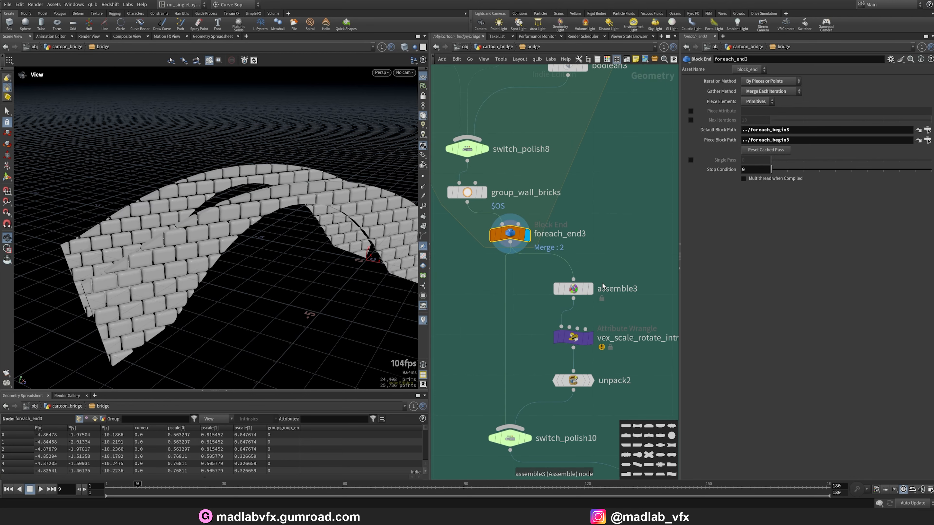
Examine the assemble3 node's packed brick pieces in the viewport.
{"action": "left_click", "coordinate": [572, 291]}
{"action": "right_click_drag", "start_coordinate": [224, 205], "coordinate": [315, 219]}
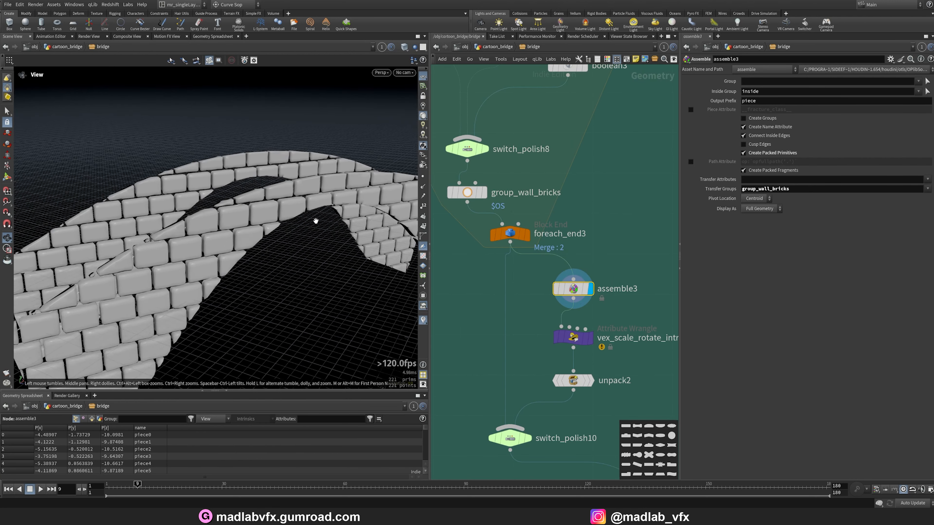
{"action": "left_click_drag", "start_coordinate": [315, 219], "coordinate": [254, 221]}
{"action": "right_click_drag", "start_coordinate": [243, 217], "coordinate": [300, 215]}
{"action": "mouse_move", "coordinate": [300, 215]}
{"action": "left_mouse_down"}
{"action": "mouse_move", "coordinate": [253, 189]}
{"action": "mouse_move", "coordinate": [286, 210]}
{"action": "left_mouse_up"}
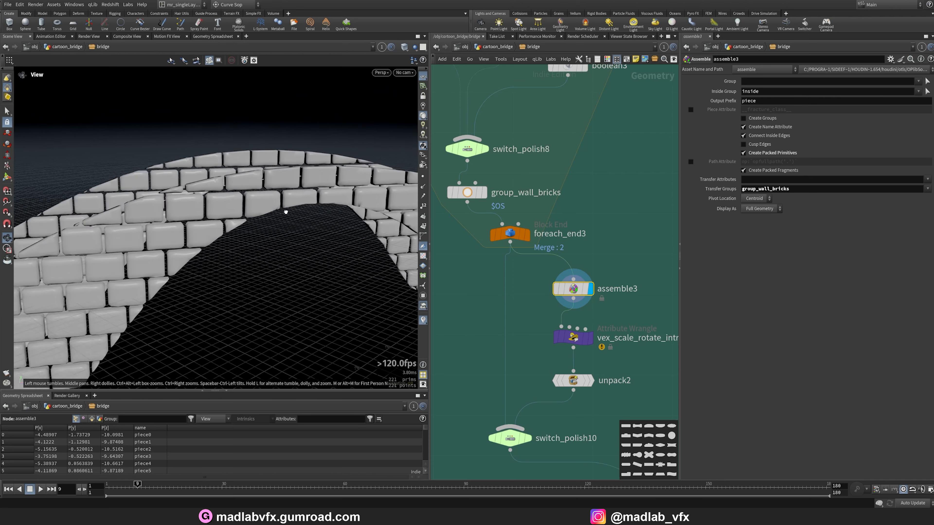
Examine the vex_scale_rotate_intrinsic wrangle's parameters and VEX code in a wider parameter pane.
{"action": "middle_click_drag", "start_coordinate": [620, 323], "coordinate": [550, 306]}
{"action": "left_click", "coordinate": [508, 321]}
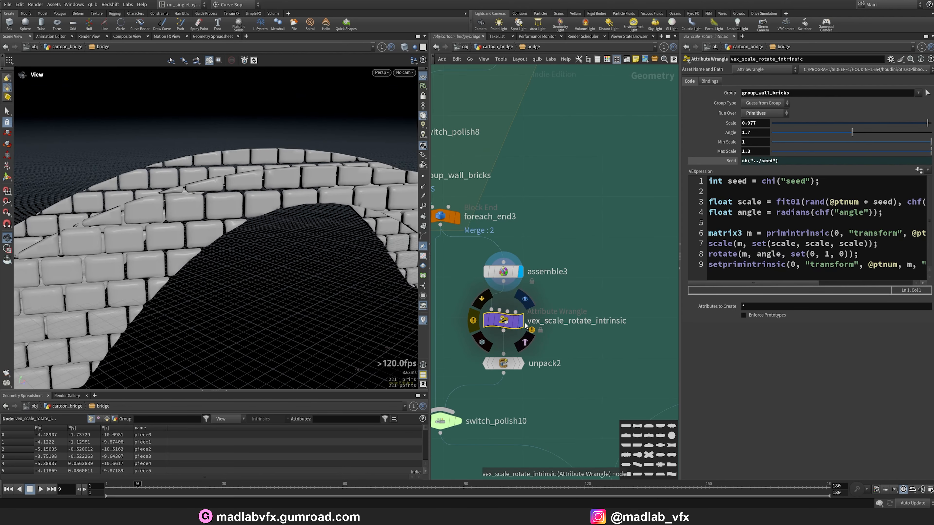
{"action": "left_click", "coordinate": [521, 321]}
{"action": "left_click_drag", "start_coordinate": [678, 233], "coordinate": [597, 231]}
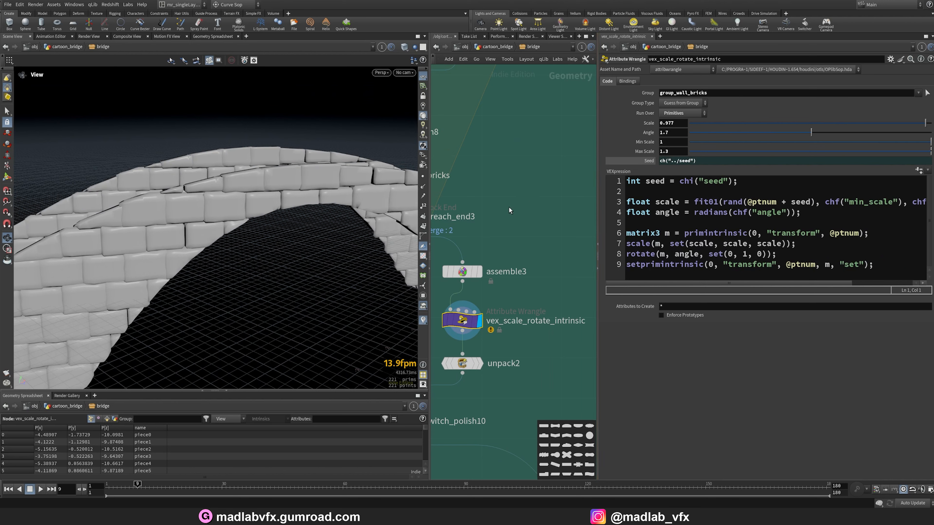
Try an Angle of -19.1 and a Max Scale of 0.847 on the wrangle, undoing each change.
{"action": "left_click_drag", "start_coordinate": [811, 132], "coordinate": [796, 135]}
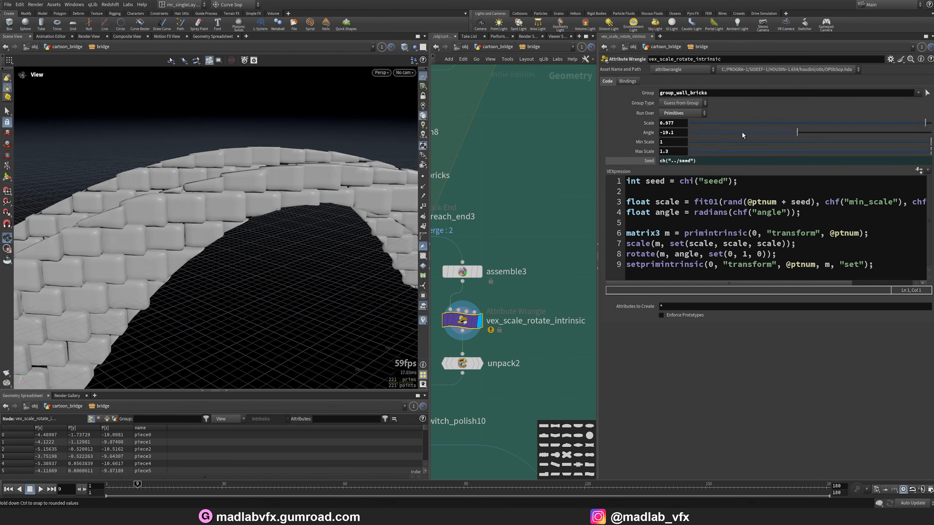
{"action": "key", "text": "ctrl+z"}
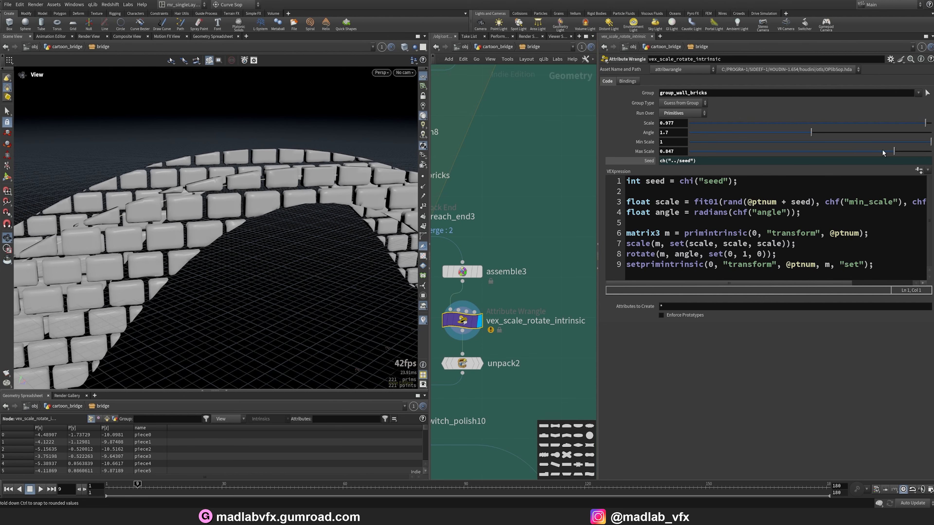
{"action": "left_click_drag", "start_coordinate": [931, 142], "coordinate": [869, 145]}
{"action": "key", "text": "ctrl+z"}
Examine the final REF_ARC null output with the coloured arch bricks.
{"action": "scroll", "coordinate": [484, 350], "scroll_direction": "down", "scroll_amount": 5}
{"action": "middle_click_drag", "start_coordinate": [542, 408], "coordinate": [562, 348]}
{"action": "scroll", "coordinate": [561, 352], "scroll_direction": "up", "scroll_amount": 2}
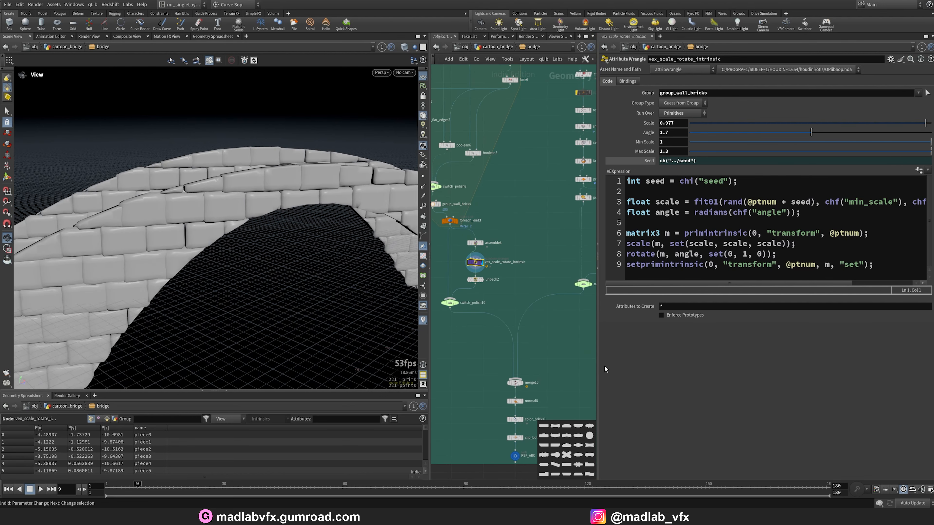
{"action": "left_click_drag", "start_coordinate": [598, 367], "coordinate": [653, 367]}
{"action": "middle_click_drag", "start_coordinate": [586, 353], "coordinate": [585, 256]}
{"action": "scroll", "coordinate": [529, 355], "scroll_direction": "up", "scroll_amount": 5}
{"action": "mouse_move", "coordinate": [497, 366]}
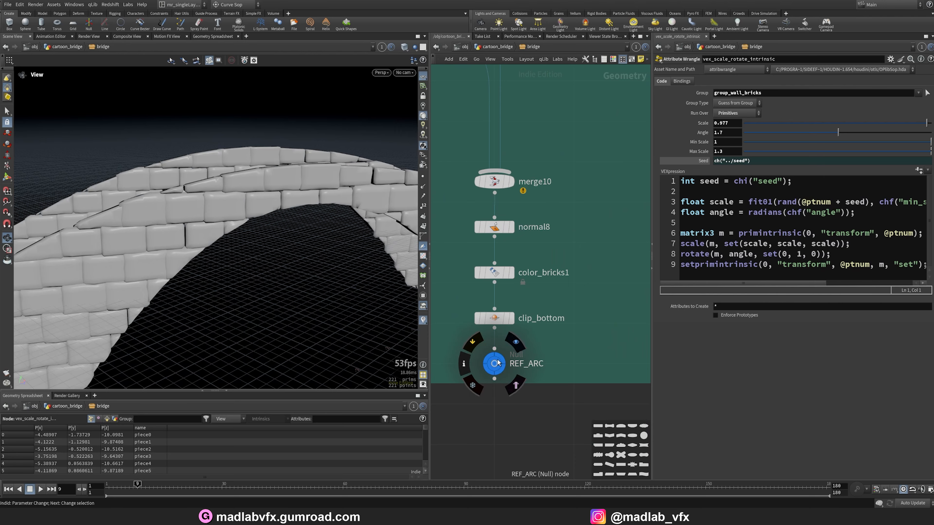
{"action": "left_click", "coordinate": [514, 344]}
{"action": "left_click", "coordinate": [497, 367]}
{"action": "mouse_move", "coordinate": [254, 252]}
{"action": "left_mouse_down"}
{"action": "mouse_move", "coordinate": [294, 267]}
{"action": "mouse_move", "coordinate": [259, 242]}
{"action": "mouse_move", "coordinate": [315, 257]}
{"action": "mouse_move", "coordinate": [254, 267]}
{"action": "mouse_move", "coordinate": [225, 244]}
{"action": "mouse_move", "coordinate": [265, 239]}
{"action": "left_mouse_up"}
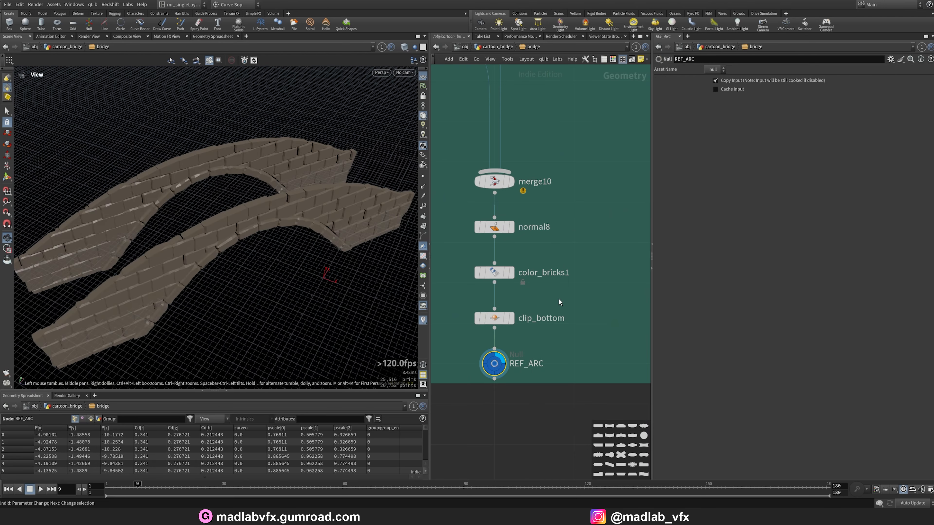
Save the scene file.
{"action": "scroll", "coordinate": [503, 323], "scroll_direction": "down", "scroll_amount": 6}
{"action": "scroll", "coordinate": [503, 323], "scroll_direction": "down", "scroll_amount": 3}
{"action": "middle_click_drag", "start_coordinate": [545, 349], "coordinate": [465, 367]}
{"action": "key", "text": "ctrl+s"}
Move to the FENCE network box and examine the object_merge5 and resample3 rail curves.
{"action": "middle_click_drag", "start_coordinate": [618, 307], "coordinate": [516, 341]}
{"action": "scroll", "coordinate": [526, 166], "scroll_direction": "up", "scroll_amount": 6}
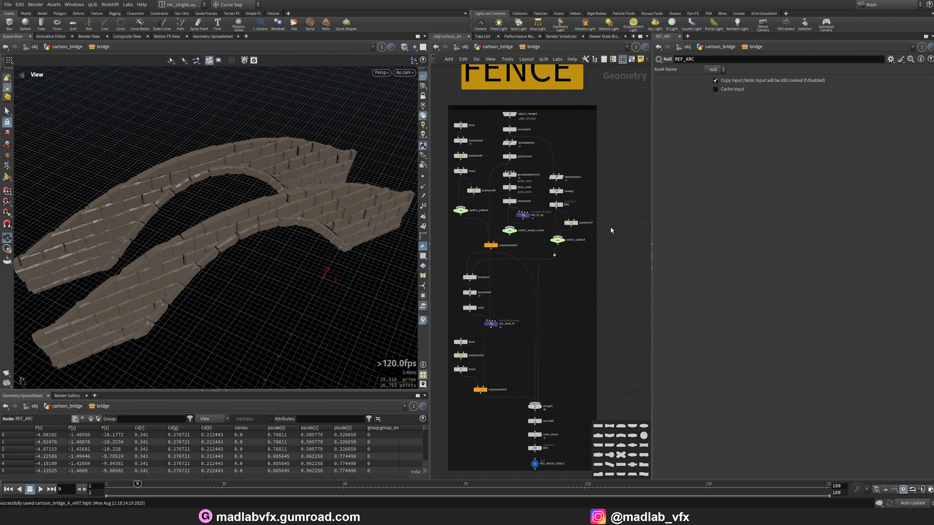
{"action": "left_click_drag", "start_coordinate": [655, 230], "coordinate": [736, 232]}
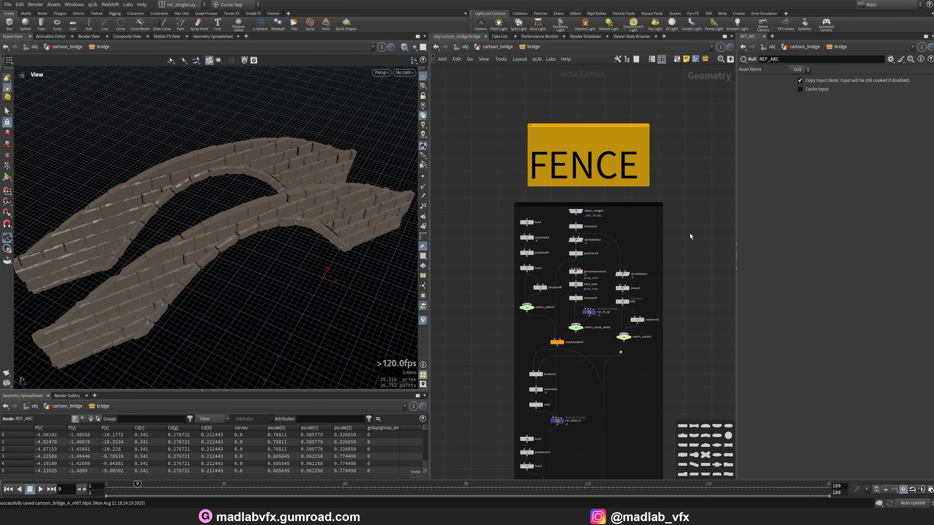
{"action": "scroll", "coordinate": [568, 231], "scroll_direction": "up", "scroll_amount": 5}
{"action": "scroll", "coordinate": [568, 231], "scroll_direction": "down", "scroll_amount": 2}
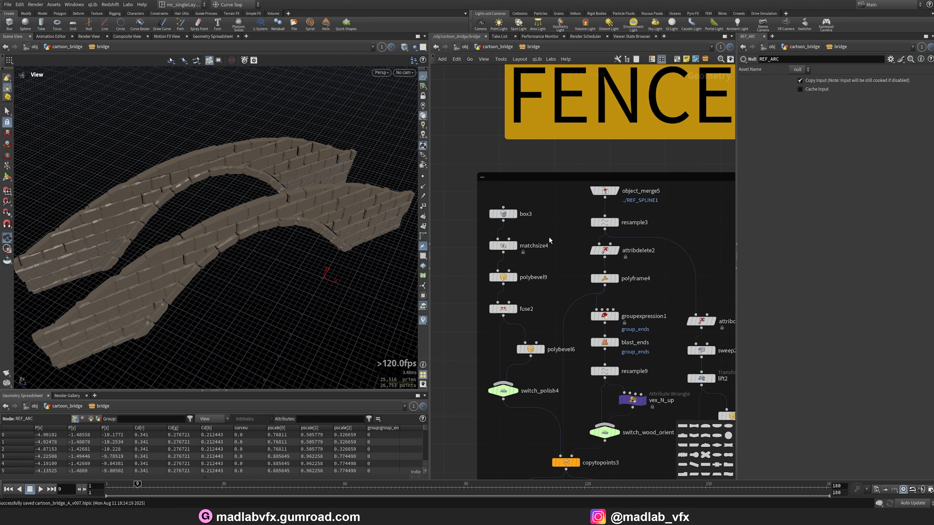
{"action": "left_click", "coordinate": [617, 191]}
{"action": "left_click_drag", "start_coordinate": [354, 226], "coordinate": [355, 210]}
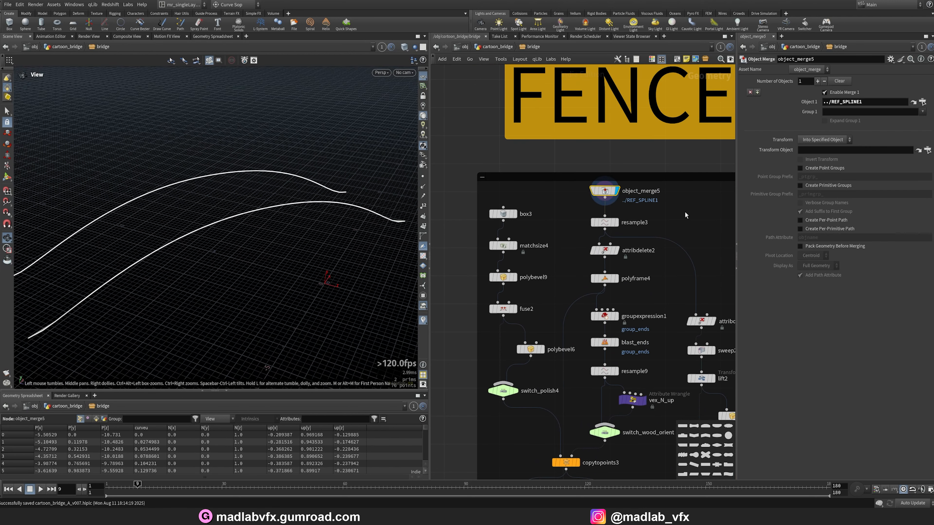
{"action": "middle_click_drag", "start_coordinate": [661, 238], "coordinate": [650, 237]}
{"action": "left_click_drag", "start_coordinate": [311, 228], "coordinate": [320, 233]}
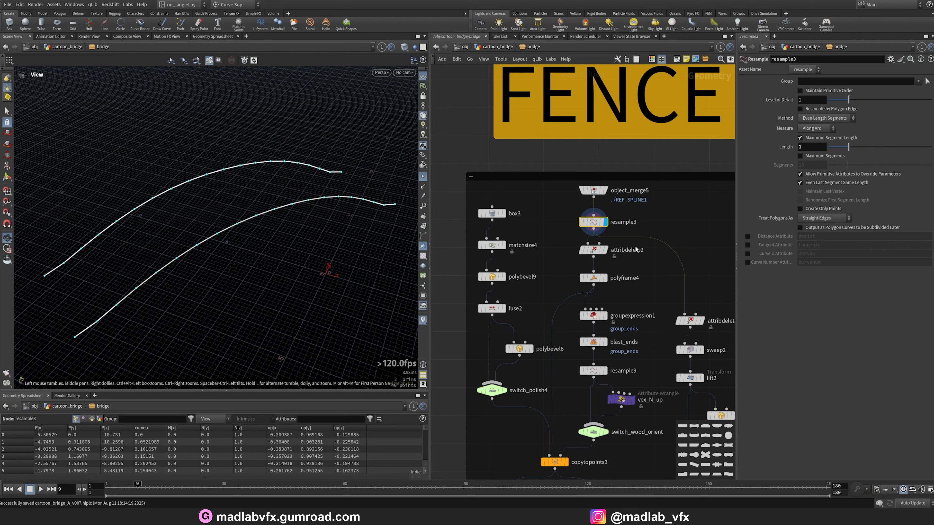
Examine the attribdelete2 and polyframe4 outputs with their normal and up vectors along the curves.
{"action": "left_click", "coordinate": [591, 253]}
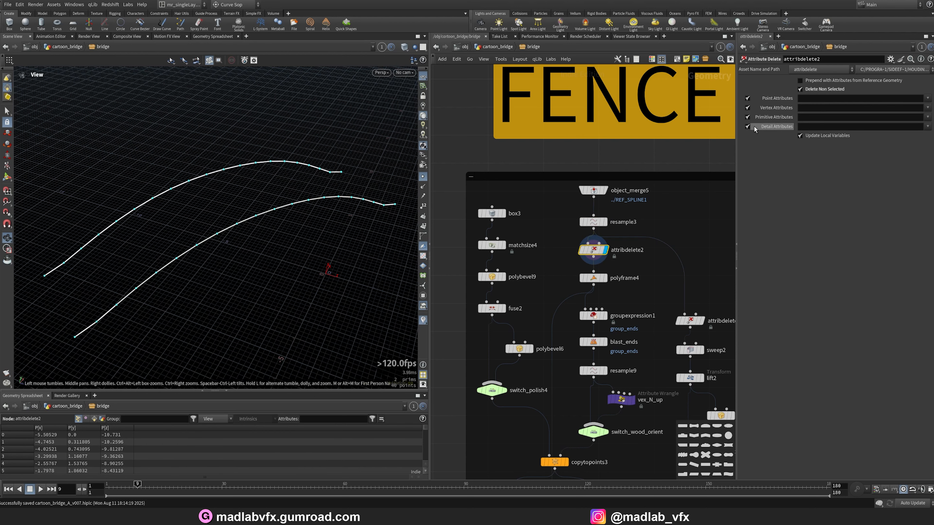
{"action": "middle_click_drag", "start_coordinate": [653, 308], "coordinate": [657, 295]}
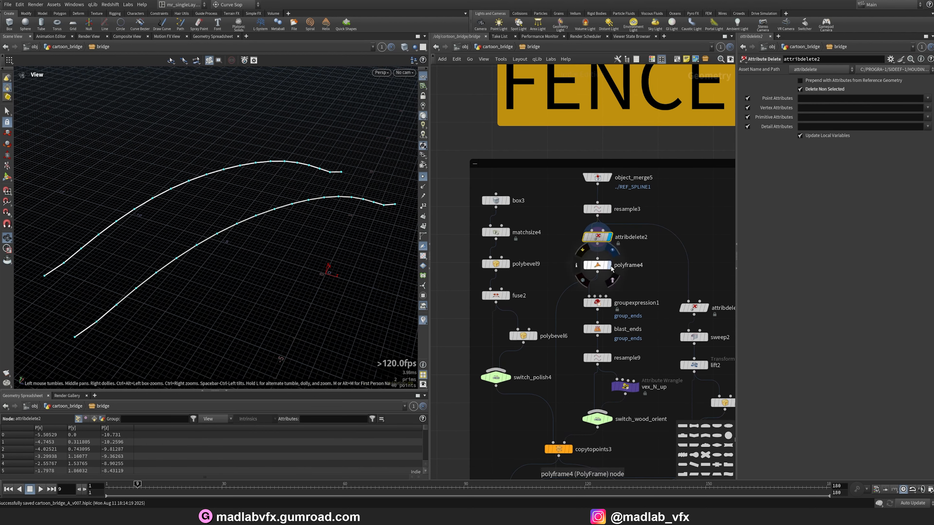
{"action": "left_click", "coordinate": [589, 267]}
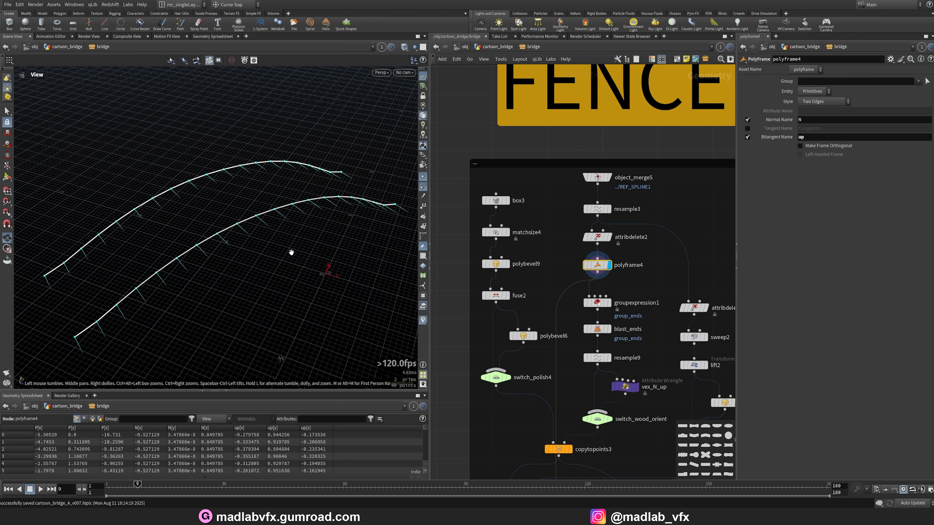
{"action": "left_click_drag", "start_coordinate": [291, 252], "coordinate": [294, 277]}
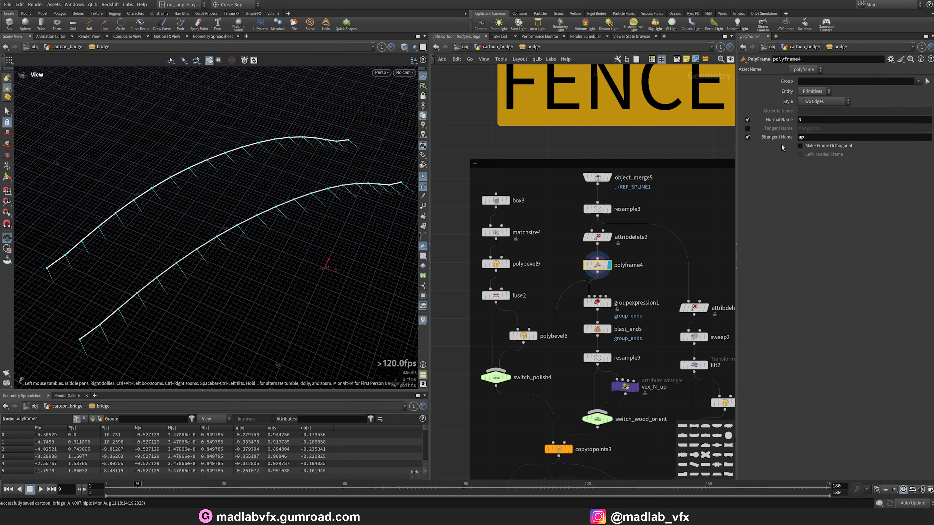
{"action": "middle_click_drag", "start_coordinate": [540, 285], "coordinate": [552, 238]}
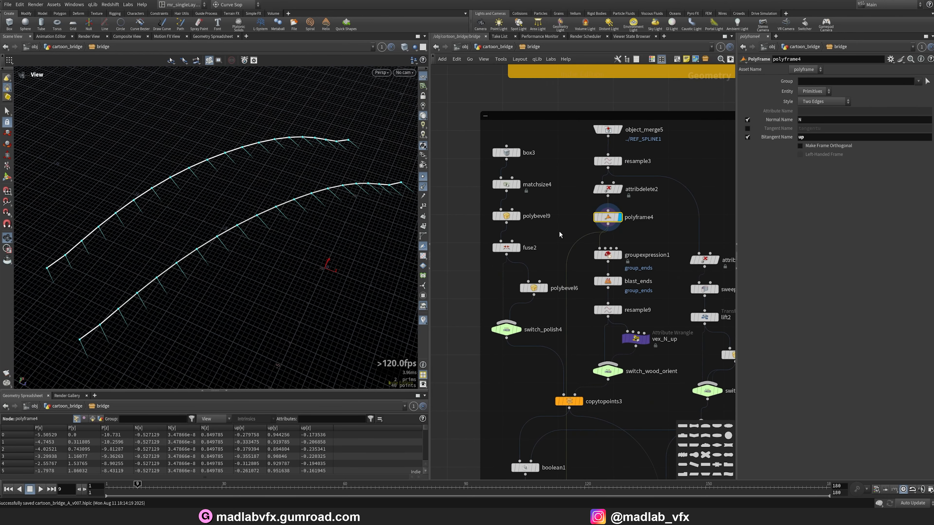
Examine the box3 fence post geometry framed in the viewport.
{"action": "left_click", "coordinate": [520, 157]}
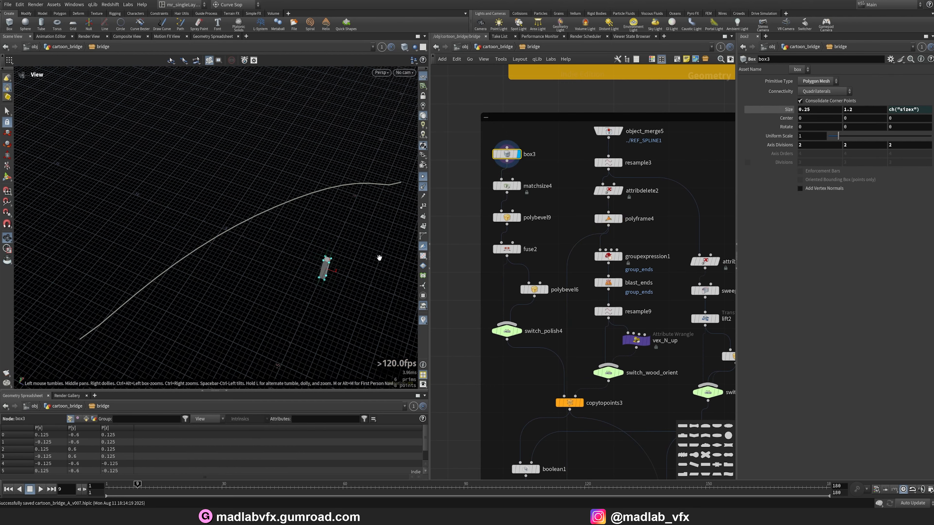
{"action": "key", "text": "f"}
{"action": "left_click_drag", "start_coordinate": [313, 265], "coordinate": [242, 223]}
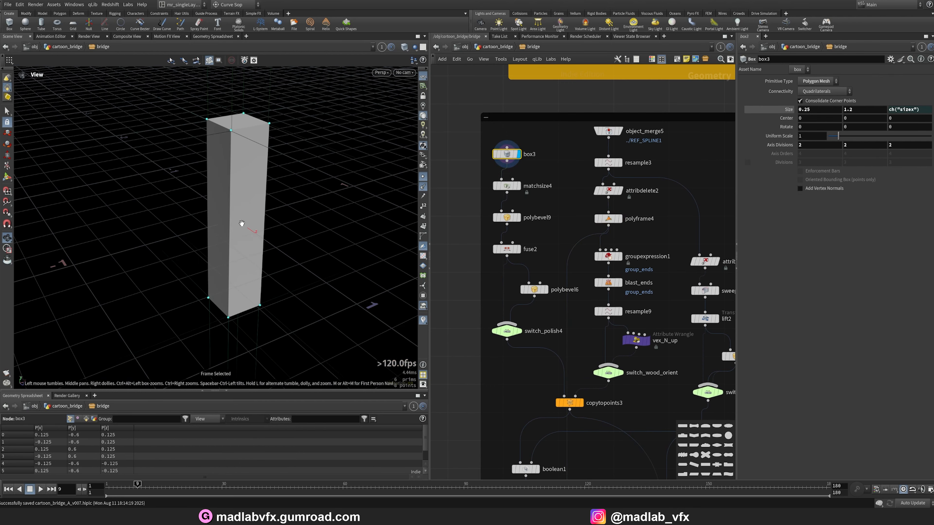
Examine the matchsize4, polybevel9 and fuse2 outputs on the fence post geometry in the viewport.
{"action": "left_click_drag", "start_coordinate": [251, 190], "coordinate": [278, 177]}
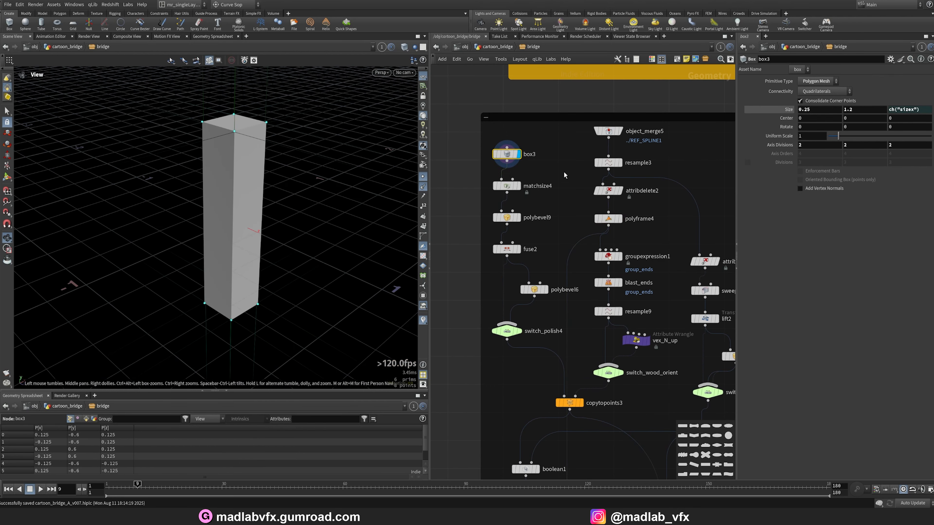
{"action": "left_click", "coordinate": [521, 187]}
{"action": "left_click_drag", "start_coordinate": [215, 217], "coordinate": [245, 275]}
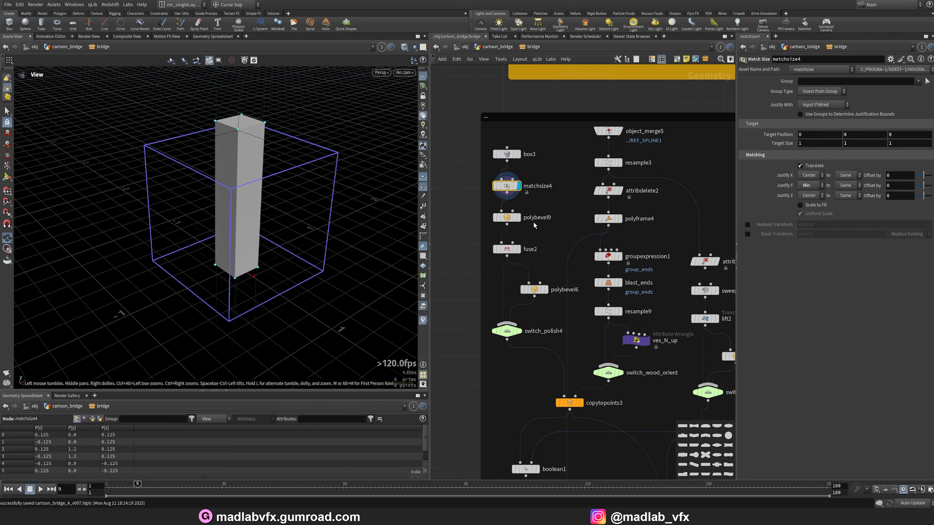
{"action": "left_click", "coordinate": [521, 217]}
{"action": "left_click_drag", "start_coordinate": [223, 188], "coordinate": [268, 188]}
{"action": "left_click", "coordinate": [522, 250]}
{"action": "left_click_drag", "start_coordinate": [323, 121], "coordinate": [289, 152]}
Examine the polybevel6 post with the viewport shading switched to Flat Wire Shaded.
{"action": "left_click", "coordinate": [545, 289]}
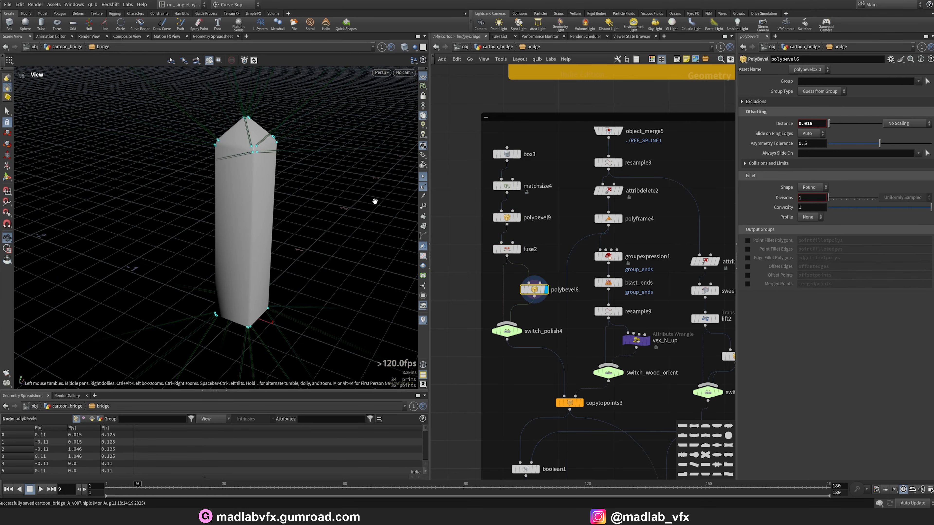
{"action": "mouse_move", "coordinate": [375, 202]}
{"action": "left_mouse_down"}
{"action": "mouse_move", "coordinate": [353, 165]}
{"action": "mouse_move", "coordinate": [402, 82]}
{"action": "left_mouse_up"}
{"action": "left_click", "coordinate": [404, 47]}
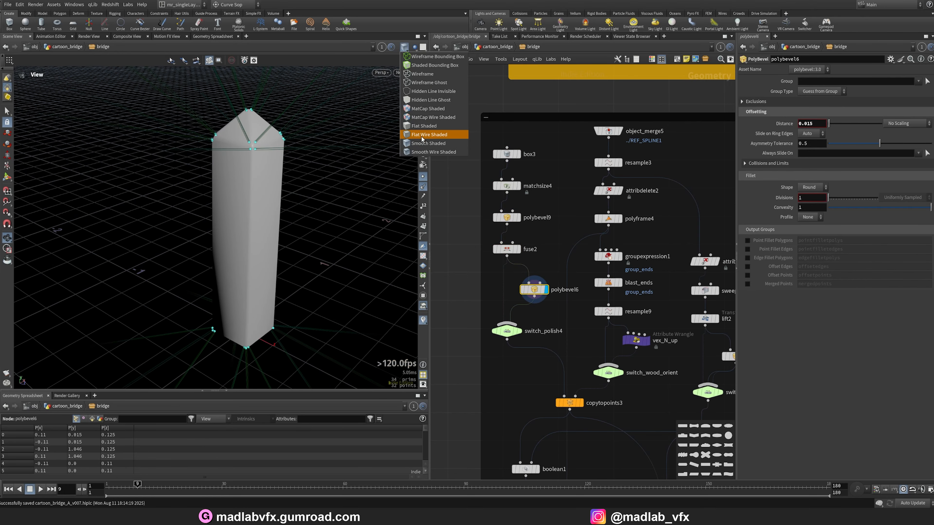
{"action": "left_click", "coordinate": [427, 135]}
{"action": "mouse_move", "coordinate": [316, 132]}
{"action": "left_mouse_down"}
{"action": "mouse_move", "coordinate": [391, 185]}
{"action": "mouse_move", "coordinate": [306, 167]}
{"action": "mouse_move", "coordinate": [290, 192]}
{"action": "mouse_move", "coordinate": [311, 193]}
{"action": "left_mouse_up"}
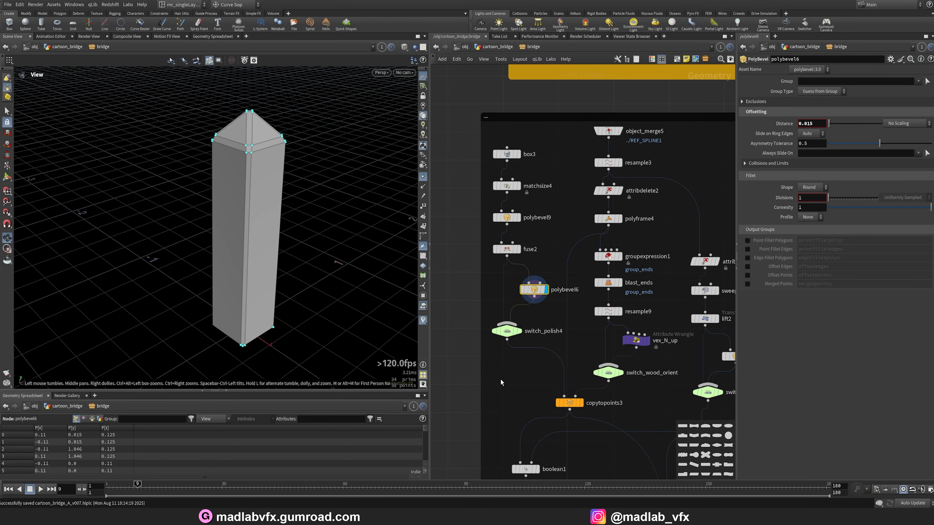
{"action": "scroll", "coordinate": [503, 381], "scroll_direction": "down", "scroll_amount": 2}
{"action": "scroll", "coordinate": [617, 320], "scroll_direction": "up", "scroll_amount": 2}
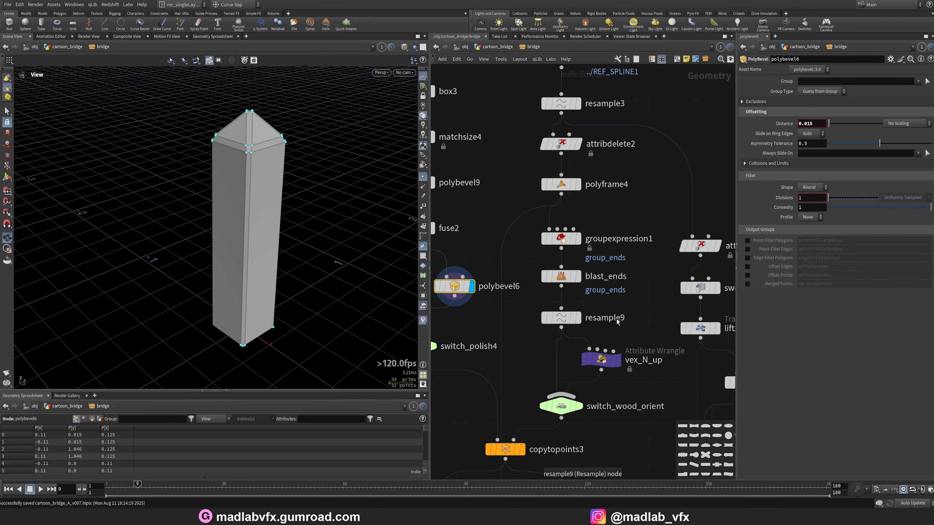
Examine the groupexpression1, blast_ends and resample9 outputs on the rail curves.
{"action": "left_click", "coordinate": [580, 238]}
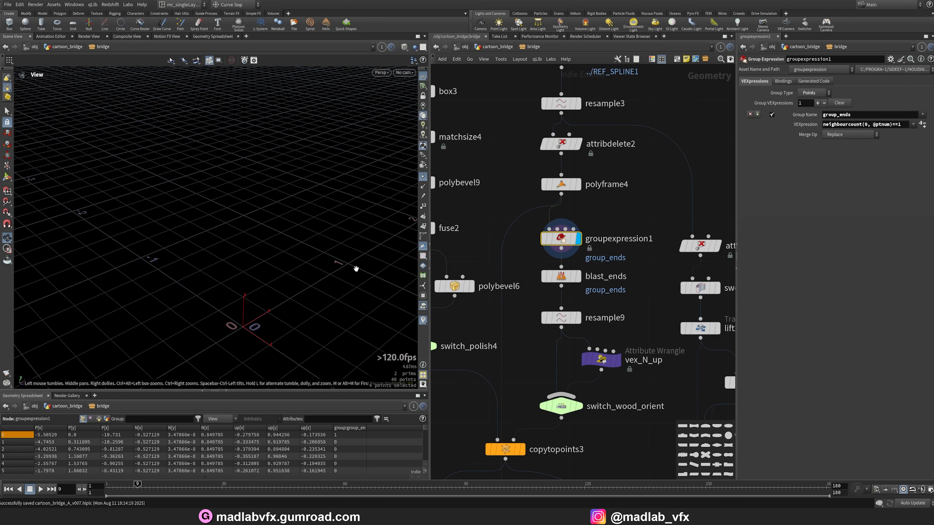
{"action": "key", "text": "g"}
{"action": "left_click_drag", "start_coordinate": [356, 271], "coordinate": [311, 283]}
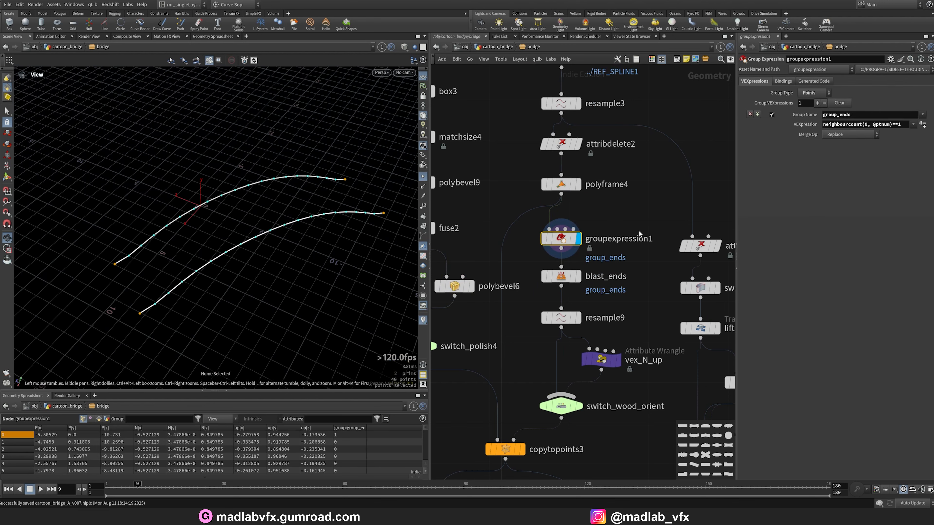
{"action": "left_click", "coordinate": [580, 280]}
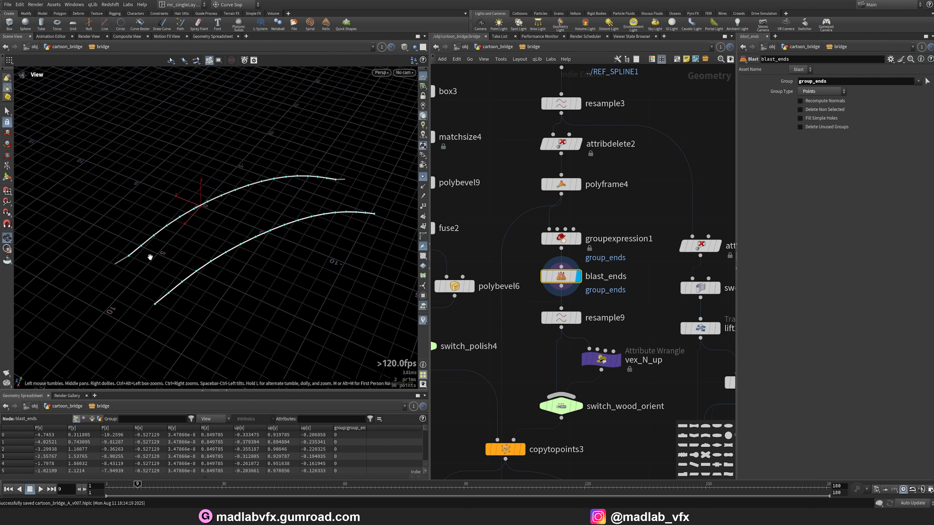
{"action": "left_click", "coordinate": [579, 323]}
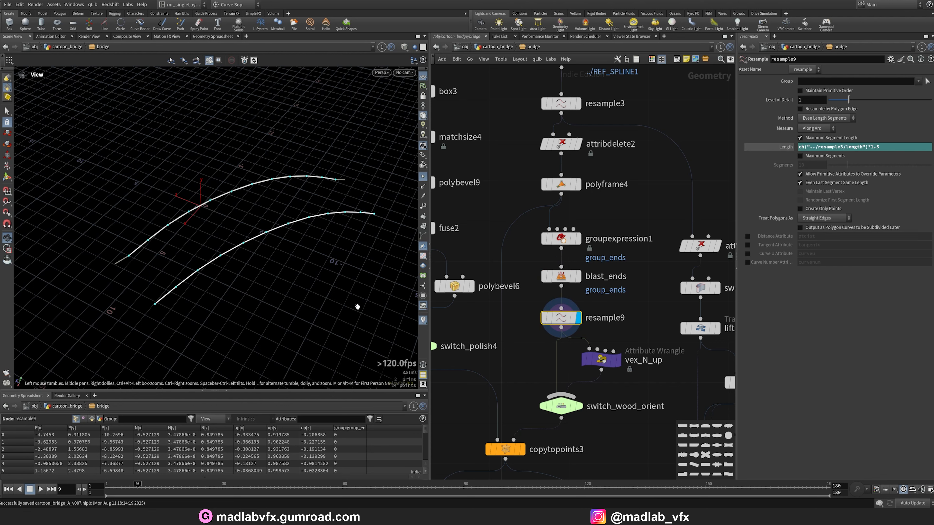
{"action": "middle_click_drag", "start_coordinate": [607, 431], "coordinate": [617, 342]}
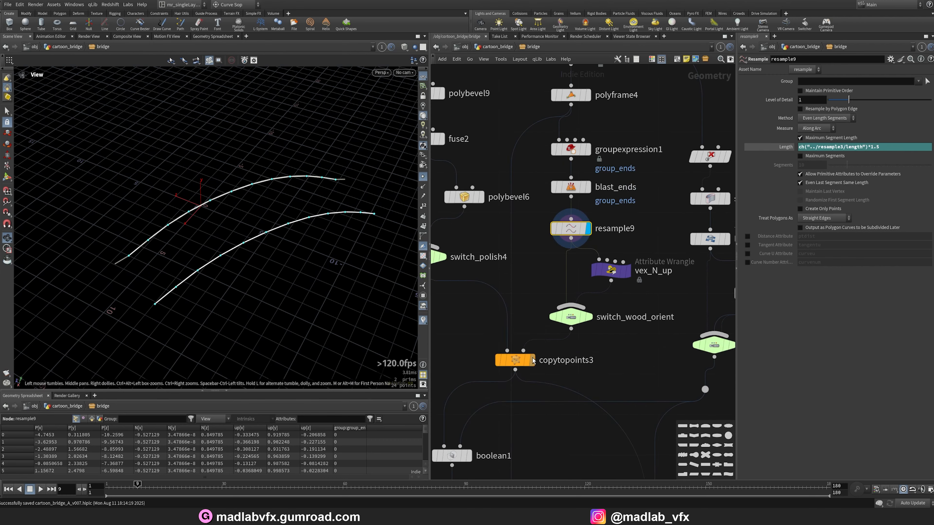
Examine the copytopoints3 output with posts copied along the curves.
{"action": "left_click", "coordinate": [518, 361]}
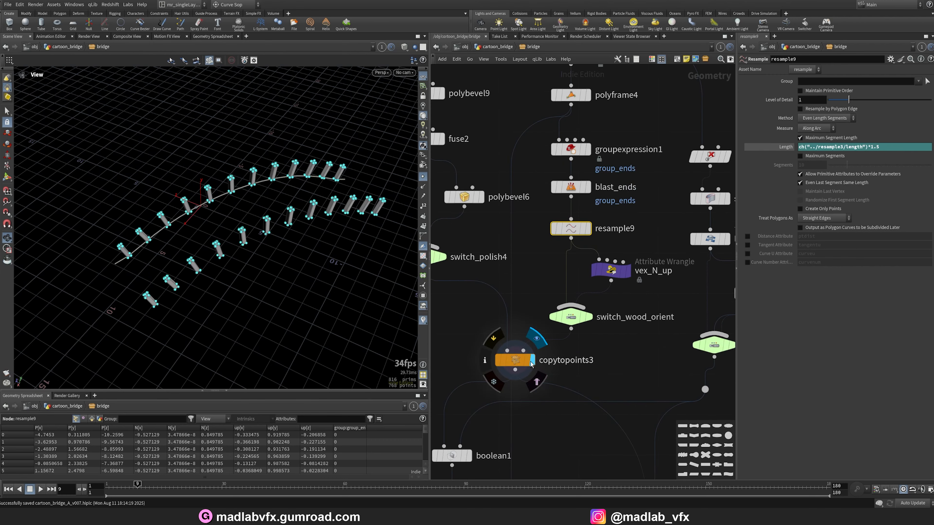
{"action": "left_click", "coordinate": [424, 178]}
{"action": "left_click_drag", "start_coordinate": [227, 253], "coordinate": [289, 217]}
{"action": "scroll", "coordinate": [284, 208], "scroll_direction": "up", "scroll_amount": 4}
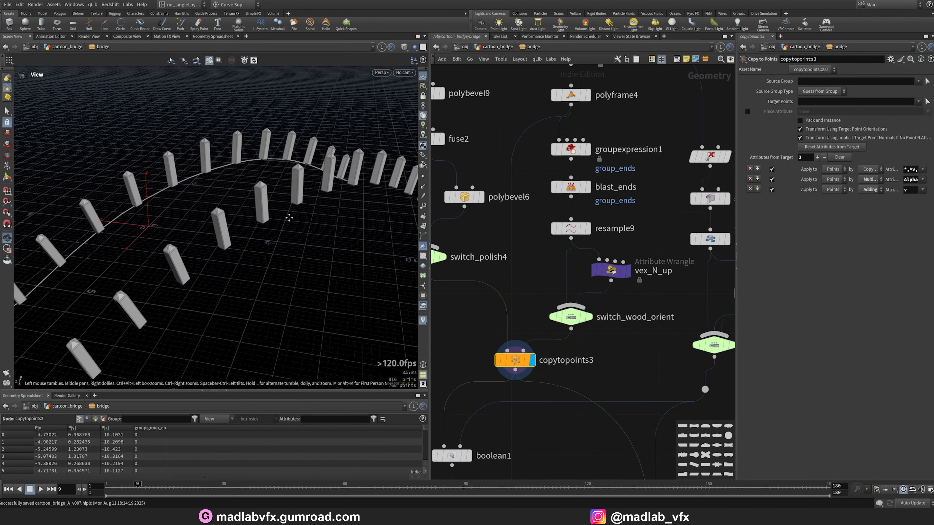
{"action": "middle_click_drag", "start_coordinate": [290, 218], "coordinate": [271, 219]}
Examine the boolean1 output in the viewport.
{"action": "left_click", "coordinate": [468, 455]}
{"action": "scroll", "coordinate": [572, 316], "scroll_direction": "down", "scroll_amount": 1}
{"action": "middle_click_drag", "start_coordinate": [554, 422], "coordinate": [489, 365]}
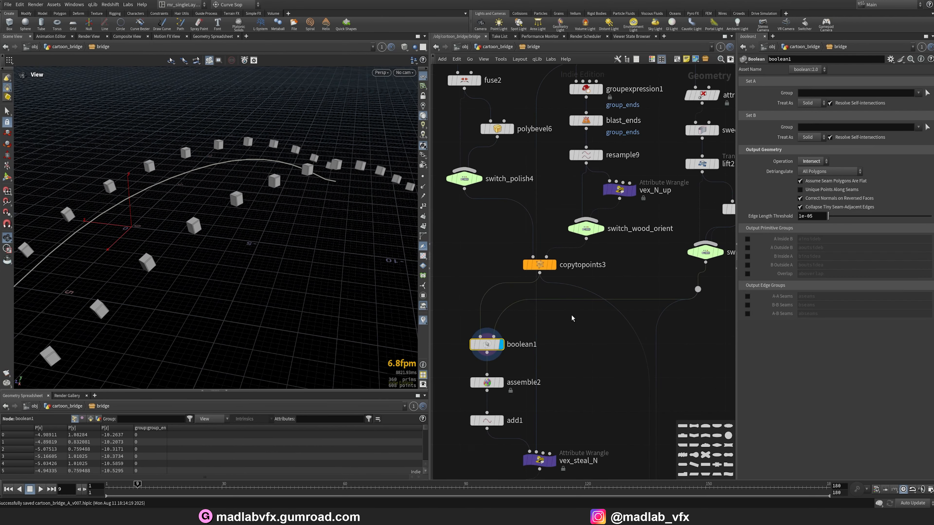
{"action": "scroll", "coordinate": [584, 328], "scroll_direction": "down", "scroll_amount": 3}
{"action": "scroll", "coordinate": [556, 248], "scroll_direction": "up", "scroll_amount": 1}
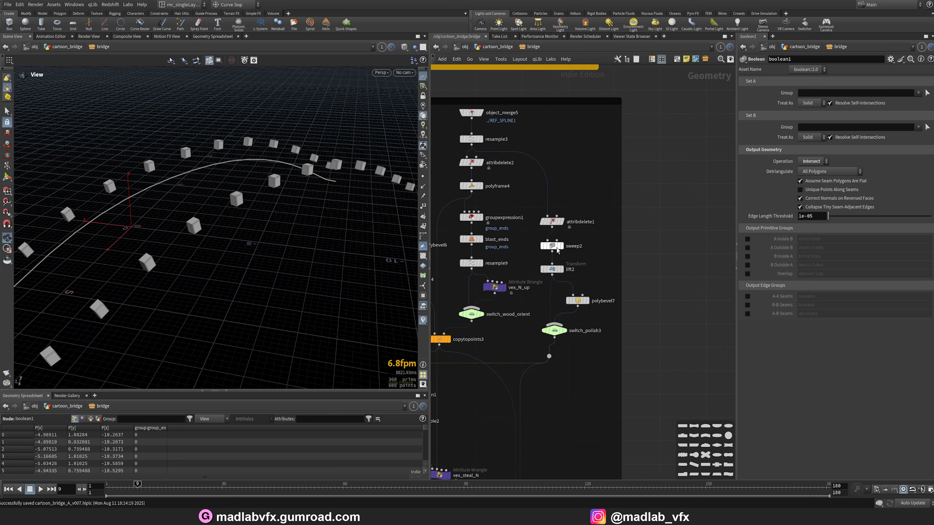
{"action": "scroll", "coordinate": [558, 251], "scroll_direction": "up", "scroll_amount": 3}
Examine the attribdelete1, sweep2, lift2 and polybevel7 rail geometry along the curves.
{"action": "left_click", "coordinate": [540, 197]}
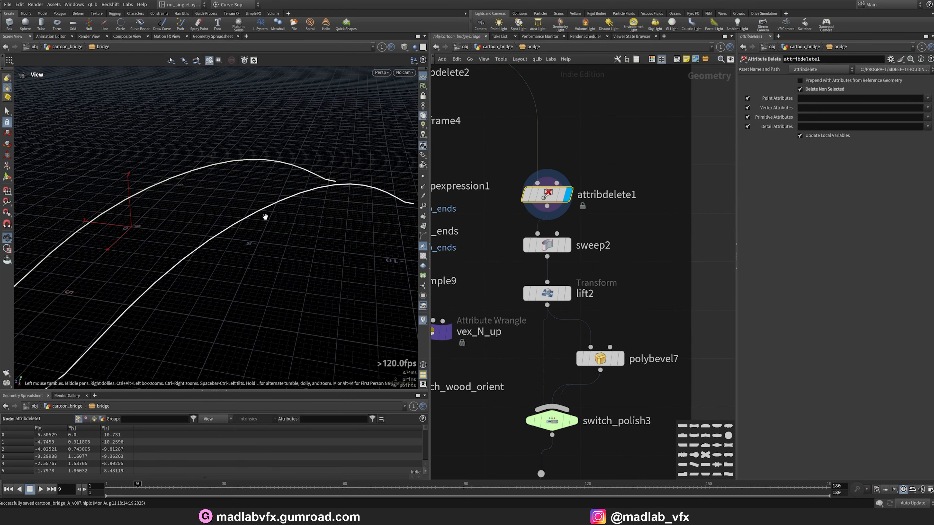
{"action": "left_click_drag", "start_coordinate": [266, 217], "coordinate": [221, 256]}
{"action": "left_click", "coordinate": [568, 245]}
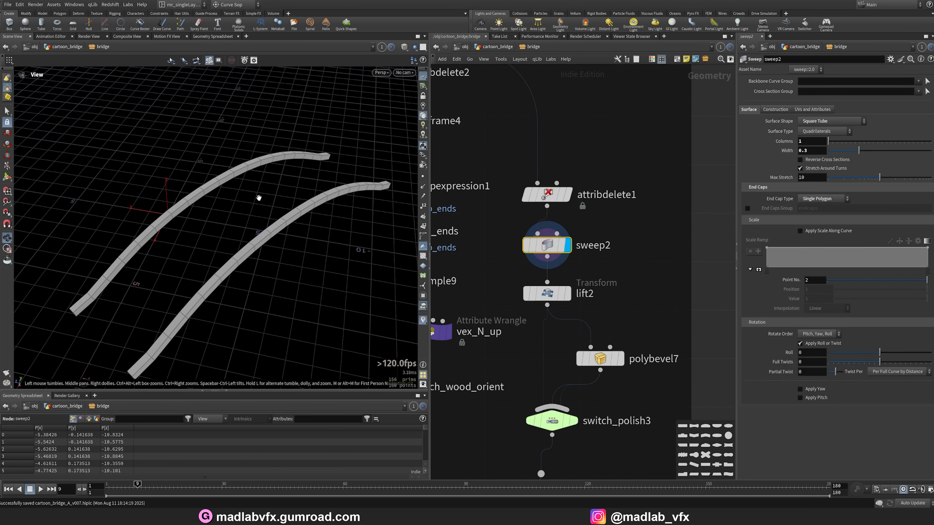
{"action": "left_click_drag", "start_coordinate": [259, 196], "coordinate": [182, 274]}
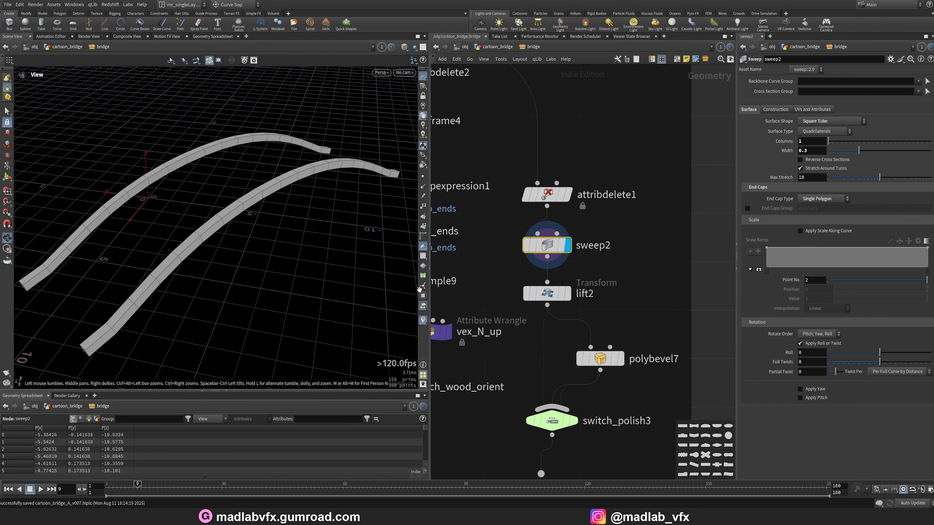
{"action": "left_click", "coordinate": [569, 294]}
{"action": "middle_click_drag", "start_coordinate": [624, 368], "coordinate": [628, 319]}
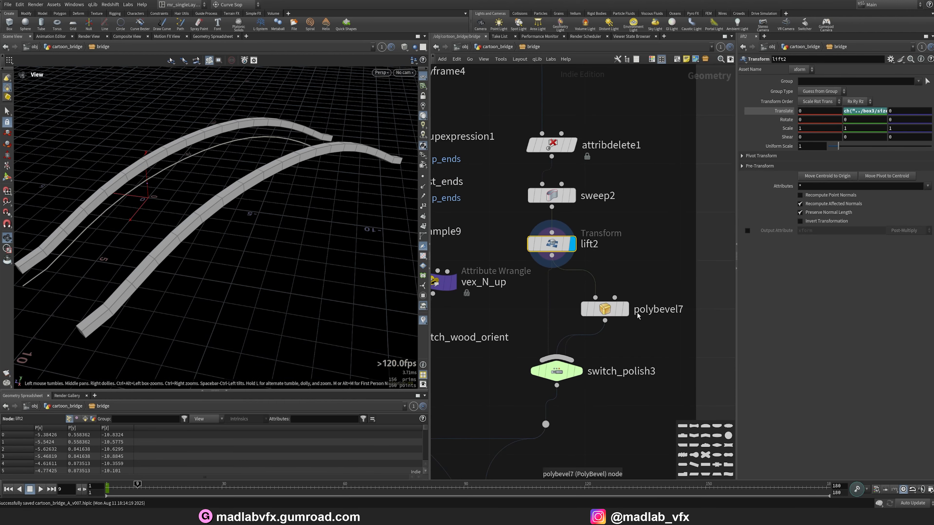
{"action": "left_click", "coordinate": [625, 313]}
{"action": "left_click_drag", "start_coordinate": [279, 206], "coordinate": [317, 148]}
Compare the copytopoints3 and boolean1 outputs in the viewport.
{"action": "scroll", "coordinate": [600, 366], "scroll_direction": "down", "scroll_amount": 4}
{"action": "middle_click_drag", "start_coordinate": [555, 416], "coordinate": [638, 321]}
{"action": "scroll", "coordinate": [565, 333], "scroll_direction": "up", "scroll_amount": 2}
{"action": "left_click", "coordinate": [512, 335]}
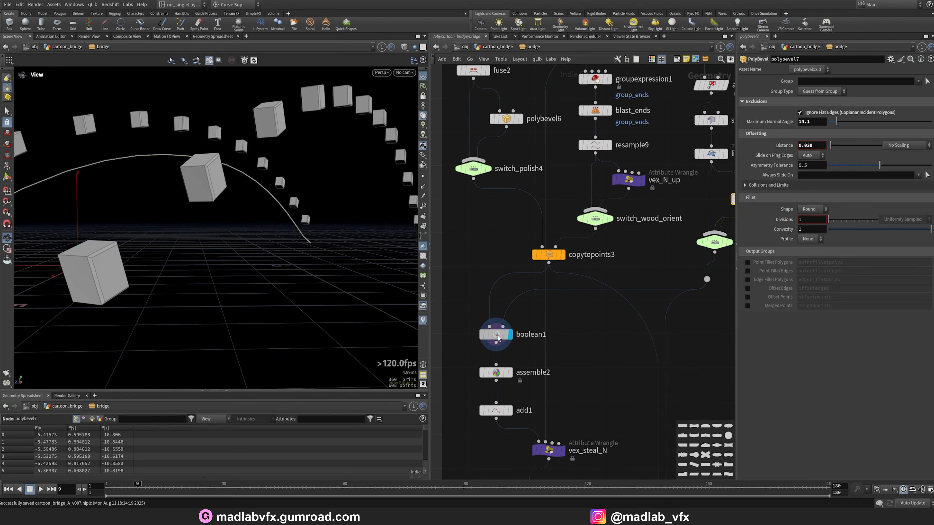
{"action": "left_click", "coordinate": [564, 253]}
{"action": "scroll", "coordinate": [180, 239], "scroll_direction": "down", "scroll_amount": 3}
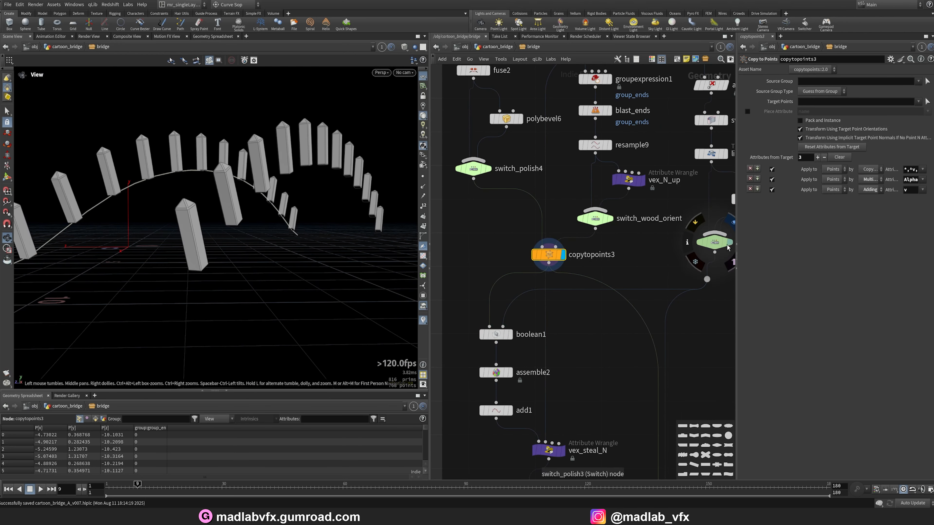
{"action": "left_click", "coordinate": [511, 335]}
{"action": "left_click_drag", "start_coordinate": [255, 256], "coordinate": [257, 288]}
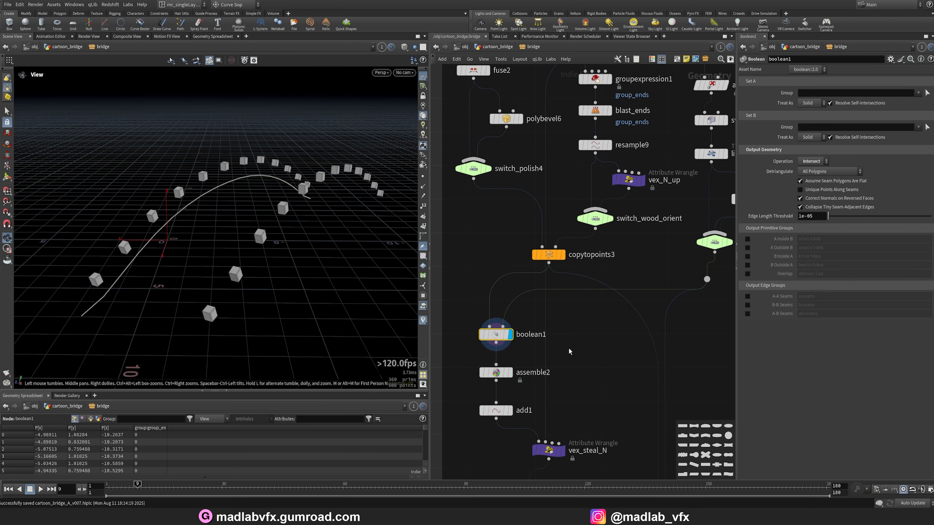
{"action": "scroll", "coordinate": [551, 363], "scroll_direction": "down", "scroll_amount": 2}
{"action": "middle_click_drag", "start_coordinate": [522, 381], "coordinate": [526, 317]}
{"action": "scroll", "coordinate": [523, 312], "scroll_direction": "up", "scroll_amount": 2}
{"action": "left_click_drag", "start_coordinate": [237, 220], "coordinate": [217, 231]}
{"action": "right_click_drag", "start_coordinate": [217, 232], "coordinate": [305, 255]}
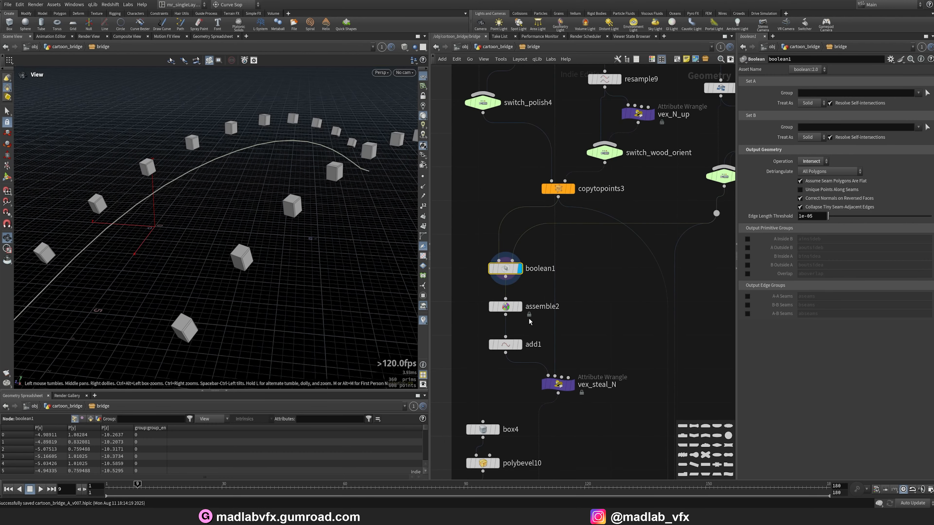
Examine the assemble2, add1 and vex_steal_N node outputs.
{"action": "left_click", "coordinate": [508, 309]}
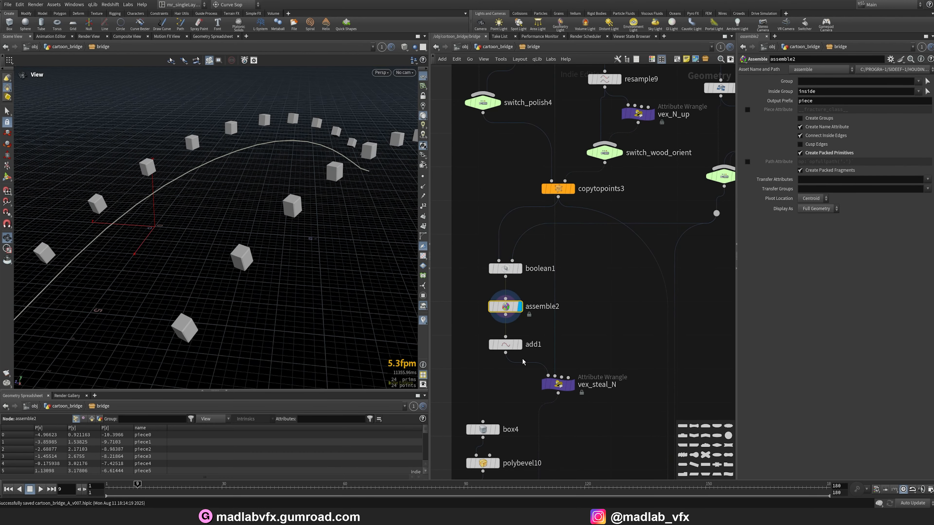
{"action": "left_click", "coordinate": [521, 348]}
{"action": "left_click_drag", "start_coordinate": [409, 271], "coordinate": [267, 183]}
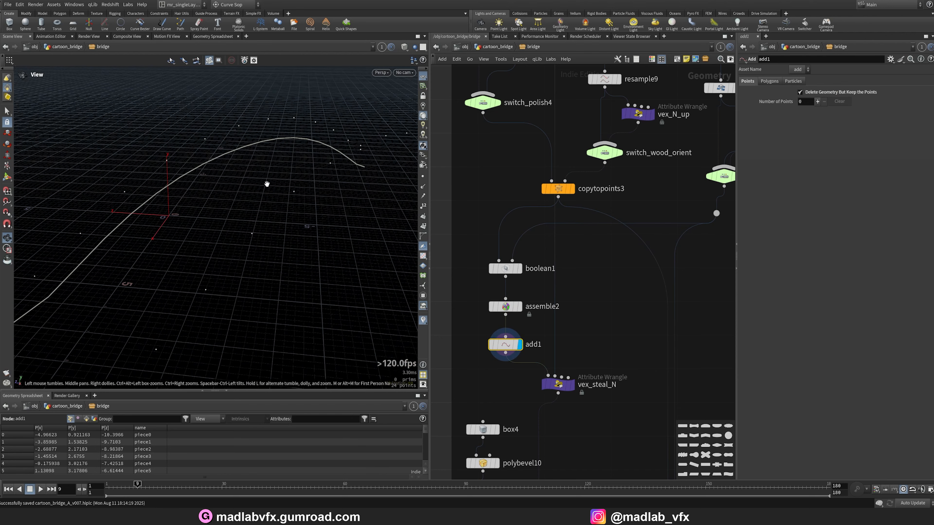
{"action": "left_click", "coordinate": [573, 386]}
{"action": "middle_click_drag", "start_coordinate": [578, 473], "coordinate": [585, 311]}
Examine the box4 rail block and the copytopoints4 output along the curves.
{"action": "left_click", "coordinate": [503, 261]}
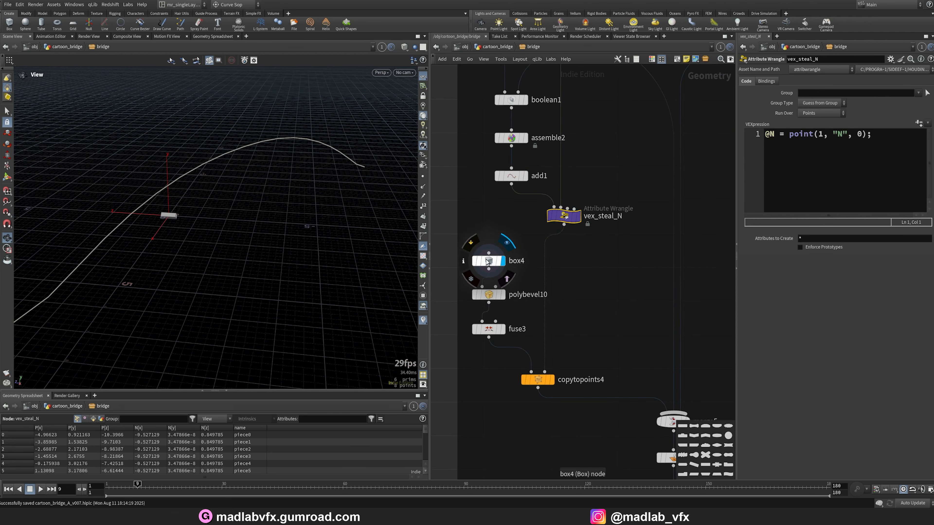
{"action": "left_click", "coordinate": [487, 262]}
{"action": "left_click", "coordinate": [552, 381]}
{"action": "left_click", "coordinate": [539, 380]}
{"action": "right_click_drag", "start_coordinate": [224, 228], "coordinate": [275, 247]}
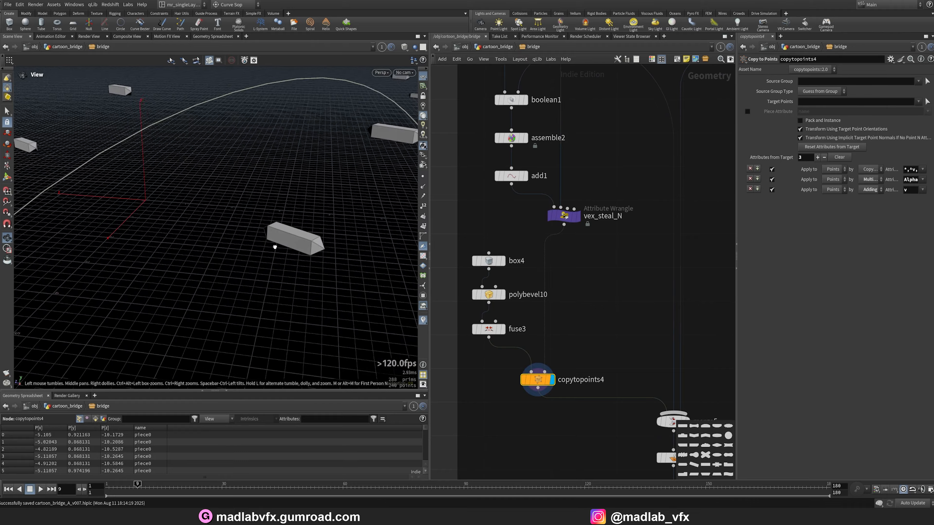
{"action": "mouse_move", "coordinate": [275, 247]}
{"action": "left_mouse_down"}
{"action": "mouse_move", "coordinate": [211, 238]}
{"action": "mouse_move", "coordinate": [198, 209]}
{"action": "mouse_move", "coordinate": [288, 241]}
{"action": "left_mouse_up"}
{"action": "scroll", "coordinate": [626, 377], "scroll_direction": "down", "scroll_amount": 2}
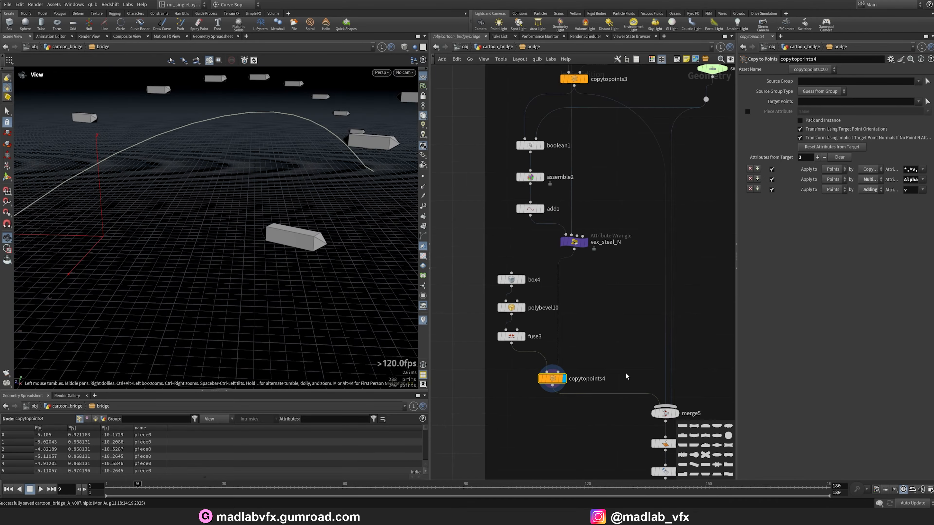
{"action": "scroll", "coordinate": [626, 376], "scroll_direction": "down", "scroll_amount": 3}
{"action": "middle_click_drag", "start_coordinate": [656, 412], "coordinate": [602, 342]}
{"action": "scroll", "coordinate": [607, 343], "scroll_direction": "up", "scroll_amount": 4}
Examine the merged fence in merge5 and browse the full FENCE network.
{"action": "left_click", "coordinate": [606, 318]}
{"action": "left_click", "coordinate": [592, 318]}
{"action": "left_click_drag", "start_coordinate": [324, 239], "coordinate": [316, 221]}
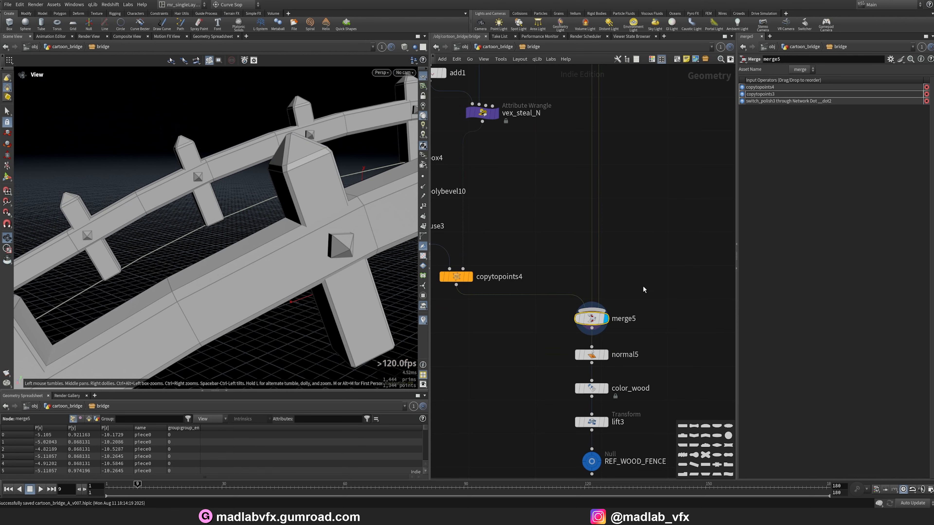
{"action": "scroll", "coordinate": [643, 287], "scroll_direction": "down", "scroll_amount": 4}
{"action": "middle_click_drag", "start_coordinate": [643, 289], "coordinate": [644, 342]}
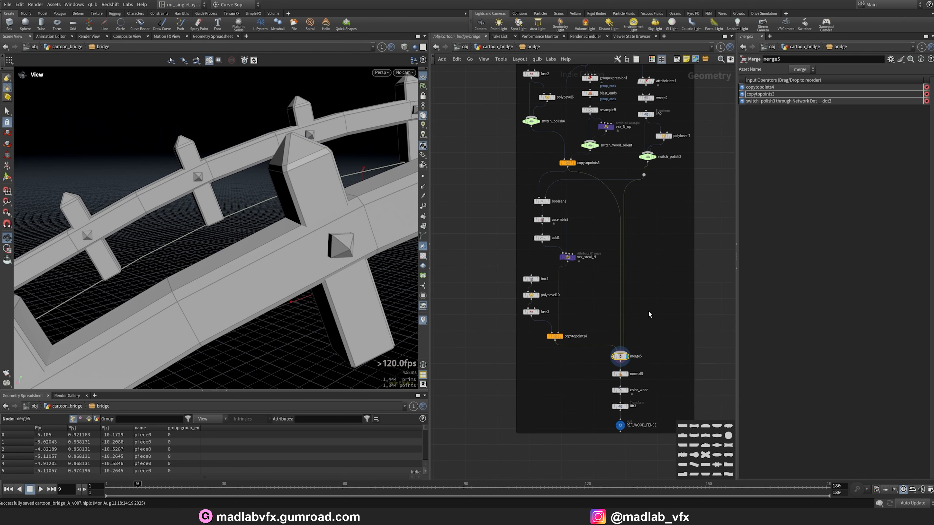
{"action": "scroll", "coordinate": [665, 276], "scroll_direction": "up", "scroll_amount": 4}
{"action": "scroll", "coordinate": [559, 360], "scroll_direction": "down", "scroll_amount": 3}
{"action": "middle_click_drag", "start_coordinate": [558, 361], "coordinate": [610, 278]}
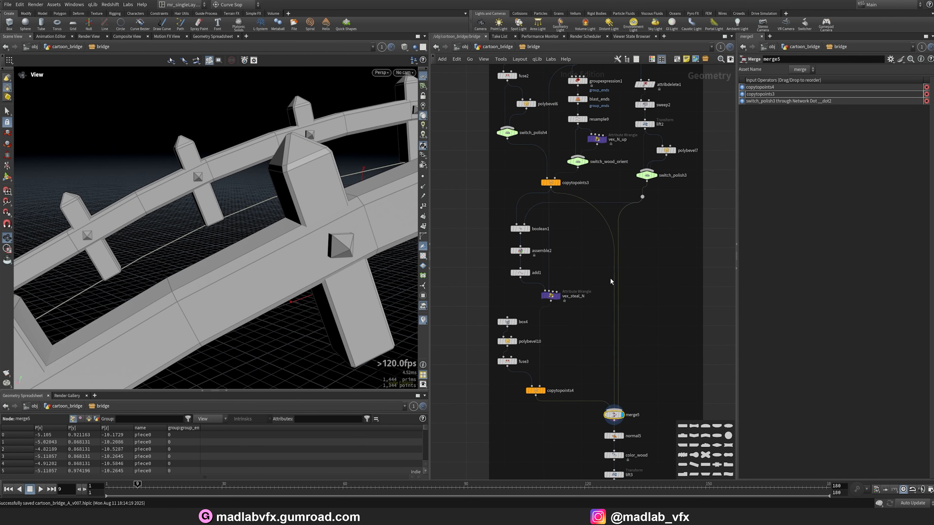
{"action": "scroll", "coordinate": [577, 323], "scroll_direction": "up", "scroll_amount": 2}
{"action": "mouse_move", "coordinate": [578, 323]}
{"action": "middle_mouse_down"}
{"action": "mouse_move", "coordinate": [591, 308]}
{"action": "mouse_move", "coordinate": [581, 328]}
{"action": "middle_mouse_up"}
{"action": "scroll", "coordinate": [581, 329], "scroll_direction": "up", "scroll_amount": 2}
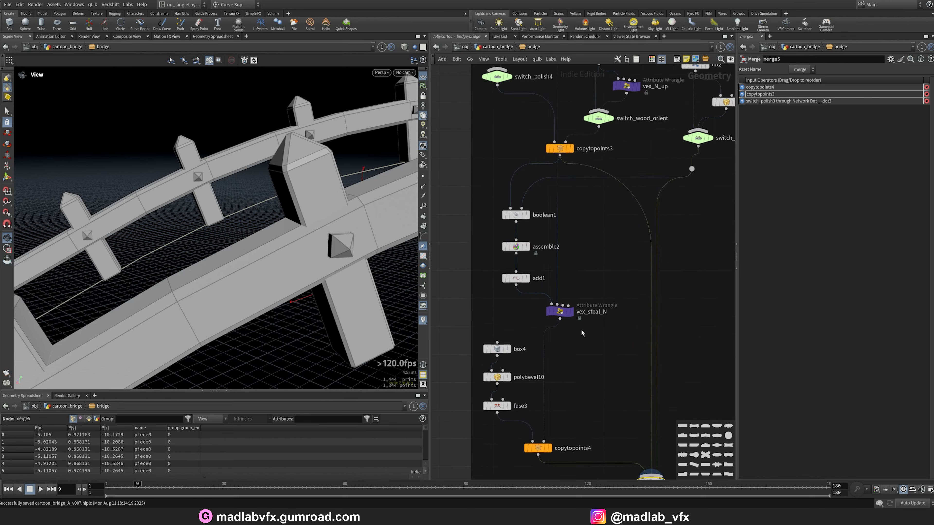
{"action": "left_click_drag", "start_coordinate": [598, 338], "coordinate": [535, 304]}
{"action": "scroll", "coordinate": [598, 305], "scroll_direction": "down", "scroll_amount": 3}
{"action": "middle_click_drag", "start_coordinate": [606, 250], "coordinate": [596, 315]}
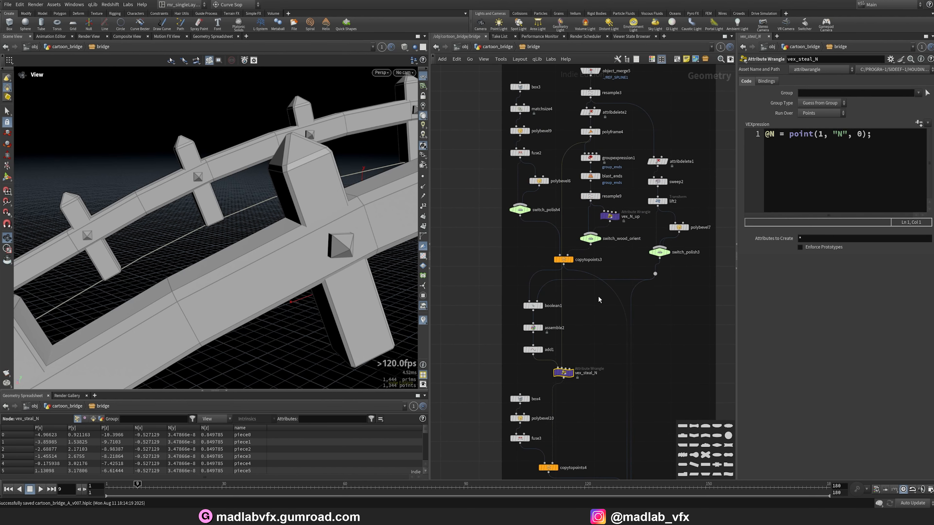
{"action": "scroll", "coordinate": [602, 260], "scroll_direction": "up", "scroll_amount": 3}
Set the switch_wood_orient node's Select Input to 1 and view the reoriented fence.
{"action": "left_click_drag", "start_coordinate": [582, 196], "coordinate": [583, 195]}
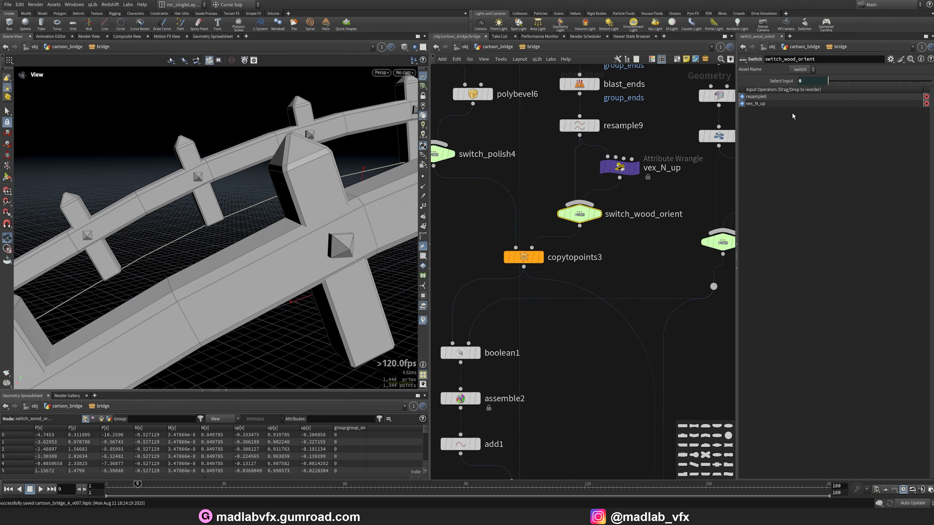
{"action": "type", "text": "1"}
{"action": "key", "text": "Return"}
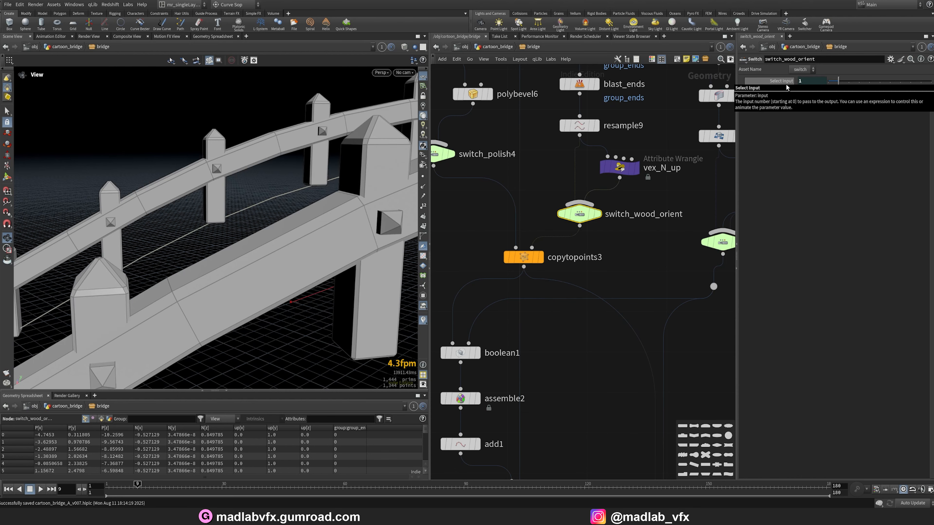
{"action": "right_click_drag", "start_coordinate": [294, 232], "coordinate": [257, 243]}
{"action": "left_click_drag", "start_coordinate": [256, 243], "coordinate": [135, 262]}
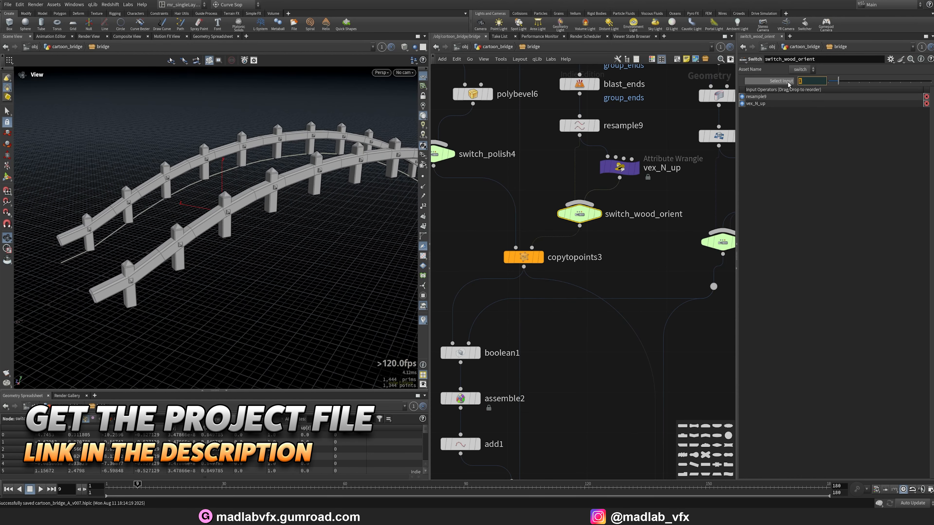
Set the switch_wood_orient node's Select Input to 0 and view the fence.
{"action": "type", "text": "0"}
{"action": "key", "text": "Return"}
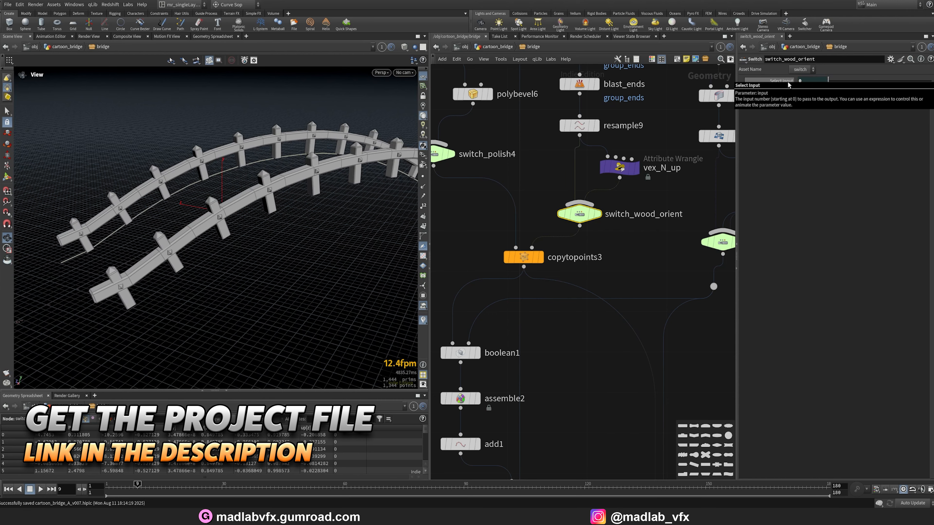
{"action": "left_click_drag", "start_coordinate": [199, 216], "coordinate": [287, 271]}
Examine the normal5 node output near the end of the FENCE network.
{"action": "key", "text": "h"}
{"action": "scroll", "coordinate": [602, 317], "scroll_direction": "up", "scroll_amount": 6}
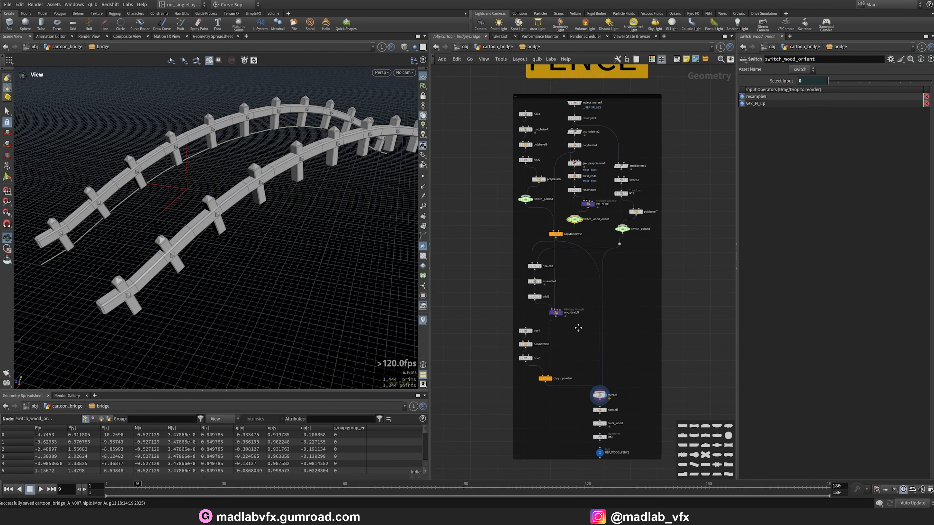
{"action": "scroll", "coordinate": [599, 312], "scroll_direction": "up", "scroll_amount": 1}
{"action": "left_click", "coordinate": [588, 300]}
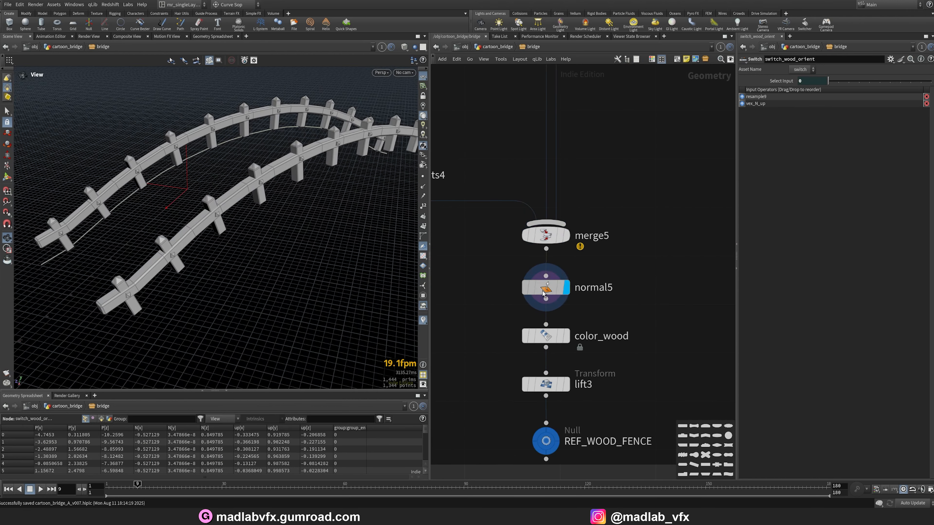
{"action": "left_click_drag", "start_coordinate": [291, 236], "coordinate": [286, 246]}
Examine the color_wood, lift3 and REF_WOOD_FENCE node outputs.
{"action": "key", "text": "h"}
{"action": "scroll", "coordinate": [599, 348], "scroll_direction": "up", "scroll_amount": 5}
{"action": "left_click", "coordinate": [569, 333]}
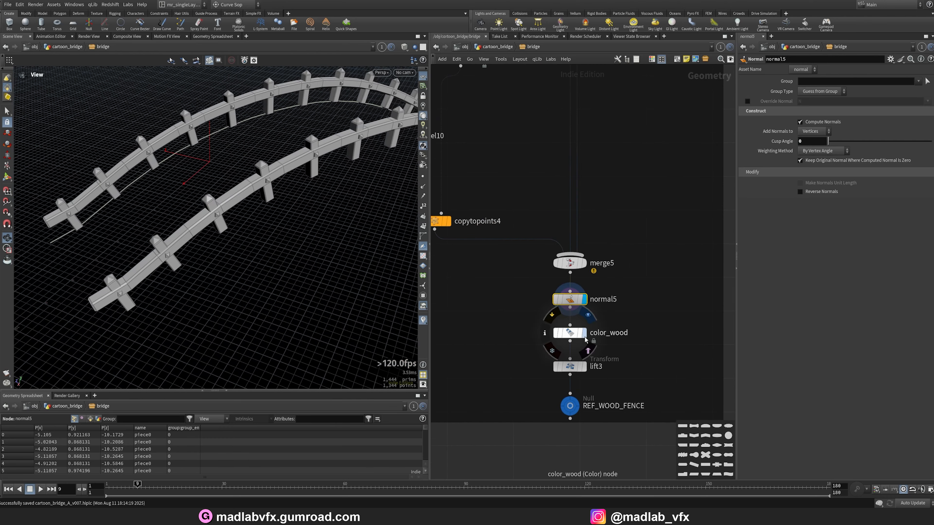
{"action": "left_click_drag", "start_coordinate": [331, 235], "coordinate": [283, 238]}
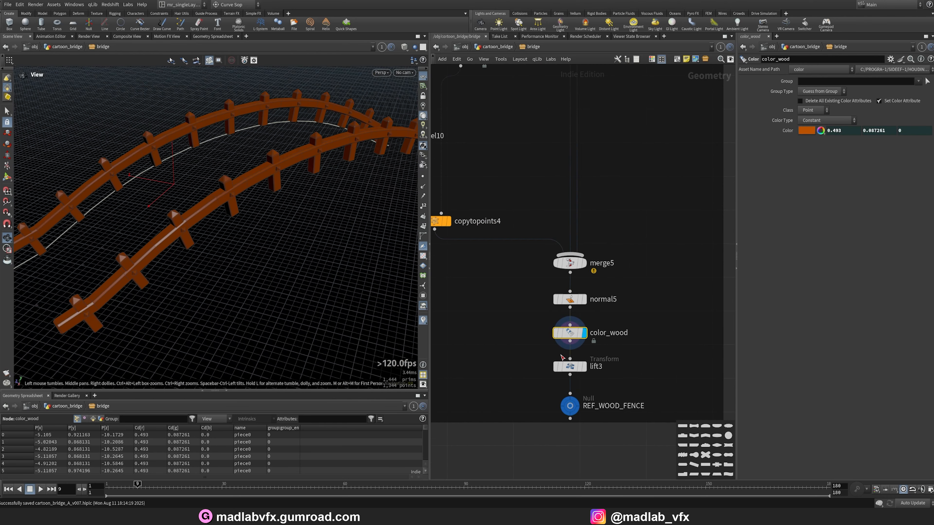
{"action": "left_click", "coordinate": [585, 367]}
{"action": "left_click_drag", "start_coordinate": [228, 206], "coordinate": [198, 217]}
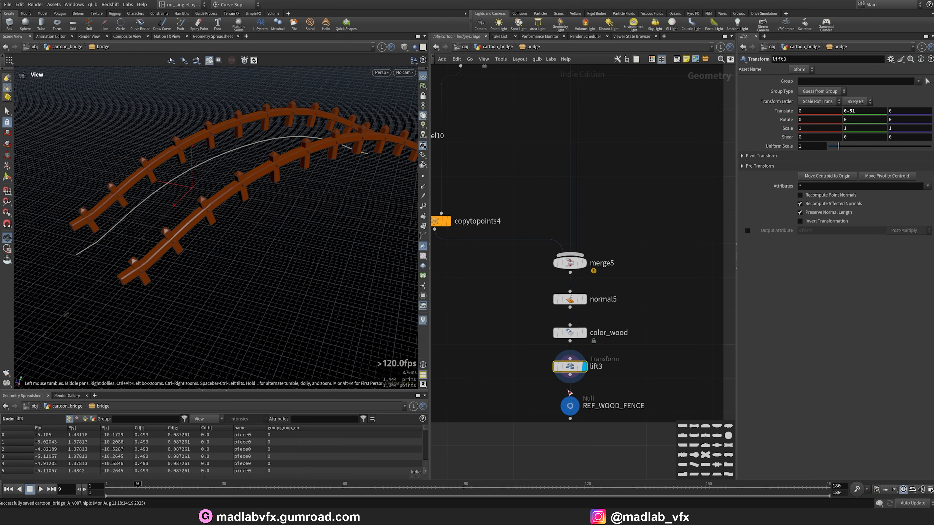
{"action": "left_click", "coordinate": [573, 406]}
{"action": "left_click_drag", "start_coordinate": [245, 253], "coordinate": [294, 211]}
{"action": "key", "text": "h"}
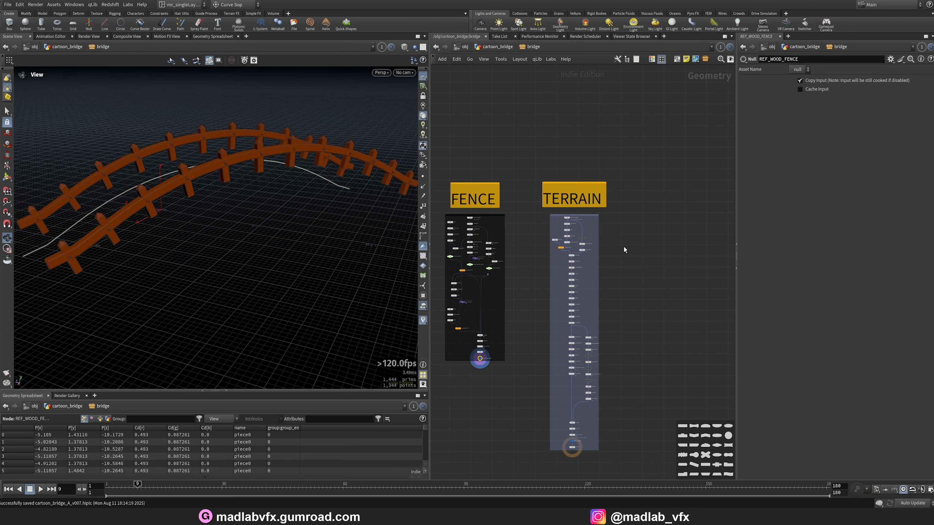
Examine the final output1 result of the TERRAIN network.
{"action": "scroll", "coordinate": [602, 209], "scroll_direction": "up", "scroll_amount": 4}
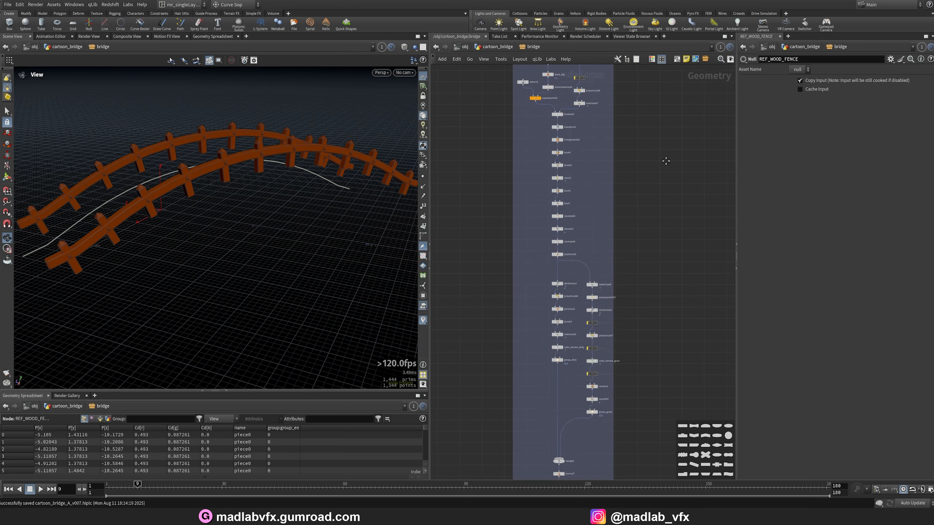
{"action": "scroll", "coordinate": [592, 345], "scroll_direction": "up", "scroll_amount": 3}
{"action": "left_click", "coordinate": [582, 362]}
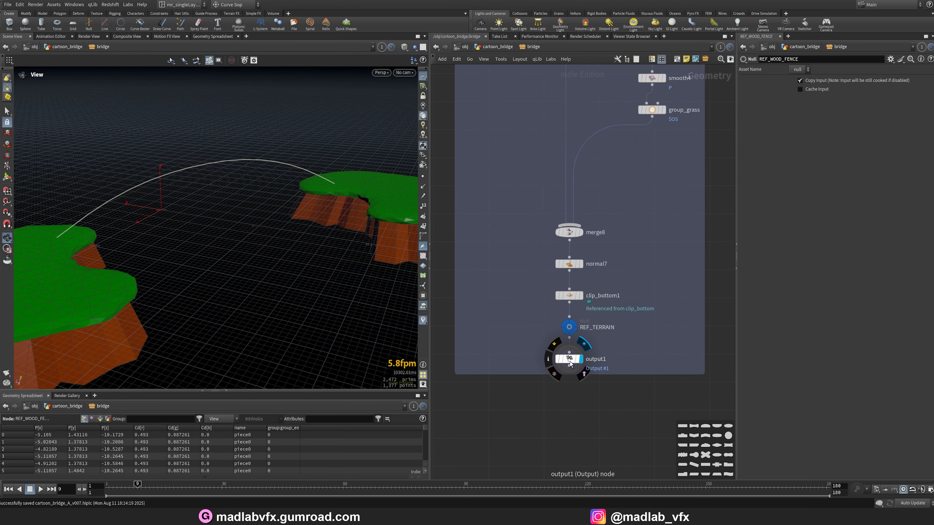
{"action": "left_click_drag", "start_coordinate": [311, 256], "coordinate": [282, 279]}
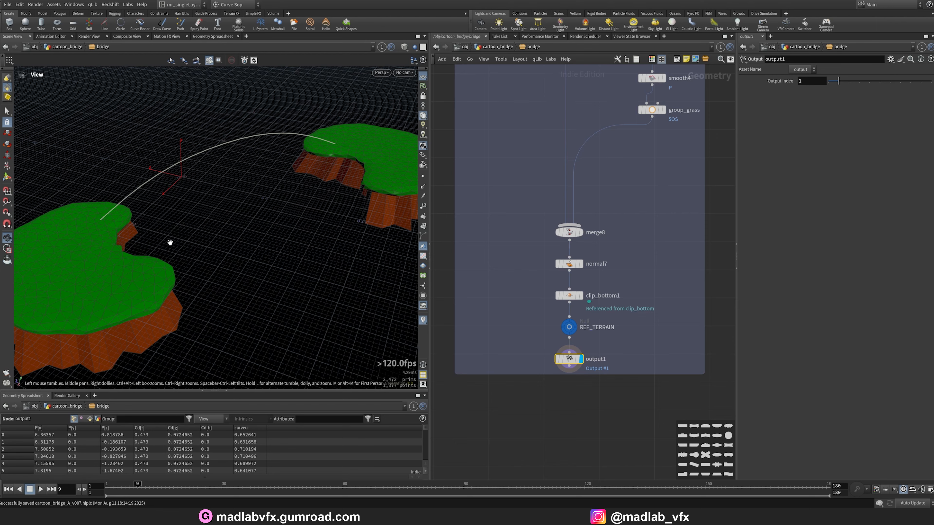
{"action": "scroll", "coordinate": [666, 232], "scroll_direction": "down", "scroll_amount": 5}
{"action": "scroll", "coordinate": [698, 217], "scroll_direction": "up", "scroll_amount": 6}
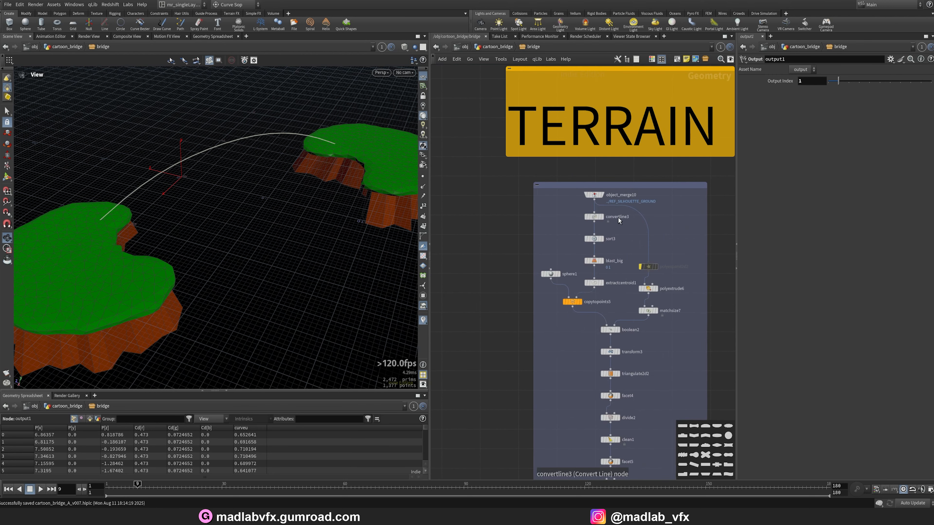
Examine the object_merge10 ground silhouette input at the top of the TERRAIN network in wireframe.
{"action": "scroll", "coordinate": [614, 206], "scroll_direction": "up", "scroll_amount": 4}
{"action": "left_click", "coordinate": [583, 204]}
{"action": "scroll", "coordinate": [266, 227], "scroll_direction": "up", "scroll_amount": 2}
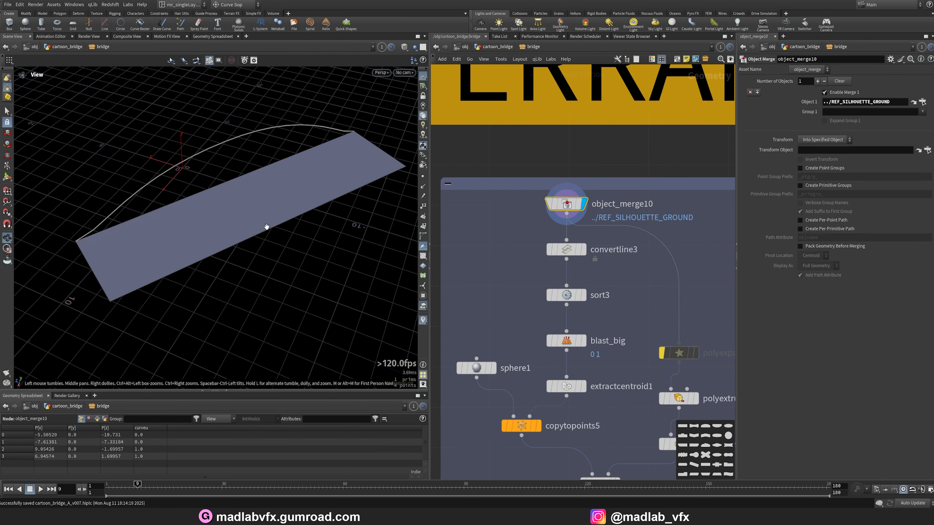
{"action": "key", "text": "w"}
{"action": "key", "text": "w"}
{"action": "mouse_move", "coordinate": [262, 195]}
{"action": "left_mouse_down"}
{"action": "mouse_move", "coordinate": [242, 146]}
{"action": "mouse_move", "coordinate": [252, 184]}
{"action": "left_mouse_up"}
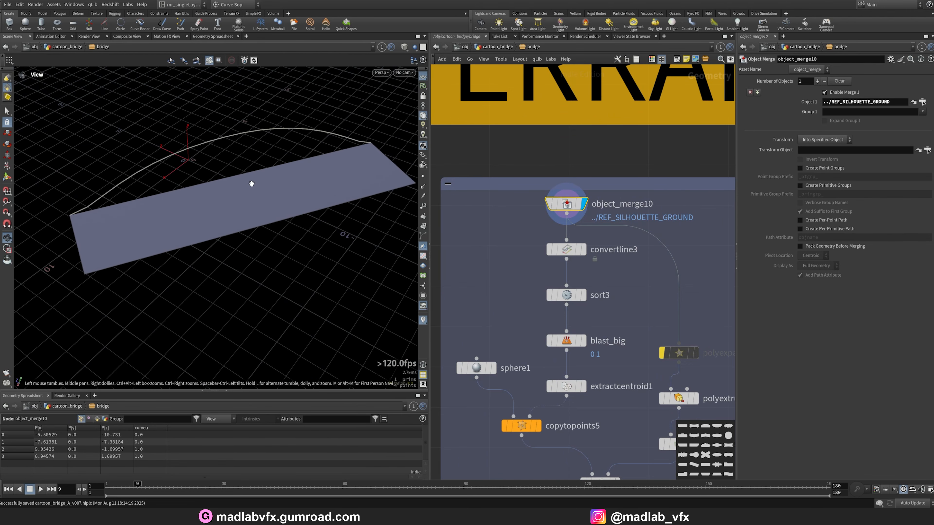
Examine the convertline3, sort3 and blast_big node outputs.
{"action": "left_click", "coordinate": [582, 249]}
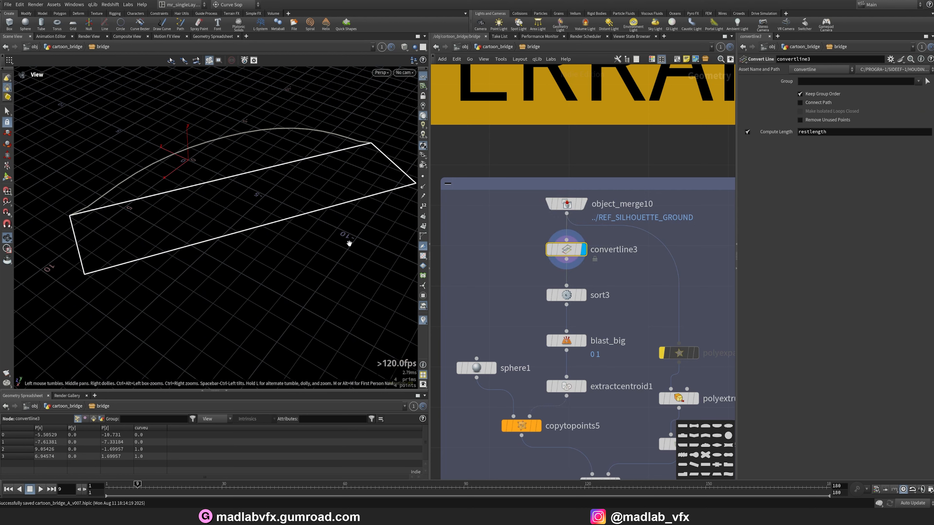
{"action": "left_click", "coordinate": [583, 295]}
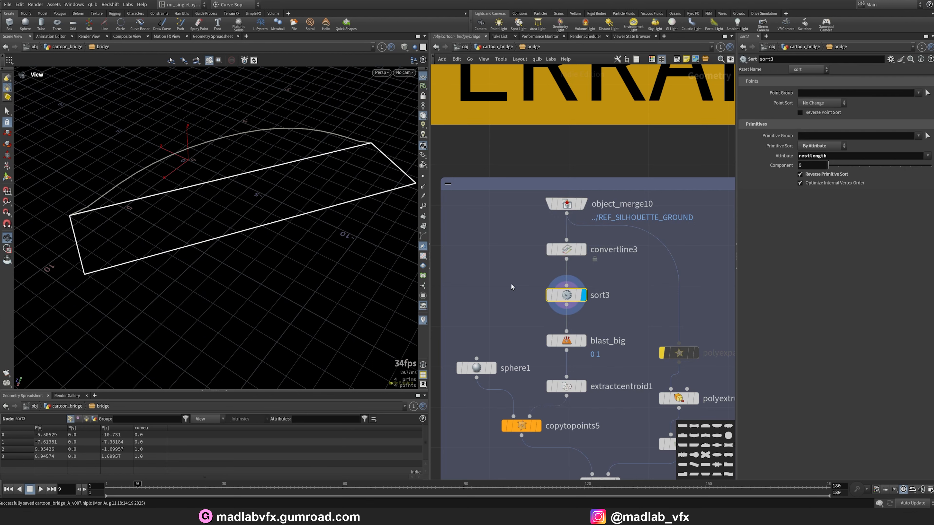
{"action": "scroll", "coordinate": [288, 206], "scroll_direction": "down", "scroll_amount": 2}
{"action": "left_click", "coordinate": [584, 341]}
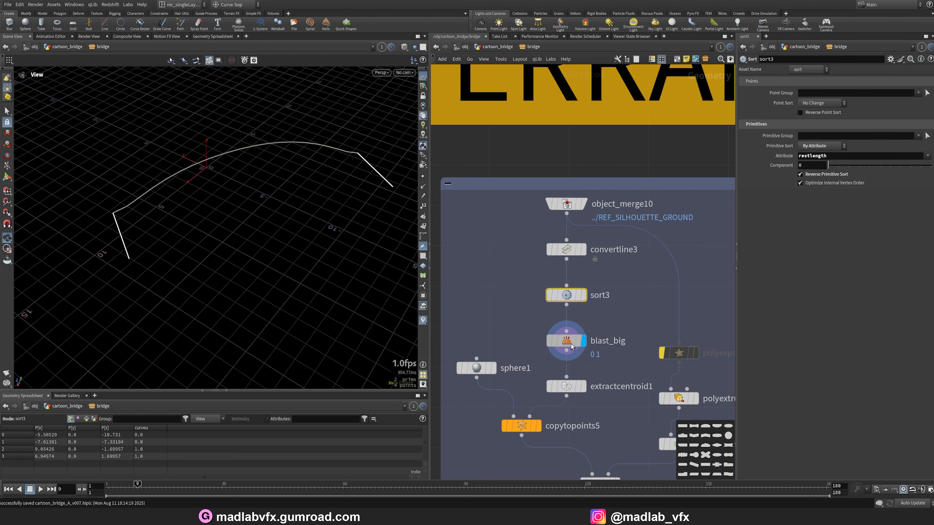
{"action": "left_click_drag", "start_coordinate": [272, 191], "coordinate": [250, 226]}
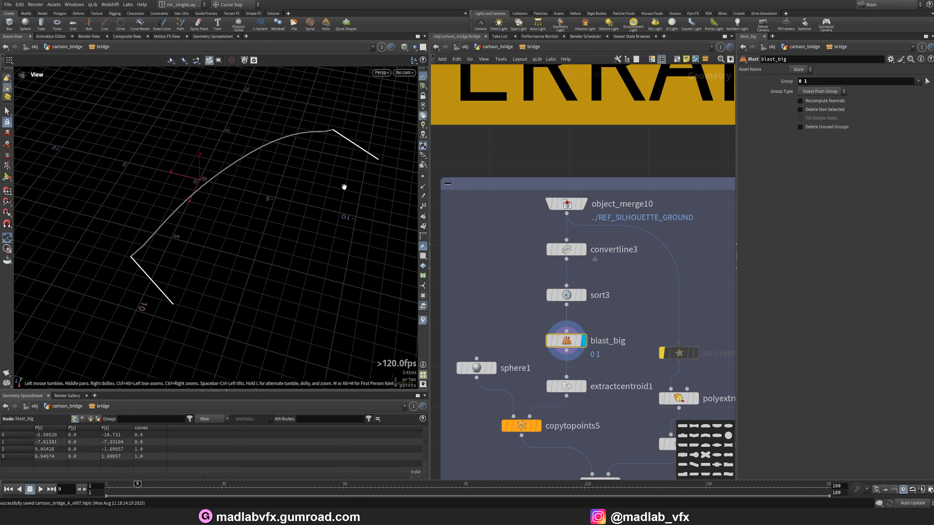
Examine the extractcentroid1 points and the copytopoints5 sphere copies.
{"action": "left_click", "coordinate": [584, 386]}
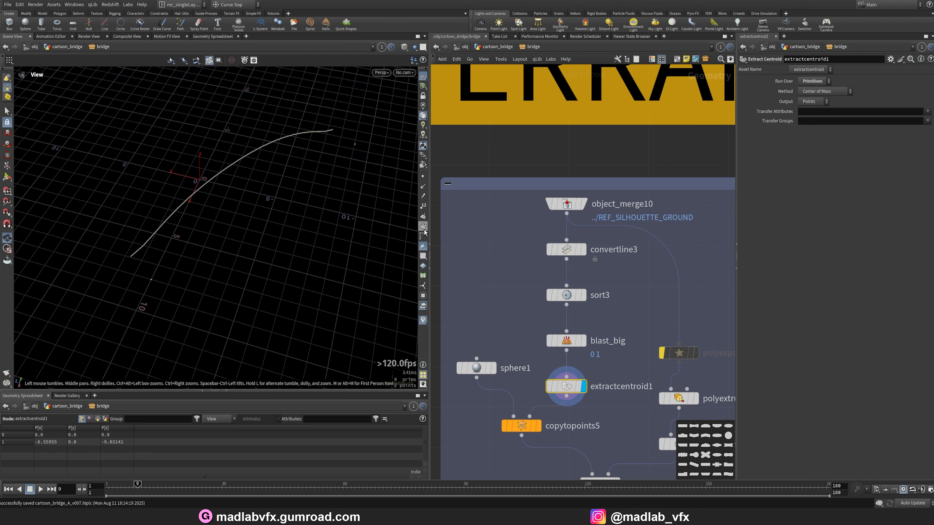
{"action": "middle_click_drag", "start_coordinate": [617, 401], "coordinate": [615, 326]}
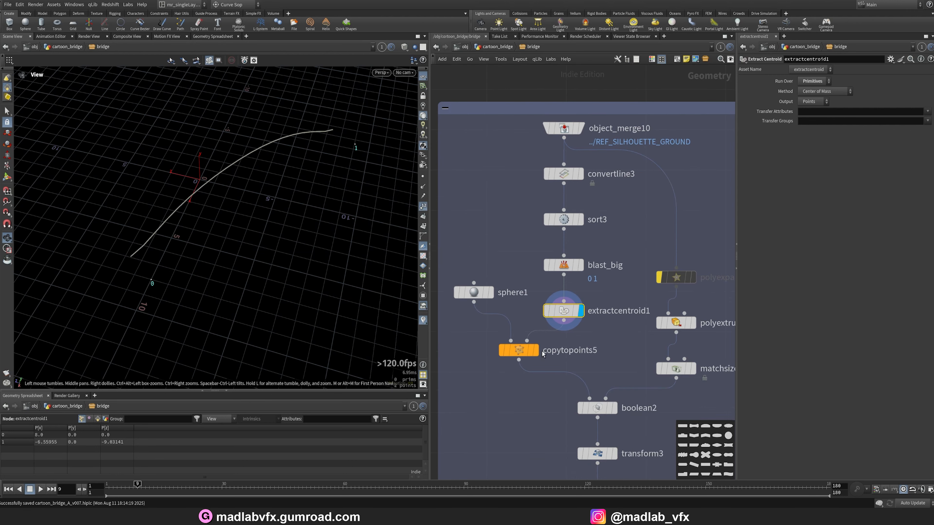
{"action": "left_click", "coordinate": [537, 352]}
{"action": "left_click_drag", "start_coordinate": [296, 250], "coordinate": [257, 221]}
{"action": "left_click", "coordinate": [423, 208]}
{"action": "middle_click_drag", "start_coordinate": [712, 401], "coordinate": [663, 313]}
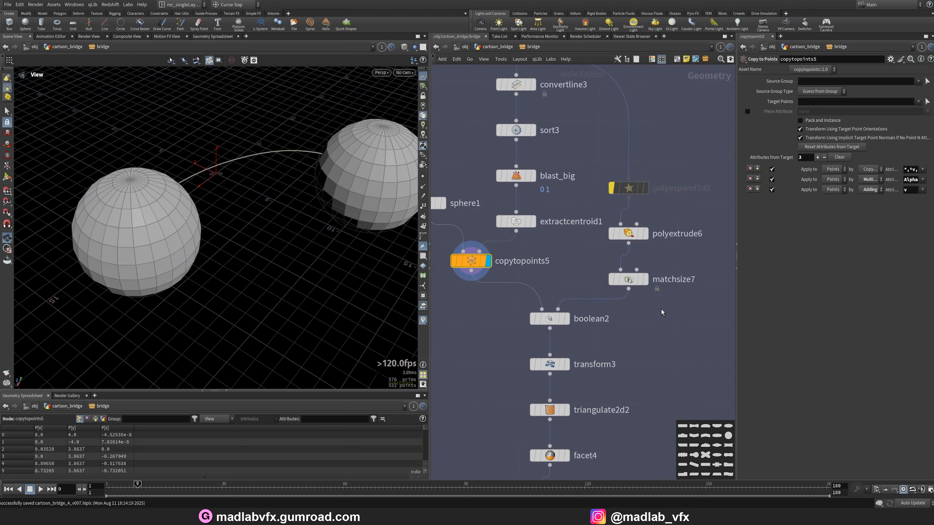
Examine the polyextrude6 and matchsize7 box outputs.
{"action": "scroll", "coordinate": [663, 313], "scroll_direction": "down", "scroll_amount": 1}
{"action": "middle_click_drag", "start_coordinate": [658, 271], "coordinate": [634, 289]}
{"action": "scroll", "coordinate": [633, 285], "scroll_direction": "up", "scroll_amount": 2}
{"action": "left_click", "coordinate": [620, 264]}
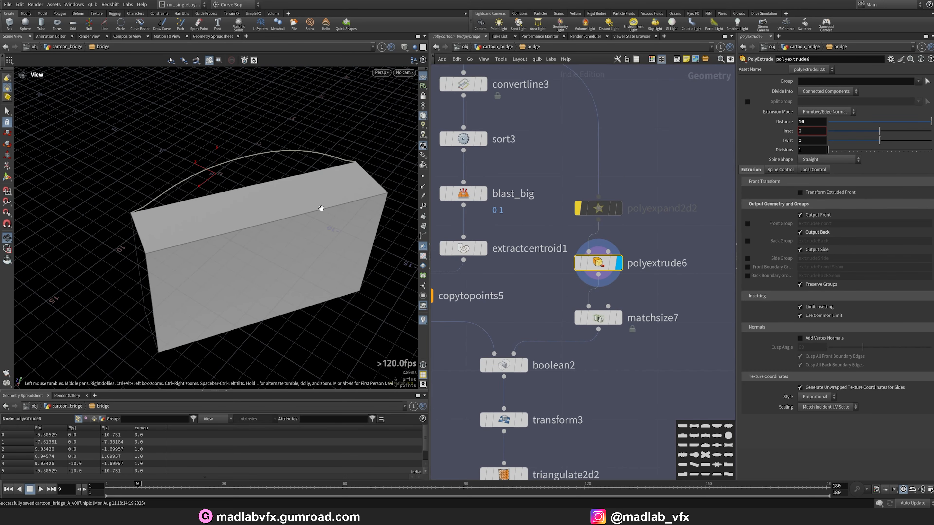
{"action": "mouse_move", "coordinate": [321, 209]}
{"action": "left_mouse_down"}
{"action": "mouse_move", "coordinate": [342, 156]}
{"action": "mouse_move", "coordinate": [327, 199]}
{"action": "left_mouse_up"}
{"action": "left_click", "coordinate": [618, 322]}
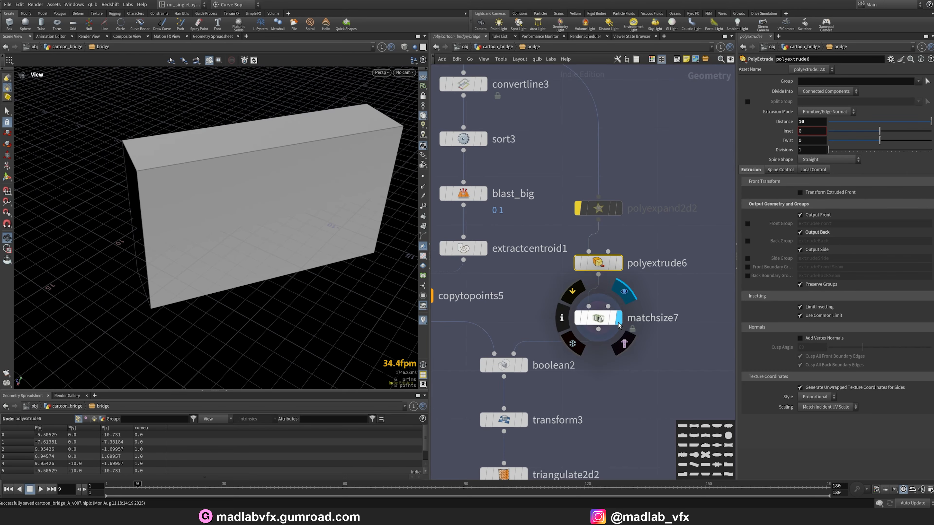
{"action": "left_click_drag", "start_coordinate": [266, 186], "coordinate": [371, 271]}
{"action": "middle_click_drag", "start_coordinate": [539, 370], "coordinate": [556, 339]}
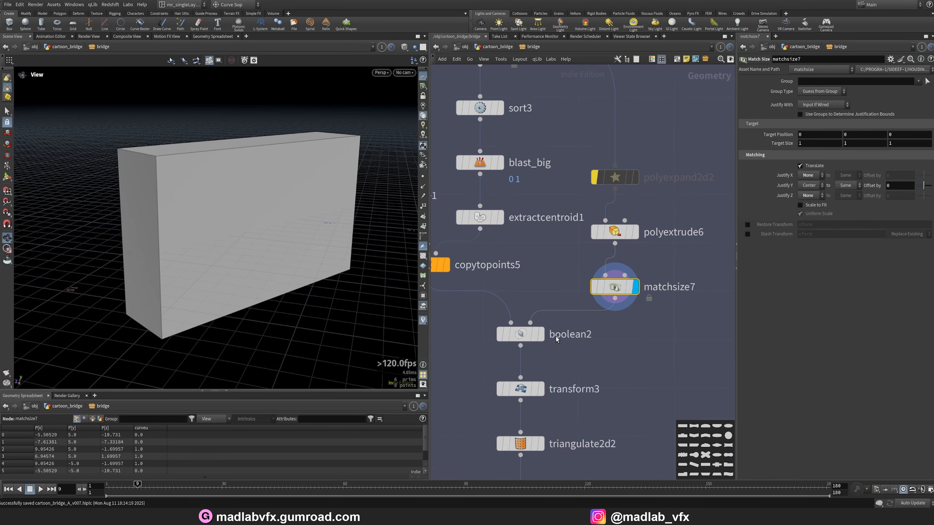
Examine the boolean2 and transform3 node outputs.
{"action": "left_click", "coordinate": [540, 334]}
{"action": "left_click_drag", "start_coordinate": [176, 239], "coordinate": [205, 224]}
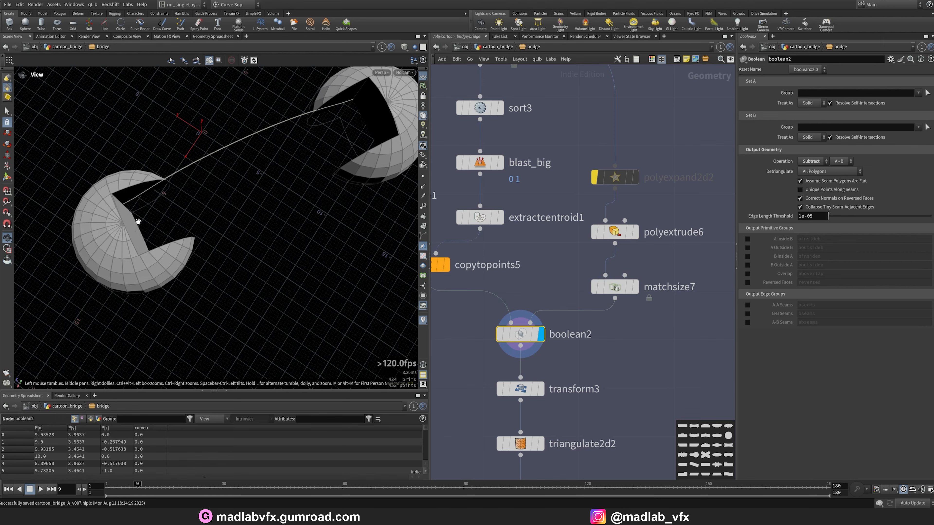
{"action": "middle_click_drag", "start_coordinate": [627, 367], "coordinate": [621, 294]}
{"action": "left_click", "coordinate": [535, 315]}
{"action": "left_click", "coordinate": [515, 315]}
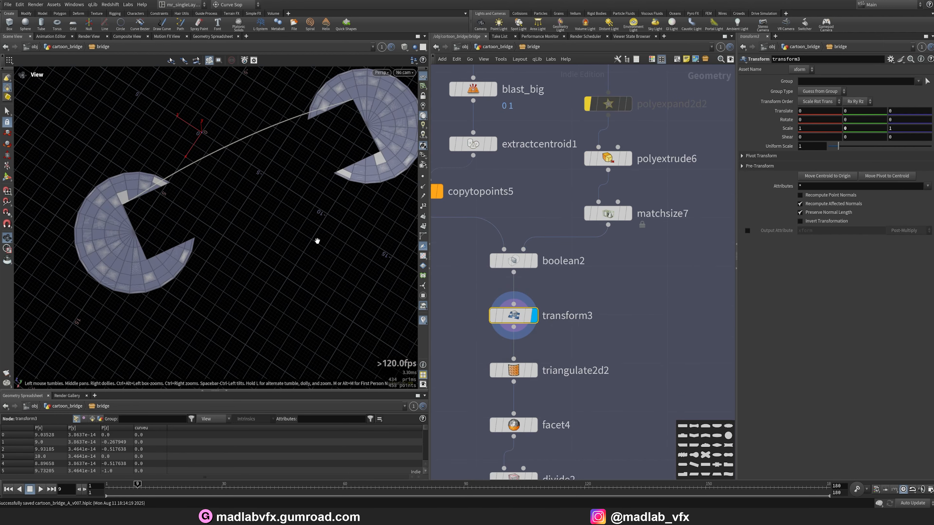
{"action": "left_click_drag", "start_coordinate": [317, 240], "coordinate": [320, 199]}
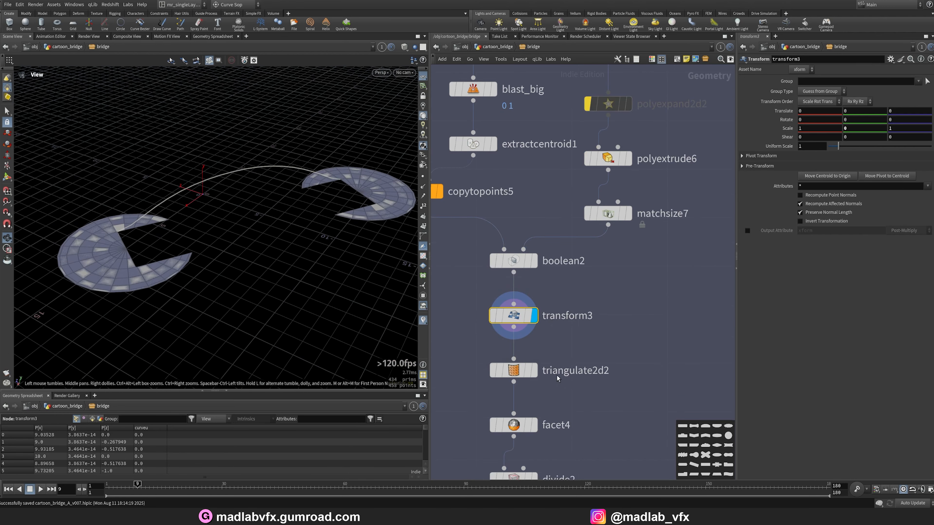
Examine the triangulate2d2, facet4 and divide2 node outputs.
{"action": "left_click", "coordinate": [535, 370]}
{"action": "left_click", "coordinate": [514, 371]}
{"action": "left_click_drag", "start_coordinate": [252, 219], "coordinate": [299, 254]}
{"action": "middle_click_drag", "start_coordinate": [550, 413], "coordinate": [642, 271]}
{"action": "left_click", "coordinate": [546, 402]}
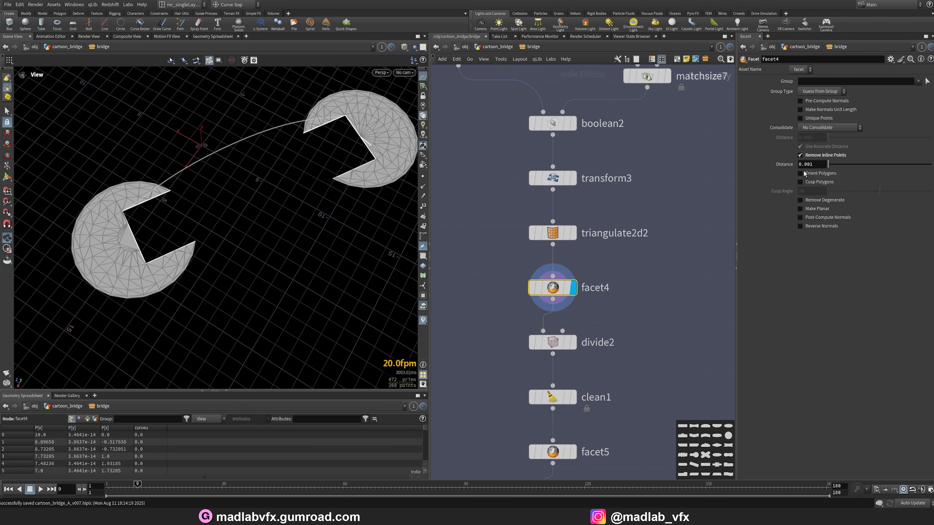
{"action": "left_click", "coordinate": [573, 343]}
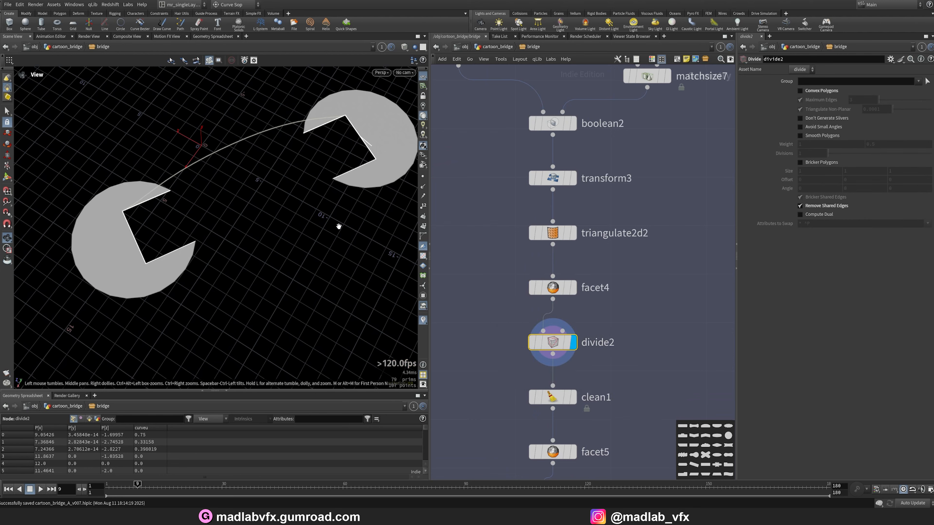
Examine the clean1 and facet5 node outputs.
{"action": "left_click", "coordinate": [573, 397]}
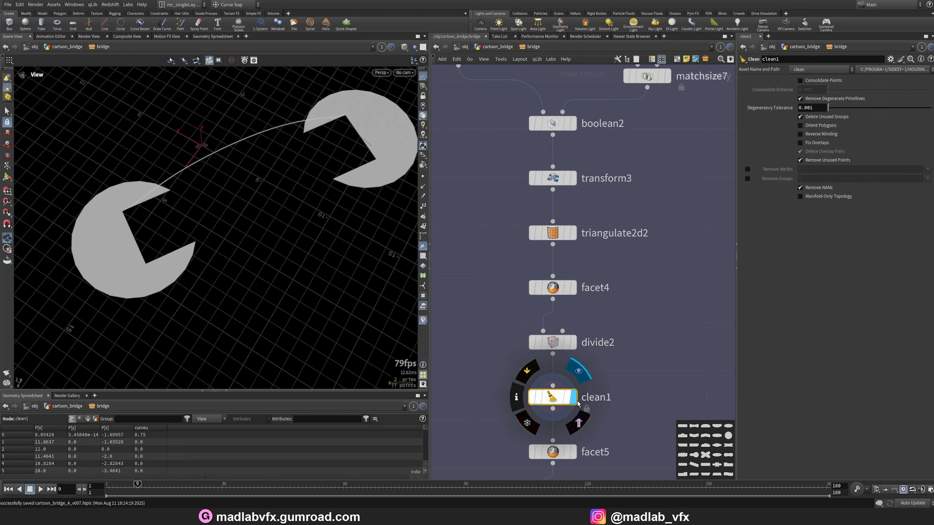
{"action": "left_click_drag", "start_coordinate": [292, 242], "coordinate": [247, 257]}
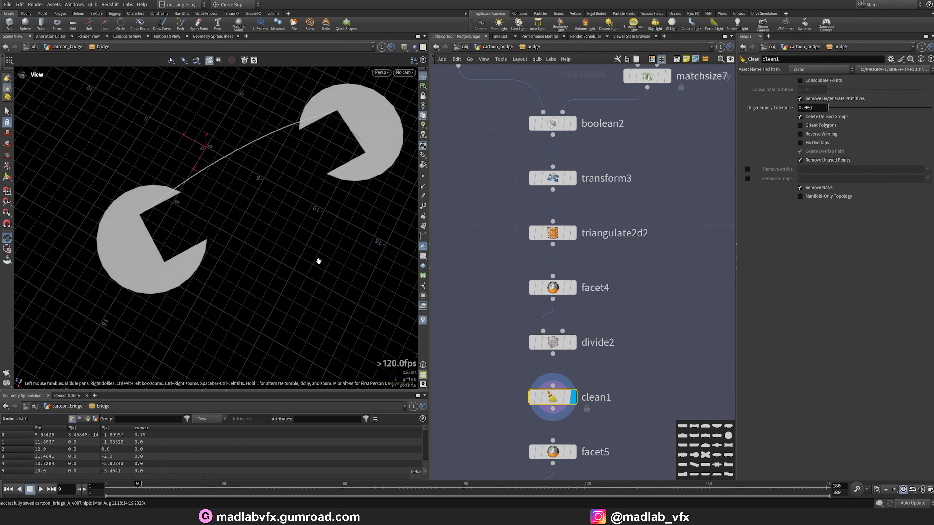
{"action": "mouse_move", "coordinate": [318, 260]}
{"action": "left_mouse_down"}
{"action": "mouse_move", "coordinate": [302, 211]}
{"action": "mouse_move", "coordinate": [315, 245]}
{"action": "left_mouse_up"}
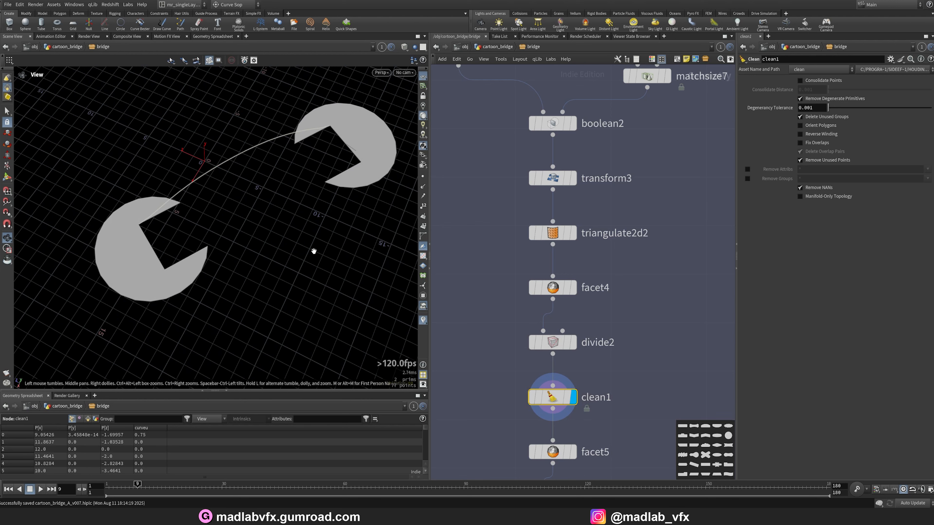
{"action": "mouse_move", "coordinate": [311, 193]}
{"action": "left_mouse_down"}
{"action": "mouse_move", "coordinate": [310, 150]}
{"action": "mouse_move", "coordinate": [303, 198]}
{"action": "left_mouse_up"}
{"action": "middle_click_drag", "start_coordinate": [640, 379], "coordinate": [620, 217]}
{"action": "left_click", "coordinate": [554, 290]}
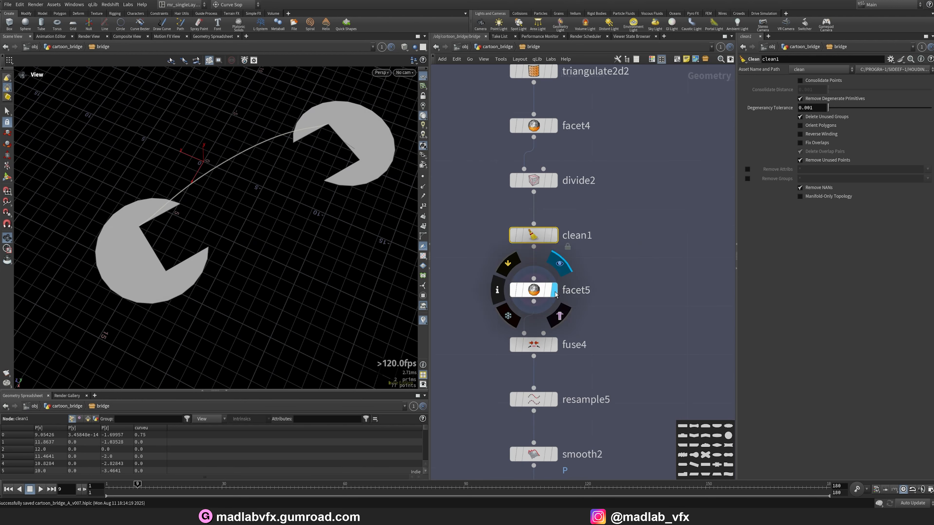
{"action": "left_click", "coordinate": [544, 290]}
Examine the fuse4, resample5 and smooth2 node outputs.
{"action": "scroll", "coordinate": [611, 306], "scroll_direction": "down", "scroll_amount": 1}
{"action": "middle_click_drag", "start_coordinate": [610, 306], "coordinate": [610, 311]}
{"action": "left_click", "coordinate": [562, 342]}
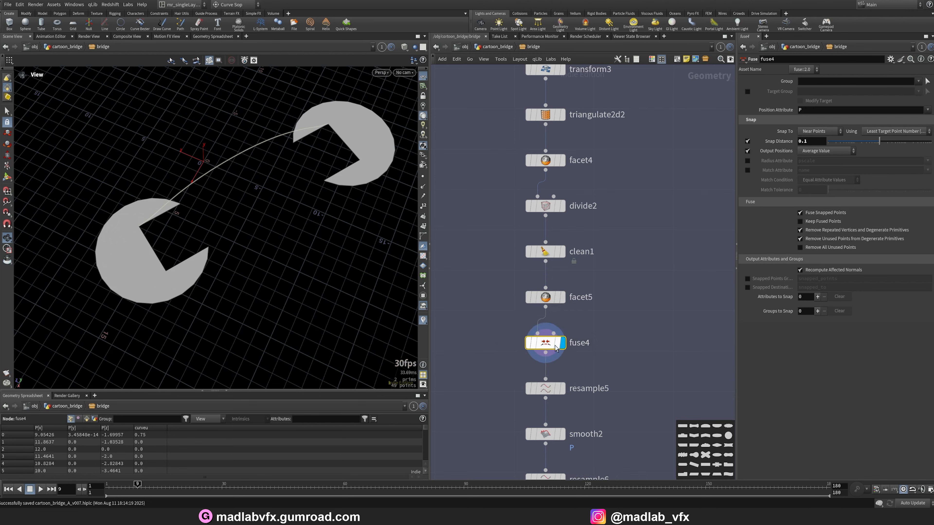
{"action": "scroll", "coordinate": [571, 389], "scroll_direction": "down", "scroll_amount": 1}
{"action": "middle_click_drag", "start_coordinate": [571, 389], "coordinate": [569, 270]}
{"action": "left_click", "coordinate": [564, 267]}
{"action": "left_click_drag", "start_coordinate": [283, 177], "coordinate": [350, 165]}
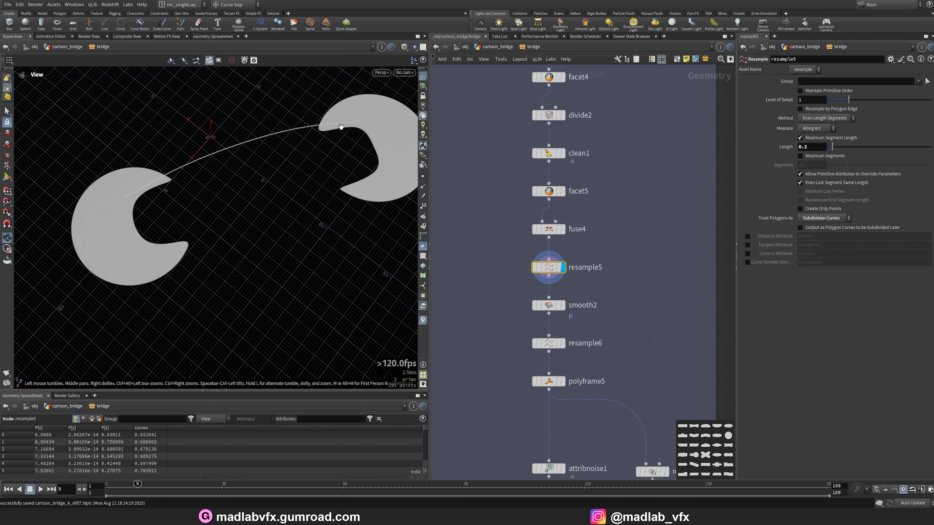
{"action": "left_click", "coordinate": [561, 305]}
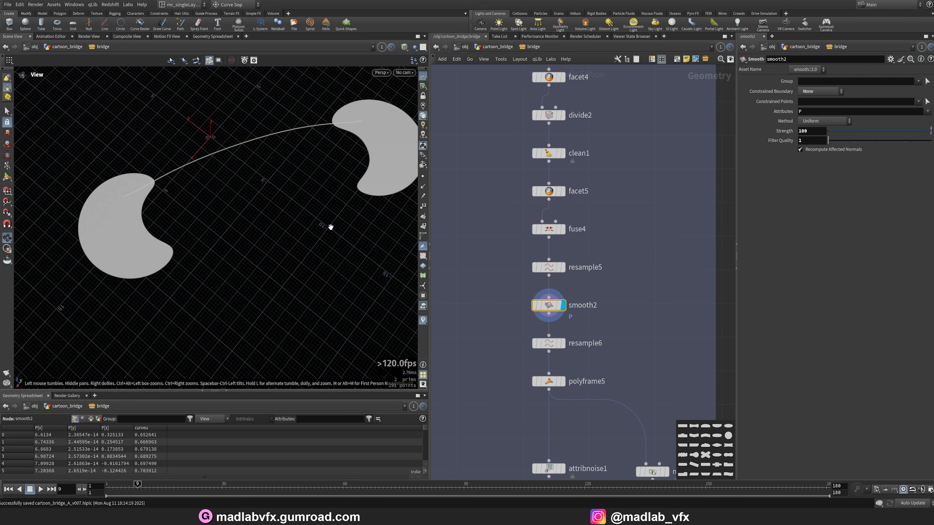
Examine the resample6 and polyframe5 node outputs with point normals displayed in the viewport.
{"action": "left_click", "coordinate": [563, 344]}
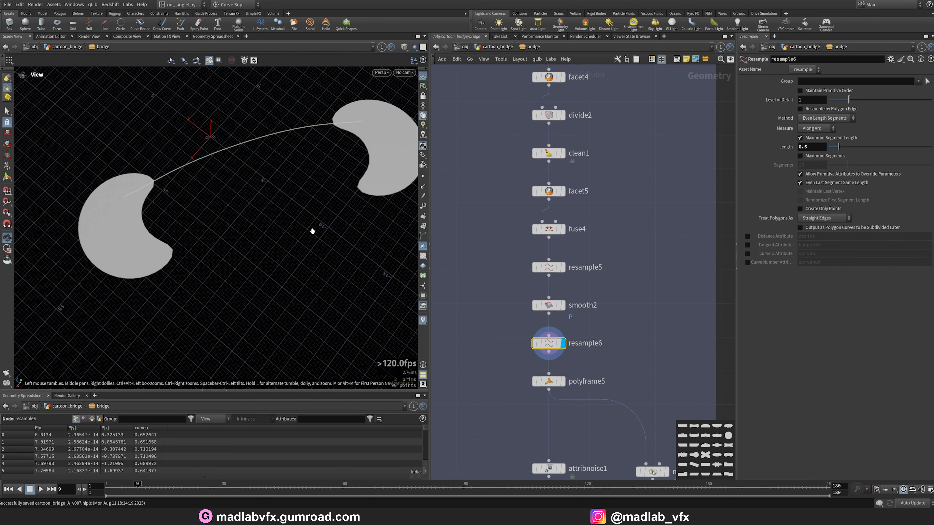
{"action": "left_click_drag", "start_coordinate": [313, 231], "coordinate": [253, 182]}
{"action": "middle_click_drag", "start_coordinate": [598, 349], "coordinate": [598, 306]}
{"action": "scroll", "coordinate": [580, 344], "scroll_direction": "up", "scroll_amount": 3}
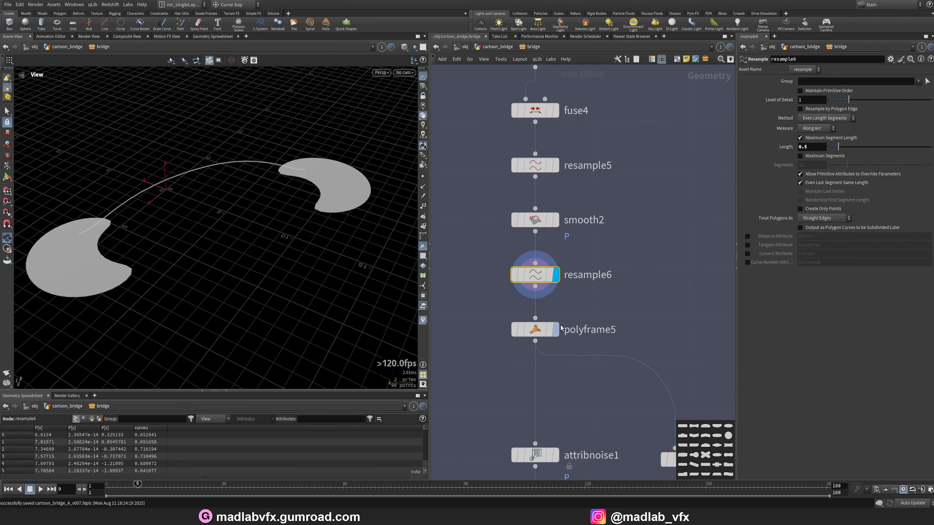
{"action": "left_click", "coordinate": [556, 329]}
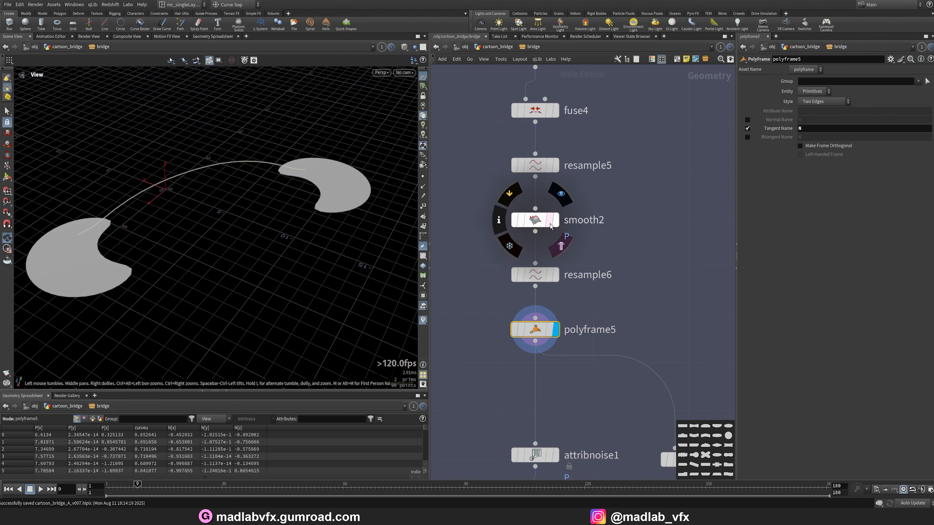
{"action": "left_click", "coordinate": [424, 186]}
{"action": "left_click_drag", "start_coordinate": [333, 192], "coordinate": [296, 237]}
{"action": "scroll", "coordinate": [294, 237], "scroll_direction": "up", "scroll_amount": 4}
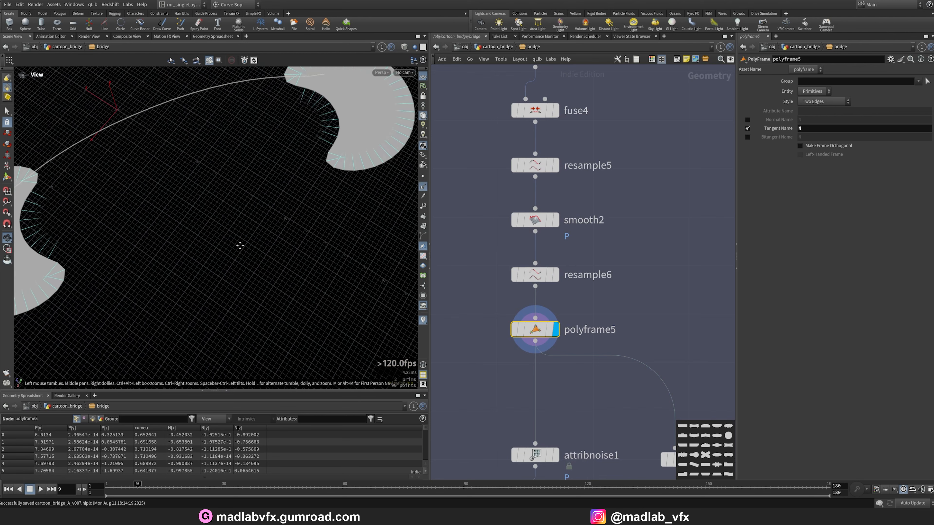
{"action": "middle_click_drag", "start_coordinate": [162, 254], "coordinate": [267, 242]}
{"action": "scroll", "coordinate": [620, 358], "scroll_direction": "down", "scroll_amount": 3}
{"action": "scroll", "coordinate": [587, 300], "scroll_direction": "down", "scroll_amount": 1}
{"action": "middle_click_drag", "start_coordinate": [615, 396], "coordinate": [544, 190]}
{"action": "scroll", "coordinate": [587, 299], "scroll_direction": "down", "scroll_amount": 2}
{"action": "scroll", "coordinate": [552, 274], "scroll_direction": "up", "scroll_amount": 5}
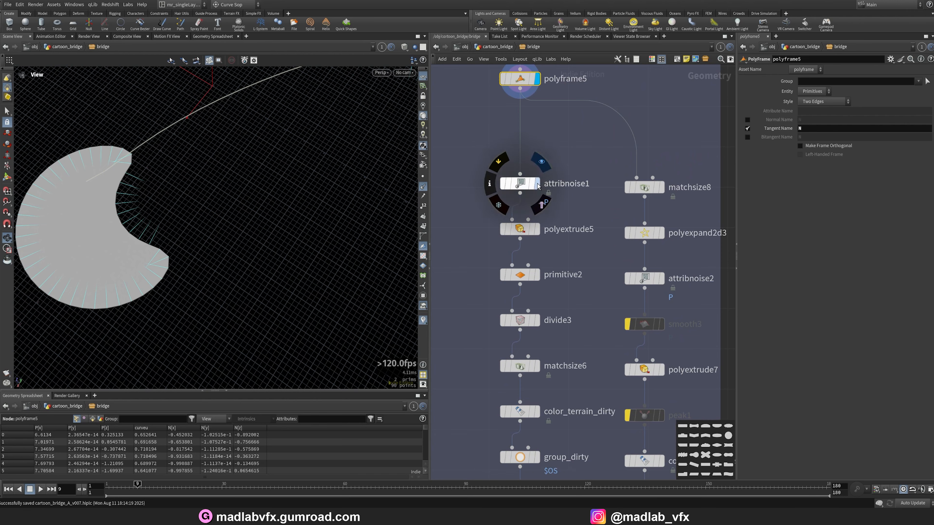
Examine the attribnoise1, polyextrude5 and primitive2 node outputs.
{"action": "left_click", "coordinate": [527, 187]}
{"action": "left_click_drag", "start_coordinate": [247, 250], "coordinate": [277, 228]}
{"action": "left_click", "coordinate": [537, 229]}
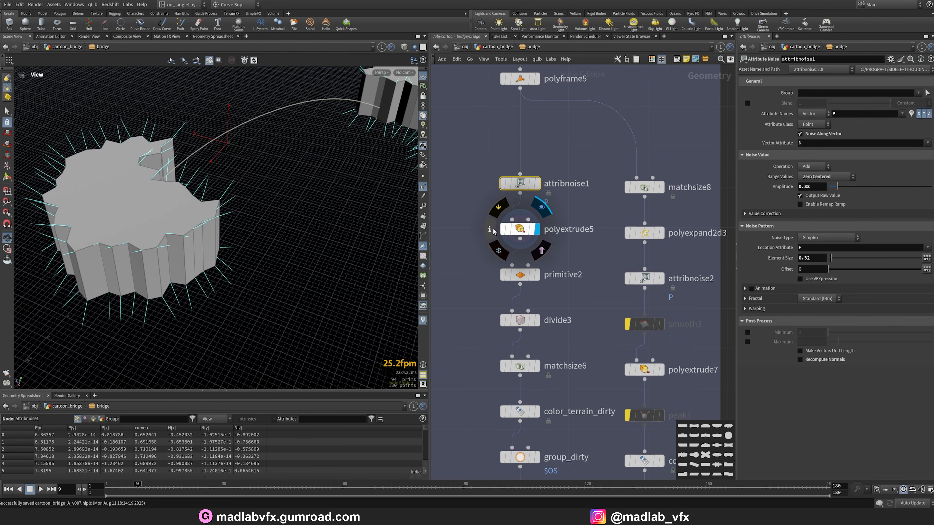
{"action": "left_click", "coordinate": [520, 229]}
{"action": "mouse_move", "coordinate": [219, 226]}
{"action": "left_mouse_down"}
{"action": "mouse_move", "coordinate": [198, 235]}
{"action": "mouse_move", "coordinate": [221, 221]}
{"action": "mouse_move", "coordinate": [211, 215]}
{"action": "left_mouse_up"}
{"action": "left_click", "coordinate": [537, 275]}
{"action": "left_click", "coordinate": [519, 275]}
{"action": "left_click_drag", "start_coordinate": [239, 276], "coordinate": [257, 291]}
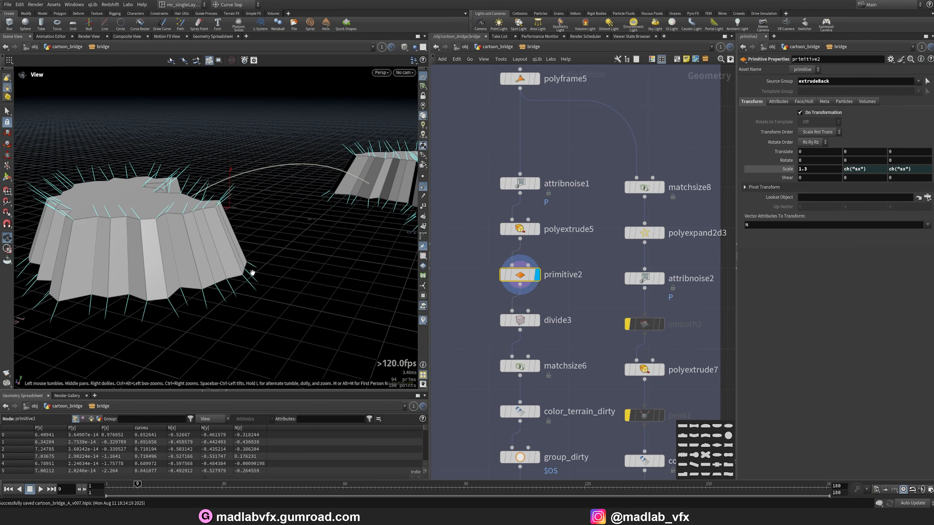
Examine the divide3 and matchsize6 node outputs.
{"action": "left_click", "coordinate": [537, 320]}
{"action": "left_click", "coordinate": [520, 320]}
{"action": "left_click_drag", "start_coordinate": [239, 272], "coordinate": [256, 281]}
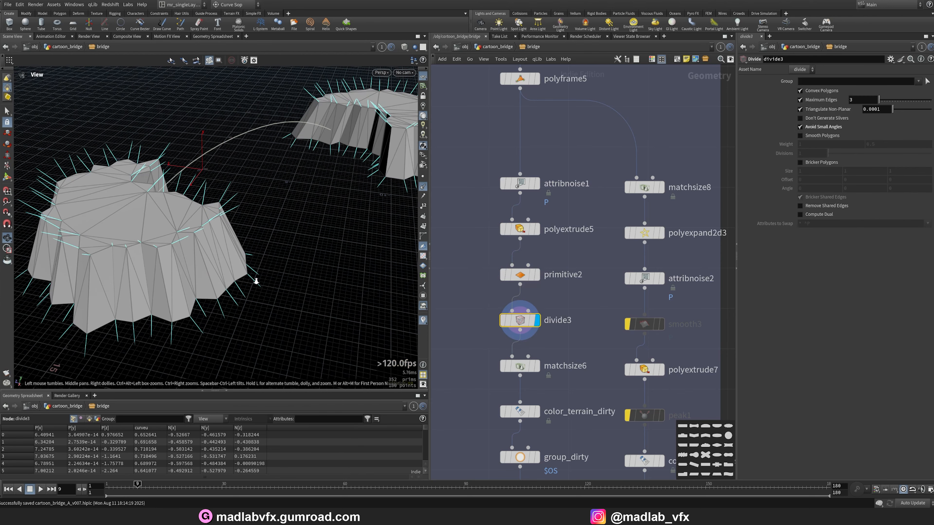
{"action": "left_click", "coordinate": [537, 366]}
{"action": "left_click", "coordinate": [520, 366]}
{"action": "left_click_drag", "start_coordinate": [225, 235], "coordinate": [246, 255]}
{"action": "middle_click_drag", "start_coordinate": [546, 413], "coordinate": [518, 321]}
Examine the color_terrain_dirty and group_dirty node outputs.
{"action": "left_click", "coordinate": [508, 319]}
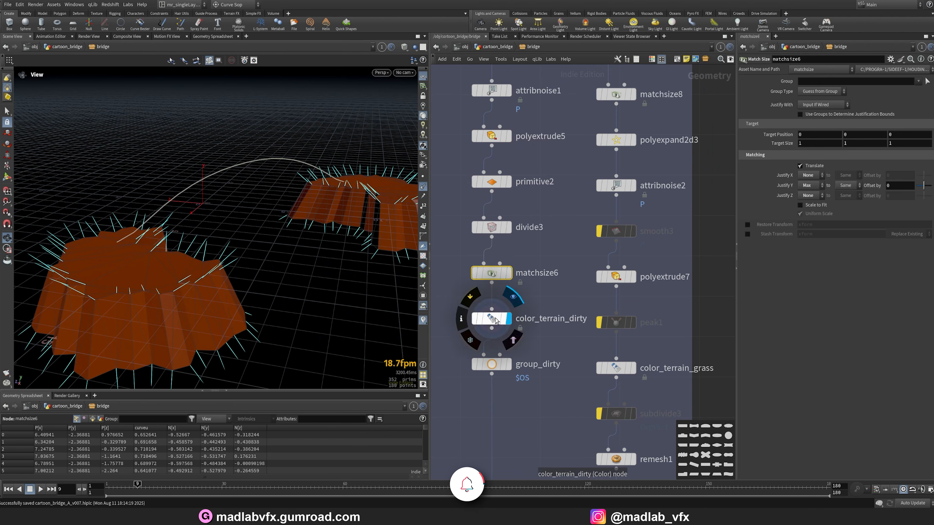
{"action": "left_click", "coordinate": [492, 318]}
{"action": "mouse_move", "coordinate": [221, 241]}
{"action": "left_mouse_down"}
{"action": "mouse_move", "coordinate": [217, 266]}
{"action": "mouse_move", "coordinate": [224, 257]}
{"action": "left_mouse_up"}
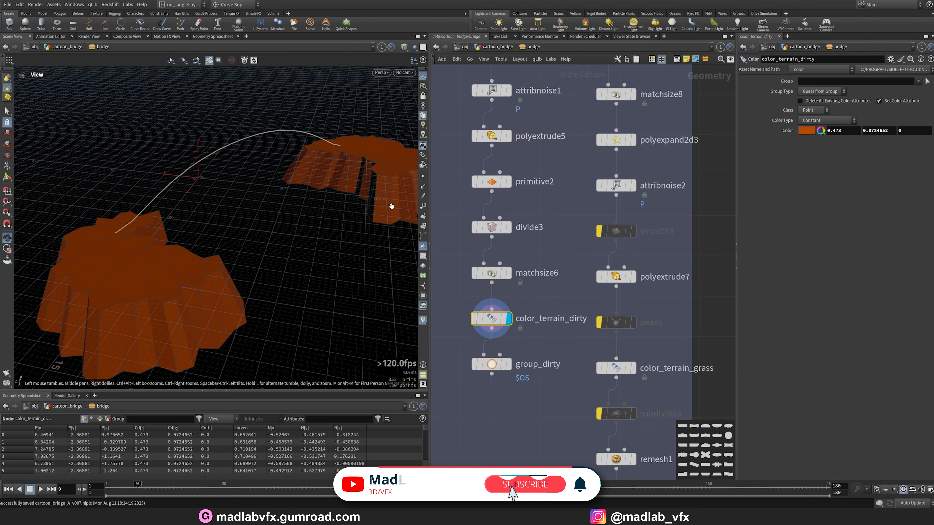
{"action": "left_click", "coordinate": [509, 364]}
{"action": "left_click", "coordinate": [491, 364]}
{"action": "left_click_drag", "start_coordinate": [209, 317], "coordinate": [222, 333]}
{"action": "scroll", "coordinate": [568, 324], "scroll_direction": "down", "scroll_amount": 4}
{"action": "middle_click_drag", "start_coordinate": [632, 215], "coordinate": [598, 267]}
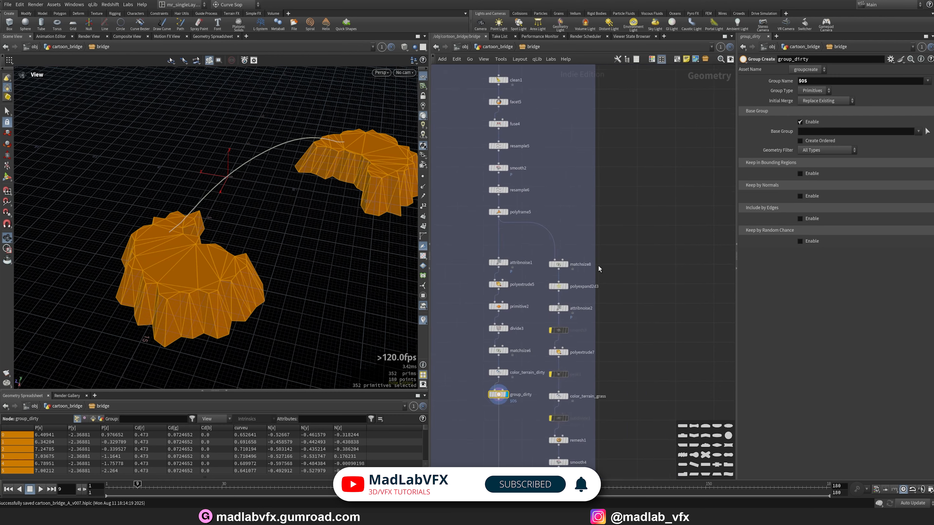
Examine the matchsize8 and polyexpand2d3 node outputs.
{"action": "scroll", "coordinate": [594, 263], "scroll_direction": "up", "scroll_amount": 4}
{"action": "left_click", "coordinate": [535, 264]}
{"action": "left_click", "coordinate": [518, 264]}
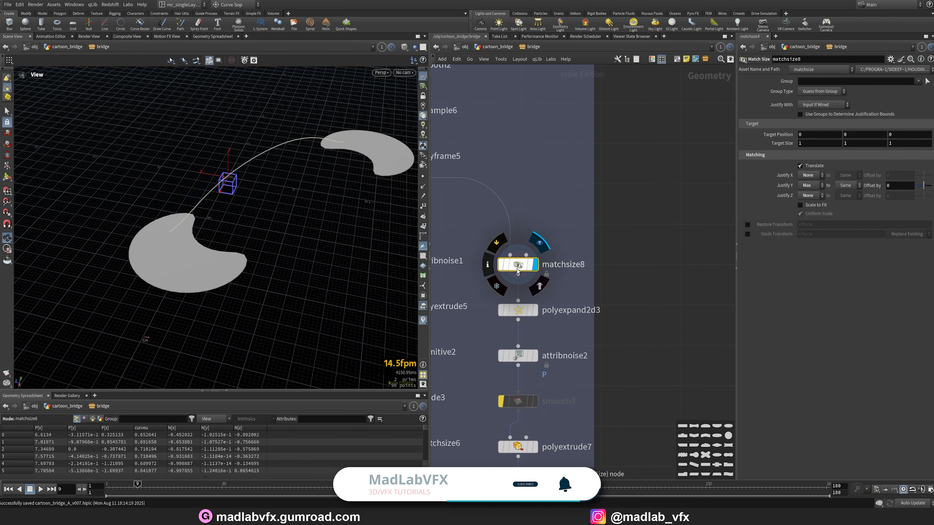
{"action": "scroll", "coordinate": [312, 257], "scroll_direction": "up", "scroll_amount": 5}
{"action": "mouse_move", "coordinate": [223, 255]}
{"action": "left_mouse_down"}
{"action": "mouse_move", "coordinate": [250, 217]}
{"action": "mouse_move", "coordinate": [254, 254]}
{"action": "mouse_move", "coordinate": [229, 272]}
{"action": "left_mouse_up"}
{"action": "left_click", "coordinate": [536, 311]}
{"action": "left_click", "coordinate": [518, 310]}
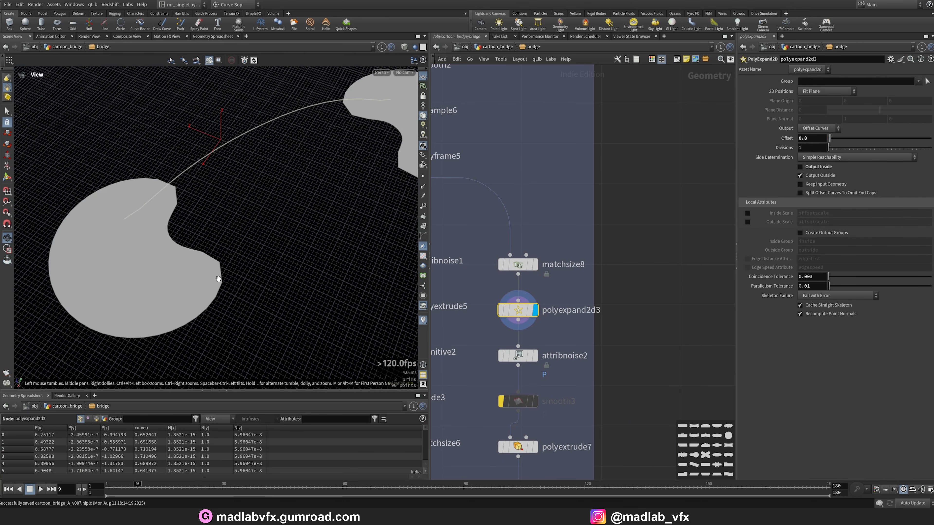
{"action": "left_click", "coordinate": [536, 268]}
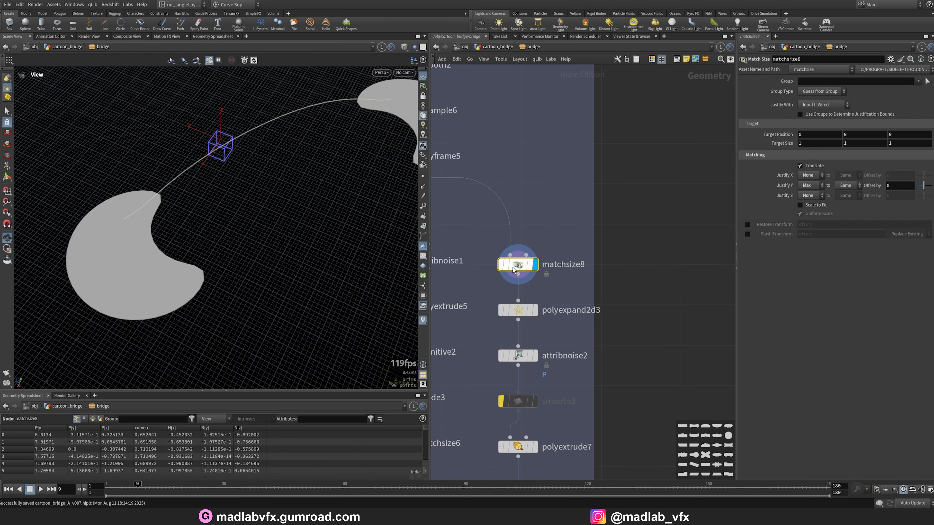
{"action": "left_click", "coordinate": [535, 316]}
{"action": "middle_click_drag", "start_coordinate": [536, 317], "coordinate": [525, 225]}
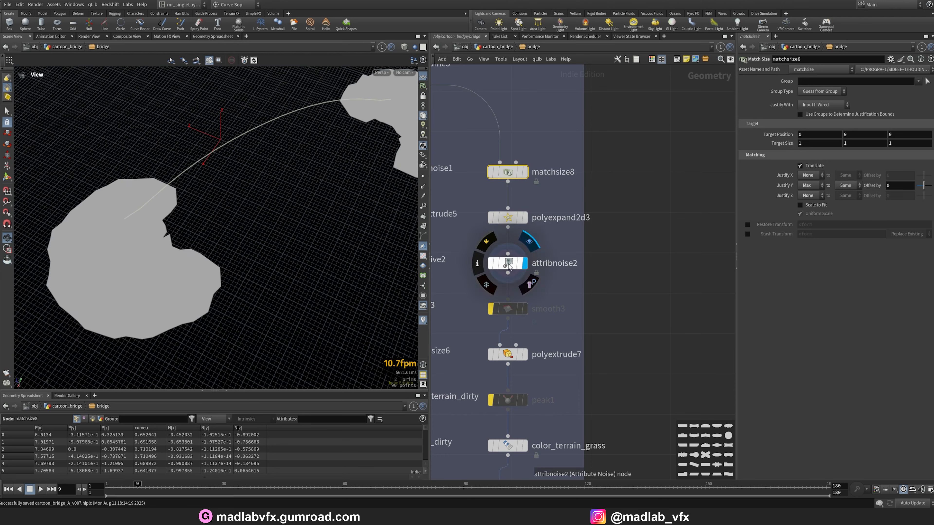
Examine the attribnoise2 and polyextrude7 node outputs.
{"action": "left_click", "coordinate": [526, 263]}
{"action": "left_click_drag", "start_coordinate": [155, 244], "coordinate": [142, 214]}
{"action": "left_click_drag", "start_coordinate": [236, 284], "coordinate": [198, 247]}
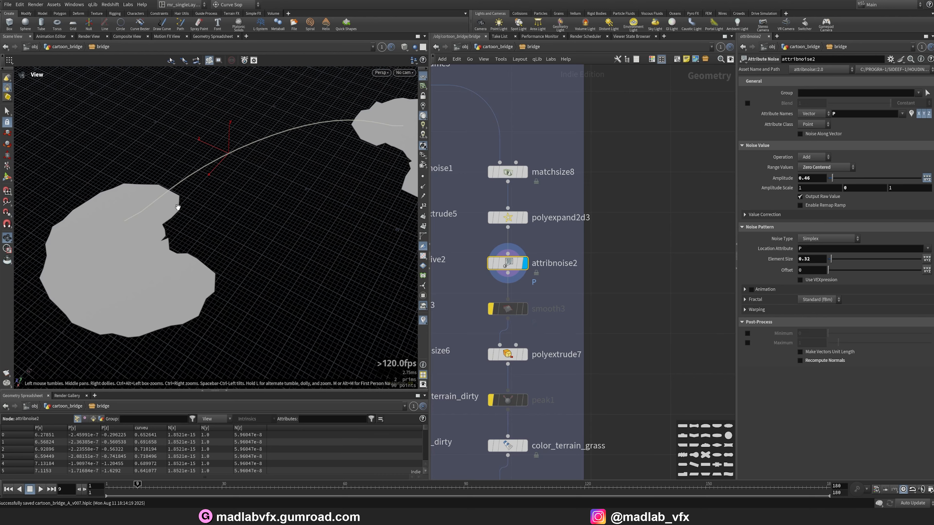
{"action": "left_click_drag", "start_coordinate": [177, 207], "coordinate": [184, 250]}
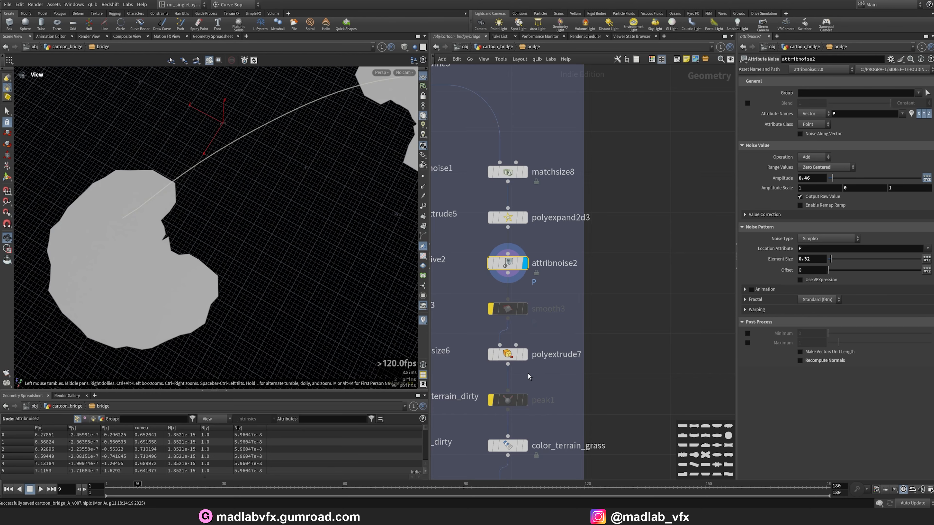
{"action": "middle_click_drag", "start_coordinate": [529, 377], "coordinate": [558, 359]}
{"action": "left_click", "coordinate": [554, 336]}
{"action": "left_click", "coordinate": [538, 337]}
{"action": "left_click_drag", "start_coordinate": [219, 266], "coordinate": [224, 228]}
Examine the color_terrain_grass and remesh1 node outputs.
{"action": "middle_click_drag", "start_coordinate": [565, 435], "coordinate": [552, 349]}
{"action": "left_click", "coordinate": [541, 342]}
{"action": "left_click", "coordinate": [524, 341]}
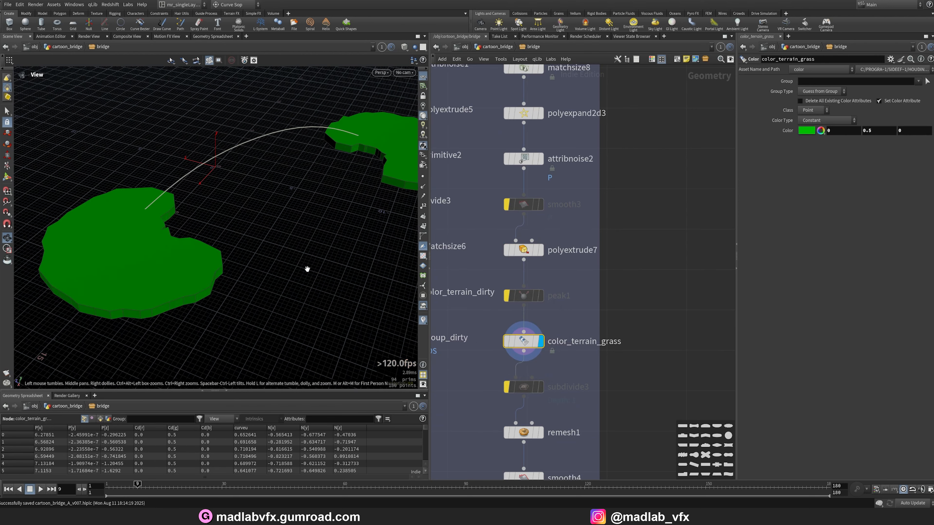
{"action": "middle_click_drag", "start_coordinate": [573, 418], "coordinate": [567, 340]}
{"action": "left_click", "coordinate": [535, 355]}
{"action": "left_click", "coordinate": [518, 356]}
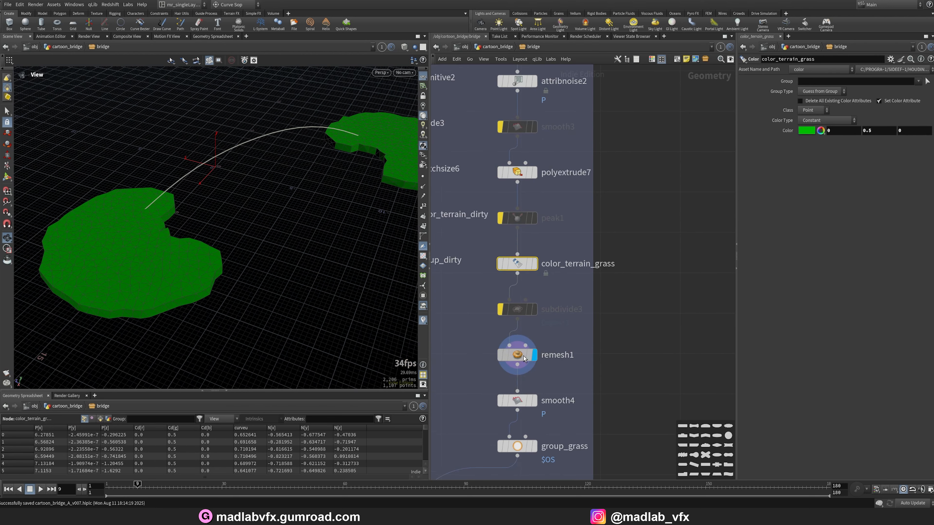
{"action": "left_click_drag", "start_coordinate": [158, 230], "coordinate": [246, 277]}
Examine the smooth4 and group_grass node outputs.
{"action": "left_click", "coordinate": [522, 401]}
{"action": "scroll", "coordinate": [569, 413], "scroll_direction": "down", "scroll_amount": 2}
{"action": "middle_click_drag", "start_coordinate": [569, 413], "coordinate": [567, 305]}
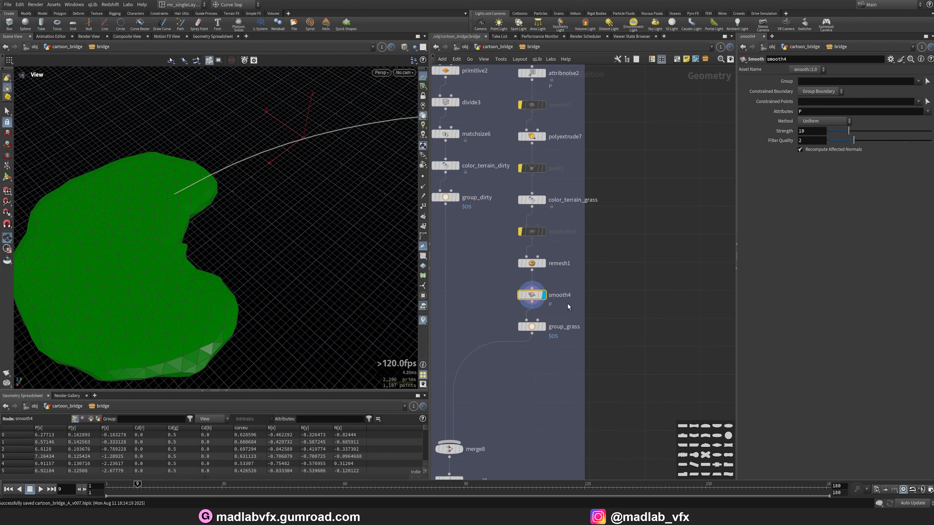
{"action": "left_click", "coordinate": [543, 326]}
{"action": "left_click", "coordinate": [529, 326]}
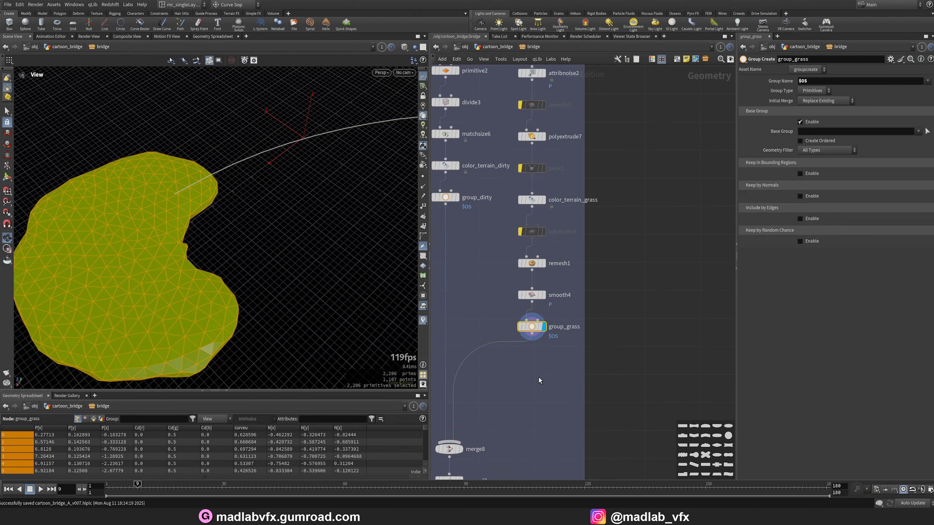
{"action": "middle_click_drag", "start_coordinate": [513, 426], "coordinate": [580, 340]}
{"action": "scroll", "coordinate": [566, 329], "scroll_direction": "up", "scroll_amount": 2}
Examine the merge8 node output combining the dirt and grass terrain.
{"action": "left_click", "coordinate": [533, 315]}
{"action": "left_click", "coordinate": [517, 314]}
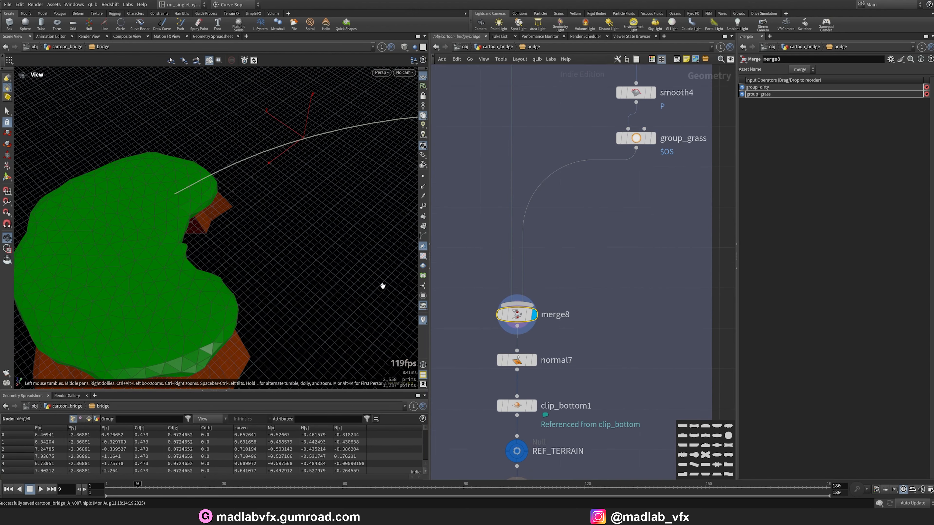
{"action": "left_click_drag", "start_coordinate": [381, 285], "coordinate": [298, 302]}
{"action": "right_click_drag", "start_coordinate": [298, 301], "coordinate": [250, 252]}
{"action": "left_click_drag", "start_coordinate": [250, 252], "coordinate": [260, 238]}
{"action": "middle_click_drag", "start_coordinate": [563, 392], "coordinate": [565, 335]}
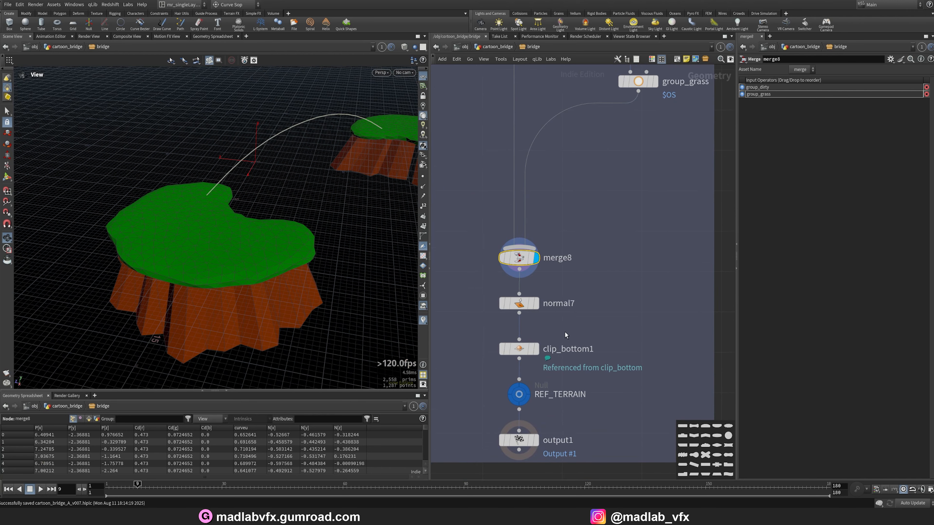
Examine the normal7, clip_bottom1 and REF_TERRAIN node outputs.
{"action": "left_click", "coordinate": [536, 305]}
{"action": "left_click", "coordinate": [520, 309]}
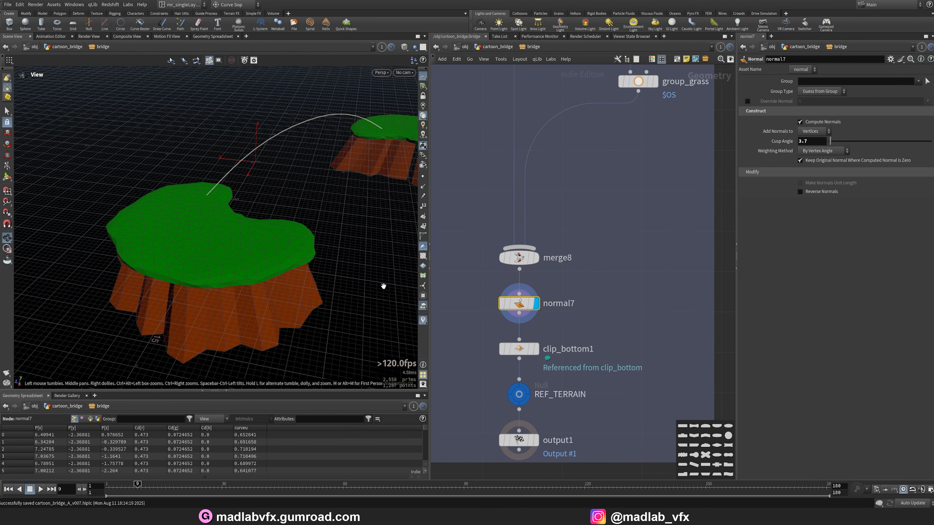
{"action": "left_click", "coordinate": [535, 351]}
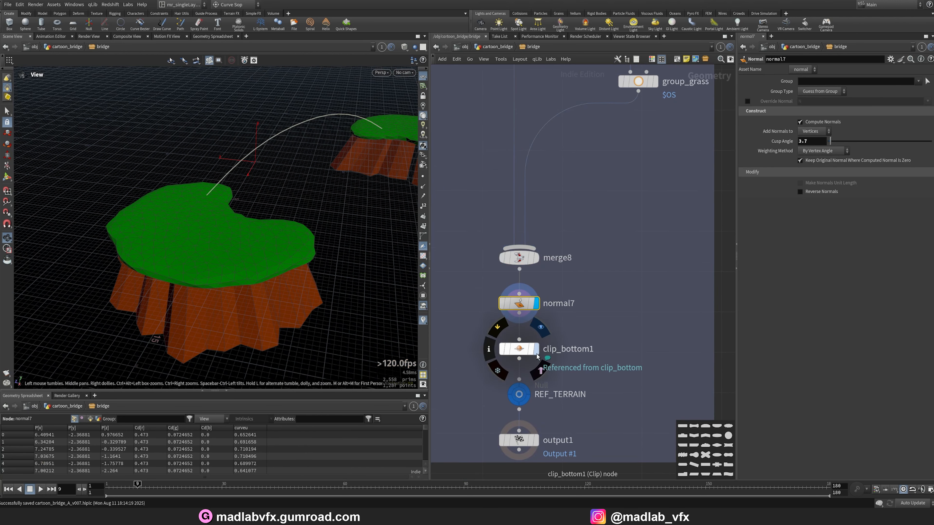
{"action": "left_click", "coordinate": [518, 349]}
{"action": "left_click_drag", "start_coordinate": [241, 305], "coordinate": [258, 323]}
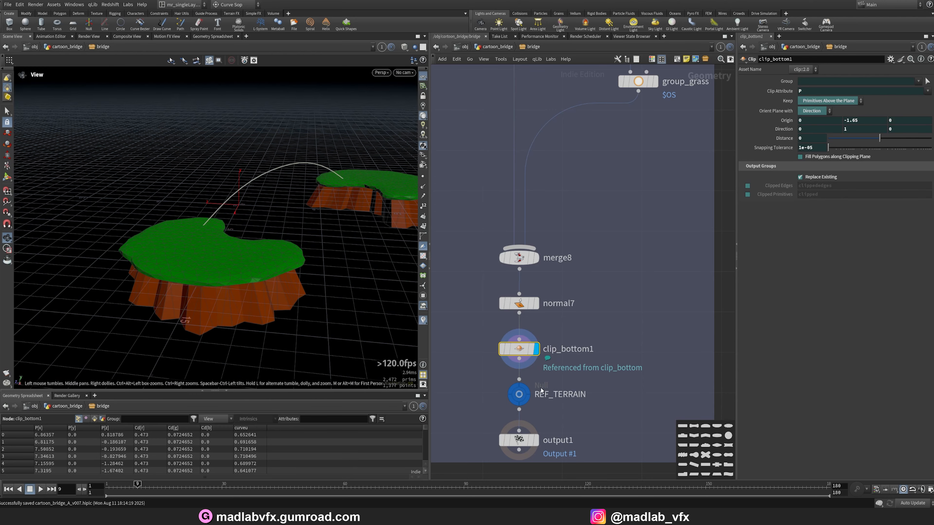
{"action": "left_click", "coordinate": [519, 394]}
Return to the cartoon_bridge network level to view the complete bridge.
{"action": "key", "text": "h"}
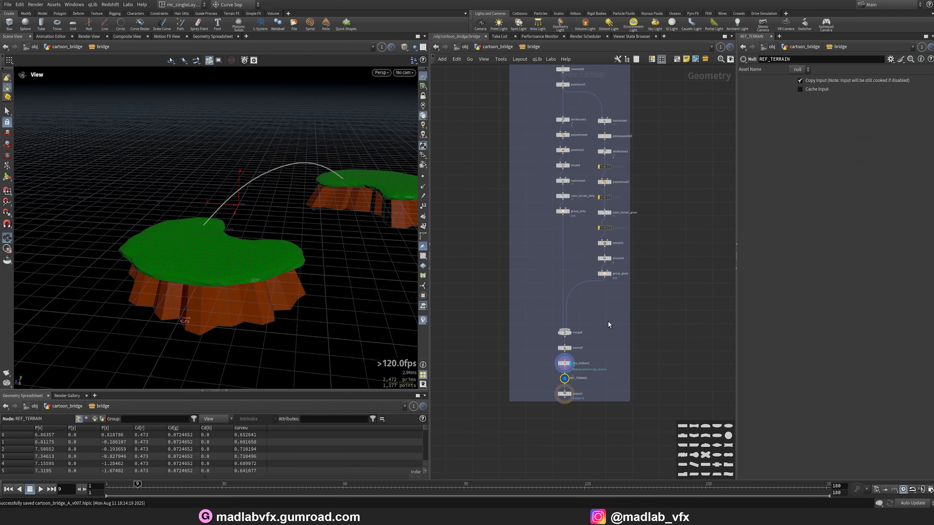
{"action": "key", "text": "u"}
{"action": "scroll", "coordinate": [625, 228], "scroll_direction": "up", "scroll_amount": 2}
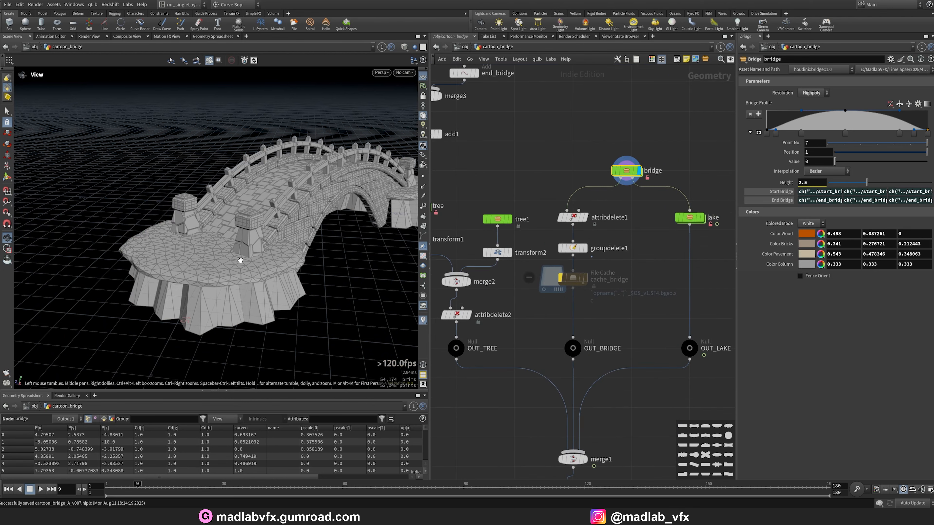
{"action": "left_click_drag", "start_coordinate": [430, 339], "coordinate": [499, 340]}
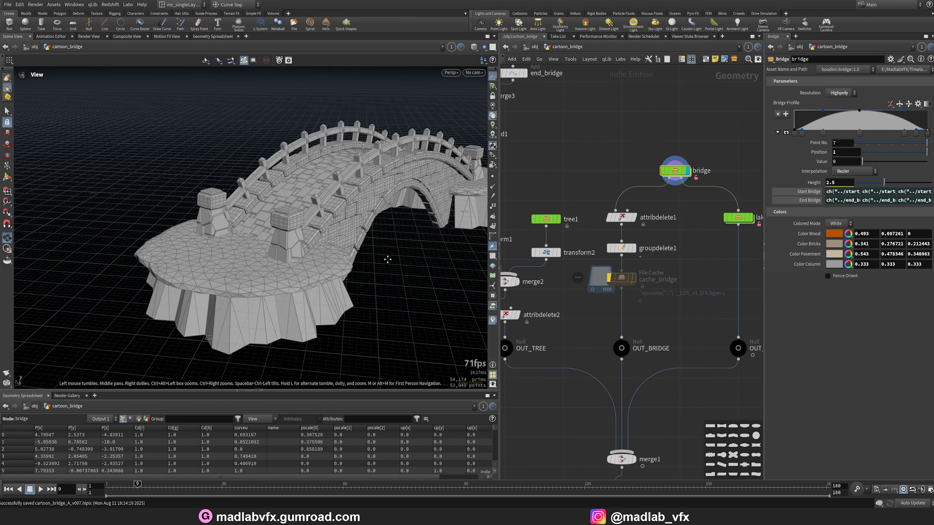
{"action": "left_click_drag", "start_coordinate": [386, 258], "coordinate": [303, 250]}
Switch the viewport shading to Smooth Shaded.
{"action": "left_click", "coordinate": [484, 47]}
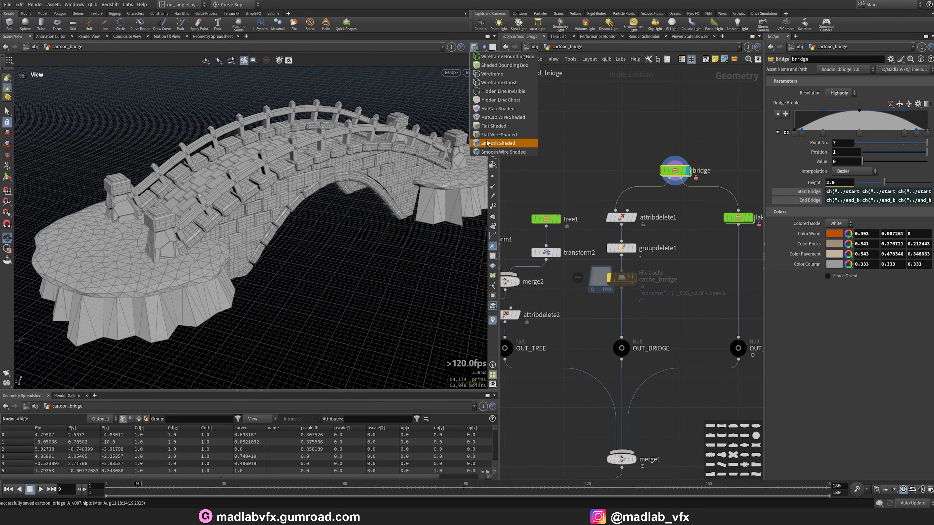
{"action": "left_click", "coordinate": [488, 143]}
{"action": "scroll", "coordinate": [358, 208], "scroll_direction": "up", "scroll_amount": 5}
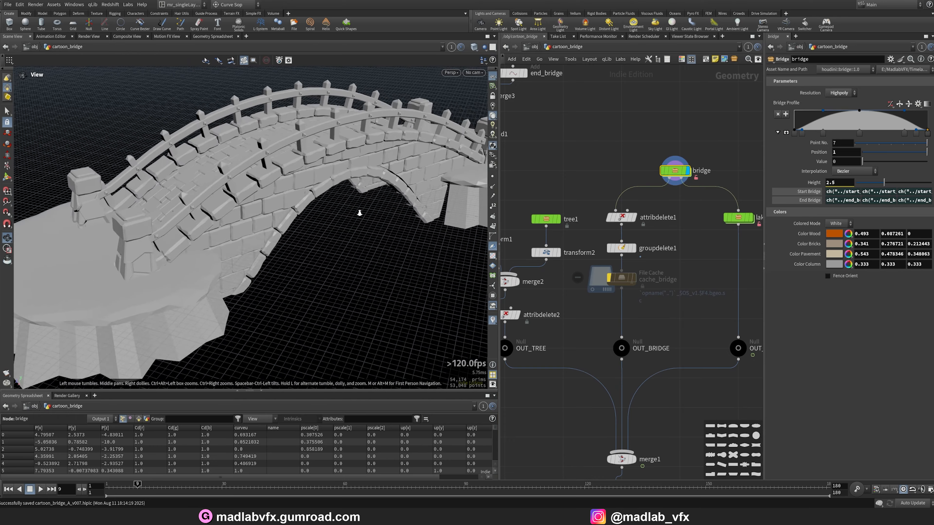
Set the bridge node's Colored Mode to Color.
{"action": "left_click_drag", "start_coordinate": [766, 178], "coordinate": [657, 192]}
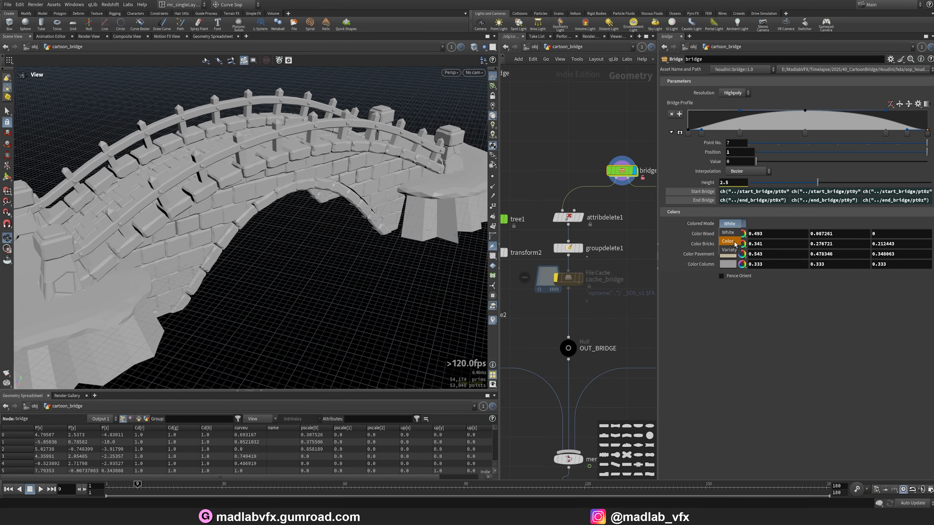
{"action": "left_click", "coordinate": [727, 241]}
{"action": "left_click_drag", "start_coordinate": [382, 214], "coordinate": [417, 232]}
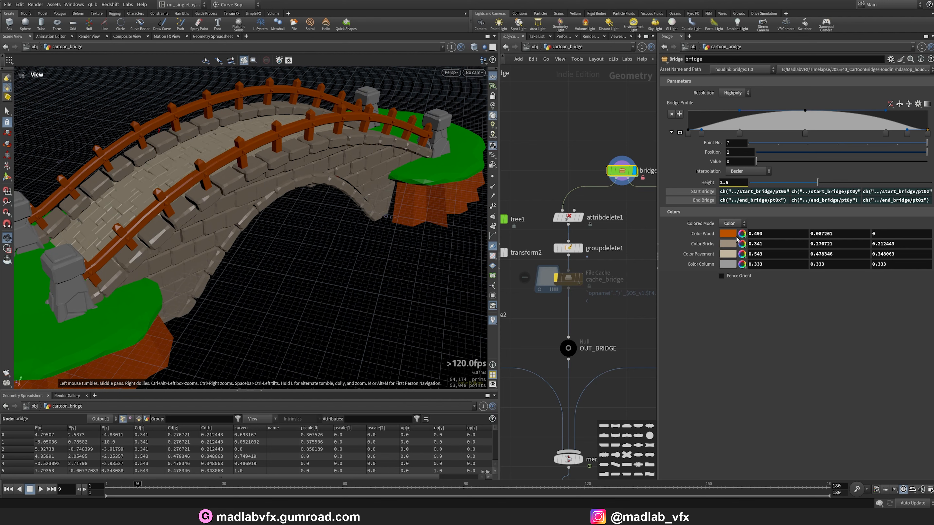
Try setting the wood color to bright green 0.5, 1, 0, then undo the change.
{"action": "left_click", "coordinate": [736, 238]}
{"action": "left_click", "coordinate": [752, 213]}
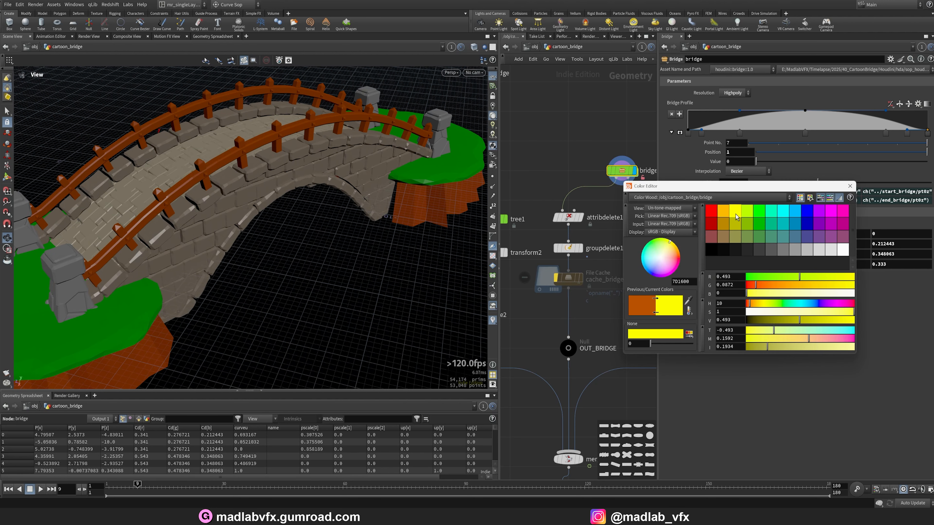
{"action": "left_click", "coordinate": [849, 185]}
{"action": "key", "text": "ctrl+z"}
Try setting the bridge's brick color to pure blue, then undo the change.
{"action": "left_click", "coordinate": [728, 244]}
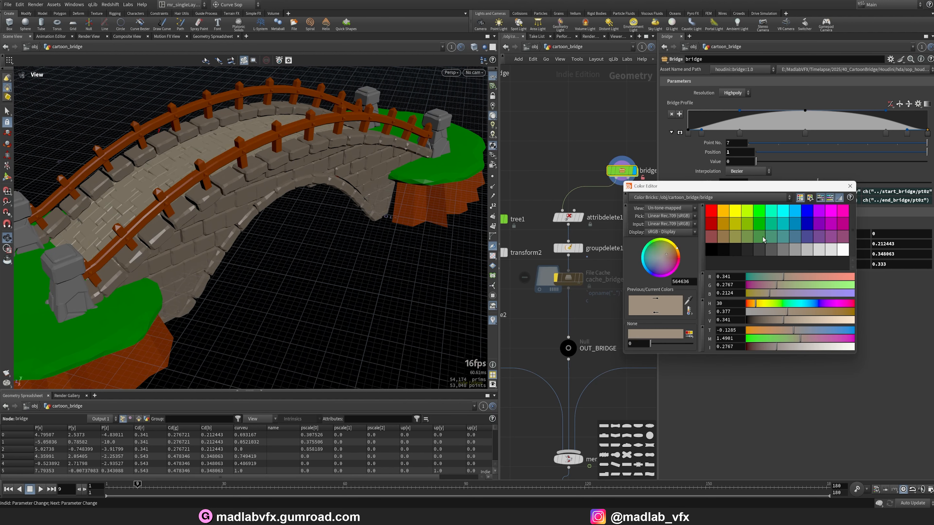
{"action": "left_click", "coordinate": [811, 223]}
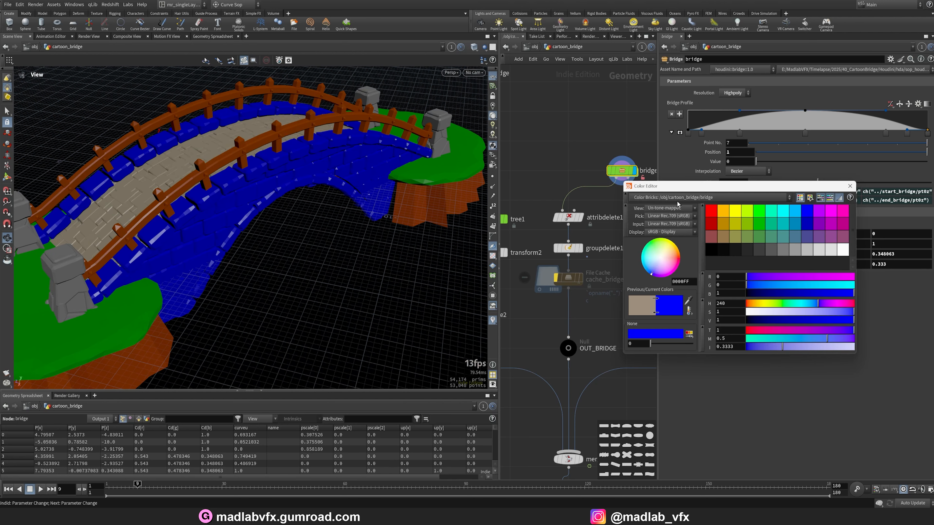
{"action": "left_click", "coordinate": [849, 185]}
{"action": "key", "text": "ctrl+z"}
Try yellow and then cyan swatches for the pavement color, then undo the pavement color changes.
{"action": "left_click", "coordinate": [725, 257]}
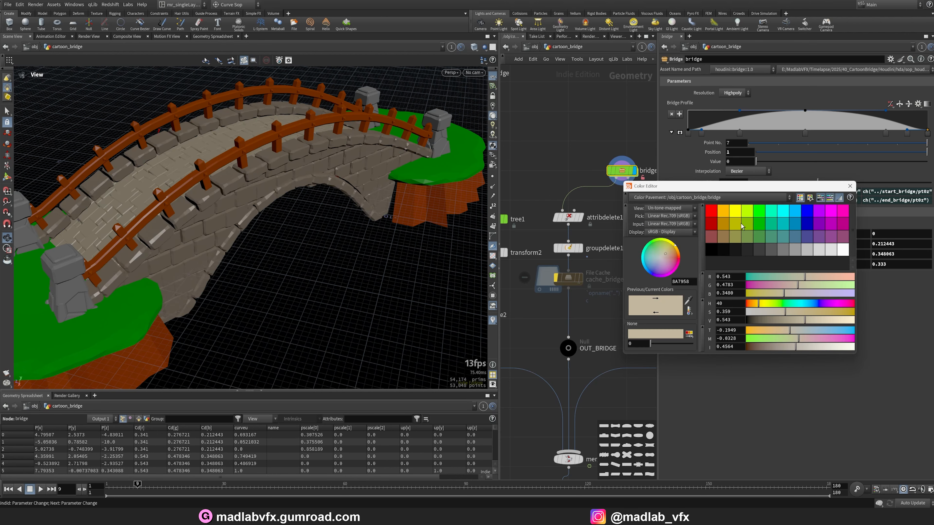
{"action": "left_click", "coordinate": [736, 219]}
{"action": "left_click", "coordinate": [782, 210]}
{"action": "left_click_drag", "start_coordinate": [166, 177], "coordinate": [565, 246]}
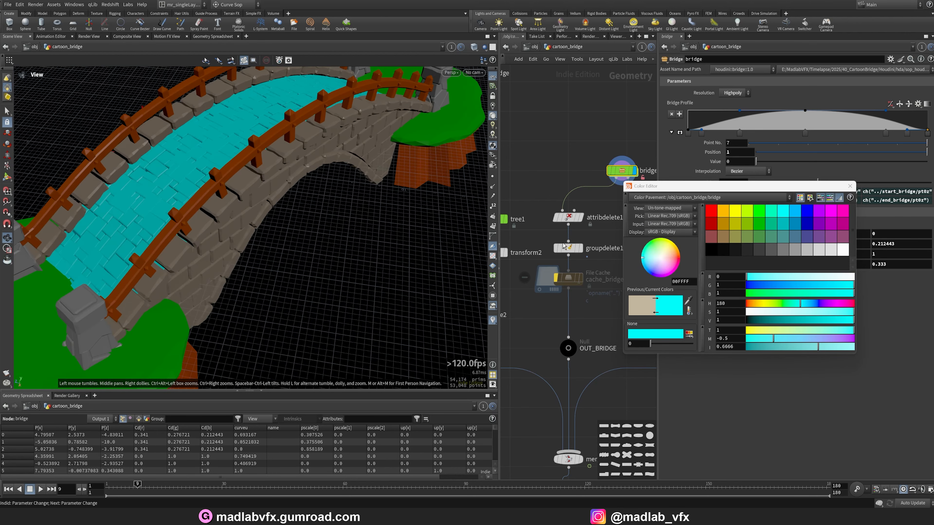
{"action": "left_click", "coordinate": [850, 185]}
{"action": "key", "text": "ctrl+z"}
{"action": "key", "text": "ctrl+z"}
{"action": "key", "text": "ctrl+z"}
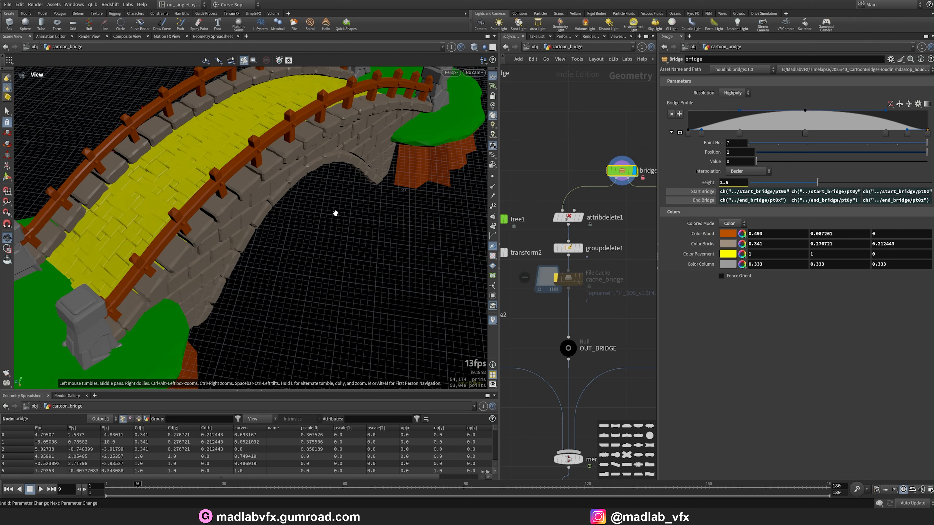
Set the bridge's column color to orange 1, 0.5, 0 and close the color editor.
{"action": "left_click_drag", "start_coordinate": [292, 219], "coordinate": [323, 204]}
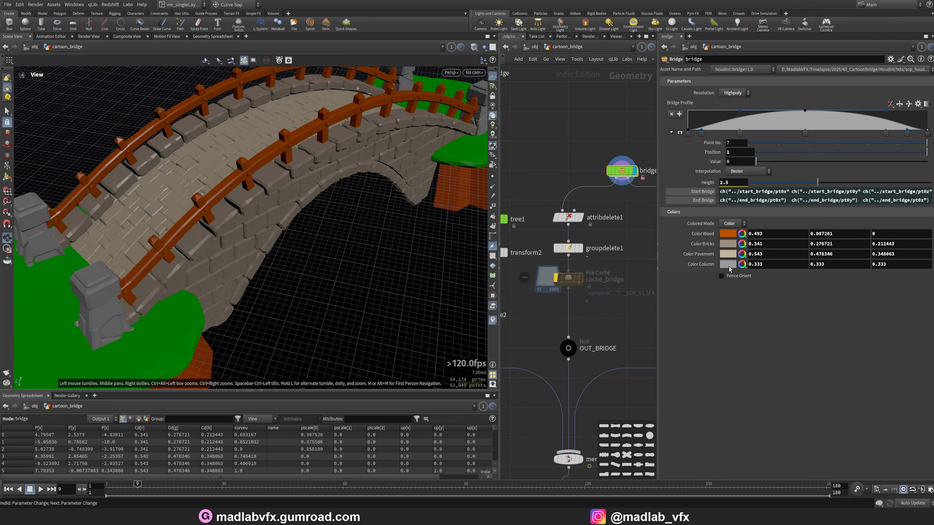
{"action": "left_click", "coordinate": [728, 265]}
{"action": "left_click", "coordinate": [823, 215]}
{"action": "left_click", "coordinate": [783, 210]}
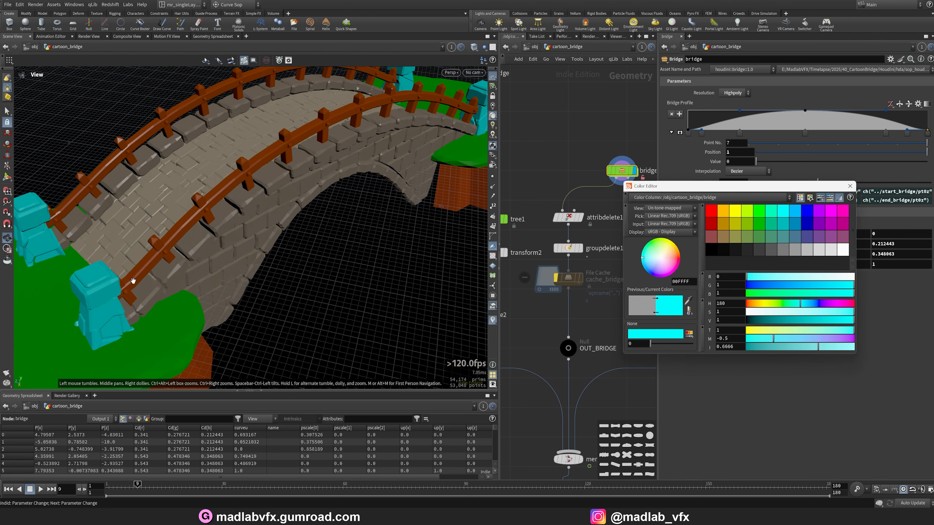
{"action": "left_click_drag", "start_coordinate": [147, 276], "coordinate": [550, 279]}
{"action": "left_click", "coordinate": [710, 210]}
{"action": "left_click", "coordinate": [723, 210]}
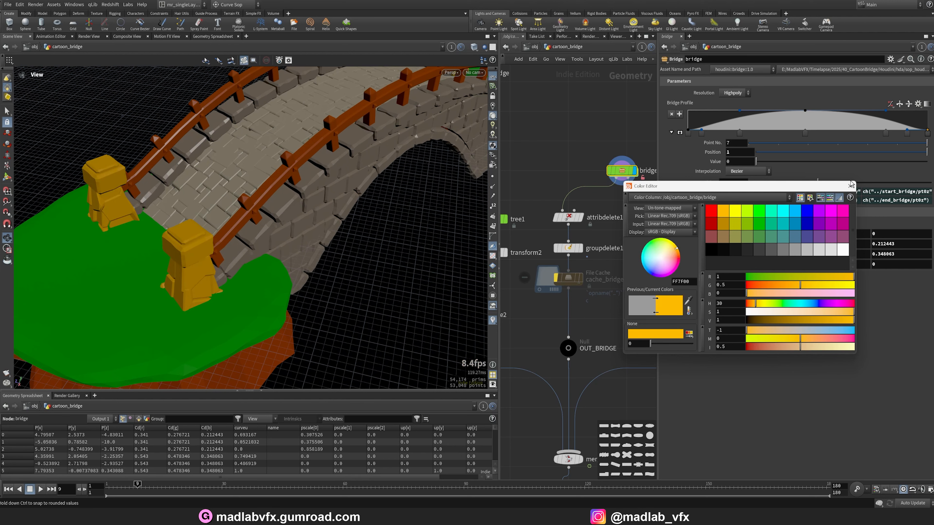
{"action": "left_click", "coordinate": [850, 186]}
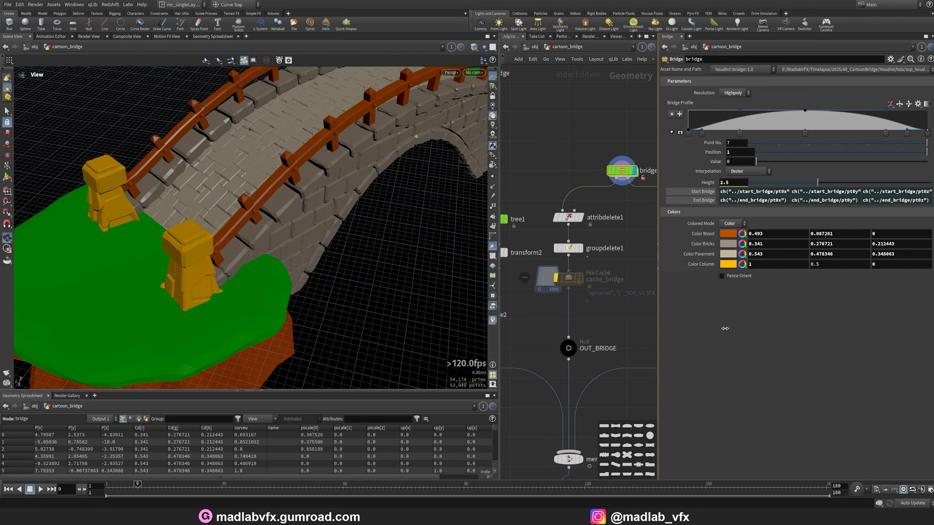
Widen the network pane and display the merge1 node to preview the combined bridge, tree and lake scene.
{"action": "left_click_drag", "start_coordinate": [725, 329], "coordinate": [746, 328]}
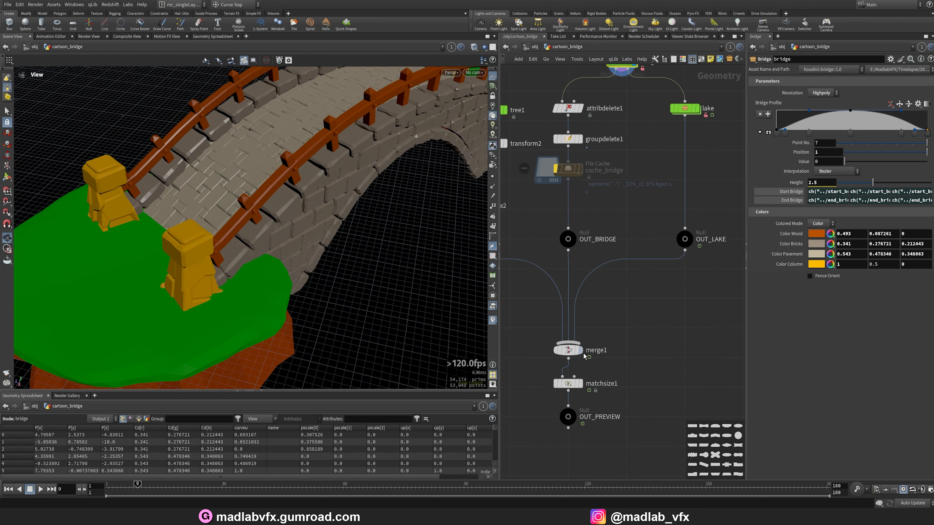
{"action": "left_click", "coordinate": [572, 354]}
{"action": "left_click_drag", "start_coordinate": [371, 271], "coordinate": [330, 258]}
{"action": "scroll", "coordinate": [316, 271], "scroll_direction": "down", "scroll_amount": 5}
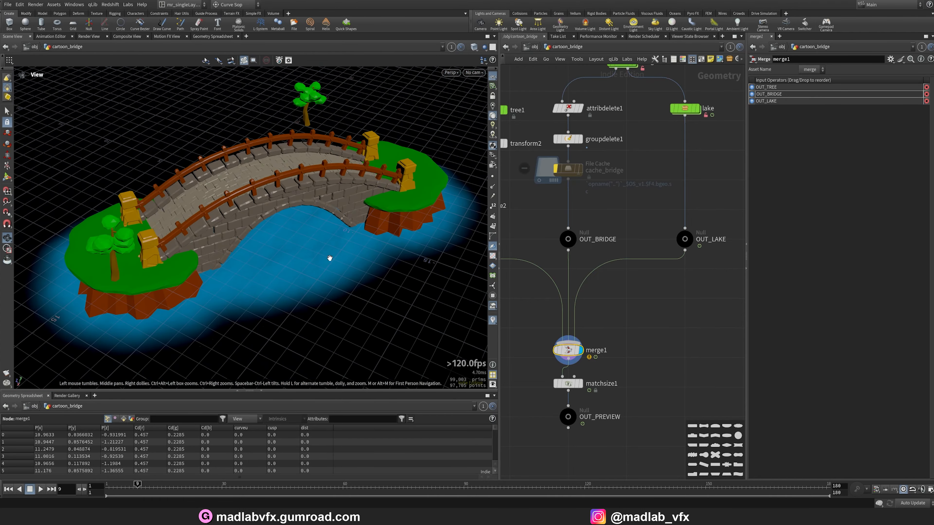
{"action": "scroll", "coordinate": [659, 237], "scroll_direction": "up", "scroll_amount": 6}
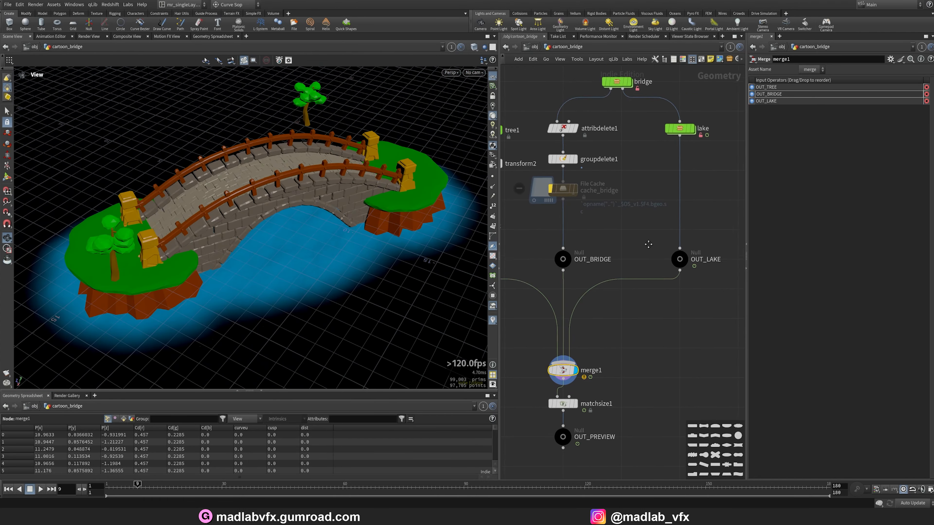
Preview the lake node on its own, then open the bridge node's internal network.
{"action": "middle_click_drag", "start_coordinate": [686, 258], "coordinate": [613, 252]}
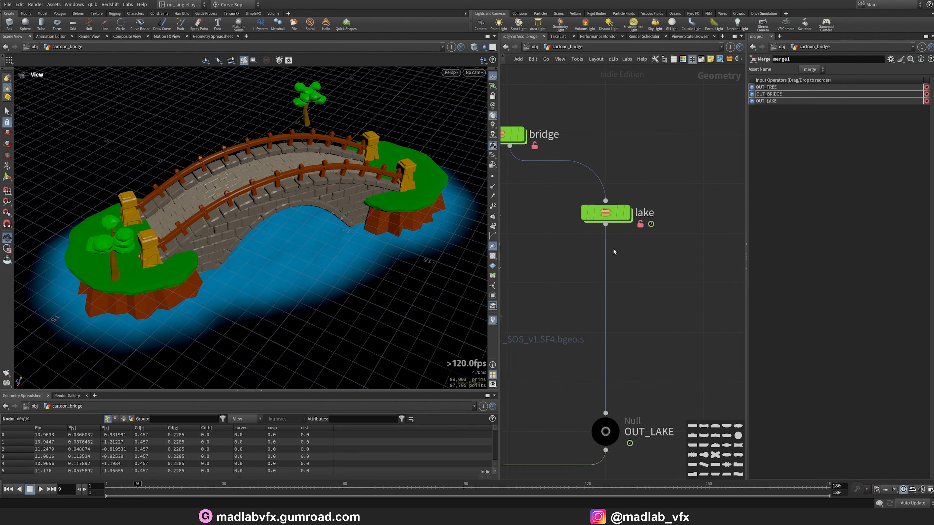
{"action": "left_click", "coordinate": [628, 216]}
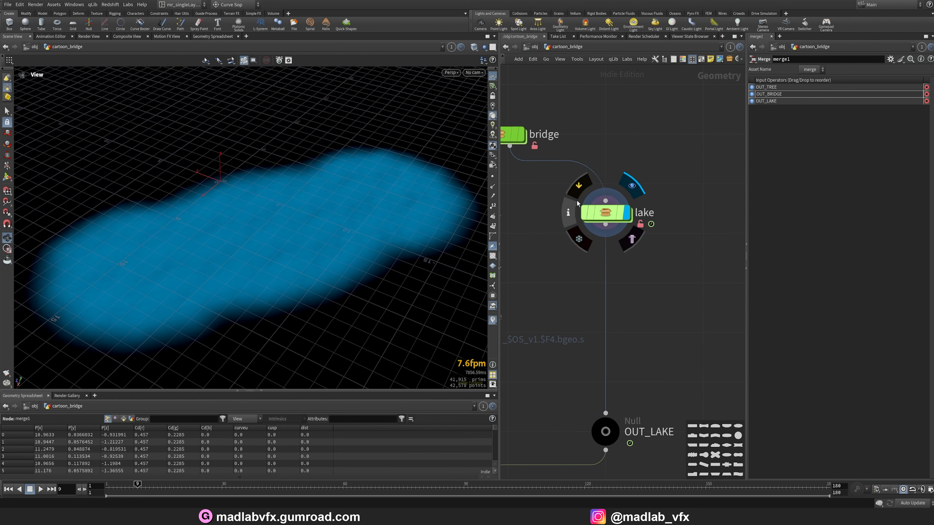
{"action": "middle_click_drag", "start_coordinate": [559, 169], "coordinate": [565, 199]}
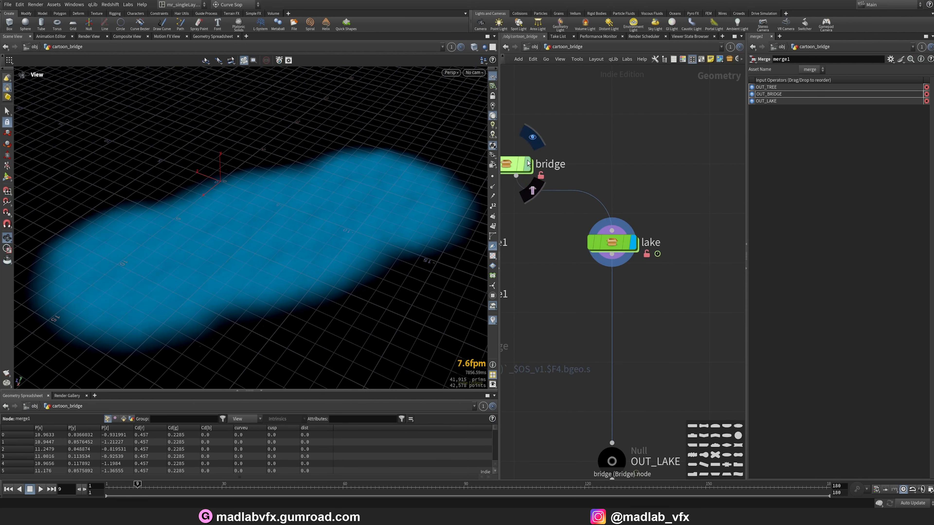
{"action": "left_click", "coordinate": [527, 166]}
{"action": "double_click", "coordinate": [514, 164]}
{"action": "scroll", "coordinate": [633, 359], "scroll_direction": "up", "scroll_amount": 5}
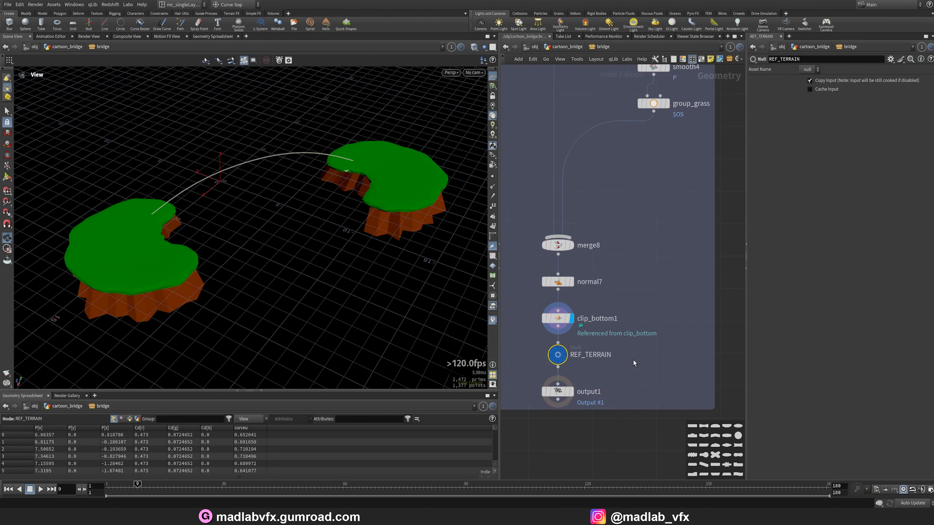
Display the bridge network's output1 node to view the terrain, then return to the parent network.
{"action": "left_click", "coordinate": [559, 397]}
{"action": "left_click", "coordinate": [543, 397]}
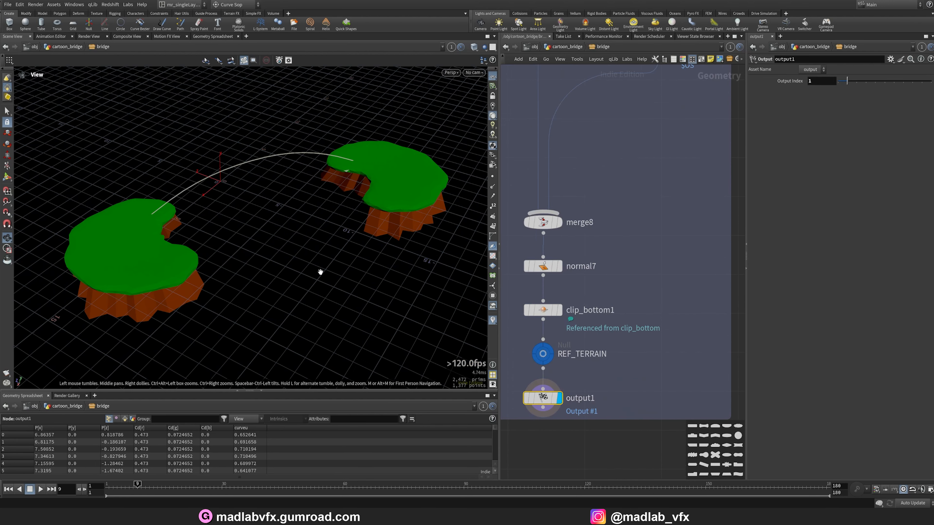
{"action": "left_click_drag", "start_coordinate": [319, 272], "coordinate": [309, 260]}
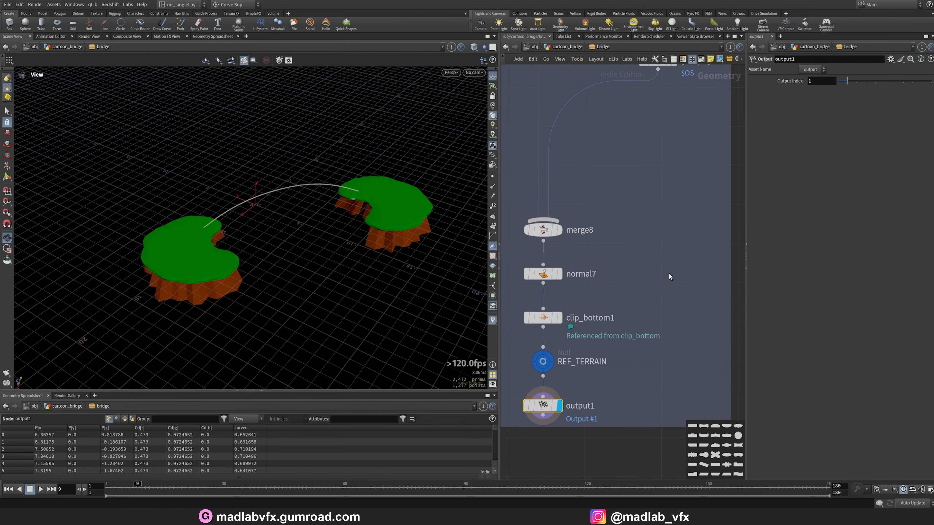
{"action": "key", "text": "u"}
Open the lake node's network and display its null1 input node.
{"action": "left_click", "coordinate": [633, 242]}
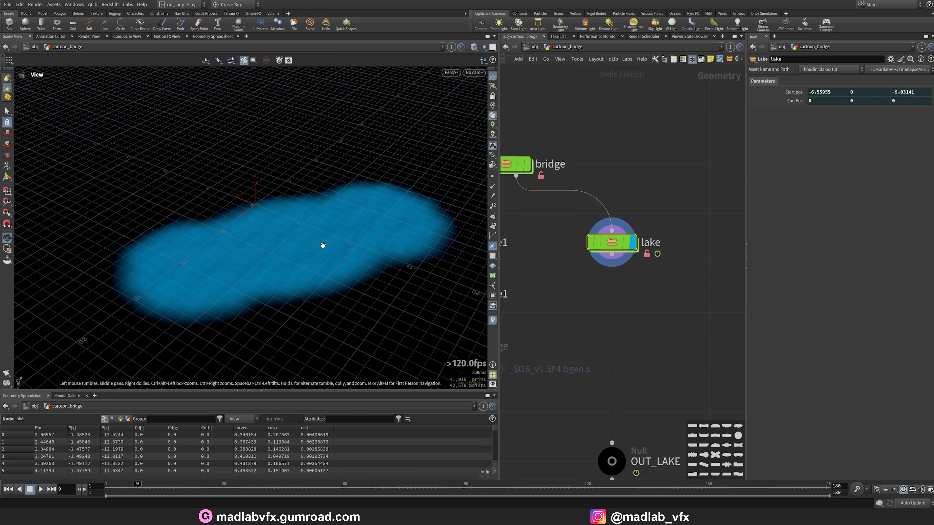
{"action": "double_click", "coordinate": [606, 241]}
{"action": "middle_click_drag", "start_coordinate": [656, 177], "coordinate": [629, 192]}
{"action": "scroll", "coordinate": [670, 264], "scroll_direction": "up", "scroll_amount": 3}
{"action": "scroll", "coordinate": [621, 293], "scroll_direction": "up", "scroll_amount": 3}
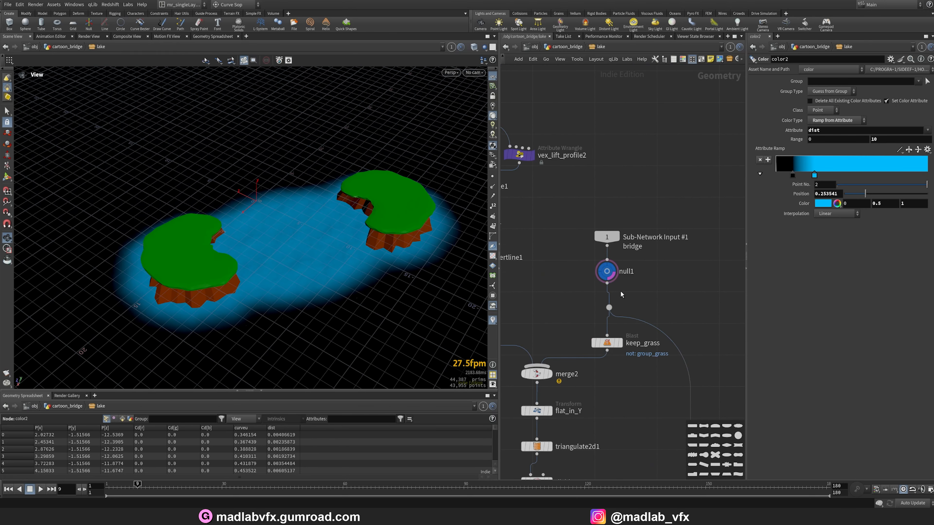
{"action": "scroll", "coordinate": [611, 273], "scroll_direction": "up", "scroll_amount": 2}
{"action": "left_click", "coordinate": [613, 275]}
{"action": "left_click", "coordinate": [614, 269]}
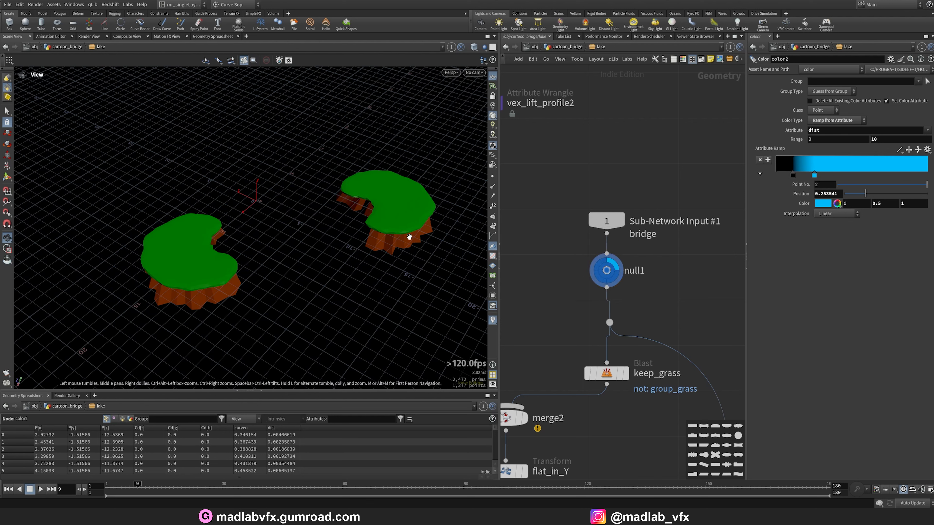
{"action": "scroll", "coordinate": [663, 190], "scroll_direction": "down", "scroll_amount": 3}
Step the display through the start, end, merge7, vex_flat_in_Y and add2 nodes of the lake network.
{"action": "middle_click_drag", "start_coordinate": [625, 155], "coordinate": [712, 271]}
{"action": "middle_click_drag", "start_coordinate": [656, 194], "coordinate": [672, 325]}
{"action": "scroll", "coordinate": [571, 194], "scroll_direction": "up", "scroll_amount": 2}
{"action": "left_click", "coordinate": [545, 143]}
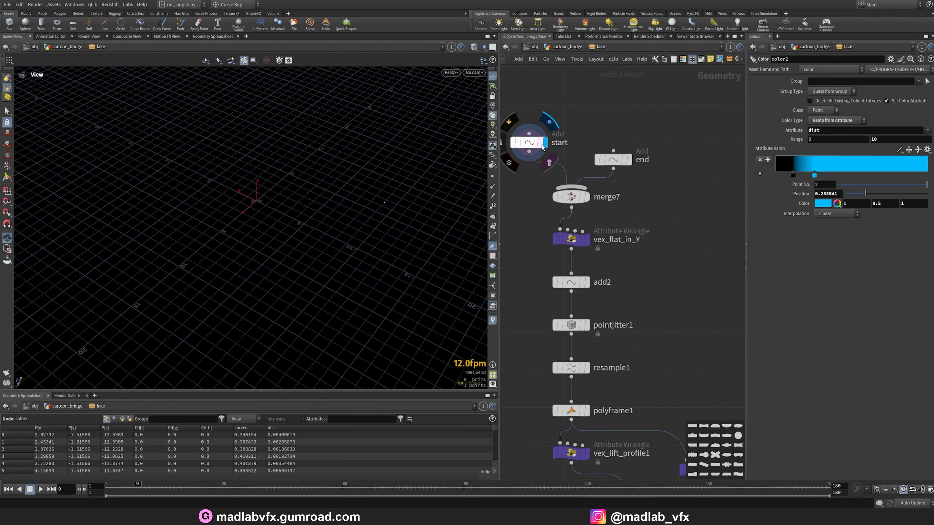
{"action": "left_click", "coordinate": [528, 142]}
{"action": "left_click", "coordinate": [629, 159]}
{"action": "left_click", "coordinate": [612, 161]}
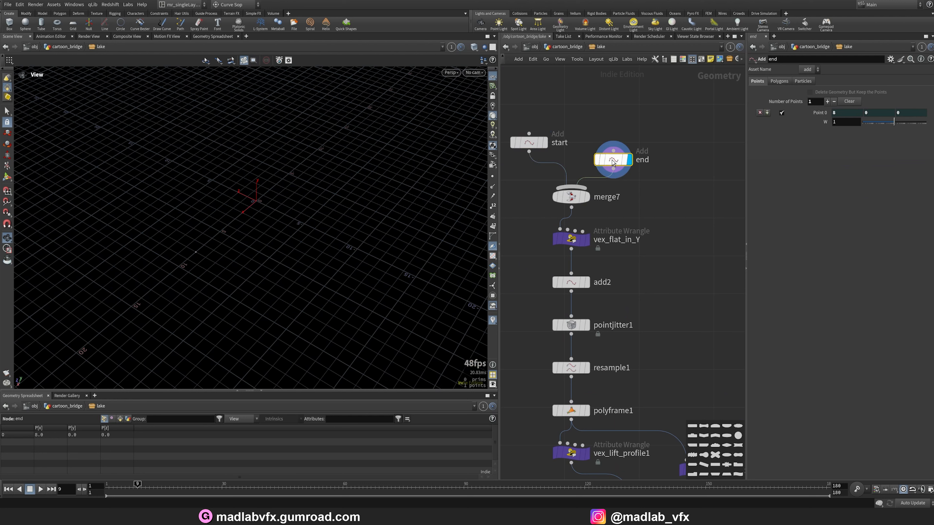
{"action": "left_click", "coordinate": [588, 198]}
{"action": "left_click", "coordinate": [571, 196]}
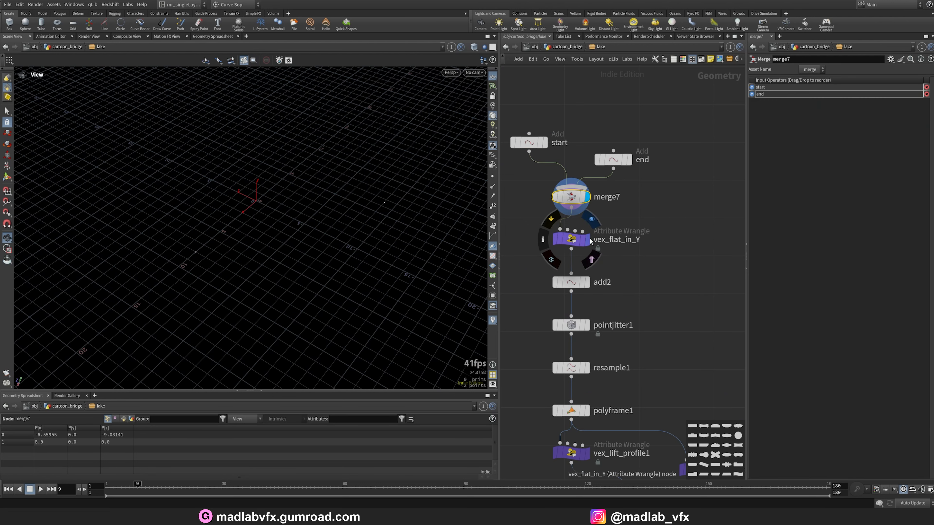
{"action": "left_click", "coordinate": [590, 240]}
{"action": "left_click", "coordinate": [572, 239]}
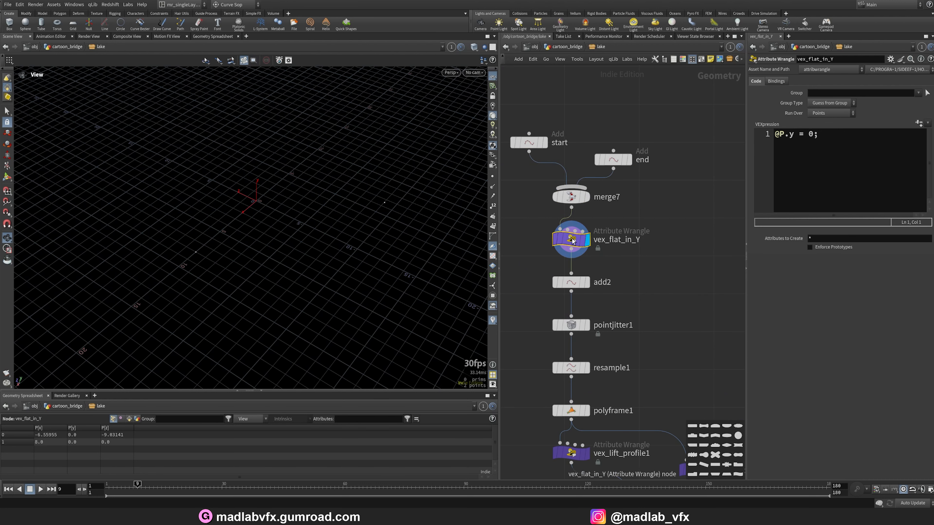
{"action": "left_click", "coordinate": [589, 284]}
{"action": "left_click_drag", "start_coordinate": [320, 228], "coordinate": [300, 253]}
Display the pointjitter1, resample1, polyframe1 and vex_lift_profile1 nodes in turn to inspect the lake outline.
{"action": "left_click", "coordinate": [588, 324]}
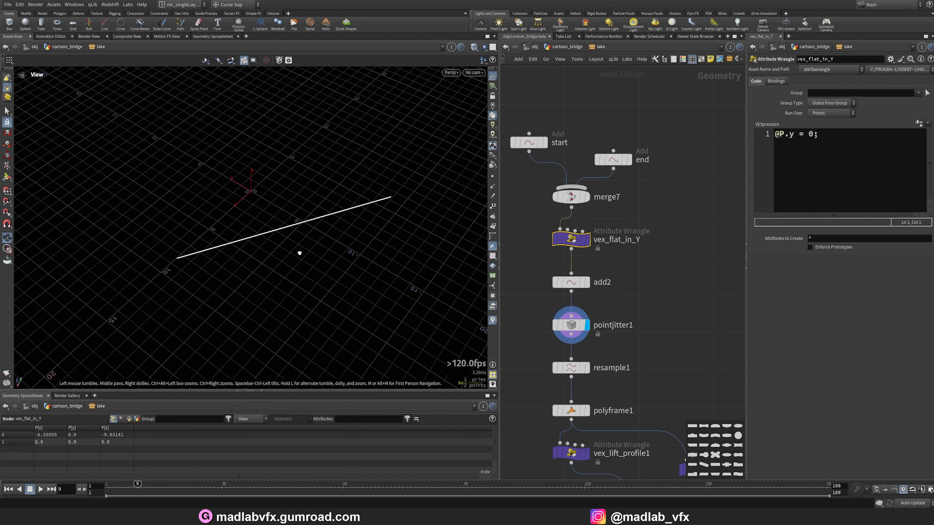
{"action": "middle_click_drag", "start_coordinate": [639, 339], "coordinate": [619, 269]}
{"action": "left_click", "coordinate": [567, 299]}
{"action": "left_click", "coordinate": [553, 299]}
{"action": "left_click_drag", "start_coordinate": [266, 222], "coordinate": [265, 234]}
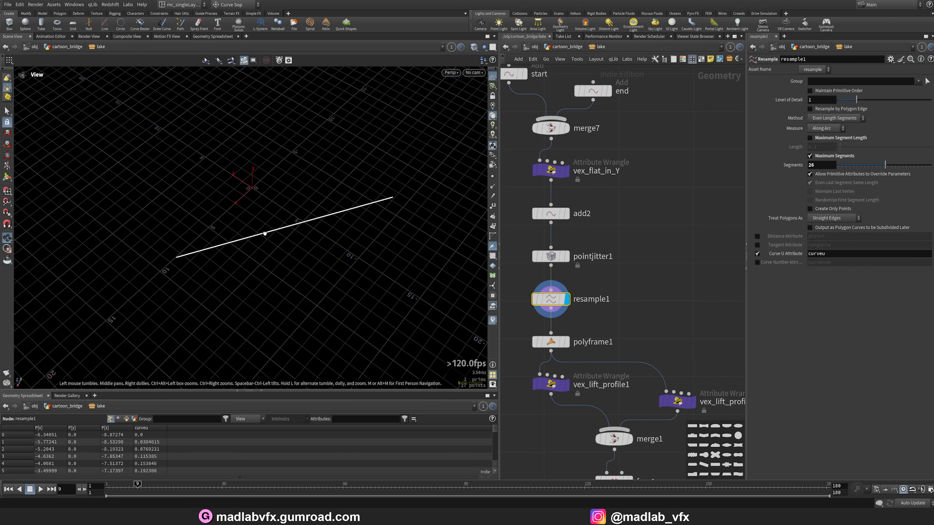
{"action": "scroll", "coordinate": [264, 235], "scroll_direction": "up", "scroll_amount": 2}
{"action": "middle_click_drag", "start_coordinate": [611, 340], "coordinate": [600, 249]}
{"action": "left_click", "coordinate": [564, 255]}
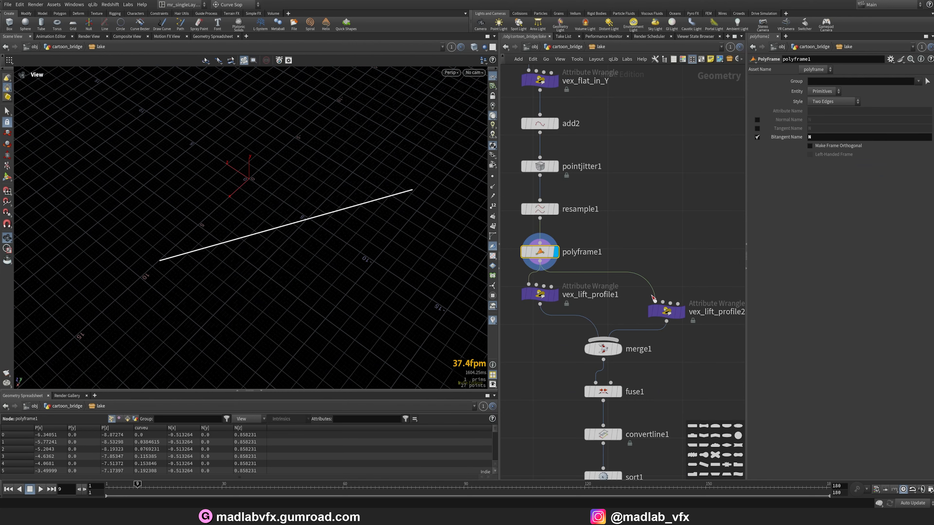
{"action": "middle_click_drag", "start_coordinate": [622, 299], "coordinate": [626, 244]}
{"action": "left_click", "coordinate": [559, 240]}
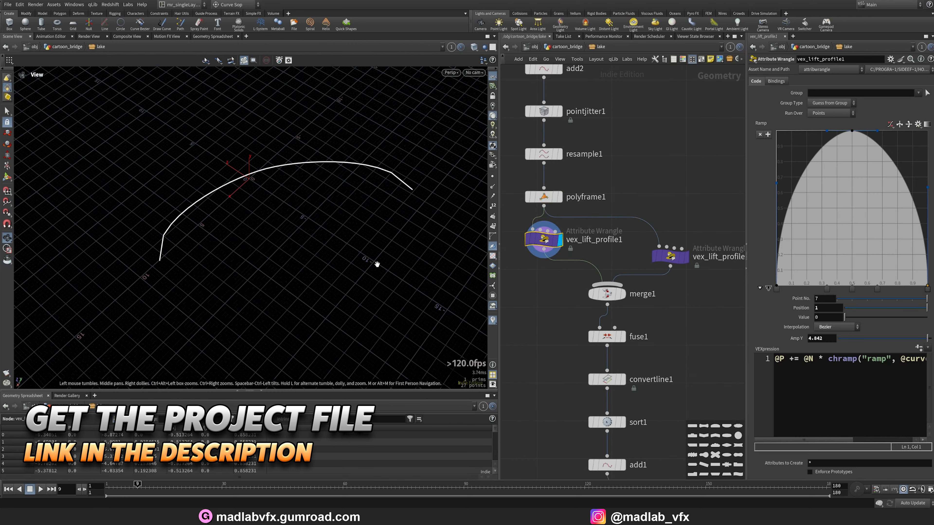
{"action": "left_click_drag", "start_coordinate": [377, 264], "coordinate": [353, 217]}
Inspect the merge1 result and the vex_lift_profile1 and vex_lift_profile2 branches feeding it.
{"action": "left_click", "coordinate": [626, 298]}
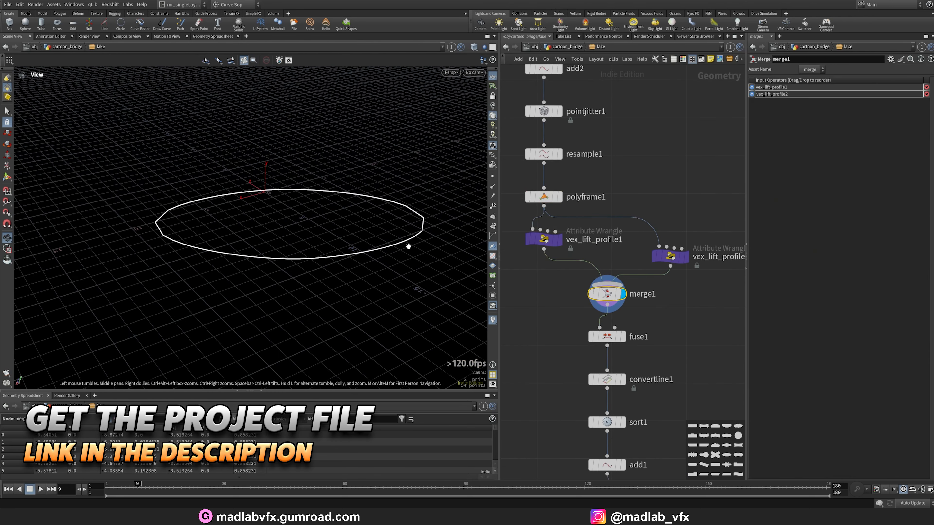
{"action": "left_click_drag", "start_coordinate": [407, 244], "coordinate": [309, 279]}
{"action": "left_click_drag", "start_coordinate": [287, 221], "coordinate": [182, 312]}
{"action": "middle_click_drag", "start_coordinate": [644, 276], "coordinate": [599, 232]}
{"action": "left_click", "coordinate": [536, 227]}
{"action": "left_click", "coordinate": [516, 232]}
{"action": "left_click", "coordinate": [660, 243]}
{"action": "left_click", "coordinate": [646, 244]}
{"action": "left_click", "coordinate": [597, 229]}
{"action": "left_click", "coordinate": [582, 229]}
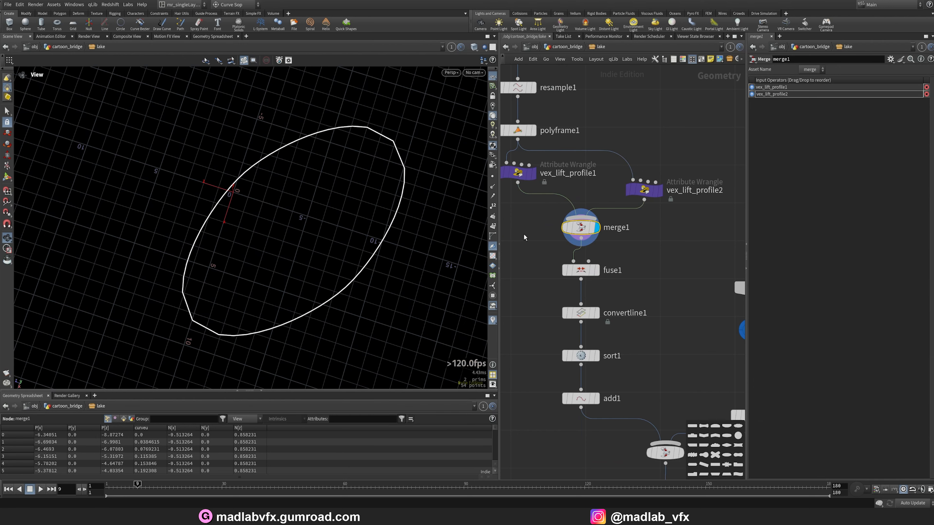
{"action": "left_click_drag", "start_coordinate": [362, 245], "coordinate": [349, 249]}
Display the fuse1, convertline1, sort1 and add1 nodes in turn and toggle the viewport between wireframe and shaded.
{"action": "left_click", "coordinate": [596, 270]}
{"action": "left_click", "coordinate": [581, 270]}
{"action": "middle_click_drag", "start_coordinate": [603, 319], "coordinate": [612, 270]}
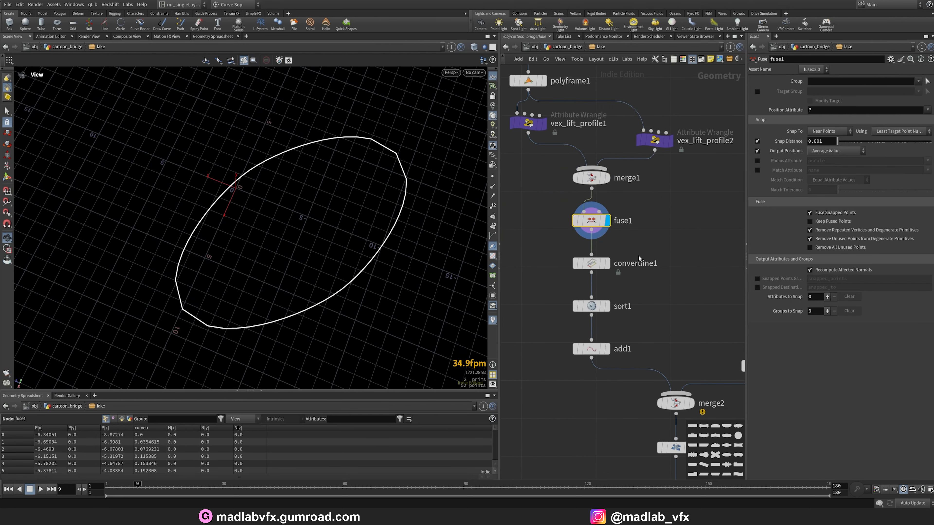
{"action": "left_click", "coordinate": [607, 263]}
{"action": "left_click", "coordinate": [586, 264]}
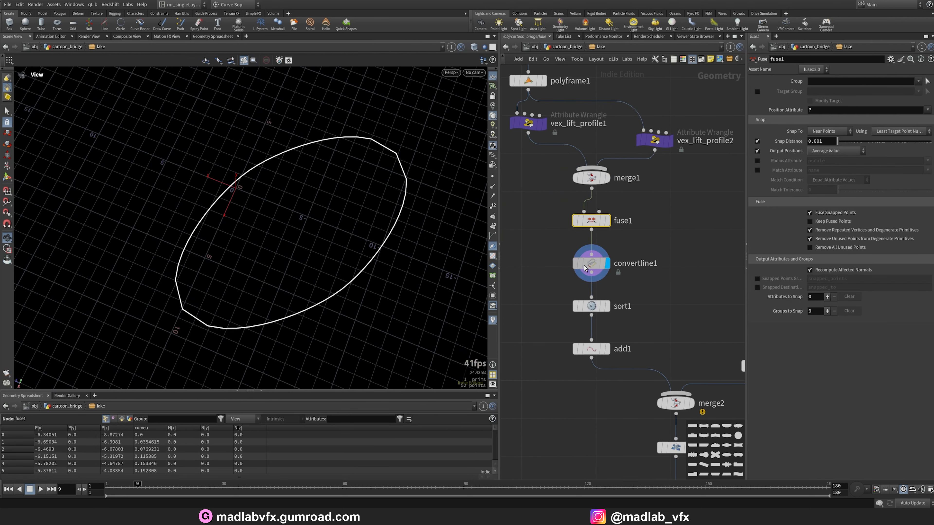
{"action": "left_click", "coordinate": [607, 308]}
{"action": "left_click", "coordinate": [592, 308]}
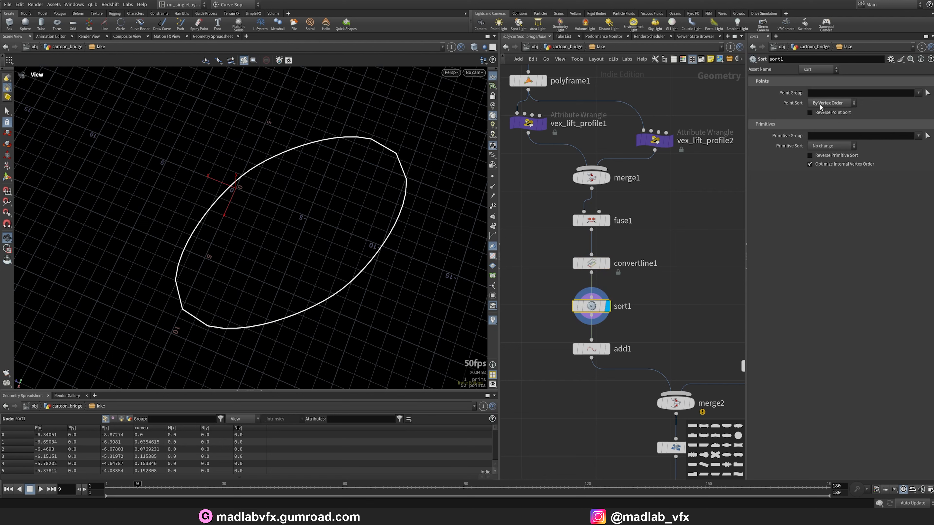
{"action": "left_click", "coordinate": [608, 349]}
{"action": "left_click", "coordinate": [593, 349]}
{"action": "left_click_drag", "start_coordinate": [354, 209], "coordinate": [355, 207]}
{"action": "key", "text": "w"}
{"action": "key", "text": "w"}
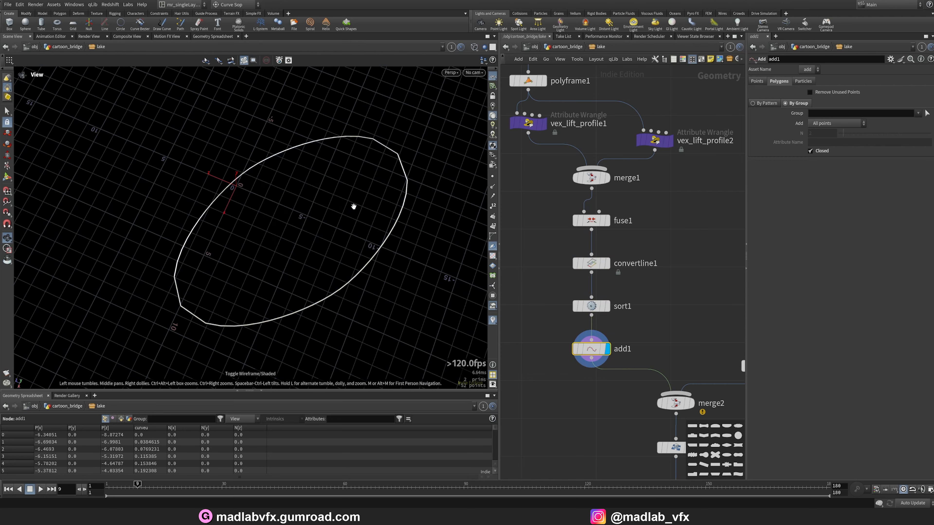
Display the null1 bridge input and the keep_grass Blast node in turn to inspect the grass geometry entering the lake network.
{"action": "left_click", "coordinate": [492, 246]}
{"action": "mouse_move", "coordinate": [444, 240]}
{"action": "left_mouse_down"}
{"action": "mouse_move", "coordinate": [418, 233]}
{"action": "mouse_move", "coordinate": [398, 190]}
{"action": "mouse_move", "coordinate": [386, 228]}
{"action": "left_mouse_up"}
{"action": "scroll", "coordinate": [659, 307], "scroll_direction": "down", "scroll_amount": 5}
{"action": "scroll", "coordinate": [621, 228], "scroll_direction": "up", "scroll_amount": 3}
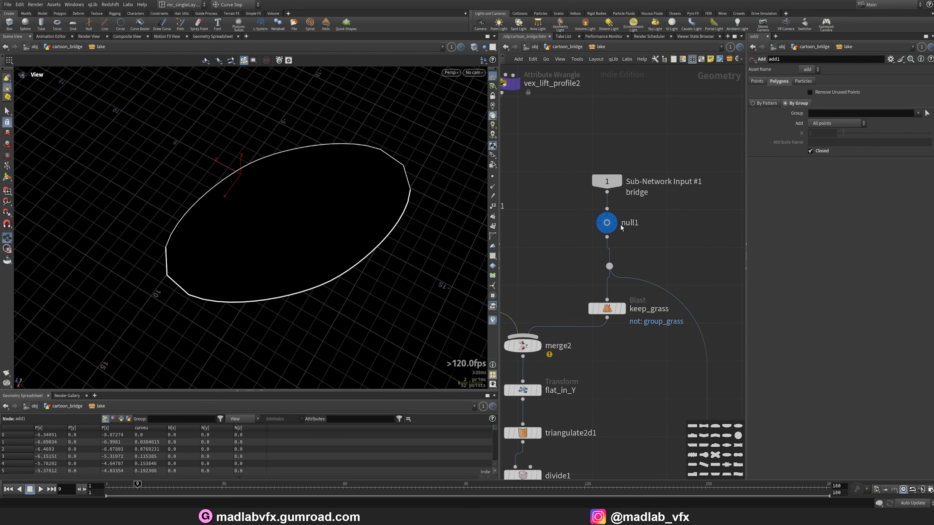
{"action": "left_click", "coordinate": [616, 222]}
{"action": "left_click", "coordinate": [607, 223]}
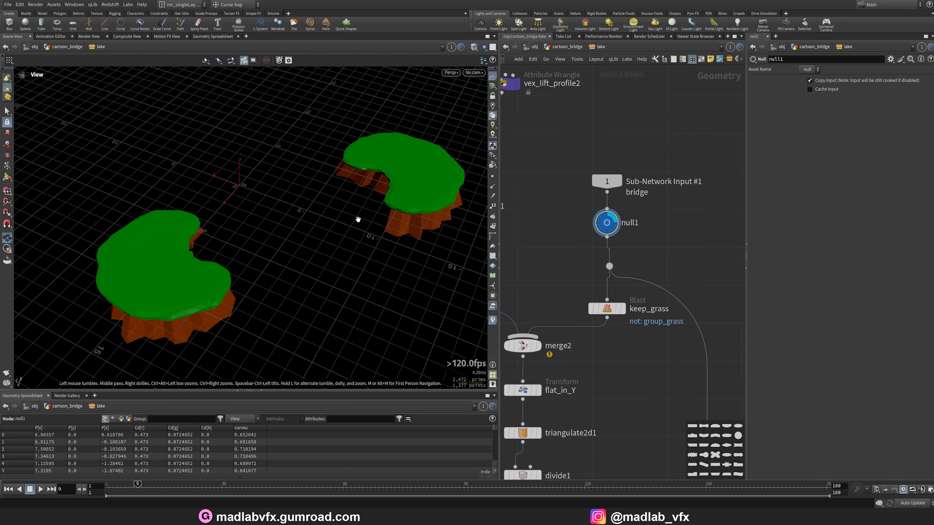
{"action": "left_click", "coordinate": [621, 309]}
{"action": "left_click", "coordinate": [607, 308]}
{"action": "middle_click_drag", "start_coordinate": [609, 367], "coordinate": [651, 342]}
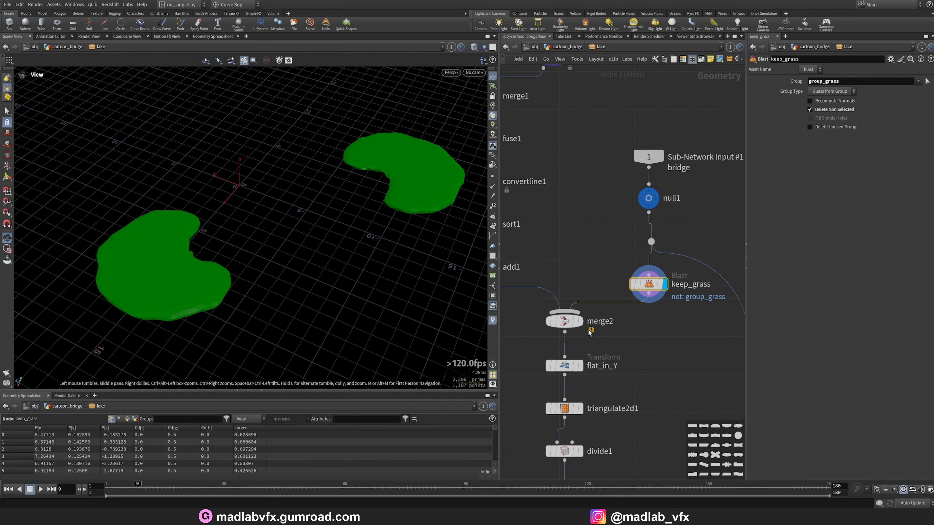
Display the merge2 and flat_in_Y nodes to inspect the lake outline combined with the grass islands.
{"action": "left_click", "coordinate": [580, 321]}
{"action": "left_click", "coordinate": [564, 322]}
{"action": "left_click_drag", "start_coordinate": [362, 237], "coordinate": [319, 222]}
{"action": "scroll", "coordinate": [578, 248], "scroll_direction": "down", "scroll_amount": 1}
{"action": "middle_click_drag", "start_coordinate": [578, 247], "coordinate": [652, 307]}
{"action": "left_click", "coordinate": [584, 323]}
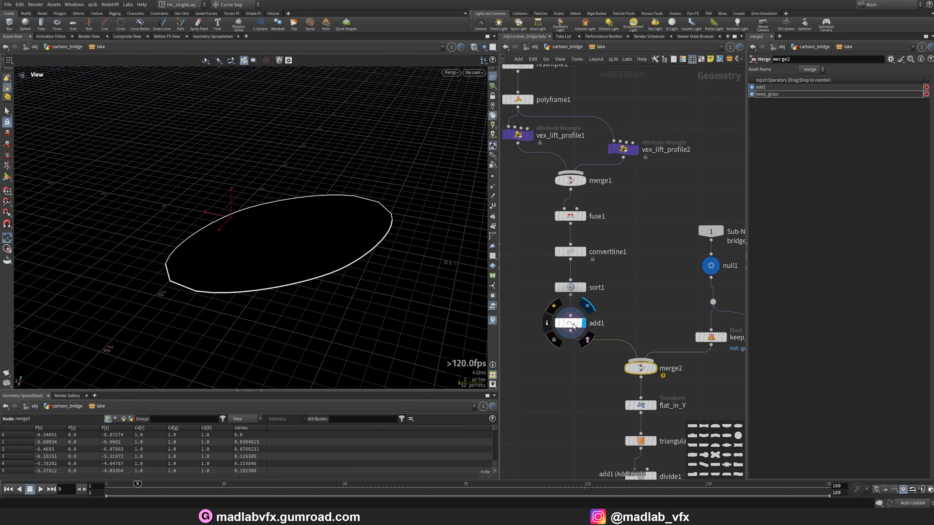
{"action": "middle_click_drag", "start_coordinate": [572, 324], "coordinate": [517, 258]}
{"action": "left_click", "coordinate": [598, 302]}
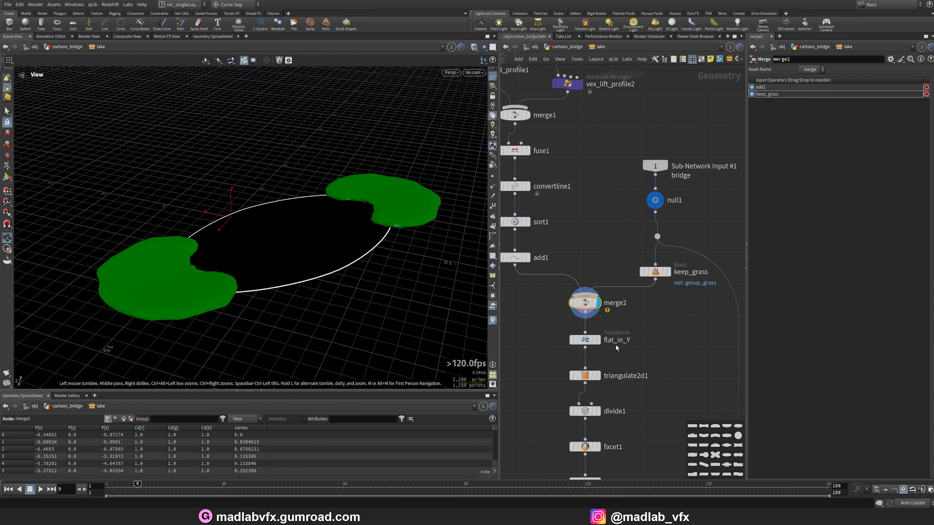
{"action": "left_click", "coordinate": [598, 340]}
{"action": "left_click", "coordinate": [585, 341]}
{"action": "left_click_drag", "start_coordinate": [369, 252], "coordinate": [369, 283]}
{"action": "middle_click_drag", "start_coordinate": [632, 385], "coordinate": [619, 312]}
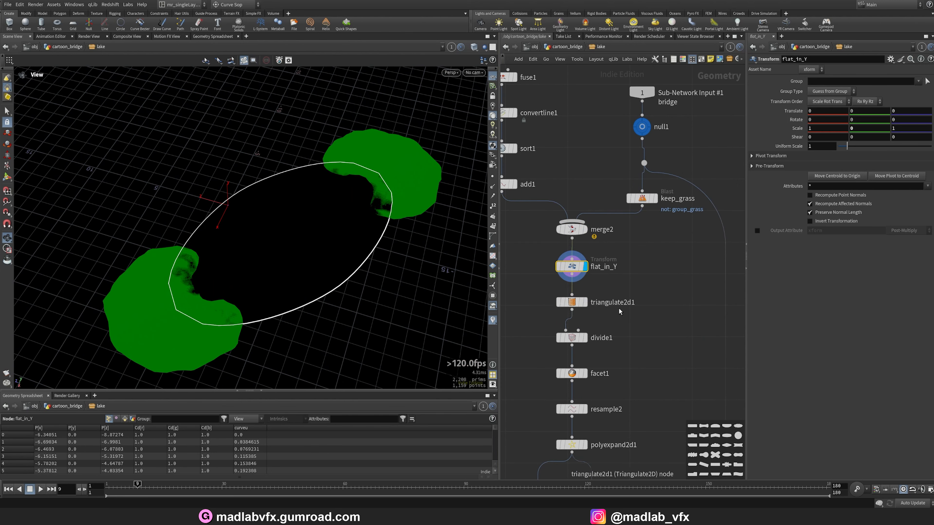
Display triangulate2d1, divide1 and facet1 in turn, toggling the viewport between wireframe and shaded.
{"action": "left_click", "coordinate": [586, 303]}
{"action": "left_click", "coordinate": [570, 305]}
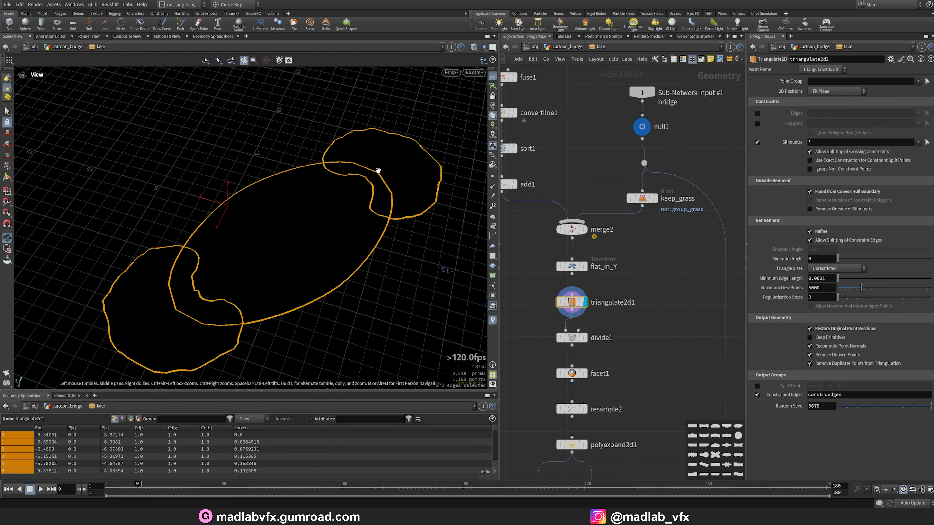
{"action": "left_click", "coordinate": [586, 341]}
{"action": "left_click", "coordinate": [574, 339]}
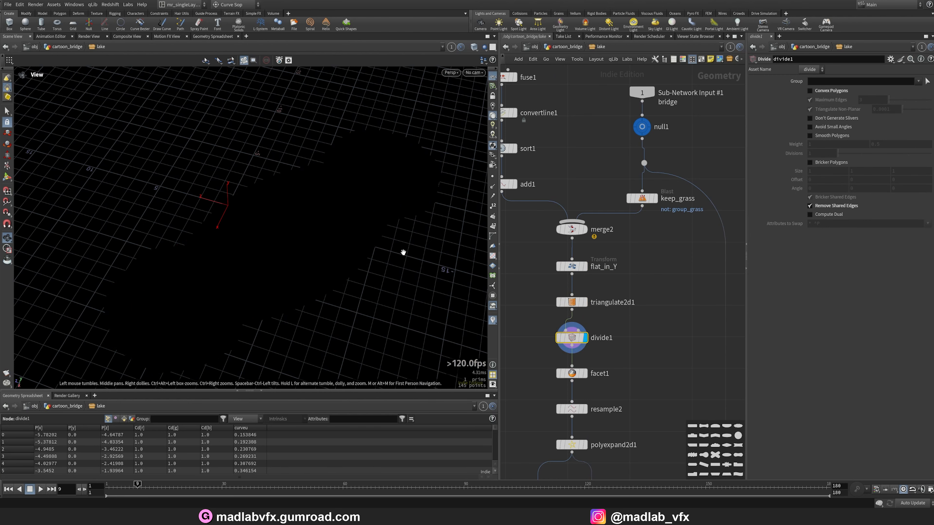
{"action": "key", "text": "shift+w"}
{"action": "key", "text": "shift+w"}
{"action": "key", "text": "shift+w"}
{"action": "left_click_drag", "start_coordinate": [376, 251], "coordinate": [355, 265]}
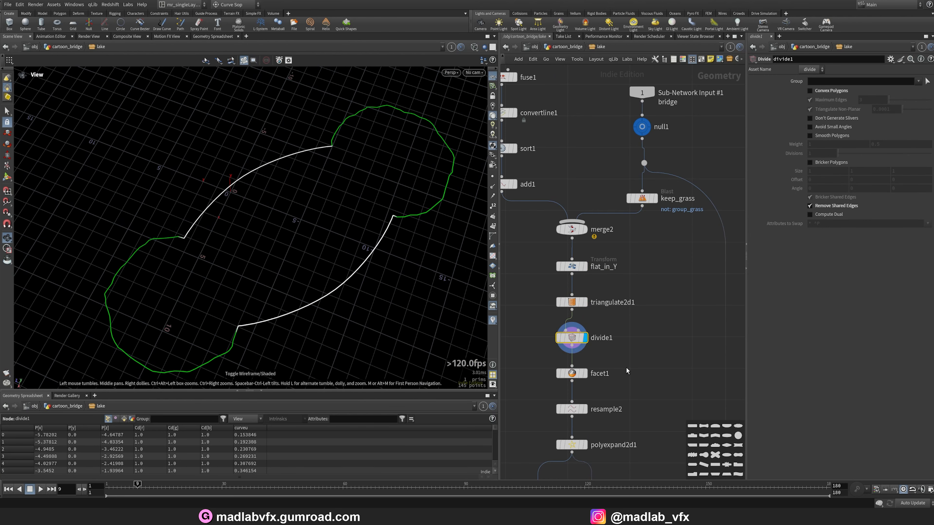
{"action": "left_click", "coordinate": [586, 374]}
{"action": "left_click", "coordinate": [574, 374]}
{"action": "key", "text": "shift+w"}
Display the resample2 node and switch the viewport shading to Flat Shaded.
{"action": "key", "text": "shift+w"}
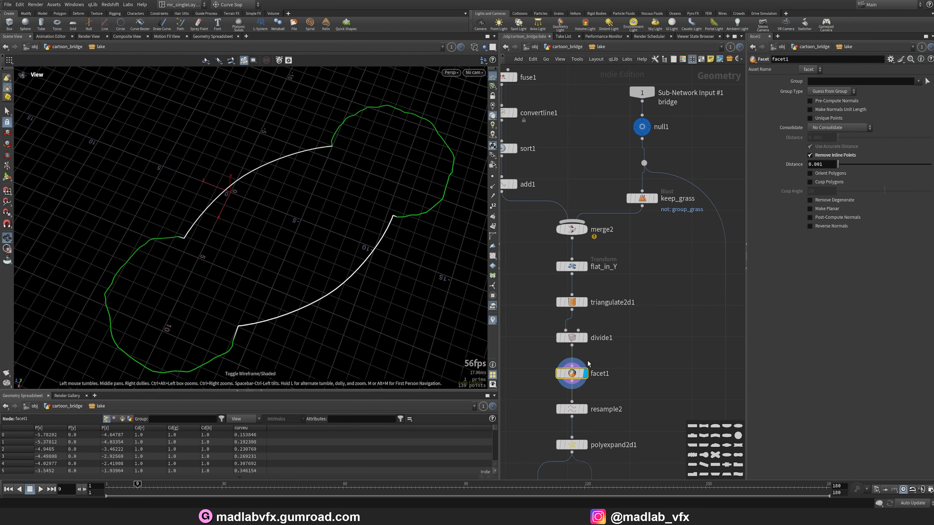
{"action": "middle_click_drag", "start_coordinate": [608, 396], "coordinate": [606, 316]}
{"action": "left_click", "coordinate": [584, 329]}
{"action": "left_click", "coordinate": [574, 329]}
{"action": "key", "text": "shift+w"}
{"action": "key", "text": "shift+w"}
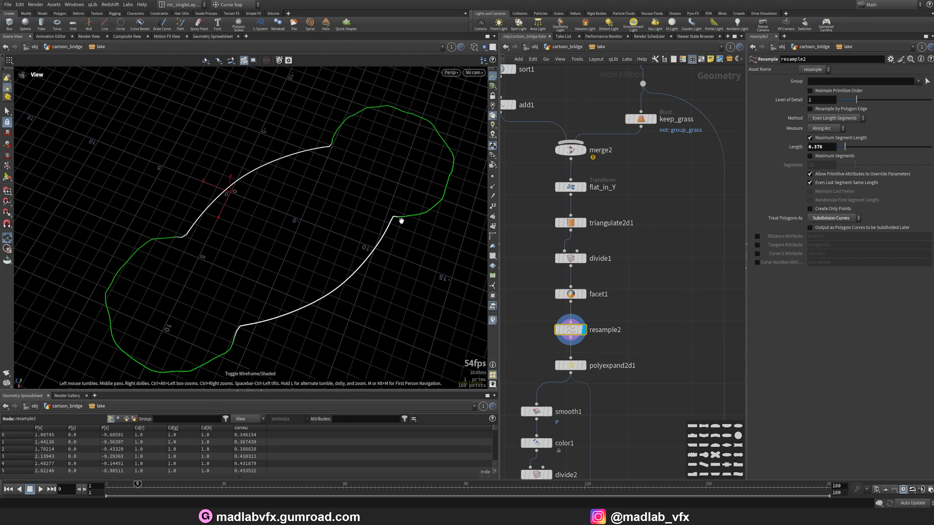
{"action": "left_click", "coordinate": [474, 47]}
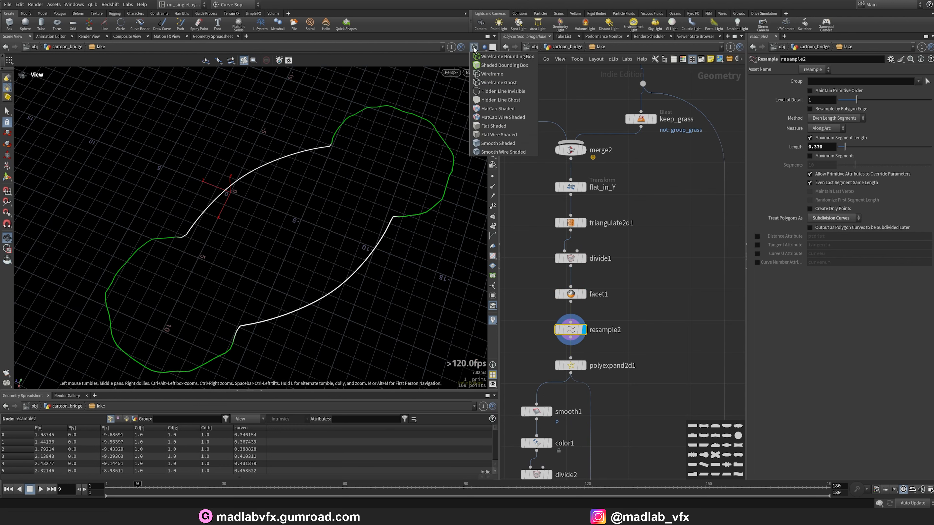
{"action": "left_click", "coordinate": [488, 126]}
Display the polyexpand2d1 and smooth1 nodes to inspect the expanded, smoothed lake surface.
{"action": "middle_click_drag", "start_coordinate": [626, 326], "coordinate": [621, 270]}
{"action": "left_click", "coordinate": [580, 310]}
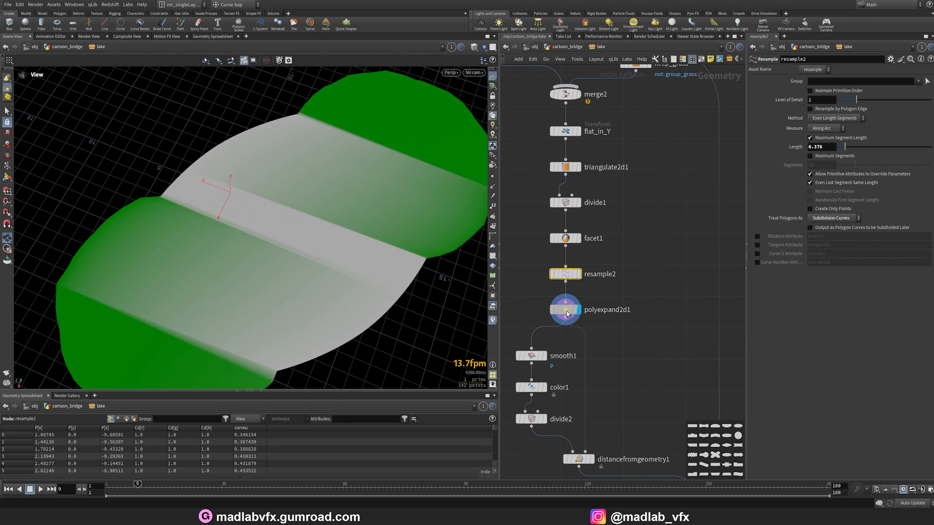
{"action": "left_click", "coordinate": [569, 310]}
{"action": "right_click_drag", "start_coordinate": [340, 219], "coordinate": [298, 217]}
{"action": "left_click_drag", "start_coordinate": [299, 217], "coordinate": [298, 196]}
{"action": "key", "text": "shift+w"}
{"action": "key", "text": "shift+w"}
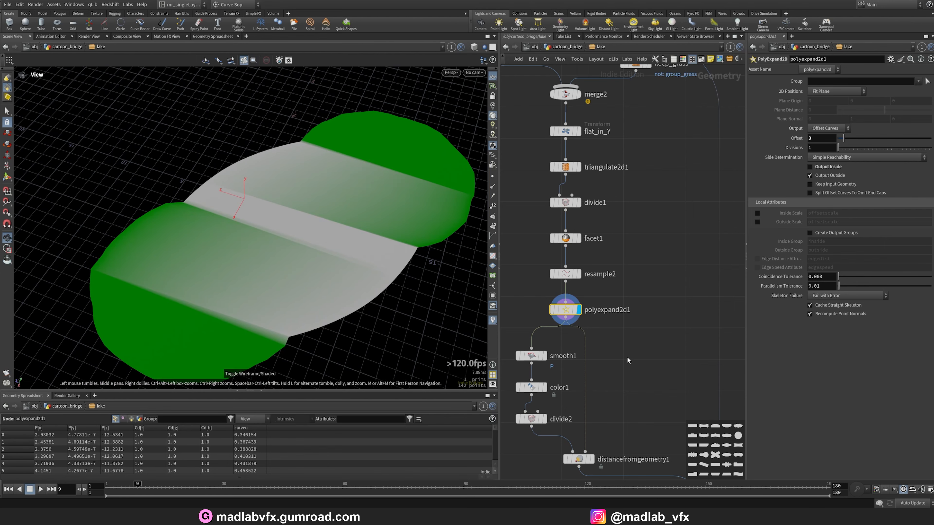
{"action": "middle_click_drag", "start_coordinate": [627, 356], "coordinate": [649, 294]}
{"action": "left_click", "coordinate": [568, 298]}
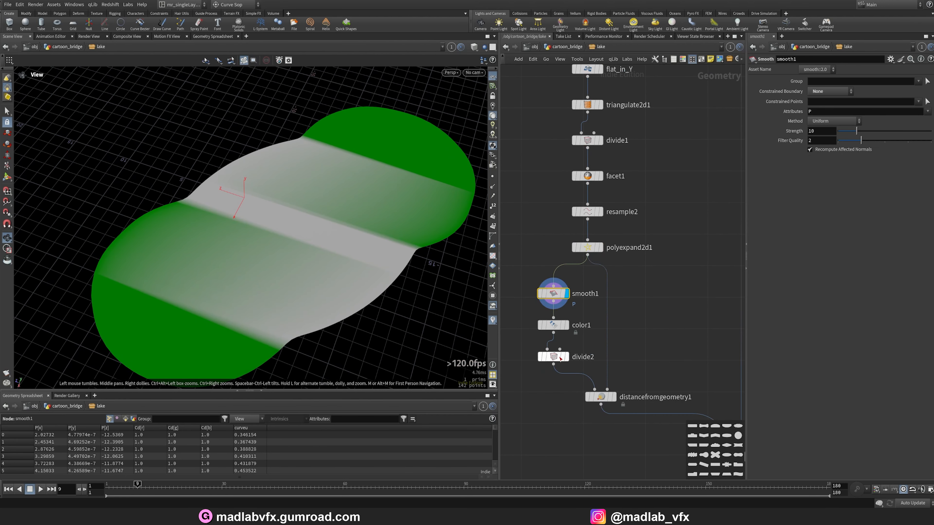
Display color1 and divide2 in turn, toggling wireframe and zooming in on the subdivided lake mesh.
{"action": "left_click", "coordinate": [568, 326]}
{"action": "left_click", "coordinate": [553, 326]}
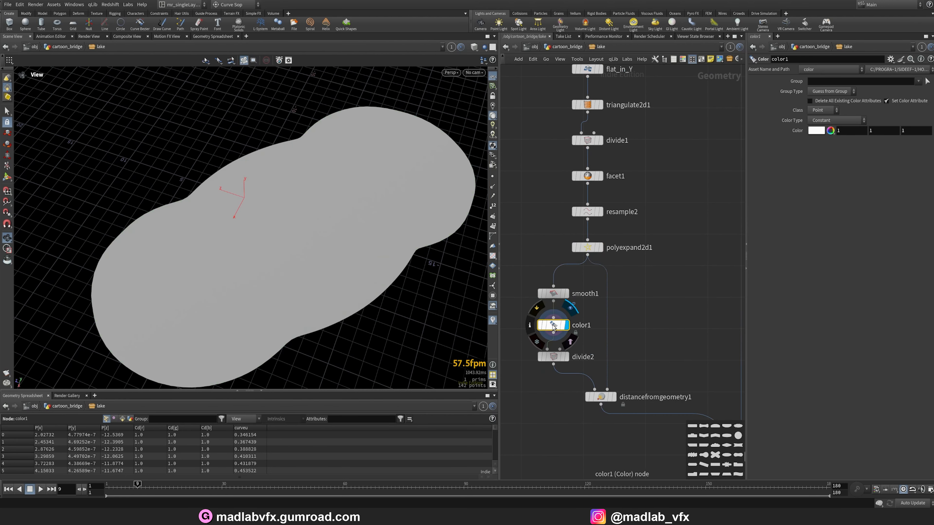
{"action": "key", "text": "shift+w"}
{"action": "key", "text": "shift+w"}
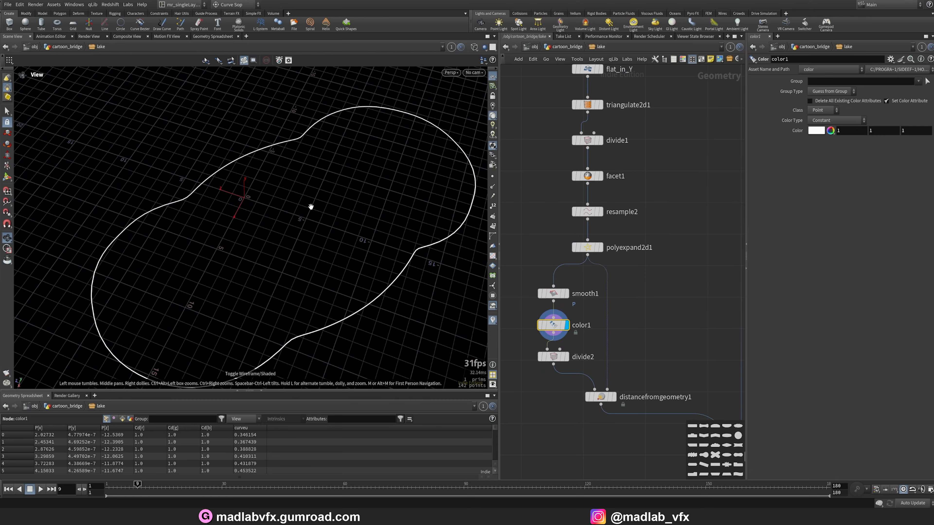
{"action": "middle_click_drag", "start_coordinate": [399, 271], "coordinate": [386, 253]}
{"action": "left_click", "coordinate": [567, 359]}
{"action": "left_click", "coordinate": [554, 356]}
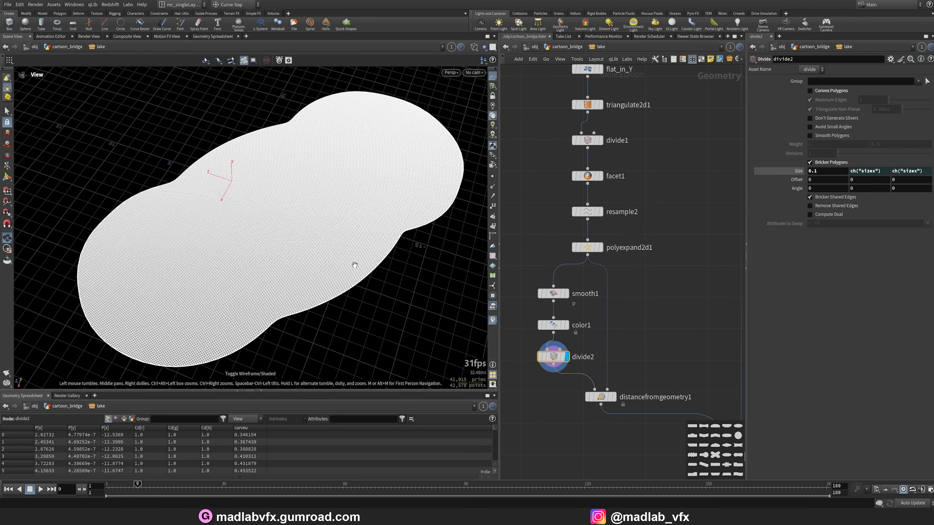
{"action": "scroll", "coordinate": [354, 265], "scroll_direction": "up", "scroll_amount": 6}
{"action": "key", "text": "shift+w"}
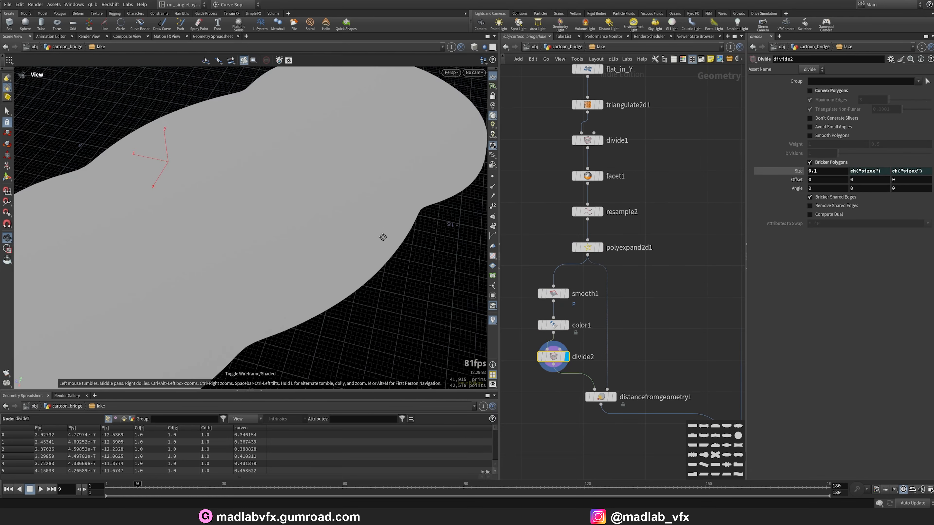
{"action": "middle_click_drag", "start_coordinate": [383, 237], "coordinate": [359, 237]}
Display distancefromgeometry1, matchsize1 and color2 in turn to inspect the distance-based lake coloring.
{"action": "middle_click_drag", "start_coordinate": [630, 395], "coordinate": [604, 331]}
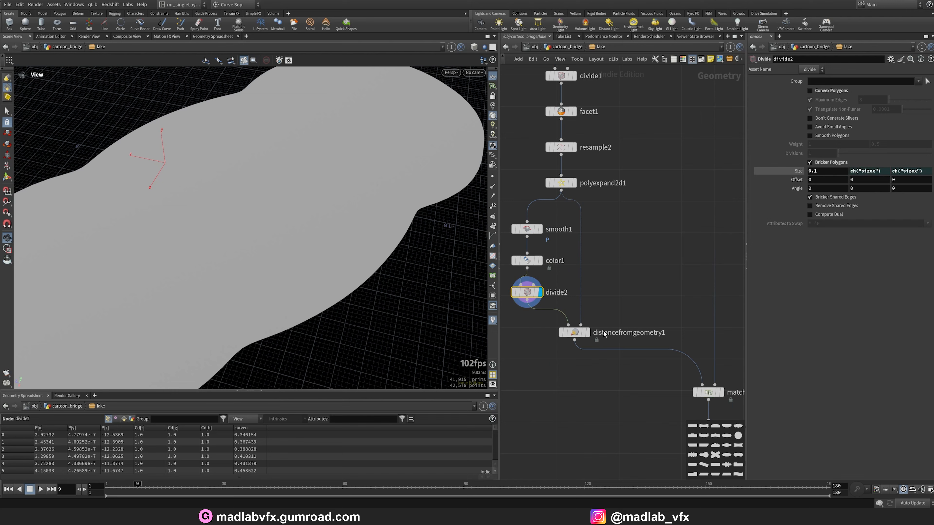
{"action": "left_click", "coordinate": [588, 334]}
{"action": "right_click_drag", "start_coordinate": [325, 216], "coordinate": [261, 220]}
{"action": "left_click_drag", "start_coordinate": [261, 221], "coordinate": [254, 259]}
{"action": "key", "text": "shift+w"}
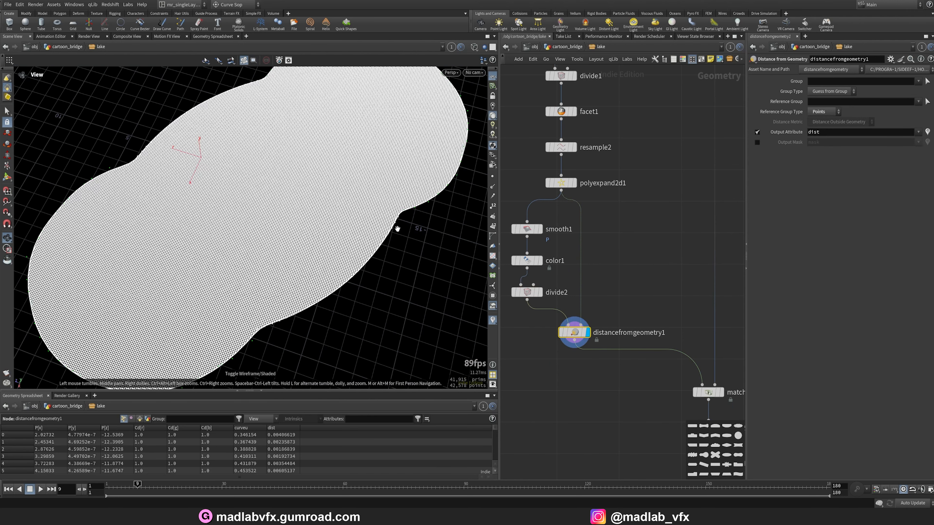
{"action": "scroll", "coordinate": [544, 225], "scroll_direction": "down", "scroll_amount": 4}
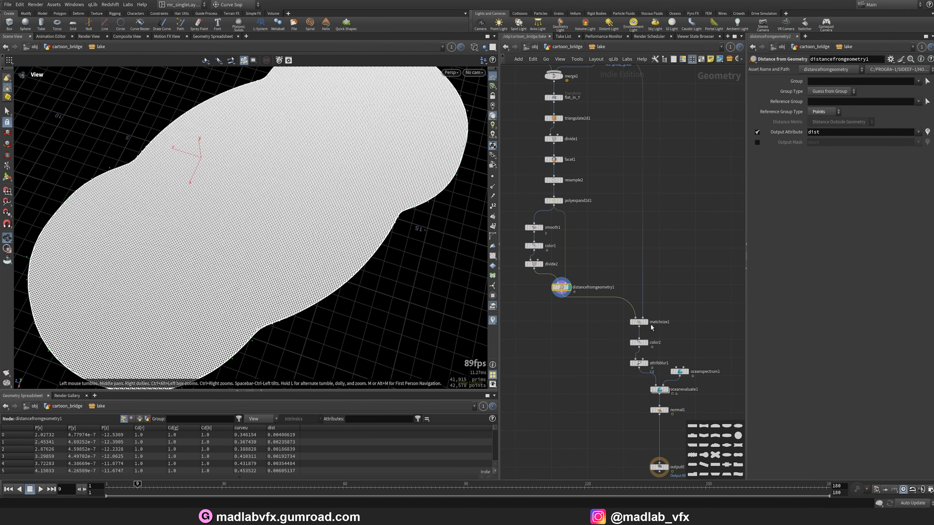
{"action": "left_click", "coordinate": [646, 323]}
{"action": "scroll", "coordinate": [658, 354], "scroll_direction": "up", "scroll_amount": 3}
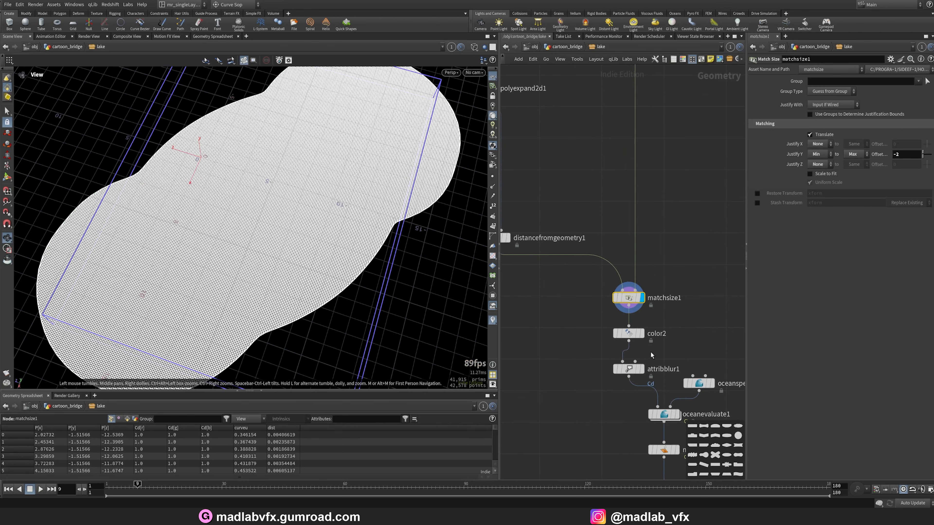
{"action": "left_click", "coordinate": [643, 337]}
{"action": "mouse_move", "coordinate": [319, 235]}
{"action": "left_mouse_down"}
{"action": "mouse_move", "coordinate": [330, 200]}
{"action": "mouse_move", "coordinate": [313, 243]}
{"action": "left_mouse_up"}
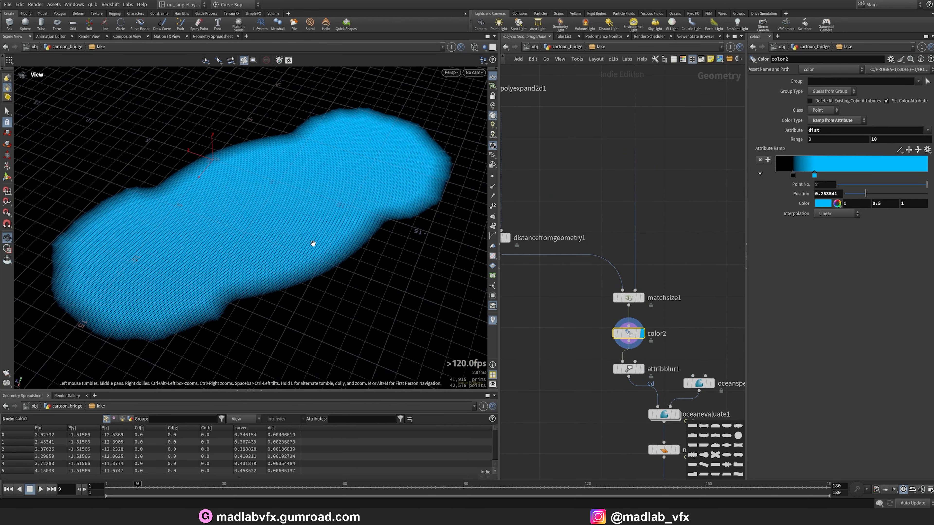
Display the attribblur1 node and toggle wireframe to inspect the blurred lake color.
{"action": "left_click", "coordinate": [630, 368]}
{"action": "key", "text": "w"}
{"action": "key", "text": "w"}
{"action": "key", "text": "w"}
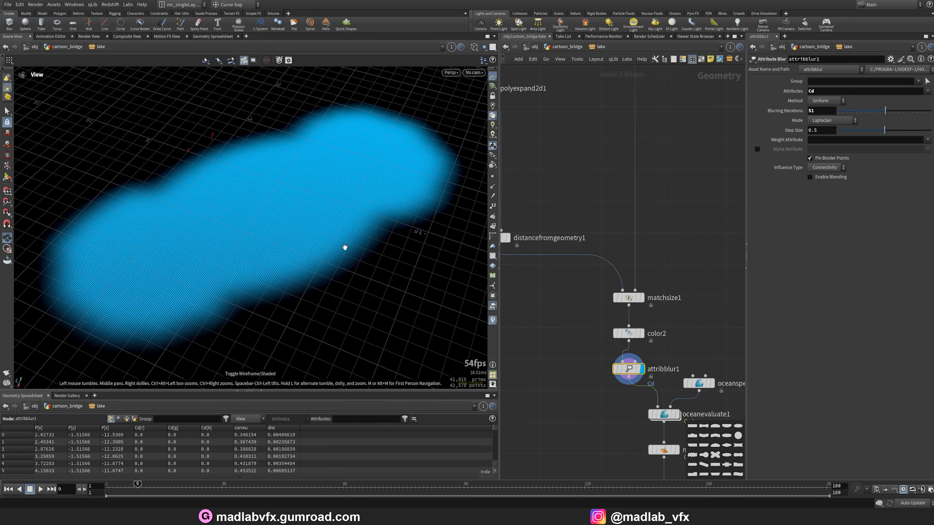
{"action": "left_click_drag", "start_coordinate": [275, 270], "coordinate": [291, 262]}
{"action": "middle_click_drag", "start_coordinate": [578, 401], "coordinate": [534, 348]}
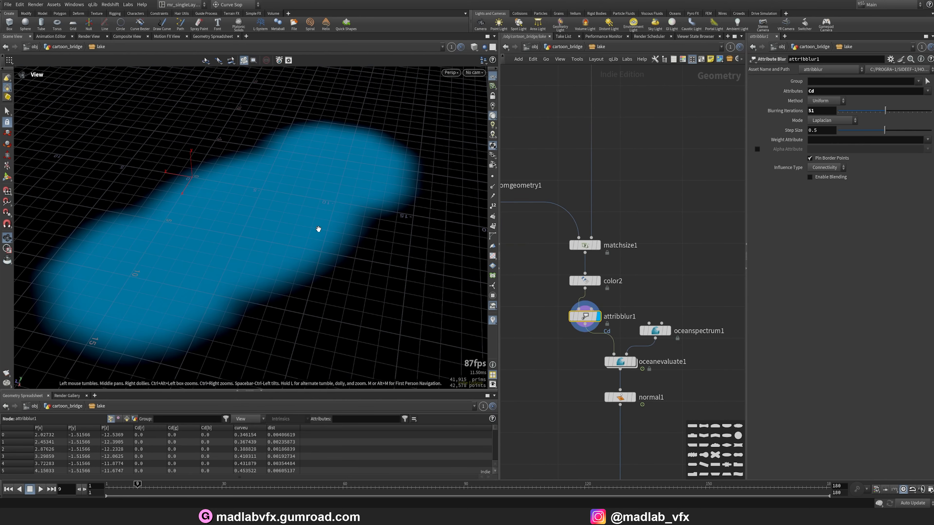
{"action": "scroll", "coordinate": [636, 302], "scroll_direction": "up", "scroll_amount": 2}
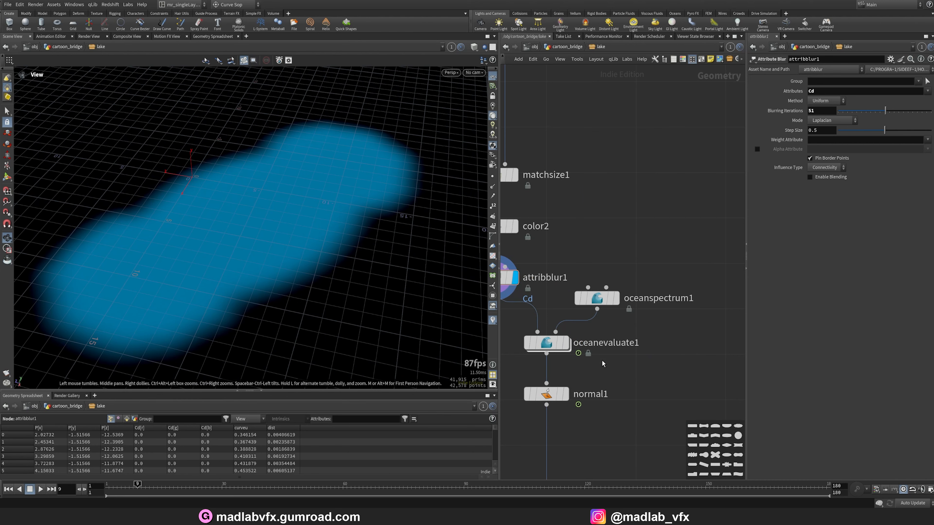
Display oceanspectrum1 and oceanevaluate1, orbiting closely around the deformed lake water surface.
{"action": "middle_click_drag", "start_coordinate": [612, 347], "coordinate": [655, 331]}
{"action": "left_click", "coordinate": [644, 285]}
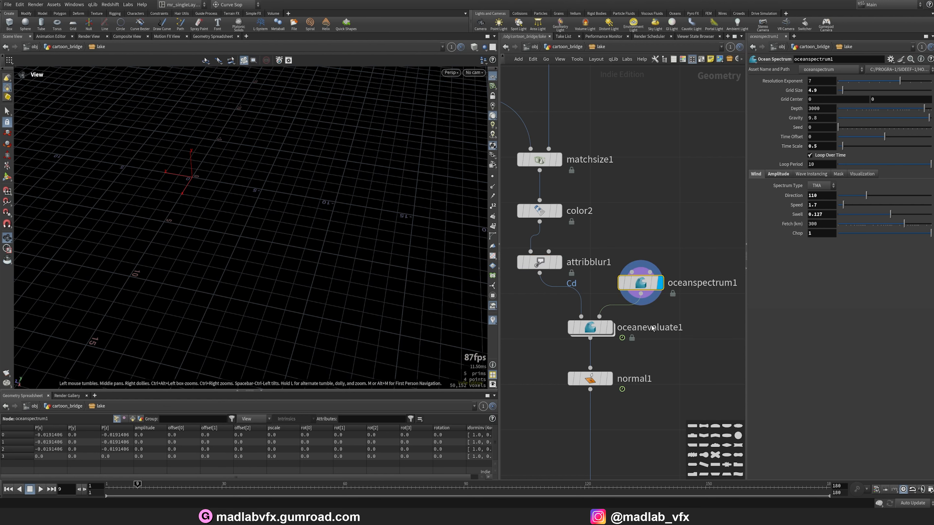
{"action": "left_click", "coordinate": [612, 328]}
{"action": "scroll", "coordinate": [306, 258], "scroll_direction": "up", "scroll_amount": 10}
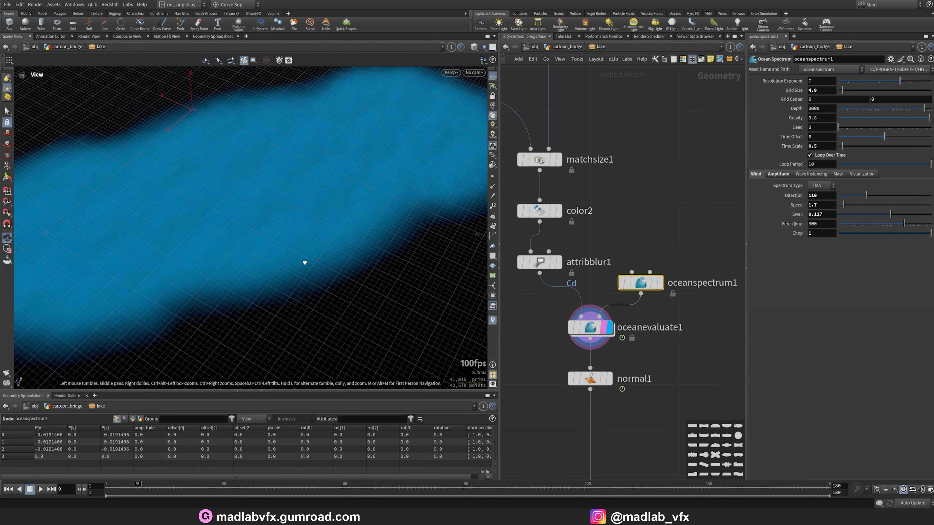
{"action": "left_click_drag", "start_coordinate": [272, 257], "coordinate": [317, 279]}
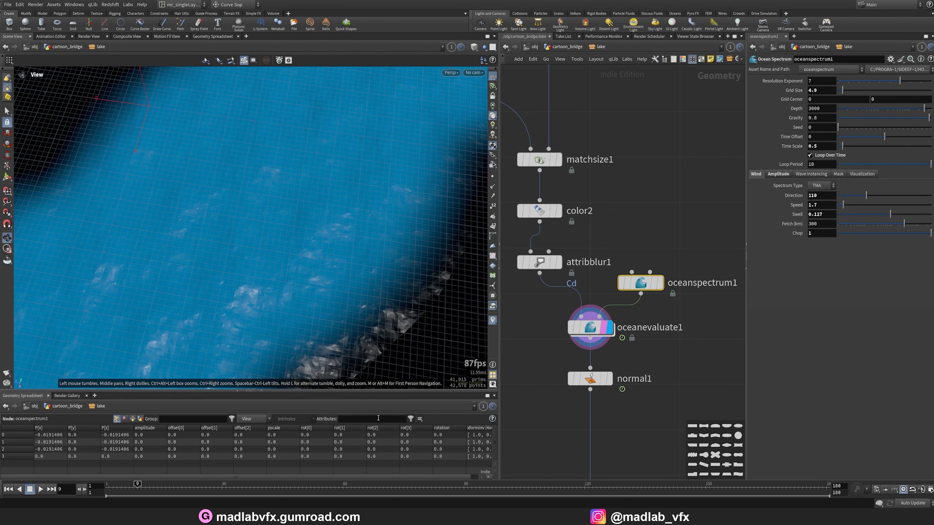
{"action": "left_click", "coordinate": [596, 330]}
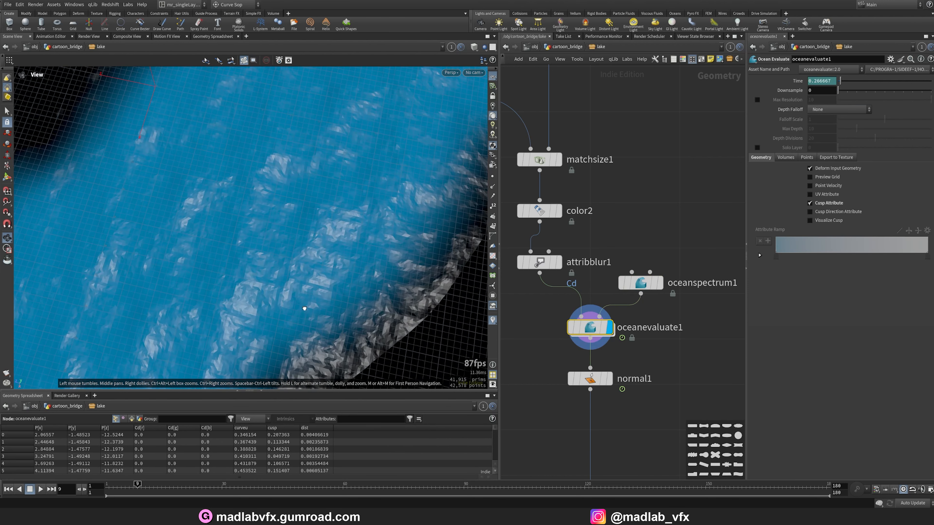
{"action": "left_click_drag", "start_coordinate": [304, 308], "coordinate": [292, 325]}
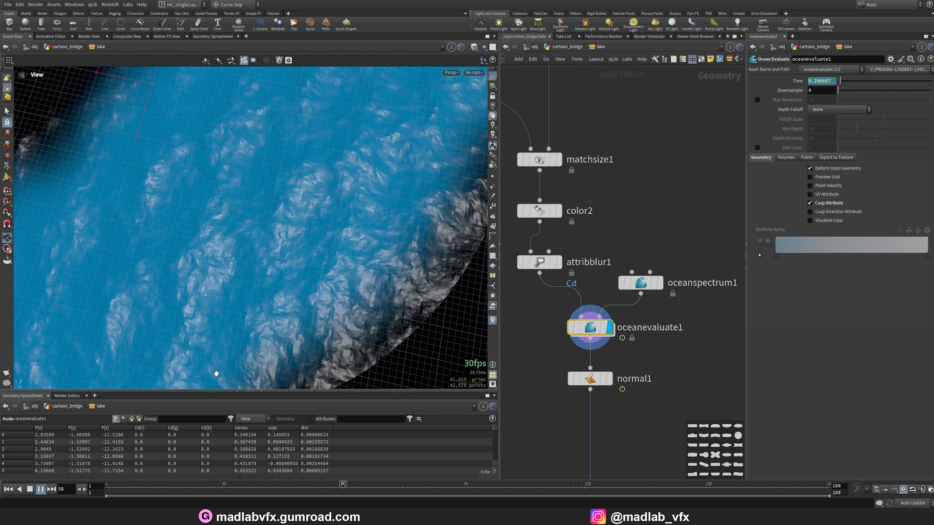
{"action": "left_click_drag", "start_coordinate": [233, 333], "coordinate": [255, 329]}
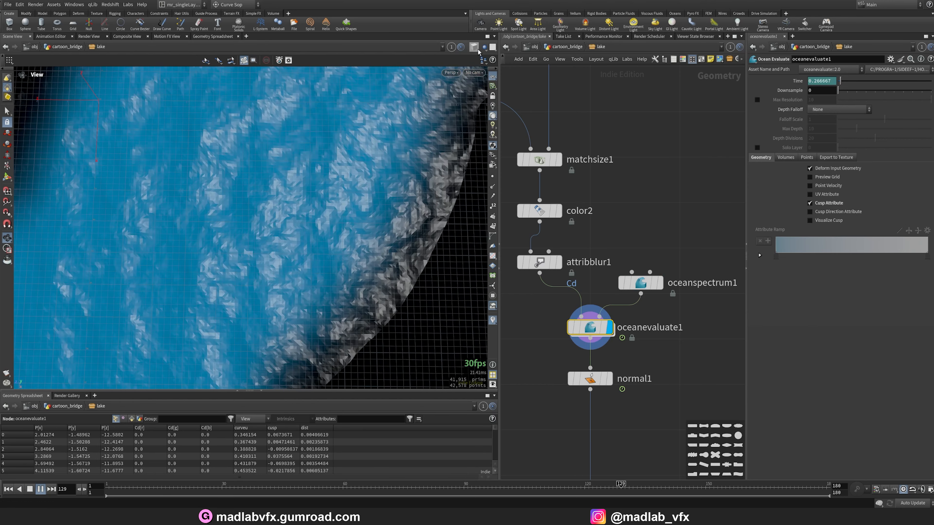
Switch the viewport shading to Smooth Shaded and display the normal1 node.
{"action": "left_click", "coordinate": [474, 47]}
{"action": "left_click", "coordinate": [496, 143]}
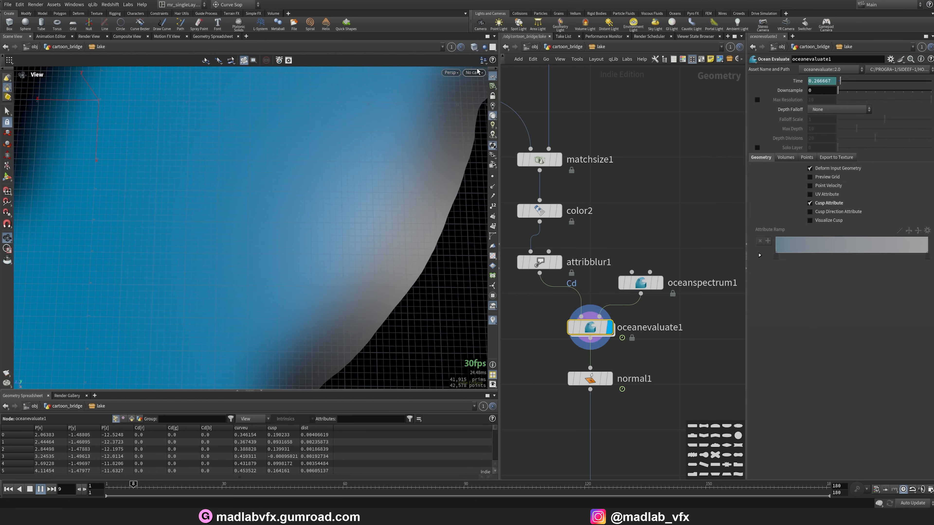
{"action": "left_click", "coordinate": [475, 47]}
{"action": "left_click", "coordinate": [612, 379]}
{"action": "left_click", "coordinate": [610, 379]}
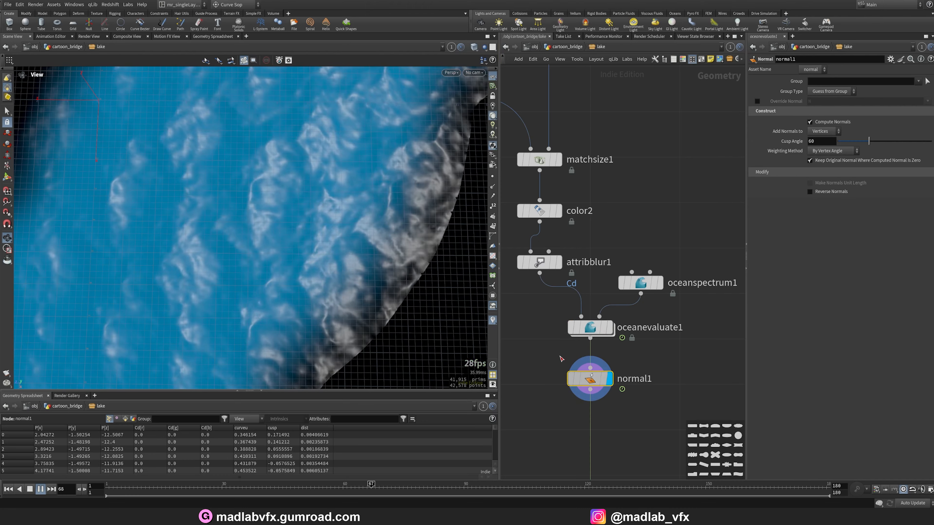
Orbit around the lake water surface and stop the timeline playback.
{"action": "mouse_move", "coordinate": [273, 236]}
{"action": "left_mouse_down"}
{"action": "mouse_move", "coordinate": [397, 205]}
{"action": "mouse_move", "coordinate": [221, 273]}
{"action": "mouse_move", "coordinate": [208, 269]}
{"action": "mouse_move", "coordinate": [281, 241]}
{"action": "mouse_move", "coordinate": [295, 314]}
{"action": "left_mouse_up"}
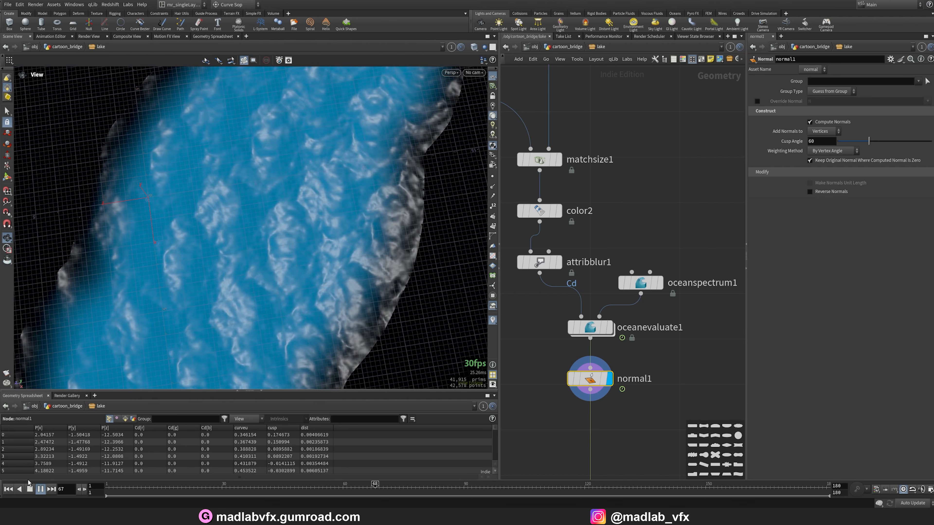
{"action": "left_click", "coordinate": [41, 490]}
{"action": "scroll", "coordinate": [679, 313], "scroll_direction": "down", "scroll_amount": 1}
{"action": "scroll", "coordinate": [678, 312], "scroll_direction": "down", "scroll_amount": 1}
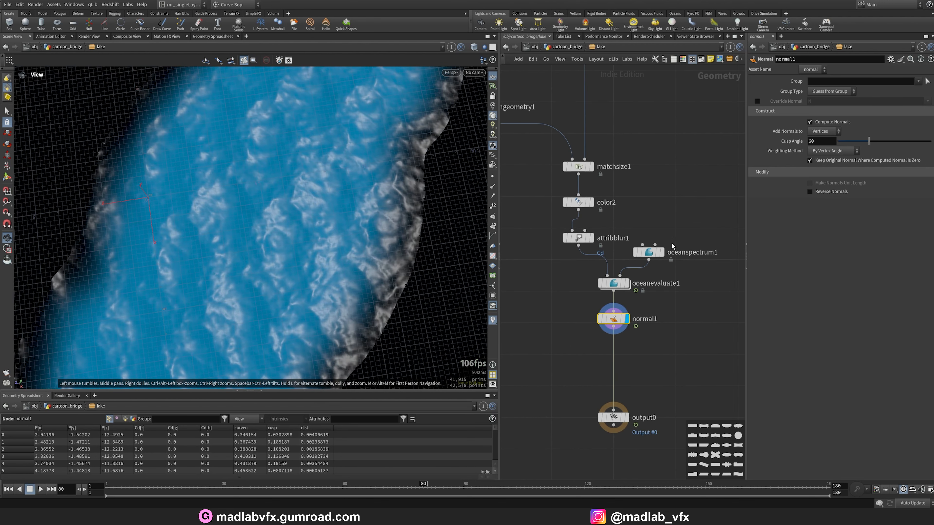
Return to the cartoon_bridge network and display matchsize1 to view the combined bridge and lake, orbiting around it.
{"action": "key", "text": "u"}
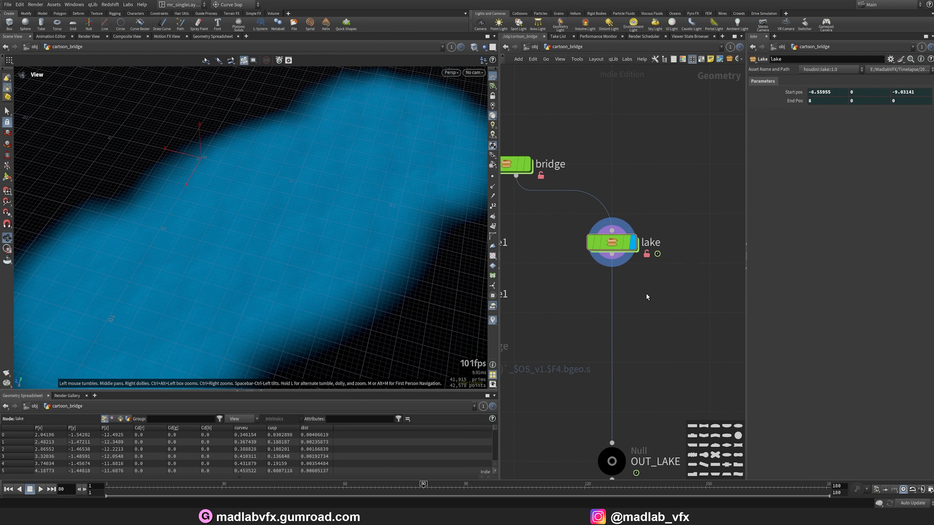
{"action": "key", "text": "h"}
{"action": "scroll", "coordinate": [565, 381], "scroll_direction": "up", "scroll_amount": 2}
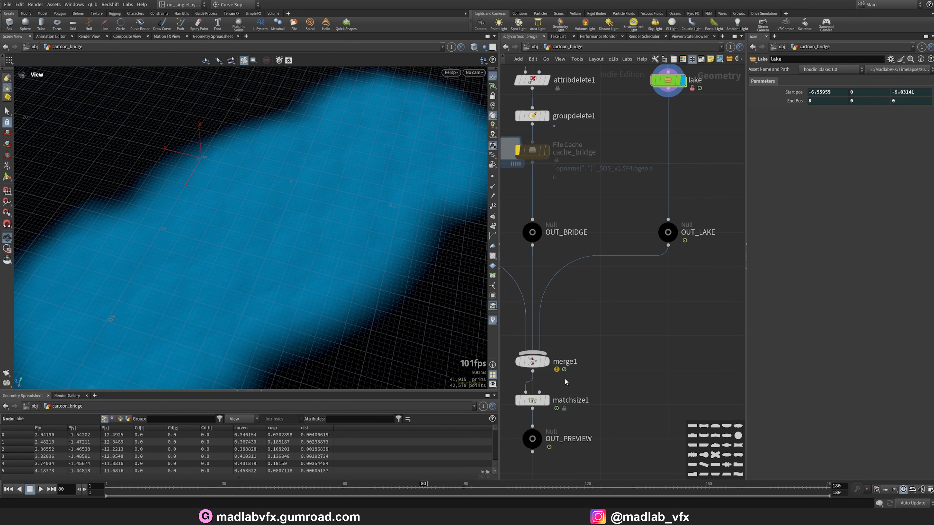
{"action": "left_click", "coordinate": [547, 401]}
{"action": "left_click", "coordinate": [537, 402]}
{"action": "middle_click_drag", "start_coordinate": [353, 193], "coordinate": [402, 274]}
{"action": "left_click_drag", "start_coordinate": [402, 274], "coordinate": [352, 259]}
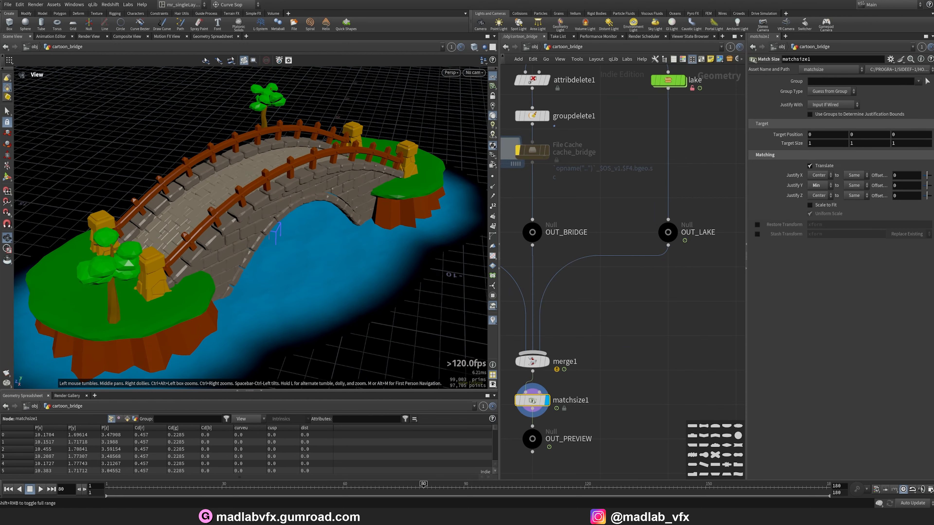
Open the final rendered comp_ponte_v001.mp4 preview in the video viewer and play it.
{"action": "left_click", "coordinate": [511, 518]}
{"action": "left_click", "coordinate": [163, 455]}
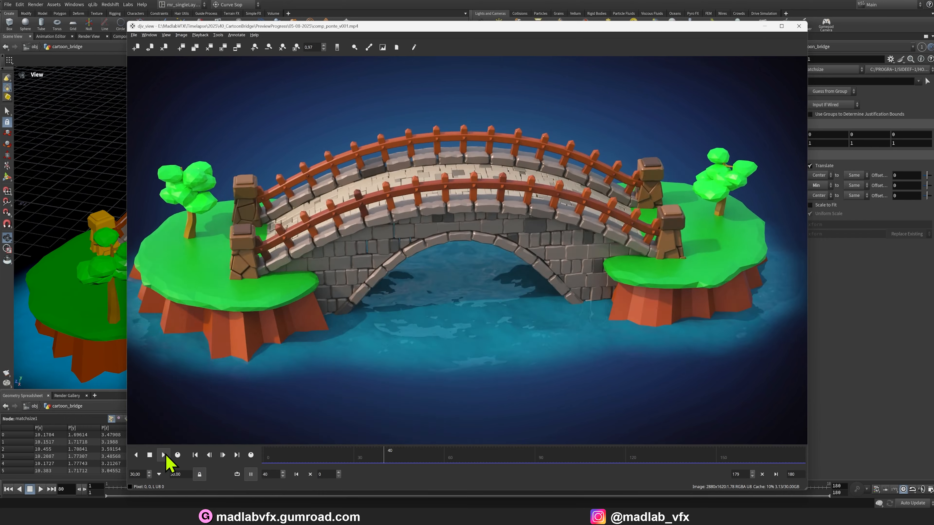